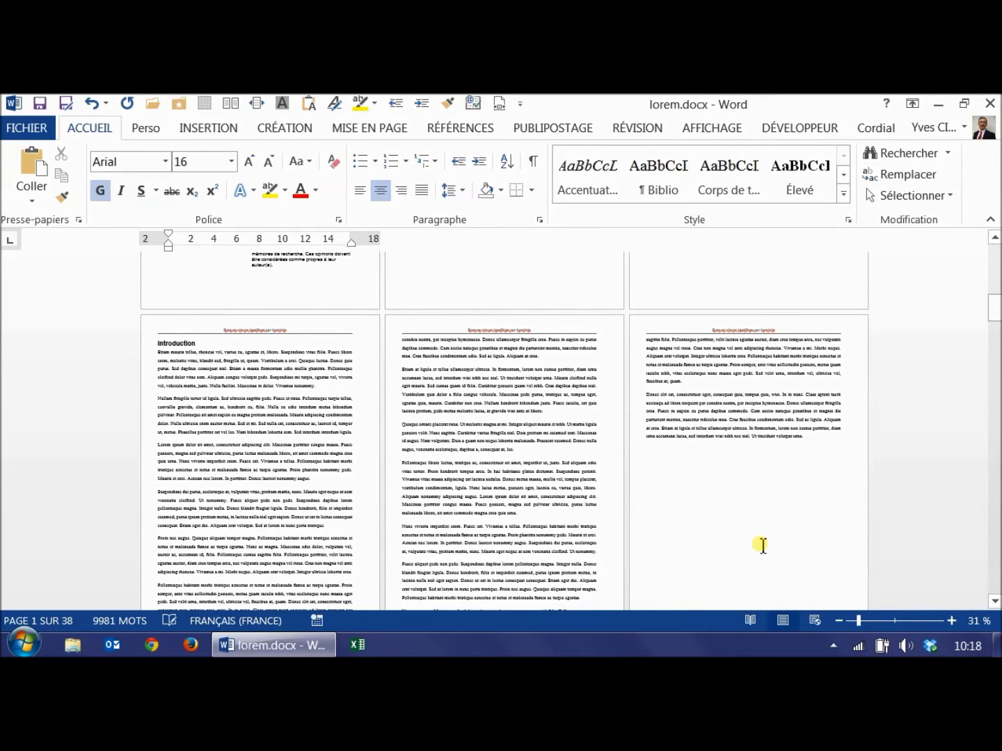
Step: Examine the thesis layout from the Introduction through the parts and chapters to the Table des matières and the final page
{"action": "scroll", "coordinate": [763, 546], "scroll_direction": "down", "scroll_amount": 2}
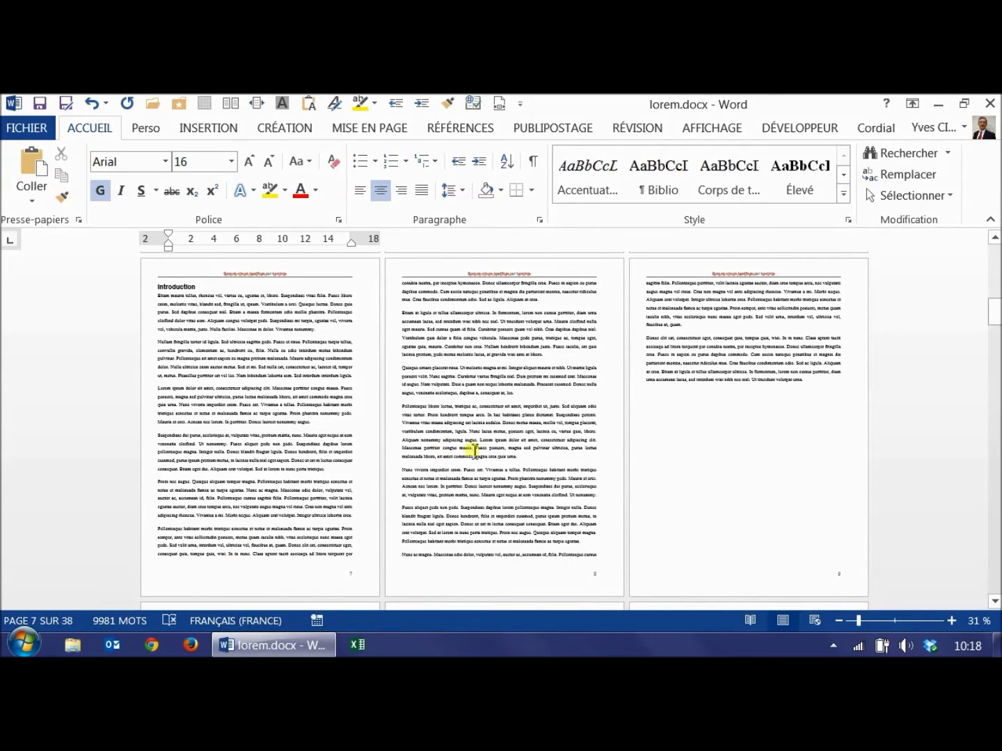
{"action": "scroll", "coordinate": [490, 461], "scroll_direction": "down", "scroll_amount": 5}
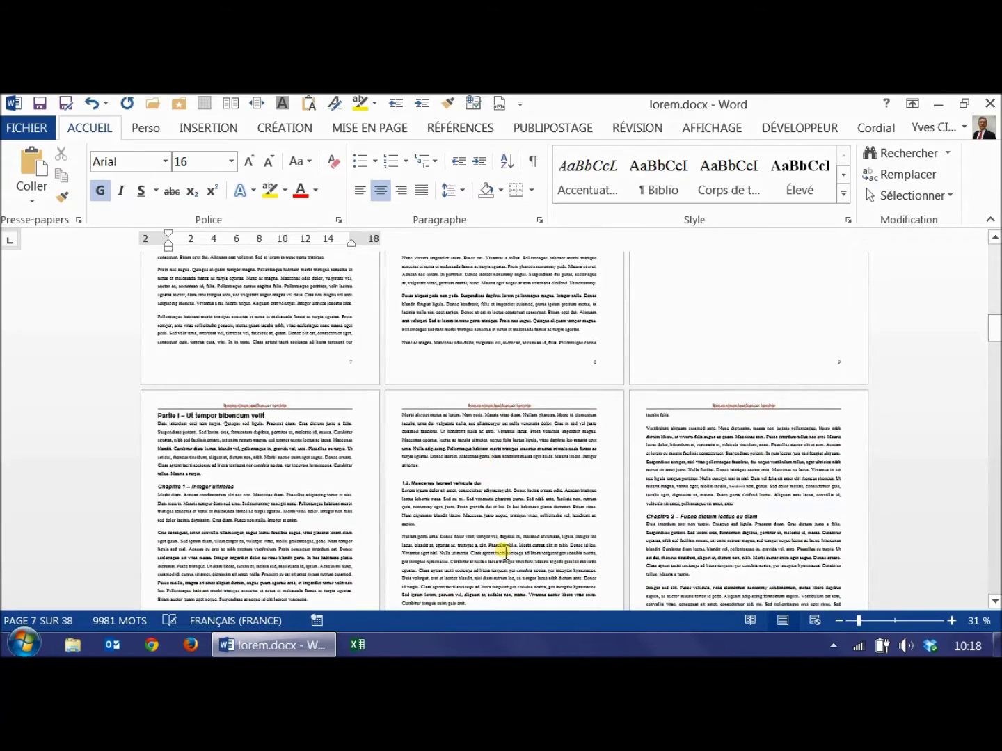
{"action": "scroll", "coordinate": [500, 549], "scroll_direction": "down", "scroll_amount": 4}
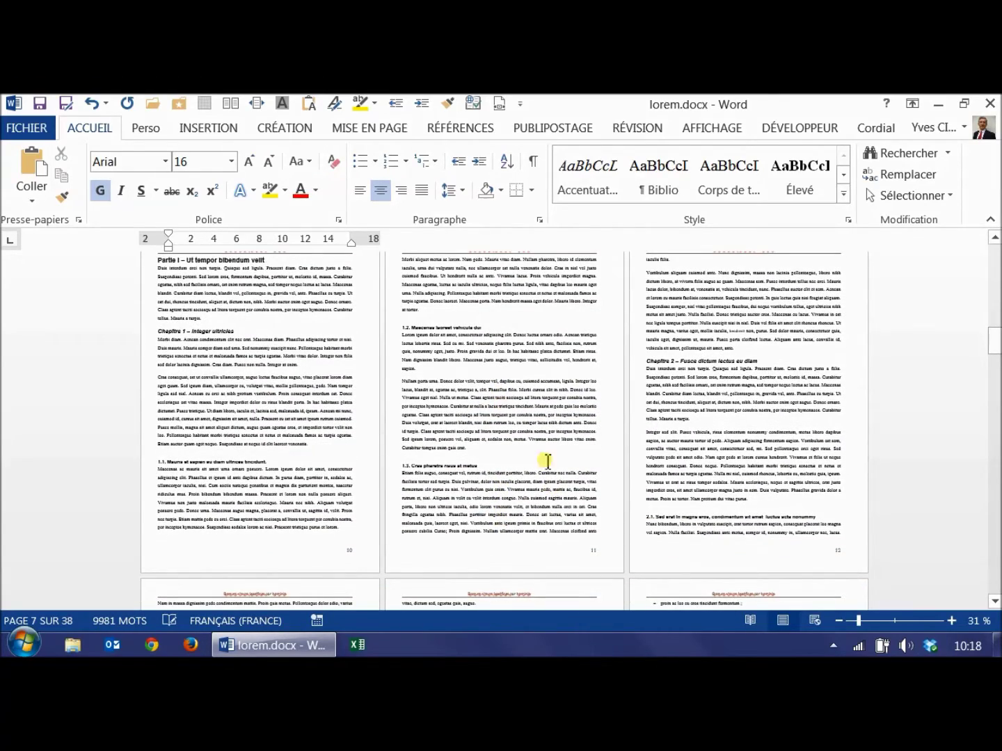
{"action": "scroll", "coordinate": [553, 487], "scroll_direction": "down", "scroll_amount": 3}
{"action": "scroll", "coordinate": [567, 529], "scroll_direction": "down", "scroll_amount": 10}
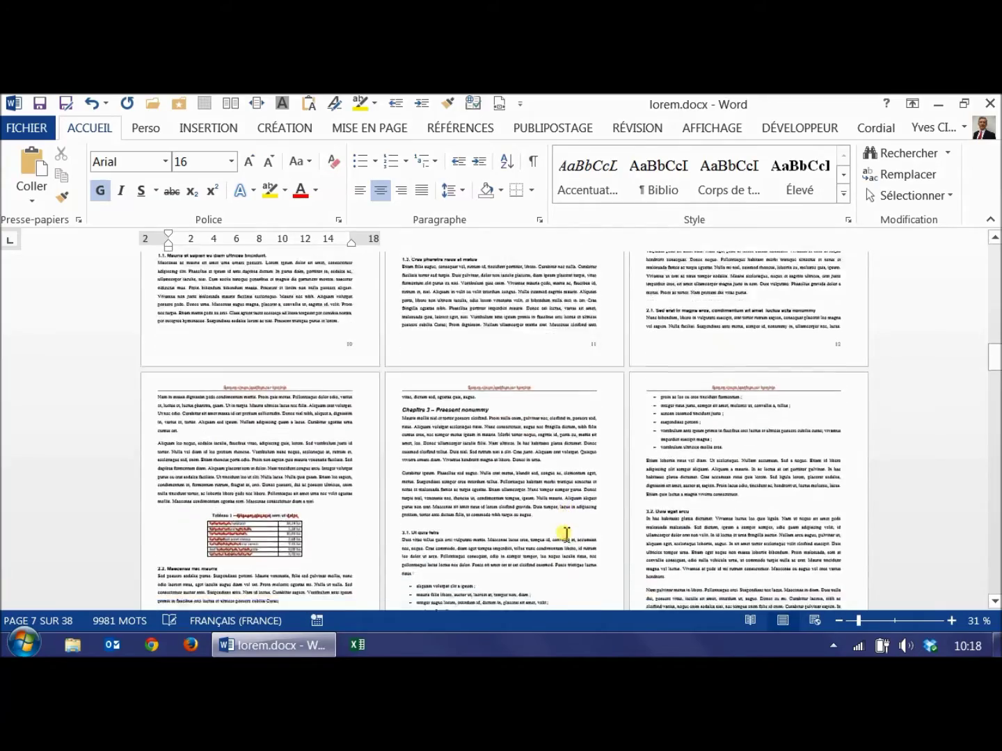
{"action": "scroll", "coordinate": [530, 507], "scroll_direction": "down", "scroll_amount": 3}
{"action": "left_click", "coordinate": [498, 517]}
{"action": "scroll", "coordinate": [494, 517], "scroll_direction": "down", "scroll_amount": 5}
{"action": "scroll", "coordinate": [491, 516], "scroll_direction": "down", "scroll_amount": 8}
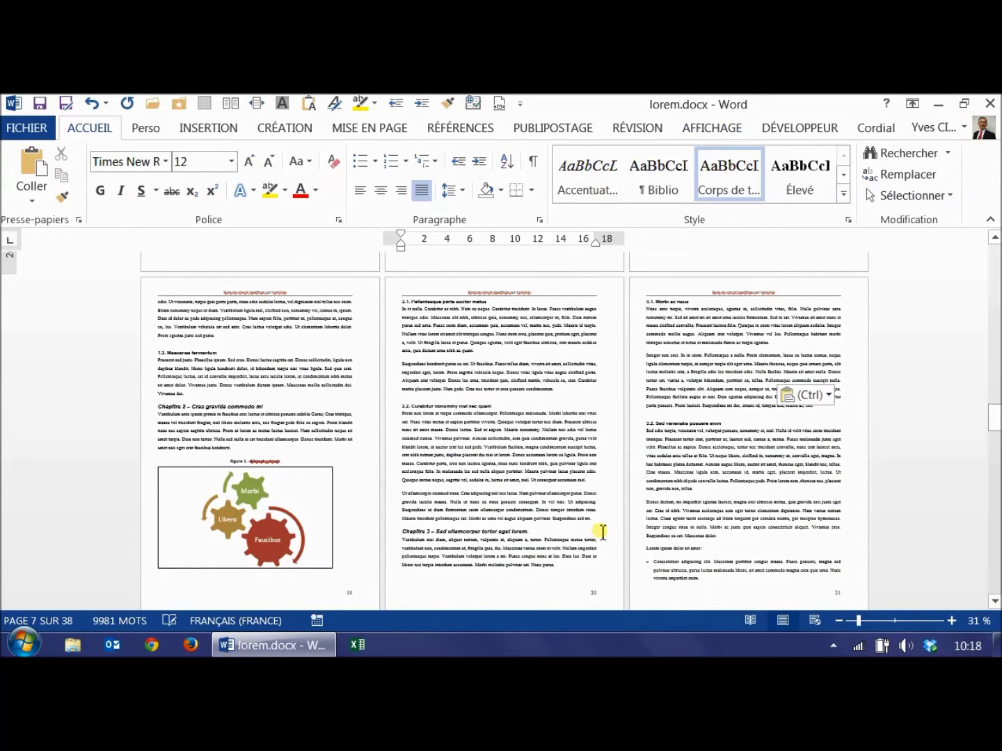
{"action": "key", "text": "ctrl+End"}
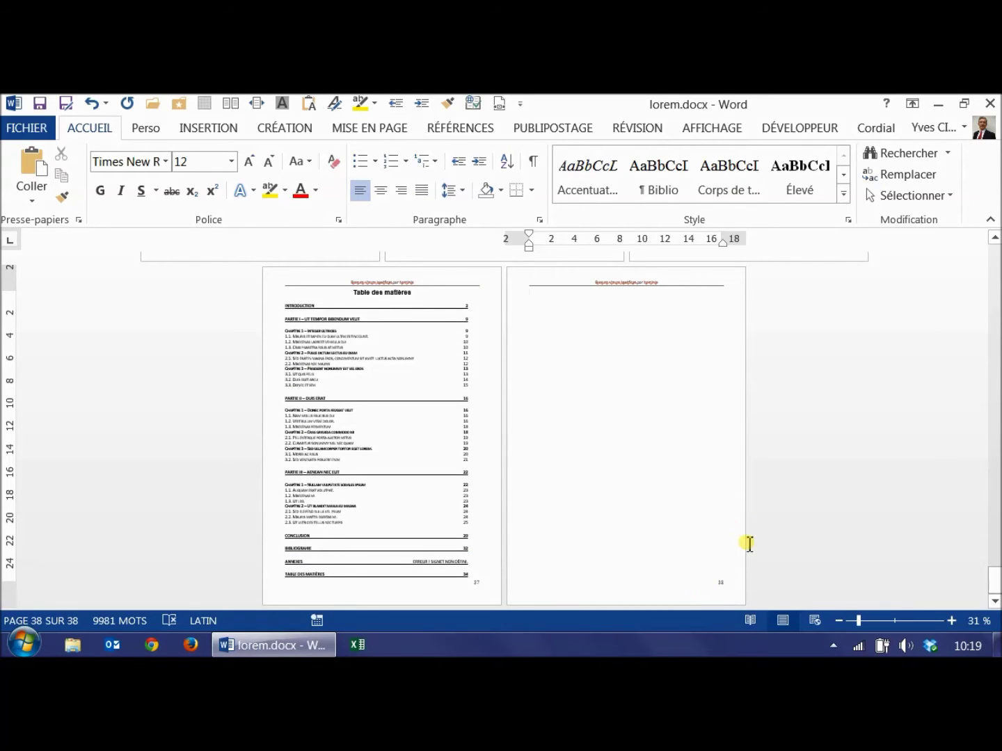
Step: Examine the end of the body text and the Bibliographie pages, and return to the cover page
{"action": "left_click", "coordinate": [310, 543]}
{"action": "scroll", "coordinate": [686, 551], "scroll_direction": "down", "scroll_amount": 5}
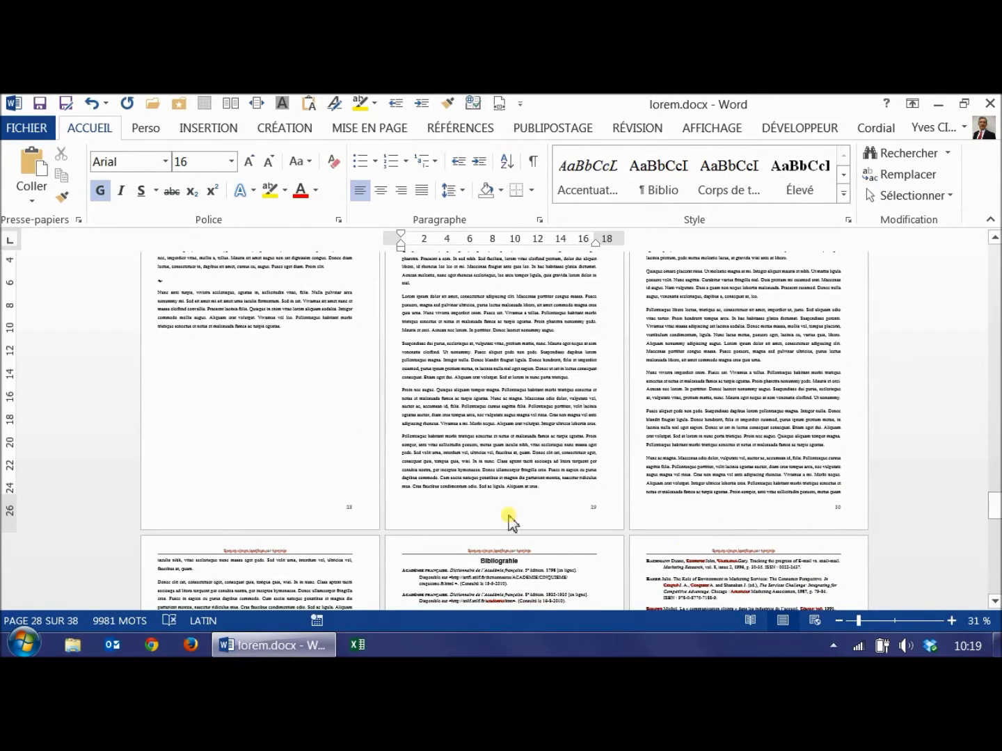
{"action": "scroll", "coordinate": [511, 520], "scroll_direction": "down", "scroll_amount": 12}
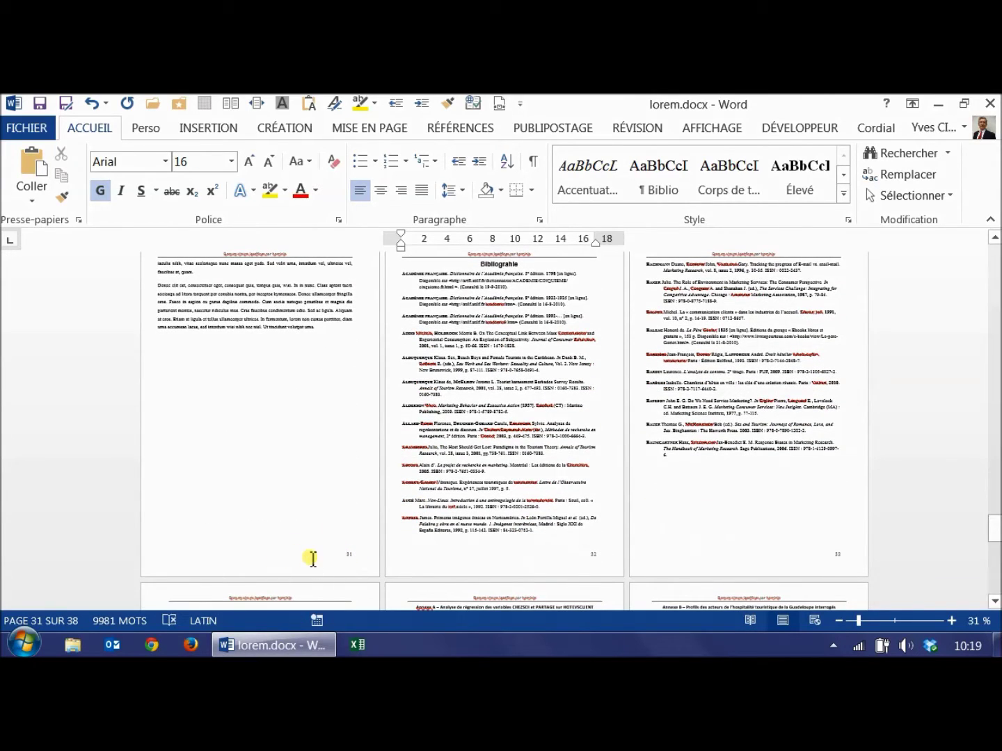
{"action": "scroll", "coordinate": [313, 564], "scroll_direction": "up", "scroll_amount": 2}
{"action": "left_click", "coordinate": [251, 393]}
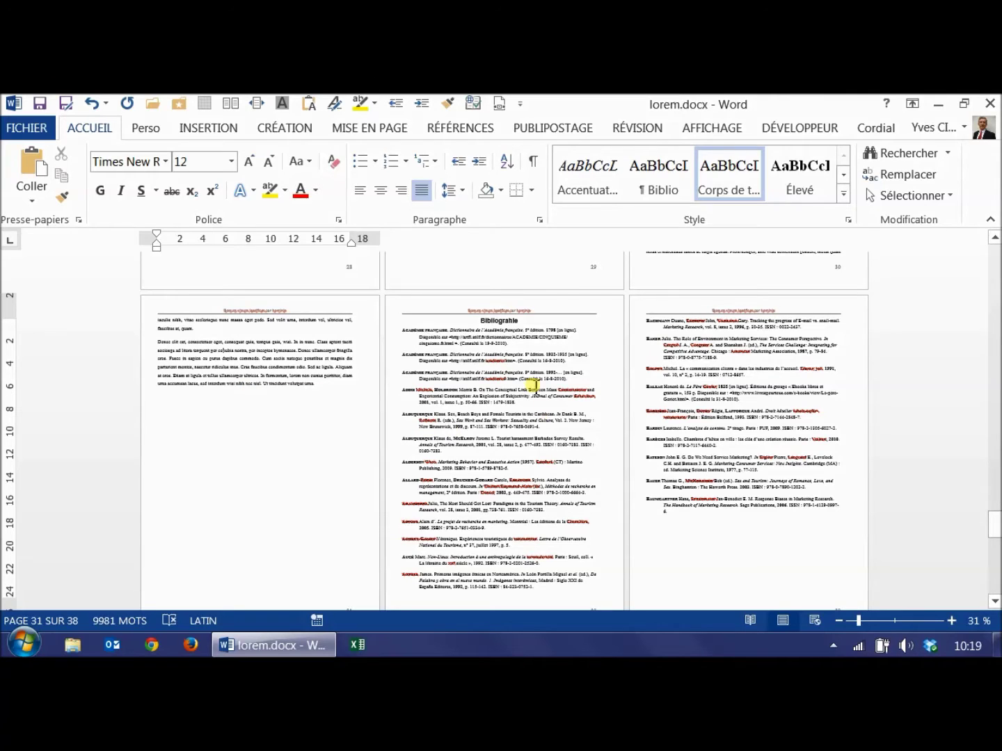
{"action": "key", "text": "ctrl+Home"}
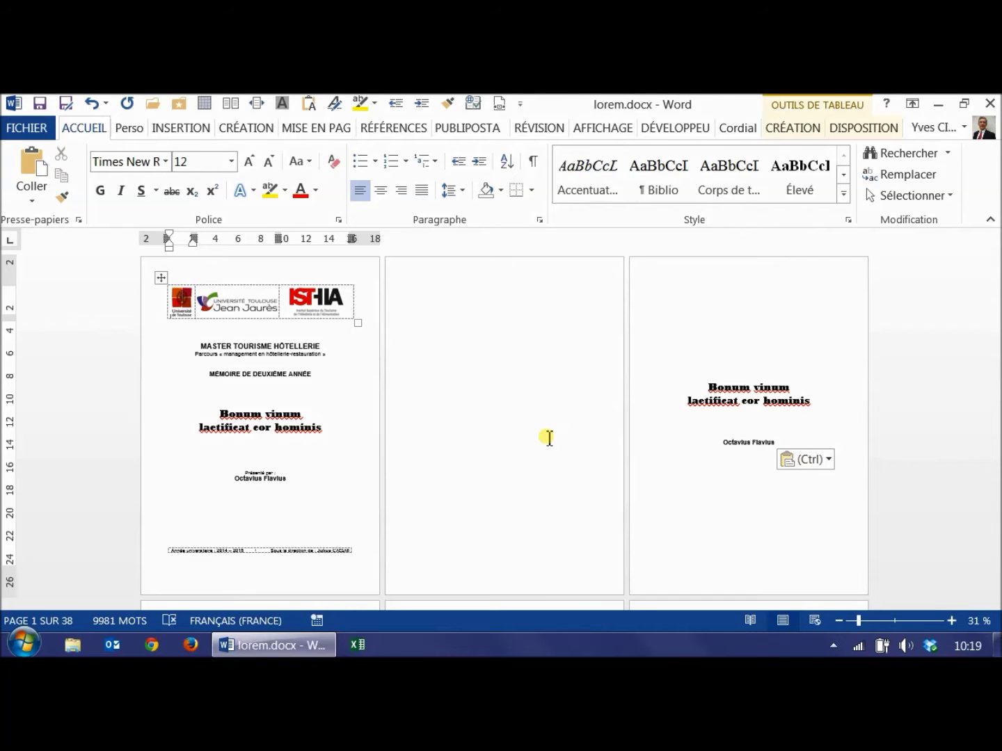
Step: Examine the preliminary pages and check the page number at the foot of the Introduction's first page
{"action": "scroll", "coordinate": [549, 438], "scroll_direction": "down", "scroll_amount": 5}
{"action": "scroll", "coordinate": [532, 453], "scroll_direction": "down", "scroll_amount": 3}
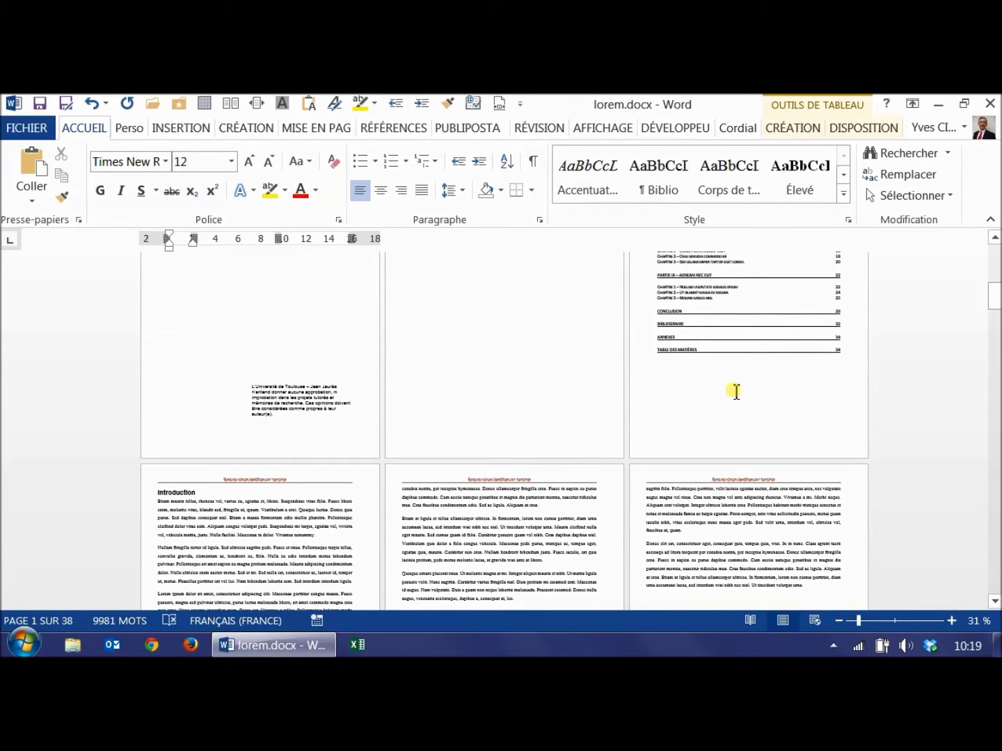
{"action": "scroll", "coordinate": [449, 484], "scroll_direction": "down", "scroll_amount": 5}
{"action": "scroll", "coordinate": [417, 494], "scroll_direction": "down", "scroll_amount": 1}
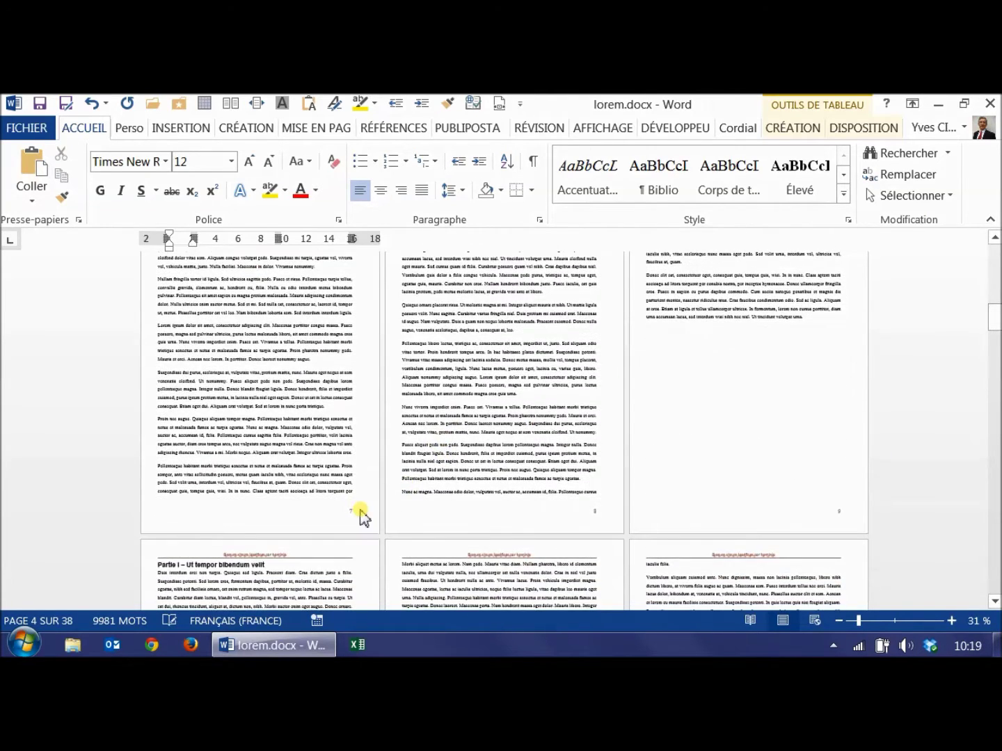
{"action": "scroll", "coordinate": [273, 385], "scroll_direction": "up", "scroll_amount": 1}
{"action": "left_click", "coordinate": [354, 562]}
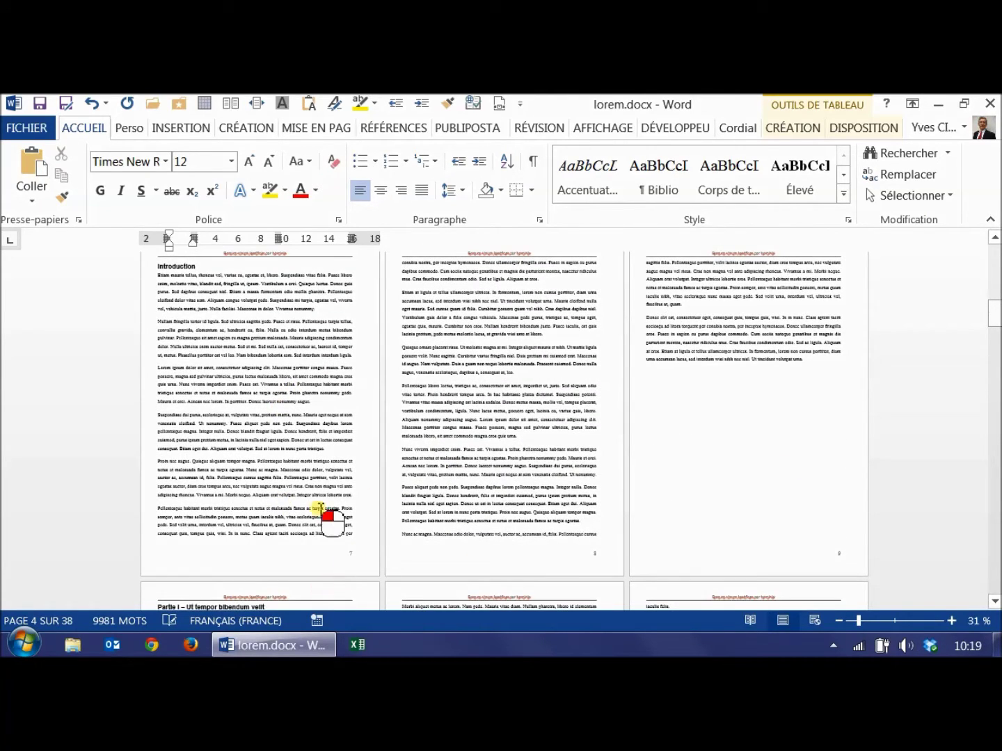
{"action": "left_click", "coordinate": [260, 105]}
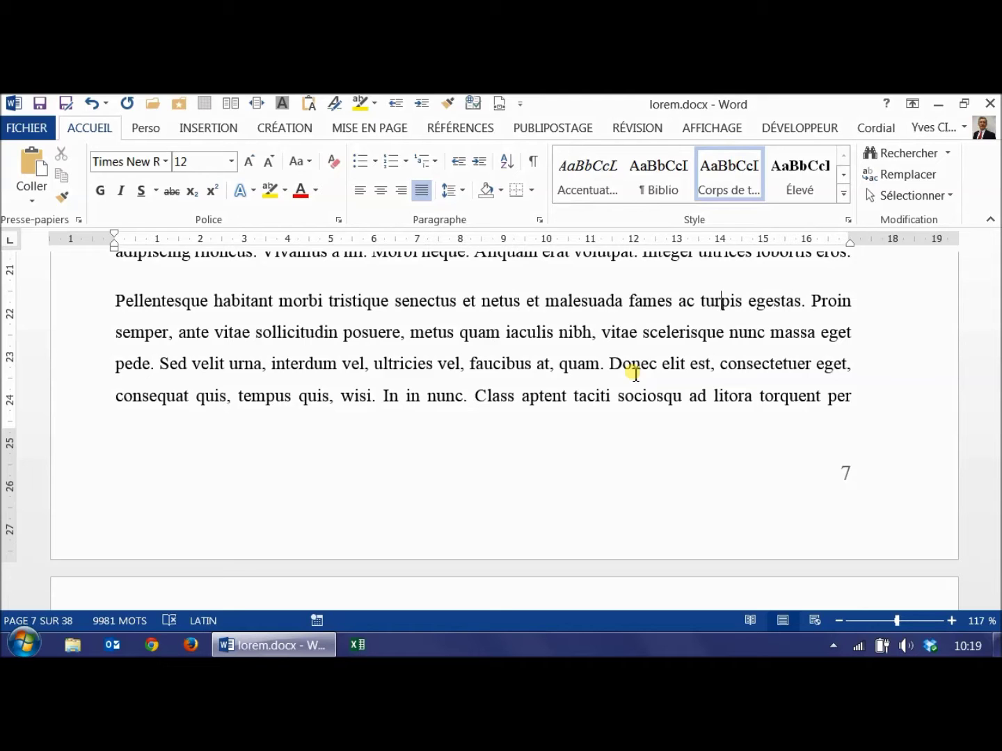
Step: Examine the cover page and the blank page after it, and check the header on the Introduction's first page
{"action": "key", "text": "ctrl+v"}
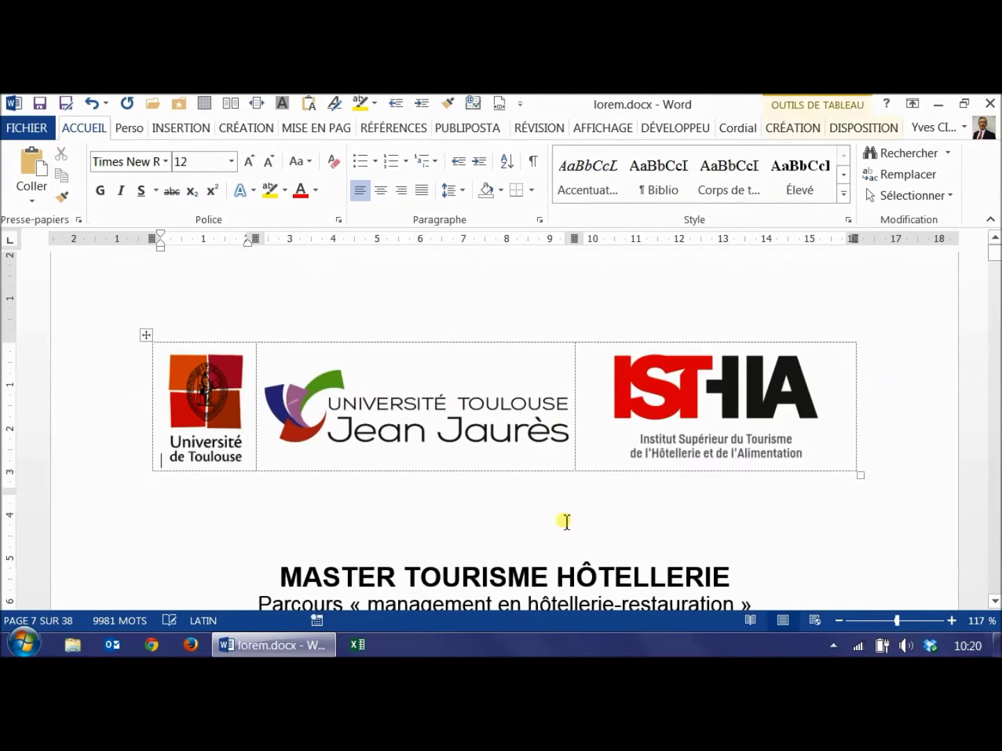
{"action": "scroll", "coordinate": [727, 511], "scroll_direction": "down", "scroll_amount": 5}
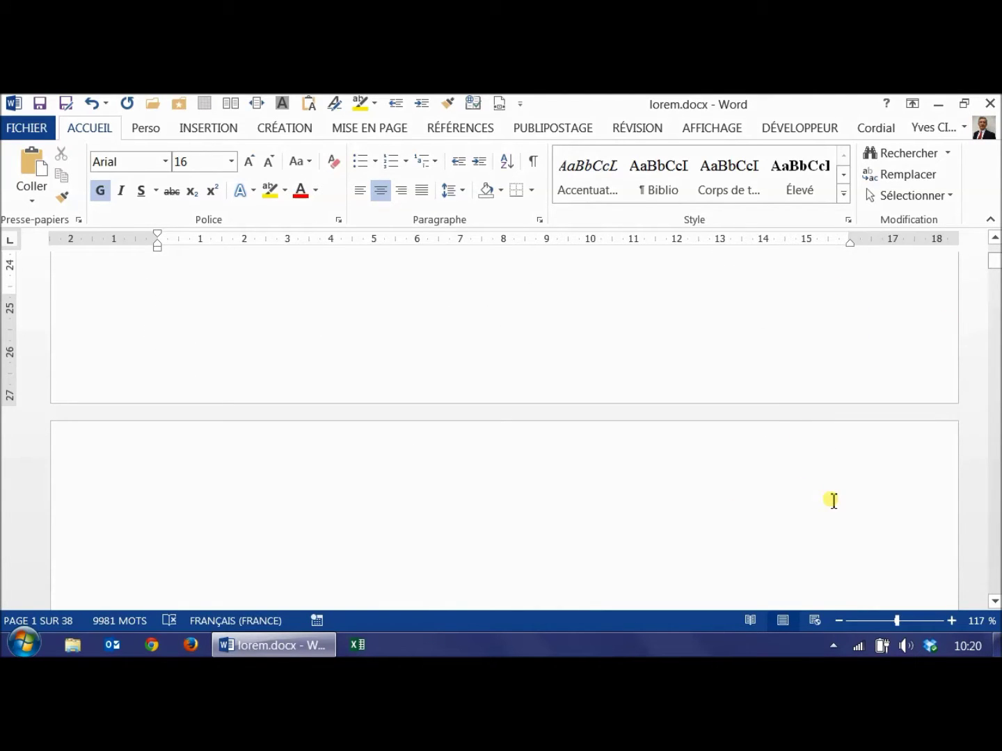
{"action": "scroll", "coordinate": [814, 498], "scroll_direction": "down", "scroll_amount": 2}
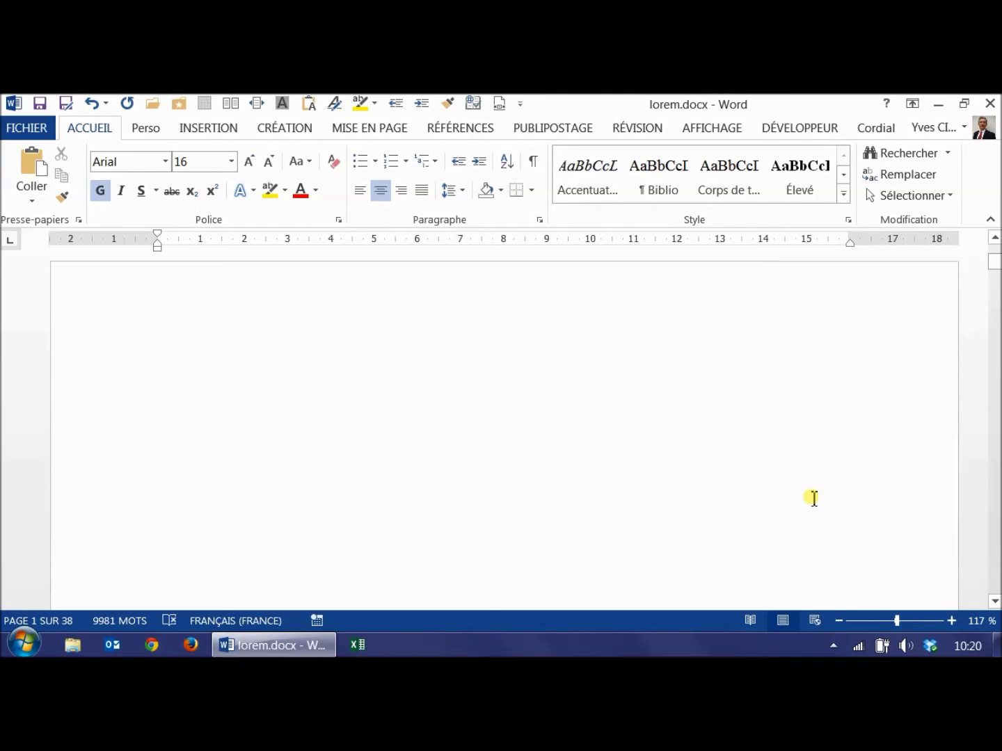
{"action": "left_click", "coordinate": [580, 421]}
{"action": "key", "text": "ctrl+v"}
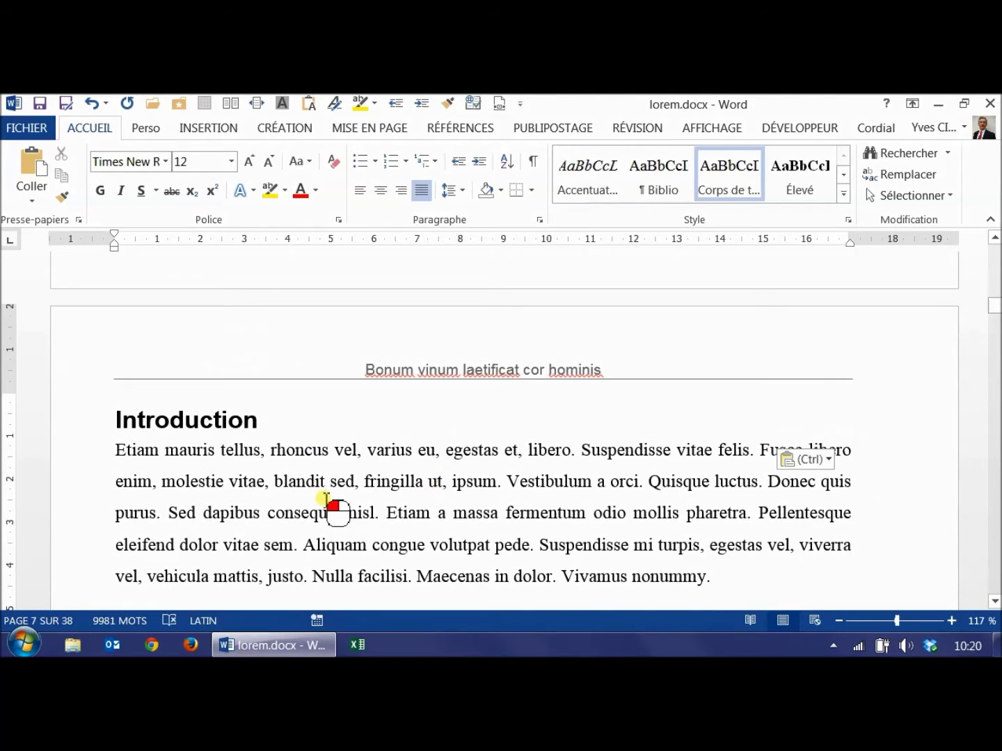
Step: Compare the body text formatting of the first Introduction paragraph with that of page 29
{"action": "double_click", "coordinate": [323, 496]}
{"action": "triple_click", "coordinate": [306, 541]}
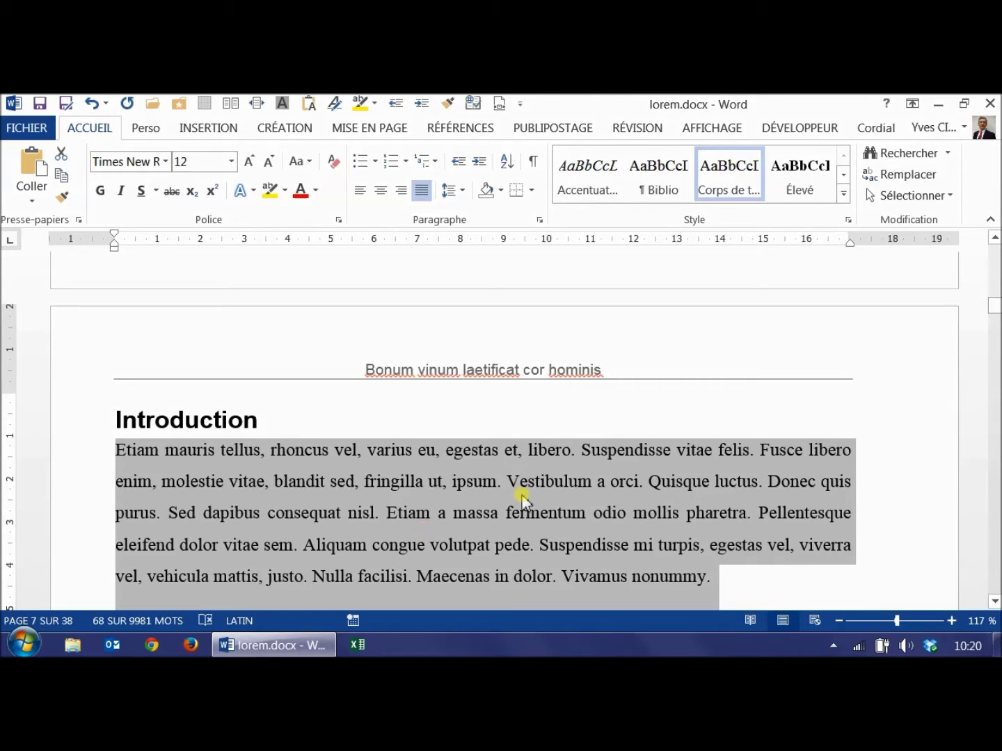
{"action": "left_click", "coordinate": [512, 515]}
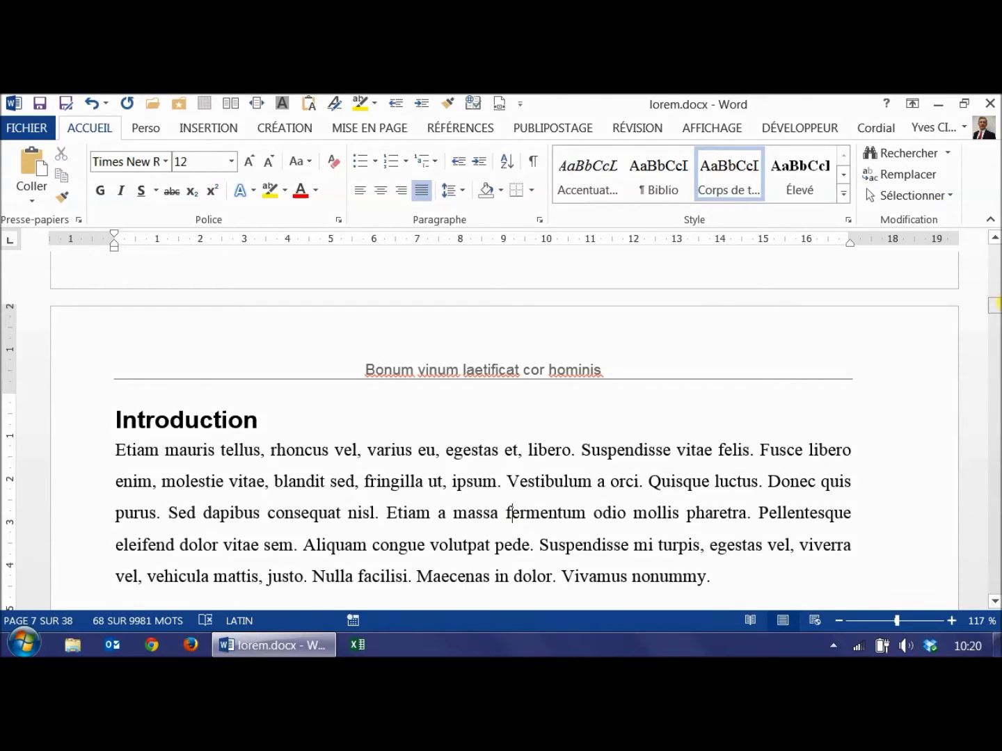
{"action": "left_click_drag", "start_coordinate": [997, 311], "coordinate": [995, 503]}
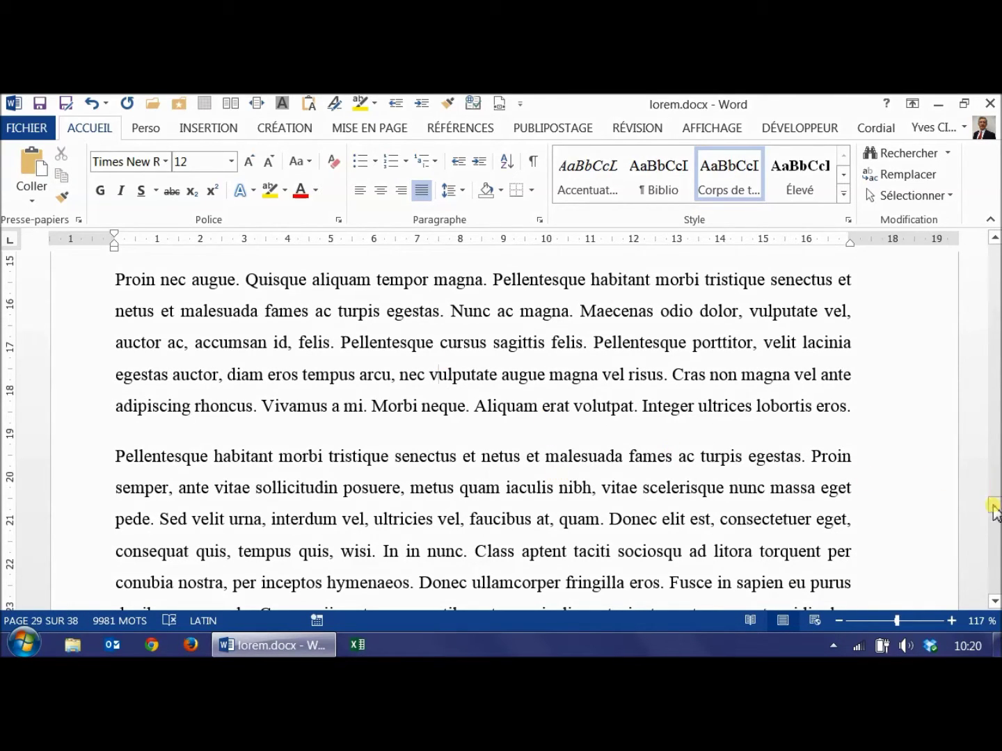
{"action": "left_click_drag", "start_coordinate": [995, 510], "coordinate": [995, 314]}
Step: Enlarge the first Introduction paragraph to 14 pt and update the Corps de texte style to match the selection
{"action": "triple_click", "coordinate": [406, 549]}
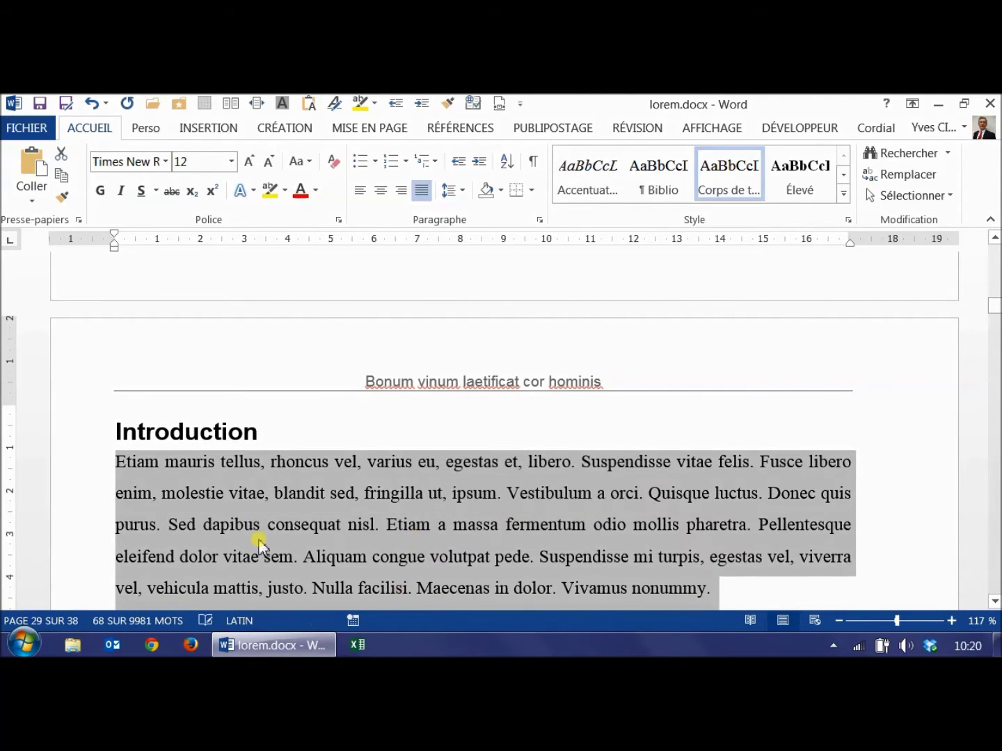
{"action": "left_click", "coordinate": [248, 164]}
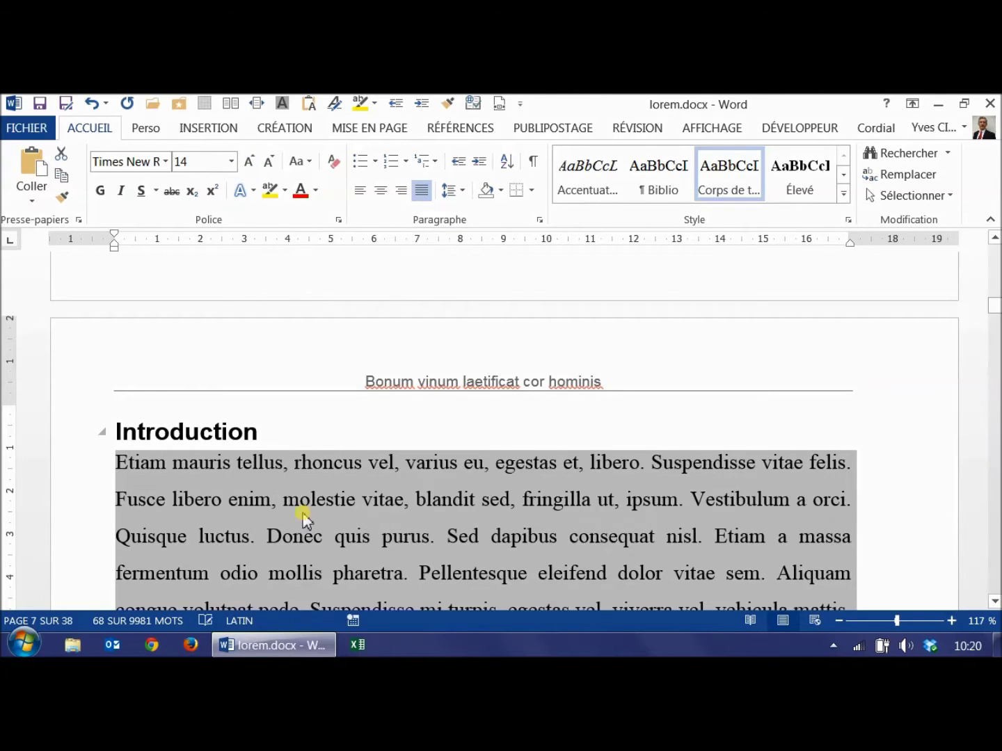
{"action": "scroll", "coordinate": [304, 547], "scroll_direction": "down", "scroll_amount": 3}
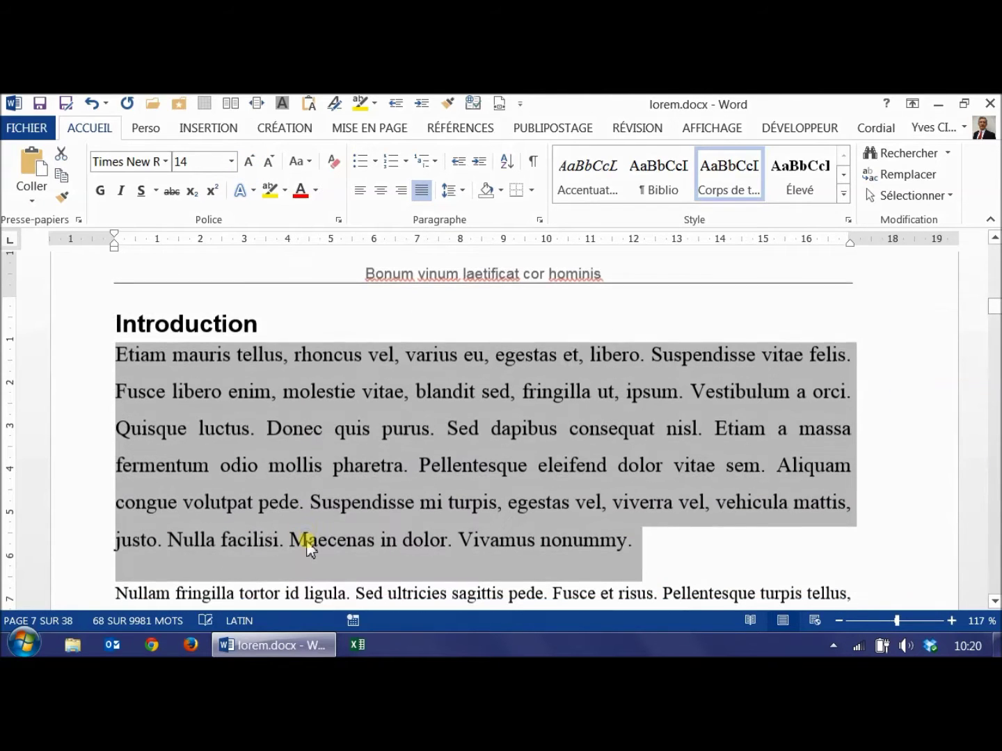
{"action": "right_click", "coordinate": [717, 186]}
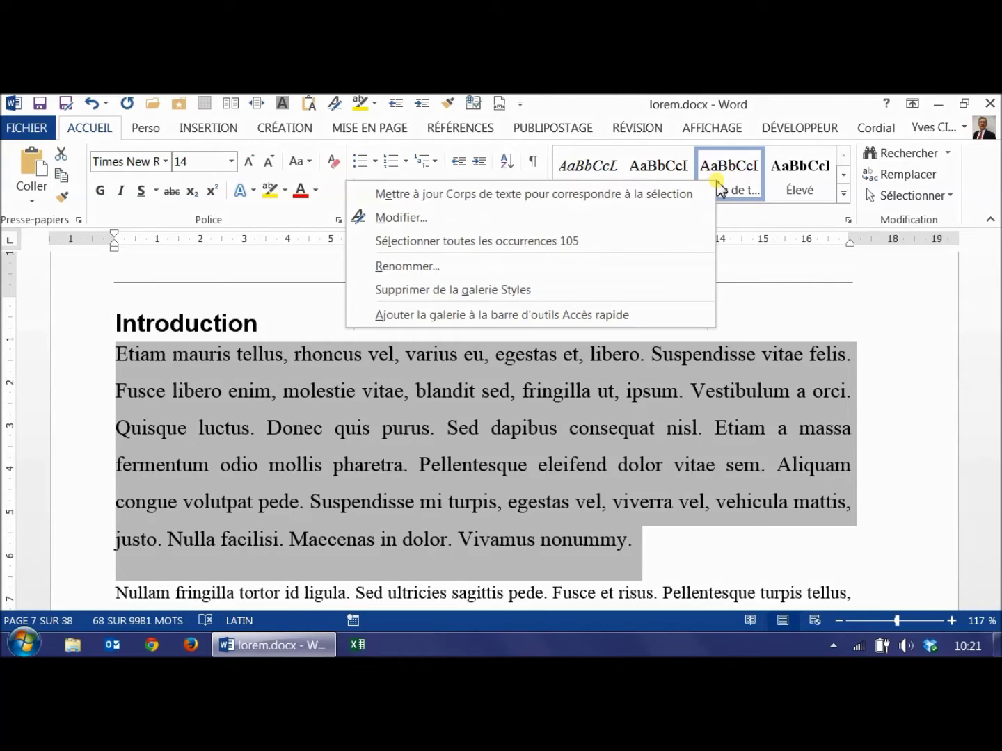
{"action": "left_click", "coordinate": [632, 194]}
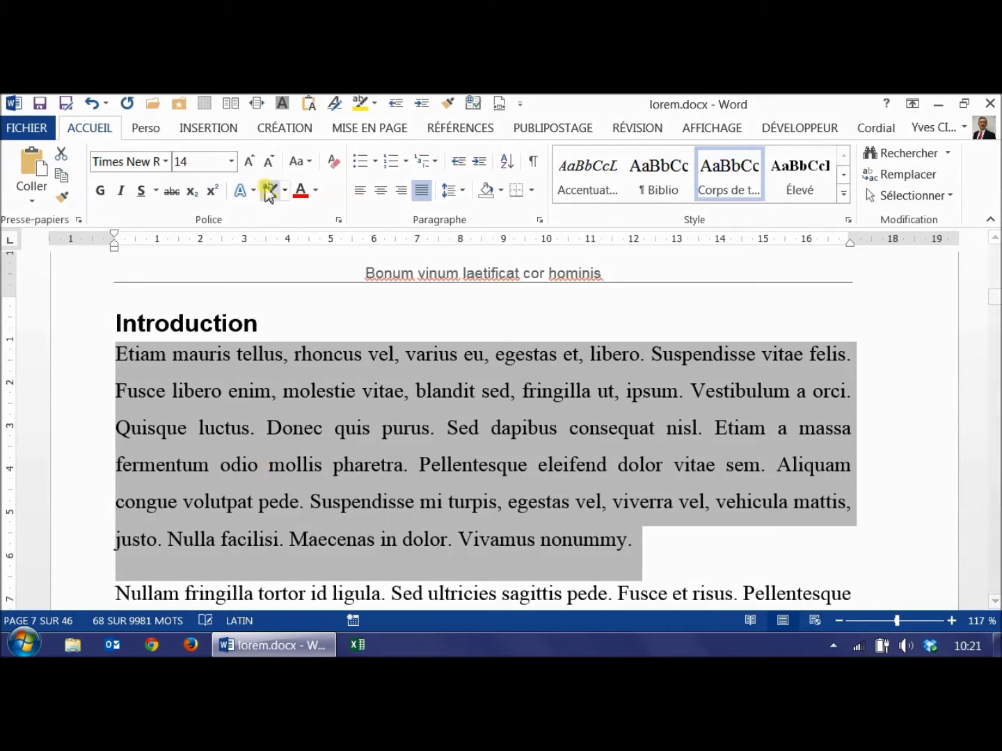
Step: Undo the Corps de texte style update and the font enlargement
{"action": "left_click", "coordinate": [90, 104]}
{"action": "left_click", "coordinate": [90, 103]}
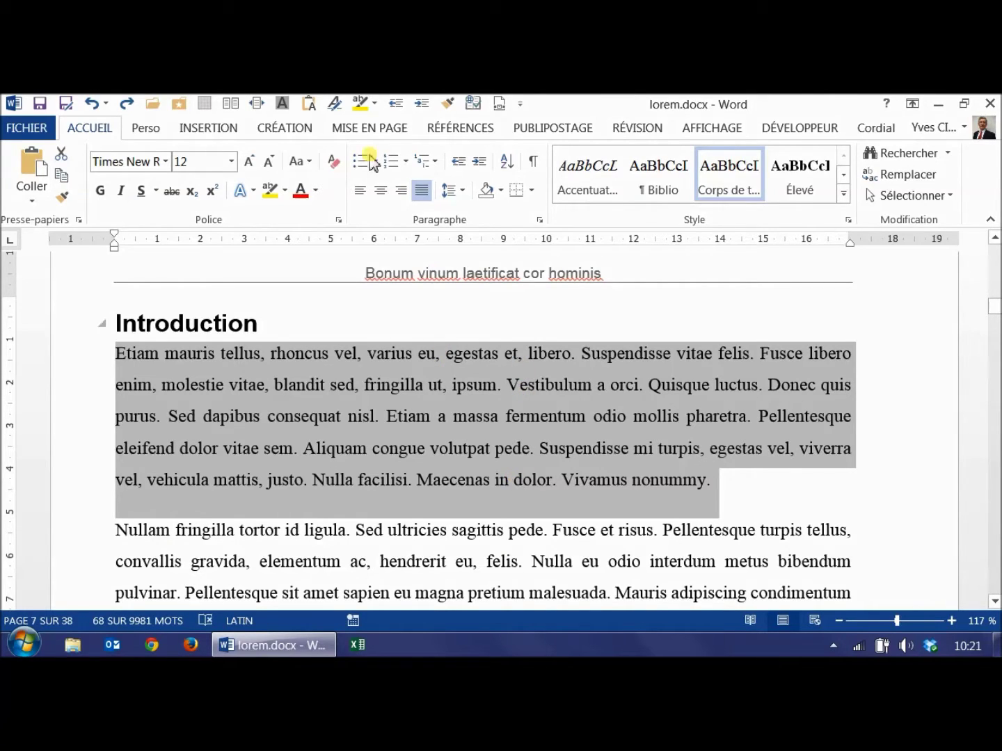
Step: Set the page setup's left margin to 2 cm and its top margin to 2,5 cm for the selected sections
{"action": "left_click", "coordinate": [347, 130]}
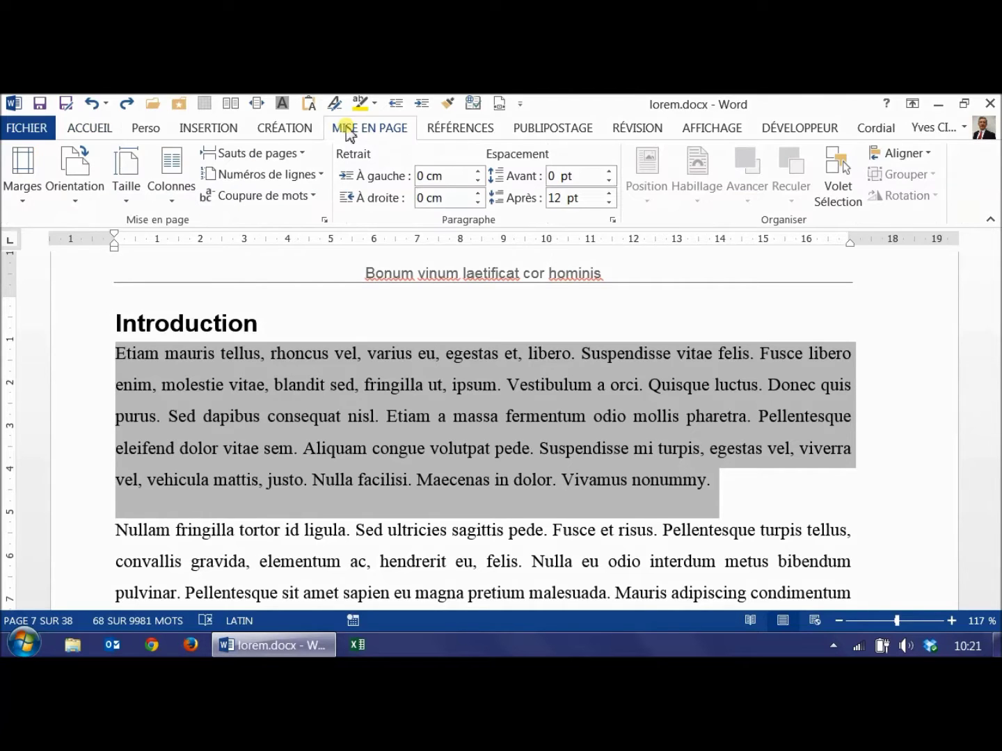
{"action": "left_click", "coordinate": [17, 184]}
{"action": "left_click", "coordinate": [94, 563]}
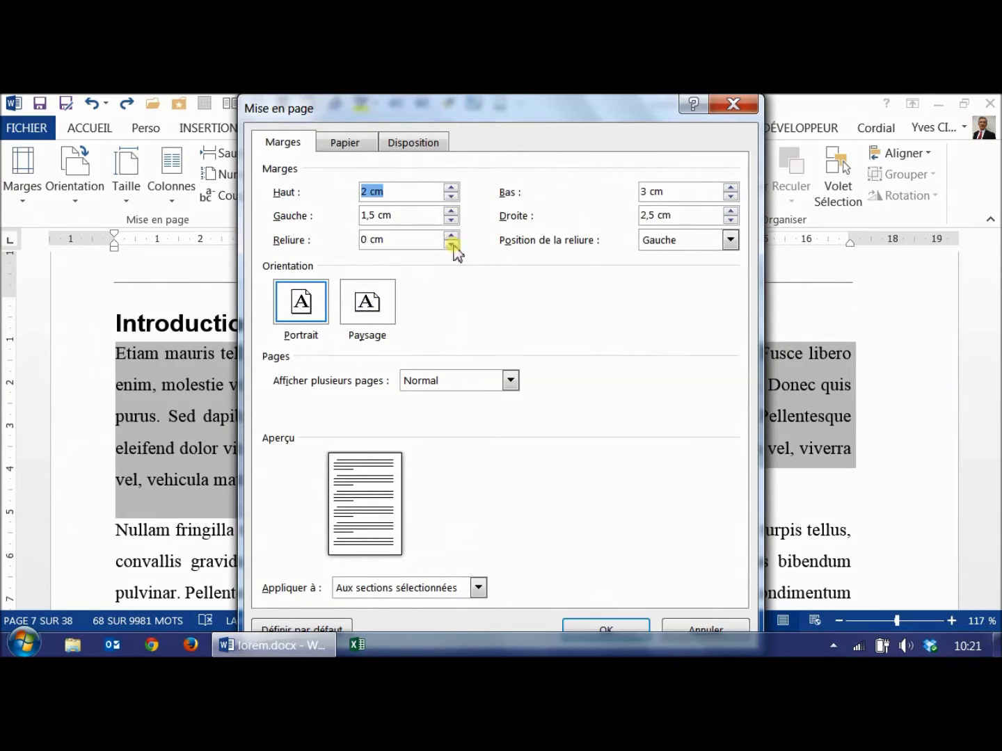
{"action": "left_click", "coordinate": [451, 211]}
{"action": "left_click", "coordinate": [450, 210]}
{"action": "left_click", "coordinate": [450, 211]}
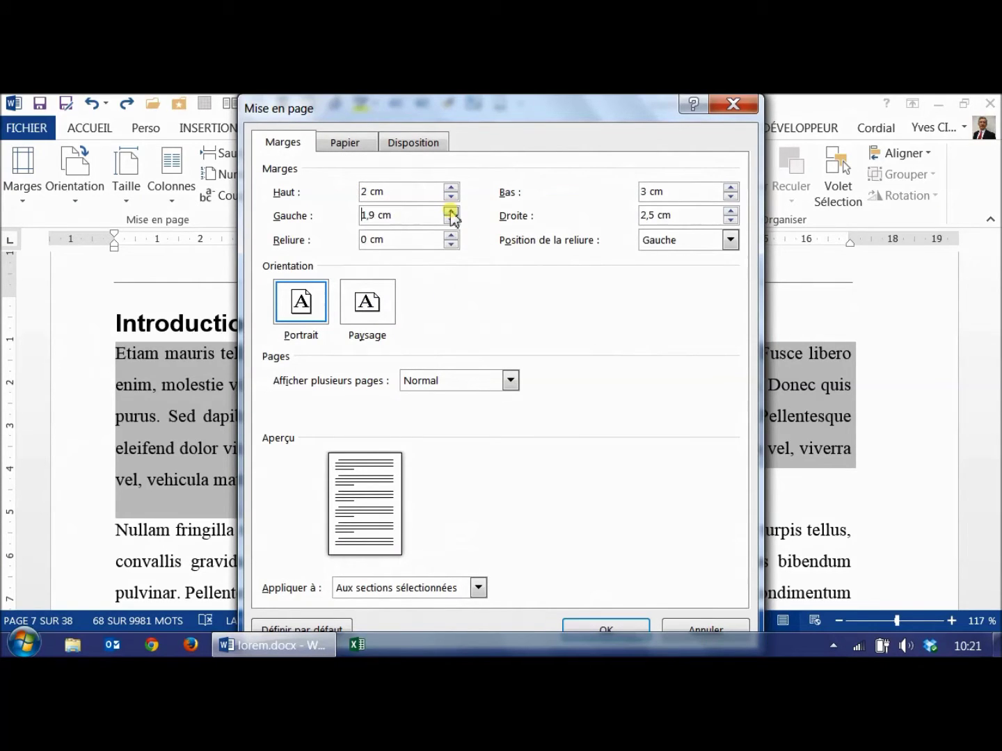
{"action": "left_click", "coordinate": [450, 187]}
{"action": "left_click", "coordinate": [450, 187]}
{"action": "left_click", "coordinate": [450, 188]}
{"action": "left_click", "coordinate": [451, 188]}
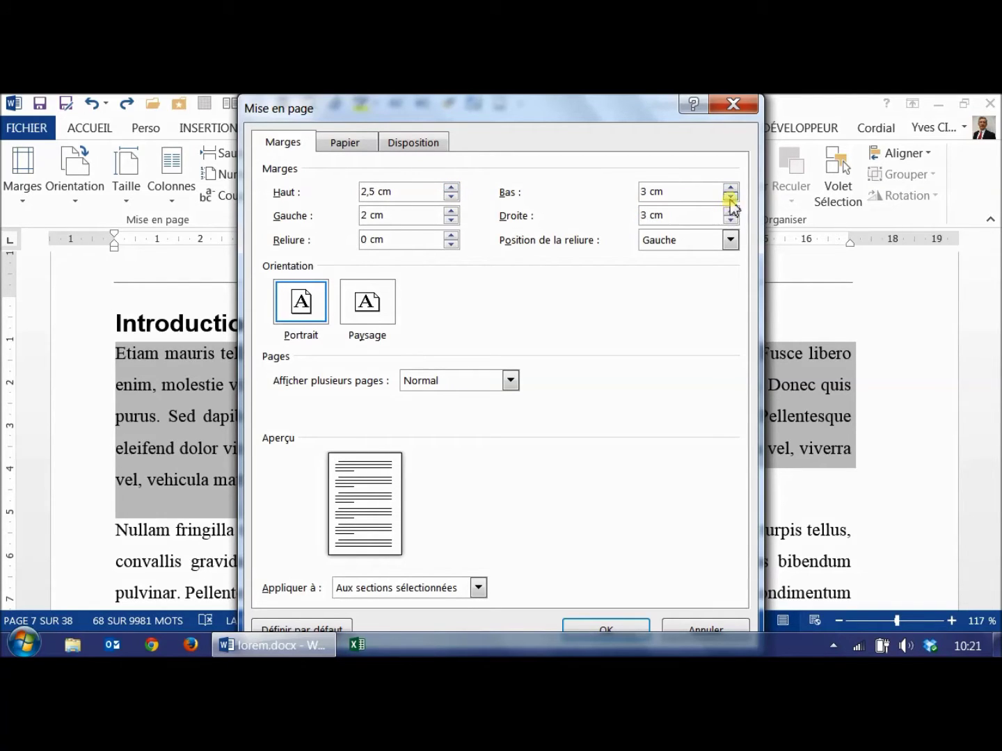
Step: Set the bottom margin to 3,5 cm and the right margin to 3 cm, and apply the page setup
{"action": "left_click", "coordinate": [730, 188]}
{"action": "left_click", "coordinate": [730, 188]}
{"action": "left_click", "coordinate": [729, 188]}
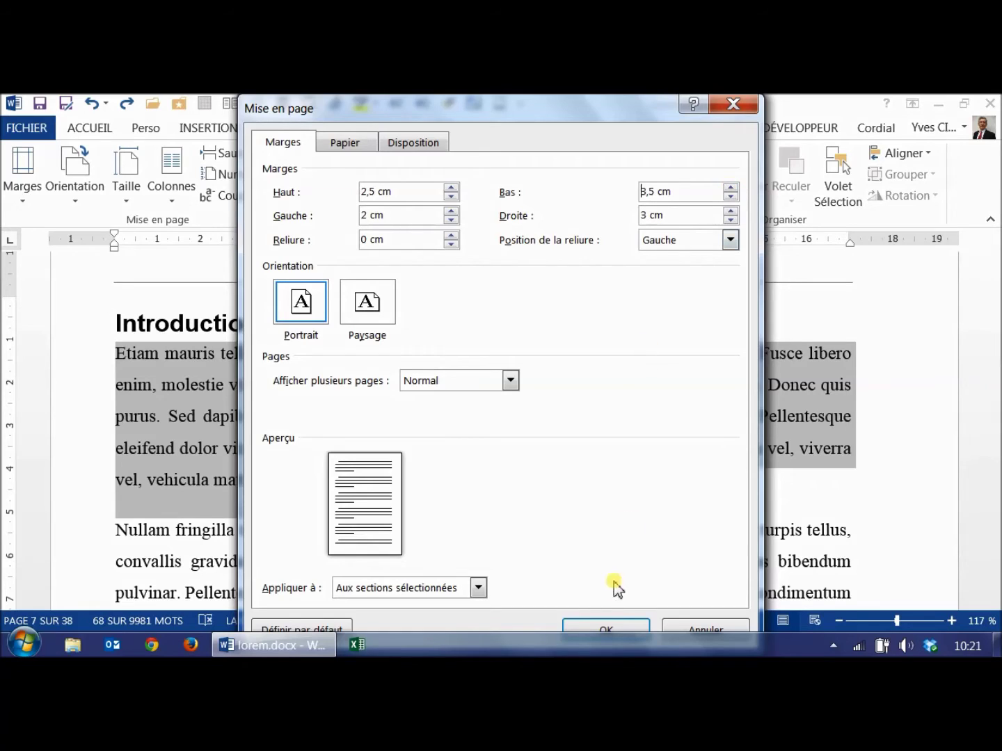
{"action": "left_click", "coordinate": [605, 629]}
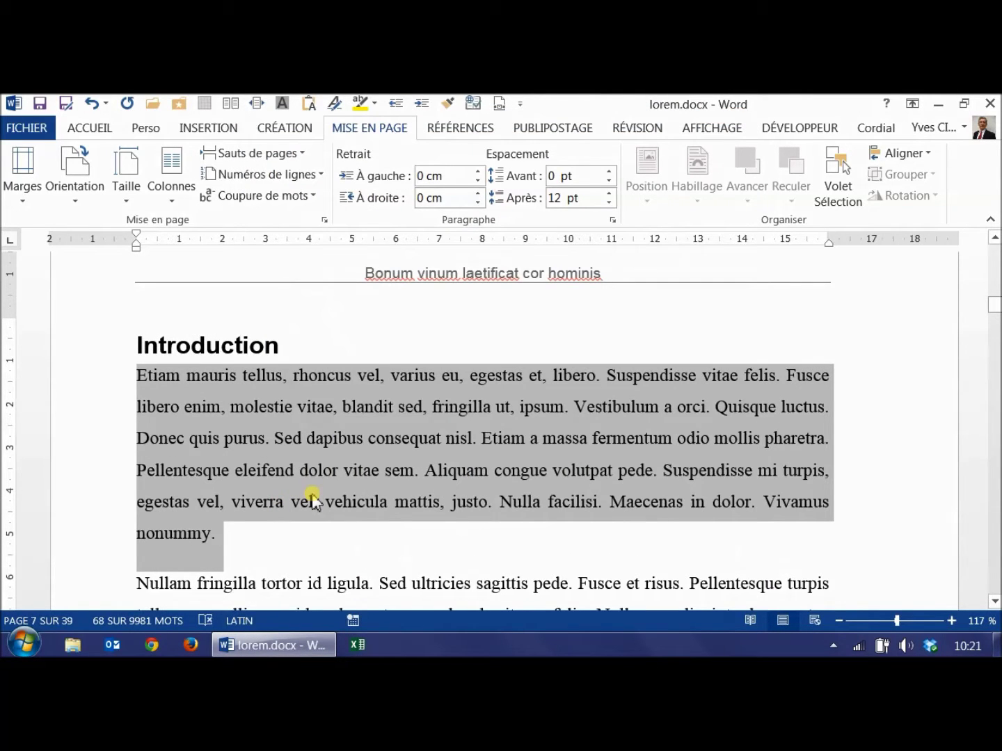
Step: Undo the last page margin change
{"action": "left_click", "coordinate": [313, 499]}
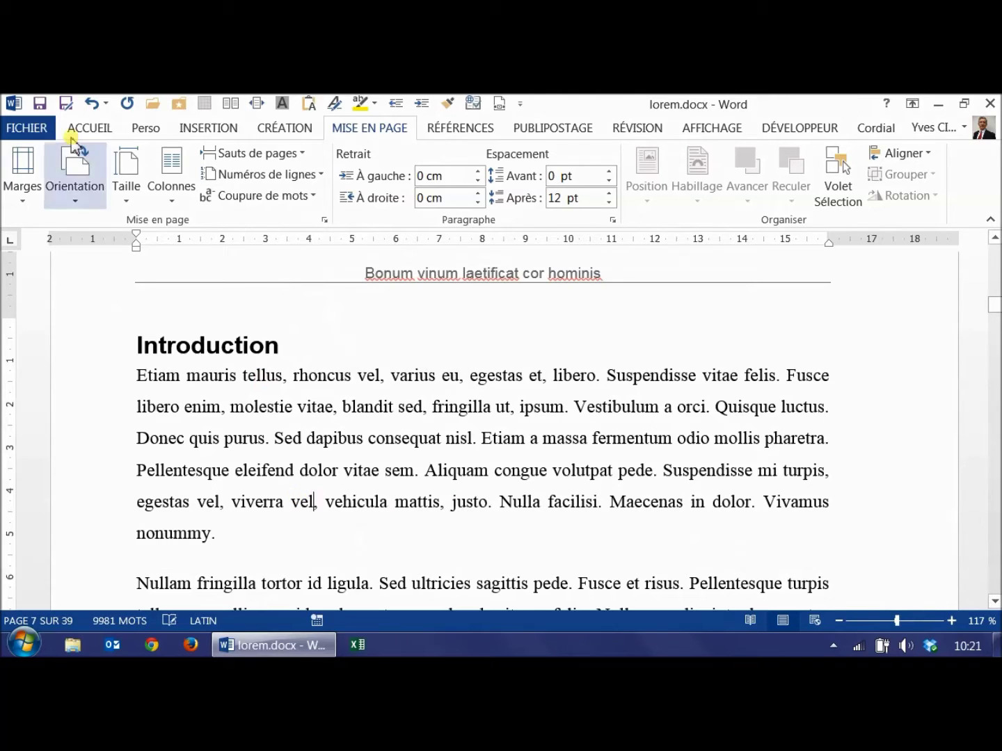
{"action": "left_click", "coordinate": [105, 104]}
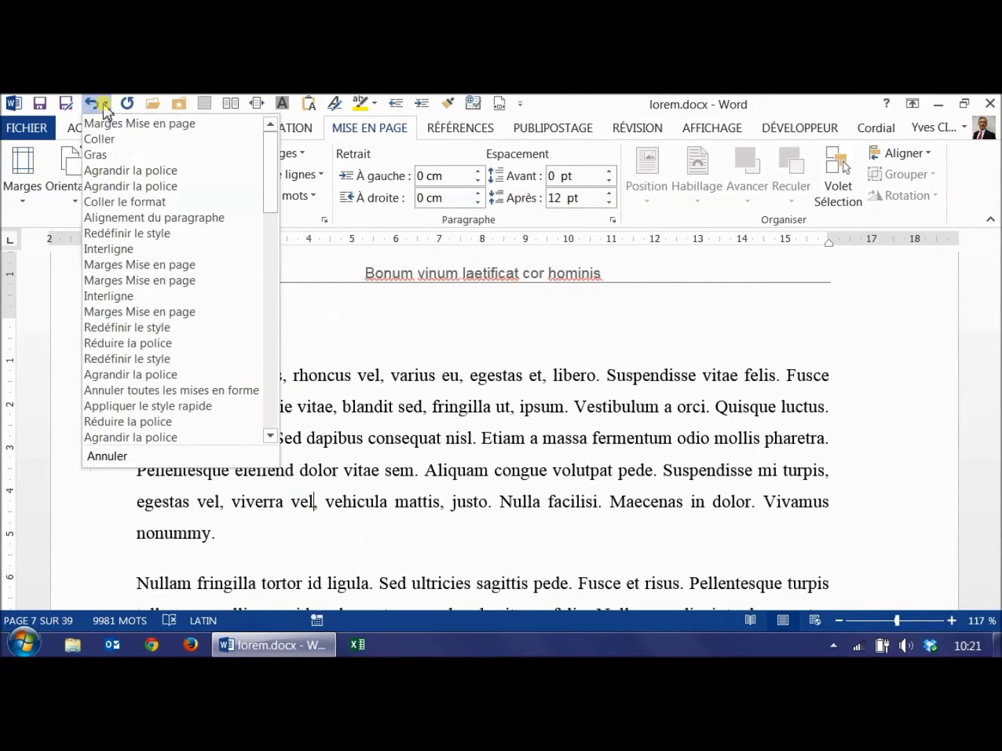
{"action": "left_click", "coordinate": [104, 123]}
Step: Set the first Introduction paragraph's line spacing to 2,0 and update the Corps de texte style to match the selection
{"action": "triple_click", "coordinate": [420, 439]}
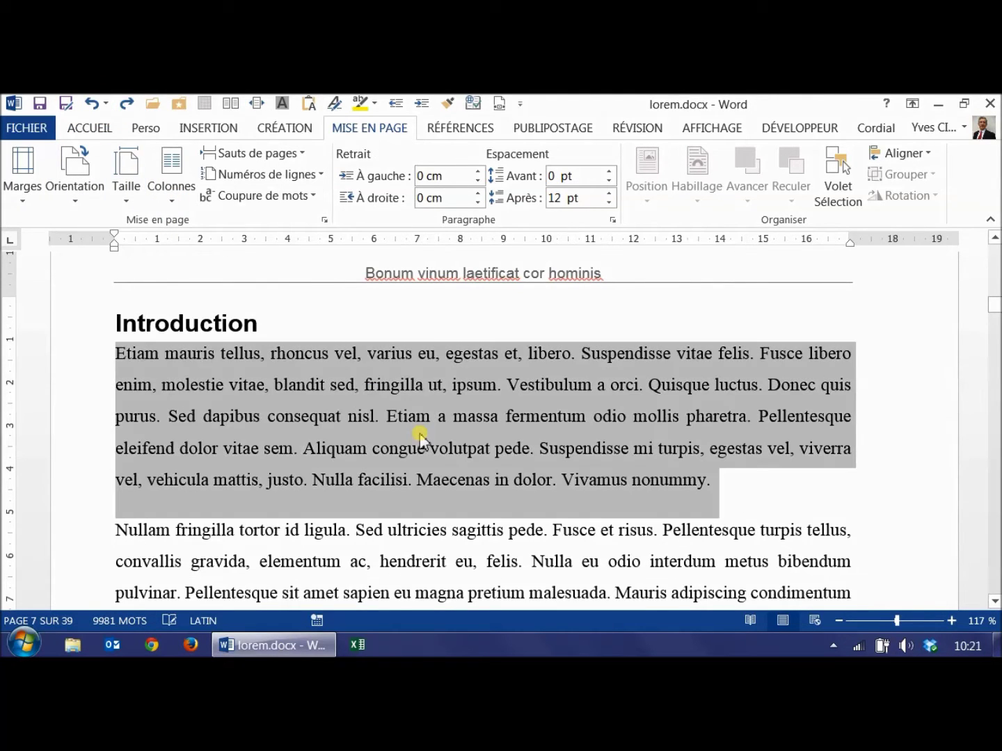
{"action": "left_click", "coordinate": [421, 431]}
{"action": "triple_click", "coordinate": [423, 455]}
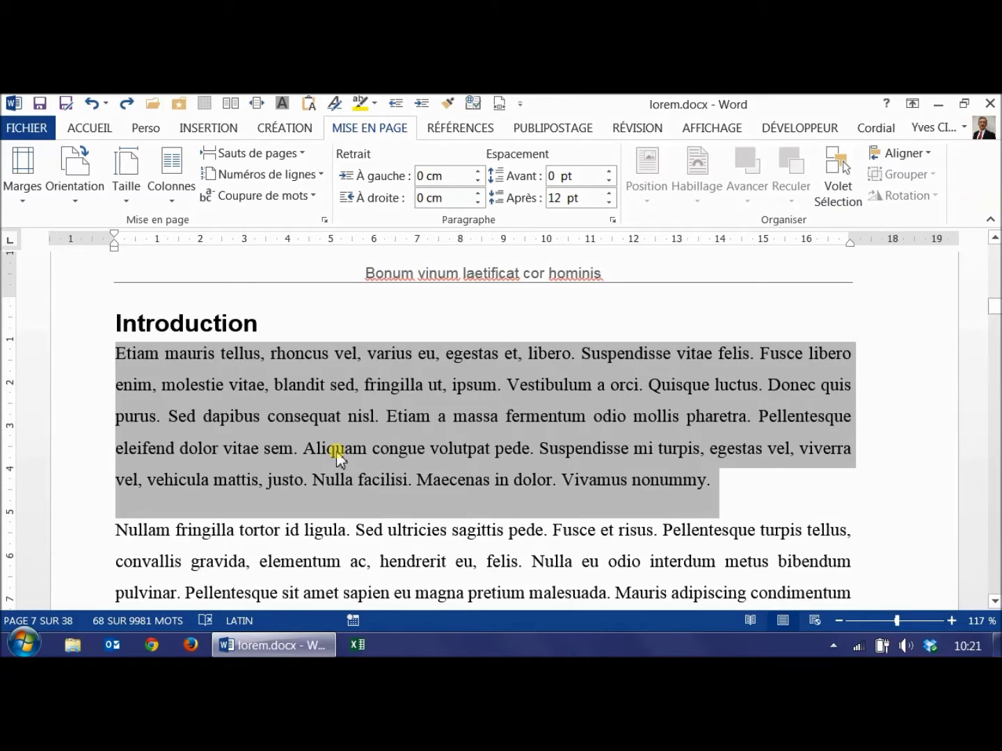
{"action": "left_click", "coordinate": [79, 131]}
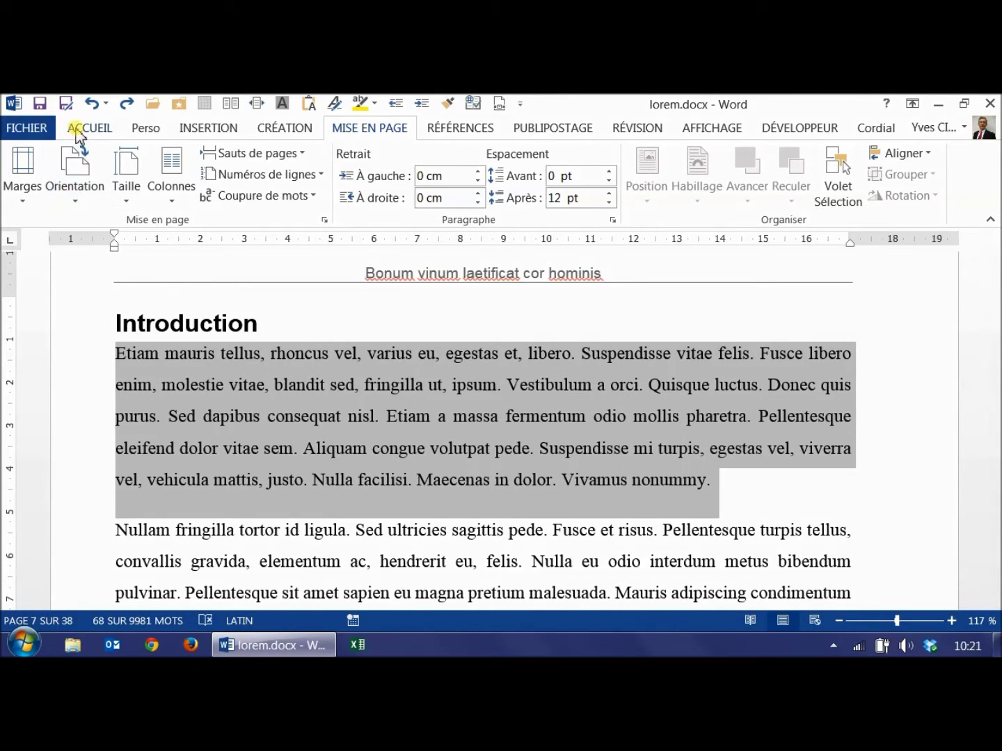
{"action": "left_click", "coordinate": [464, 198]}
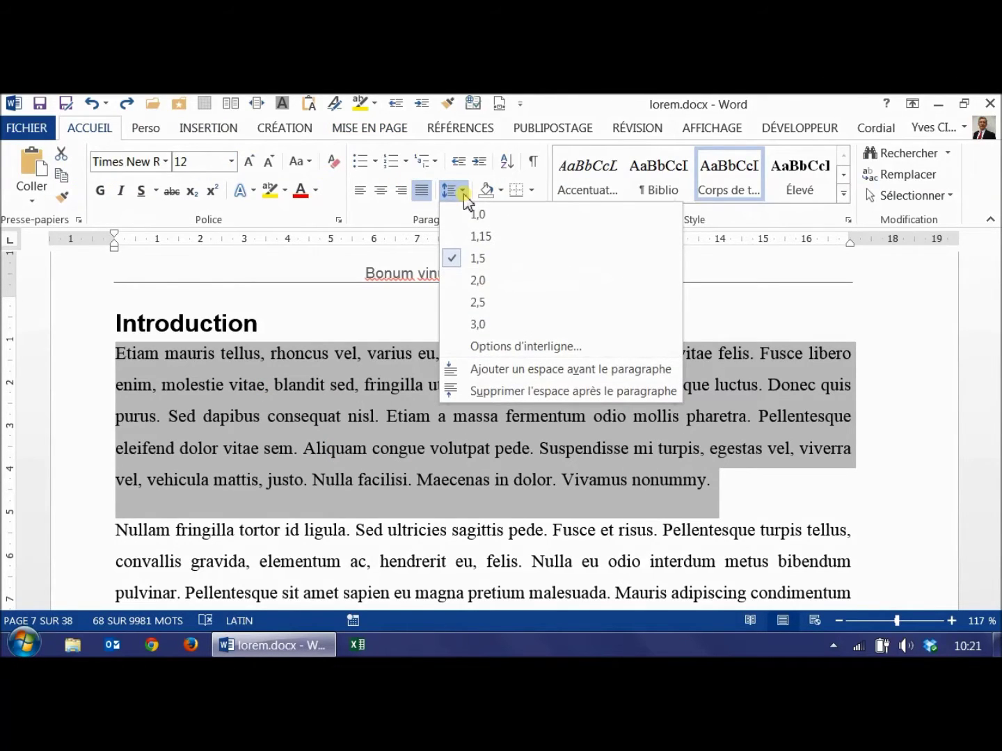
{"action": "left_click", "coordinate": [473, 281]}
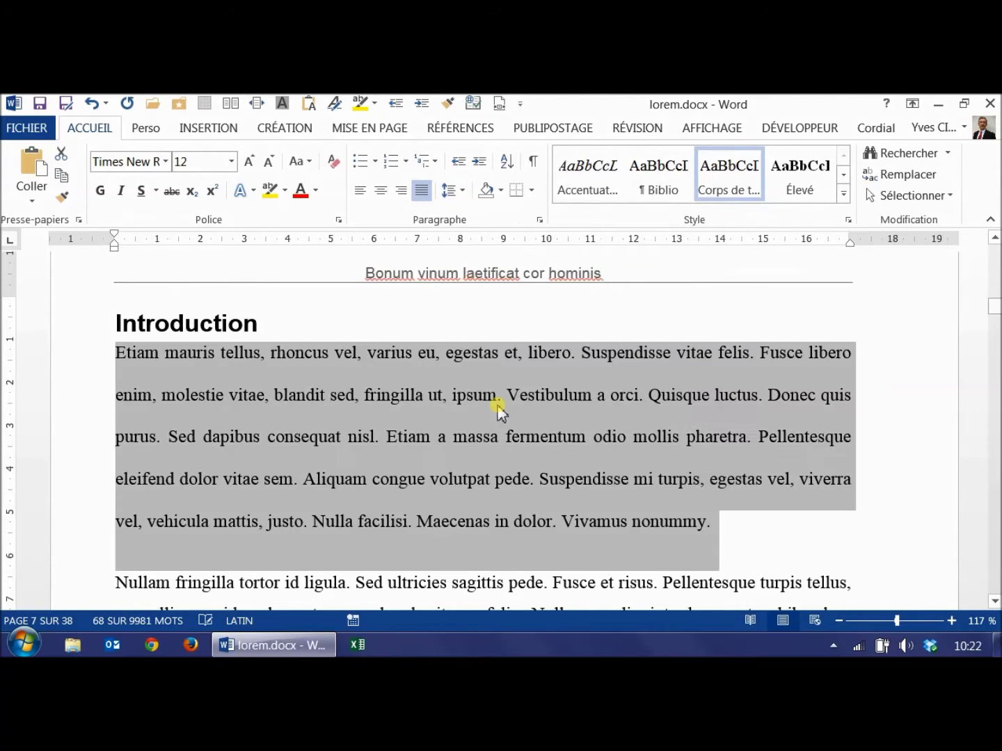
{"action": "right_click", "coordinate": [725, 196]}
{"action": "left_click", "coordinate": [704, 198]}
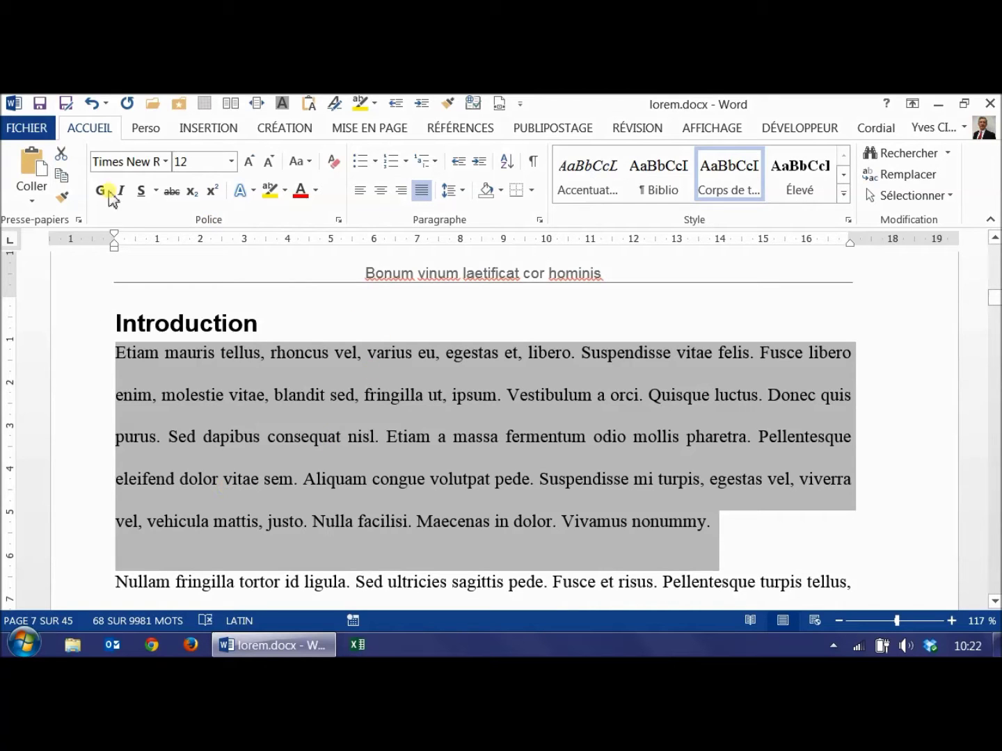
Step: Undo the Corps de texte style update and the line spacing change
{"action": "left_click", "coordinate": [92, 105]}
{"action": "left_click", "coordinate": [91, 104]}
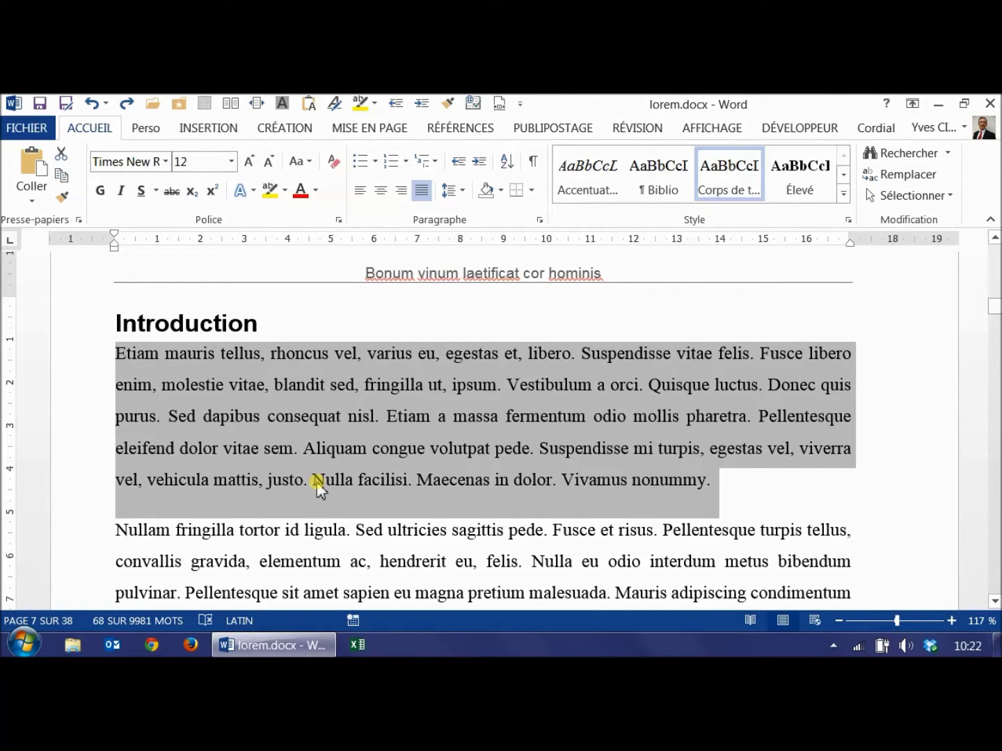
{"action": "left_click", "coordinate": [304, 447]}
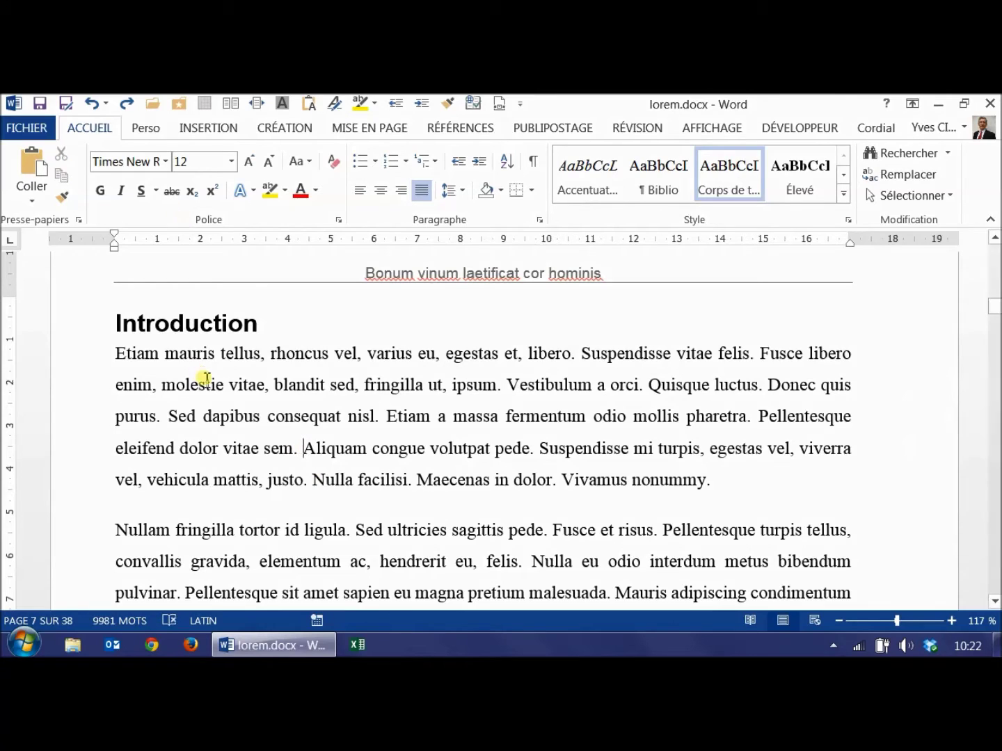
Step: Change the first Introduction paragraph's font to Tahoma and update the Corps de texte style to match it
{"action": "triple_click", "coordinate": [216, 409]}
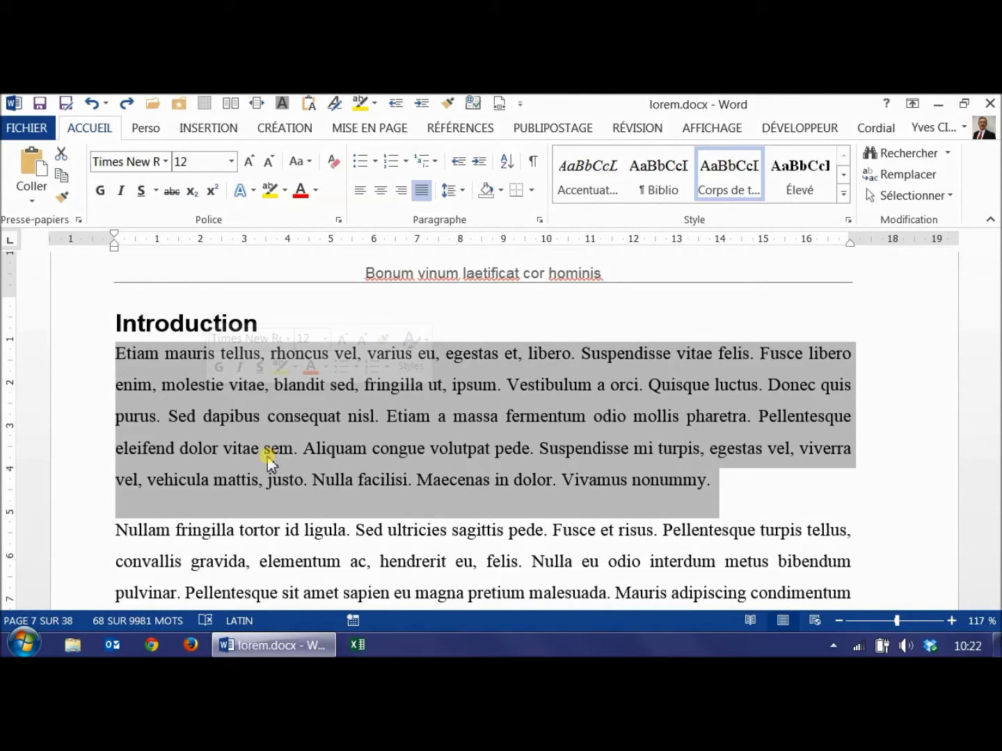
{"action": "left_click", "coordinate": [165, 165]}
{"action": "left_click", "coordinate": [157, 343]}
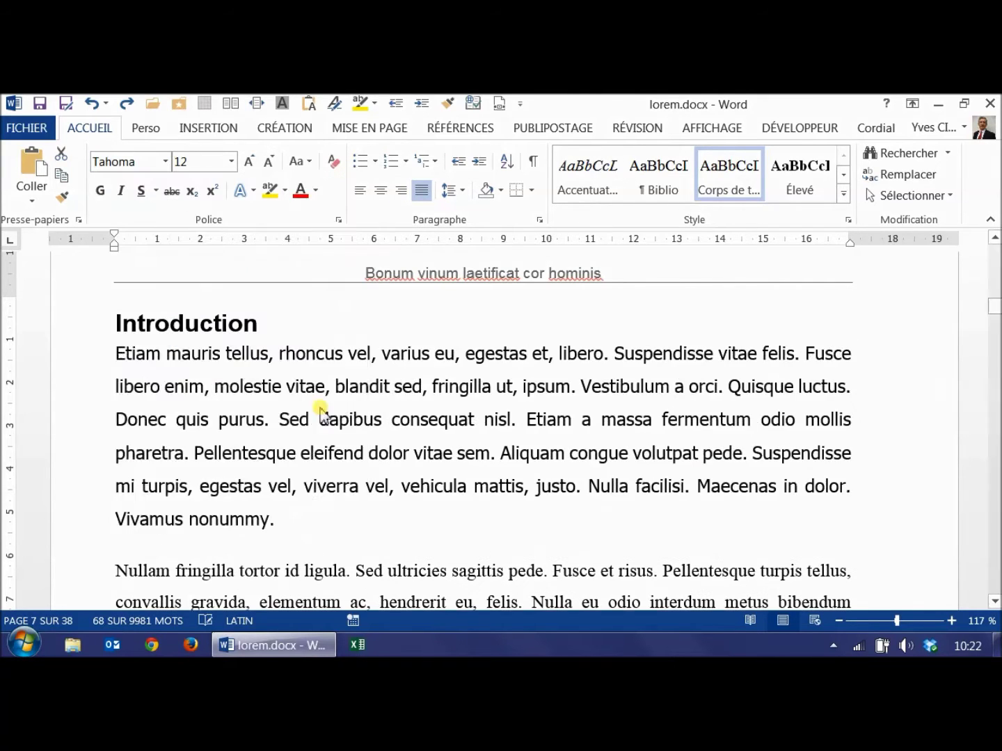
{"action": "right_click", "coordinate": [754, 197]}
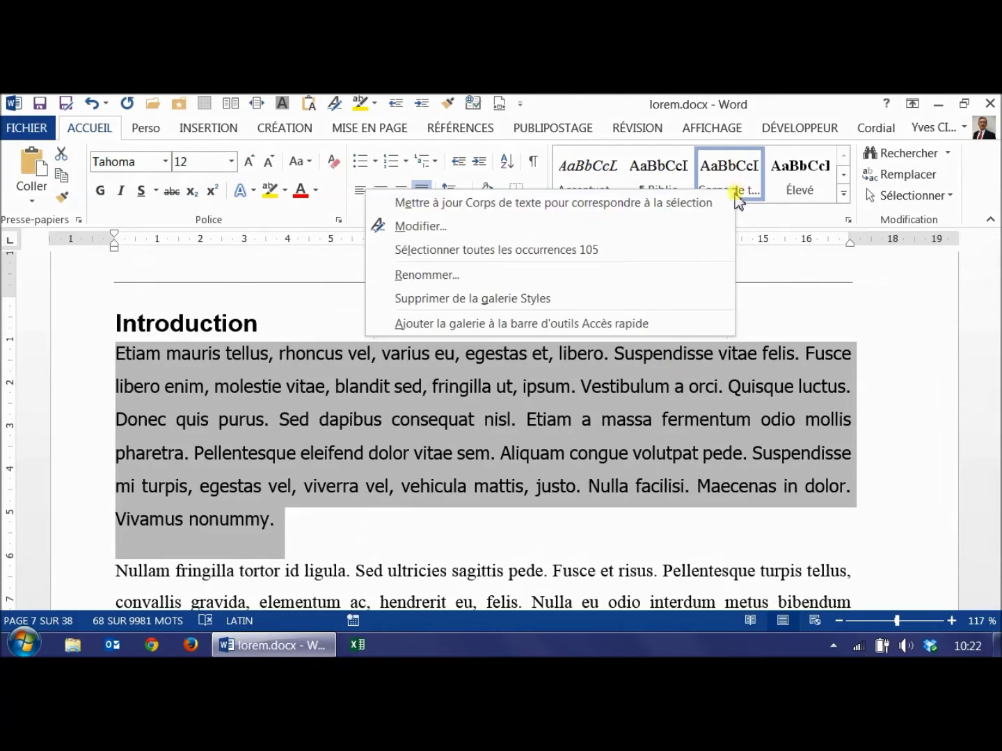
{"action": "left_click", "coordinate": [723, 203]}
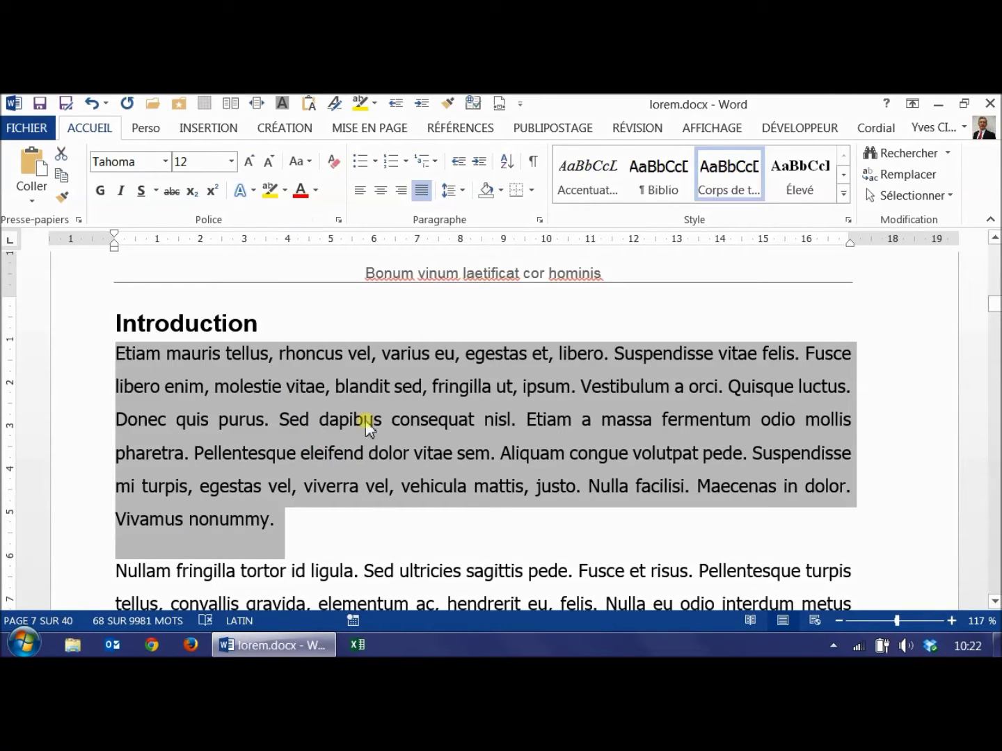
Step: Change the selected Introduction paragraph's font to Bookman Old Style and update the Corps de texte style to match it
{"action": "left_click", "coordinate": [166, 162]}
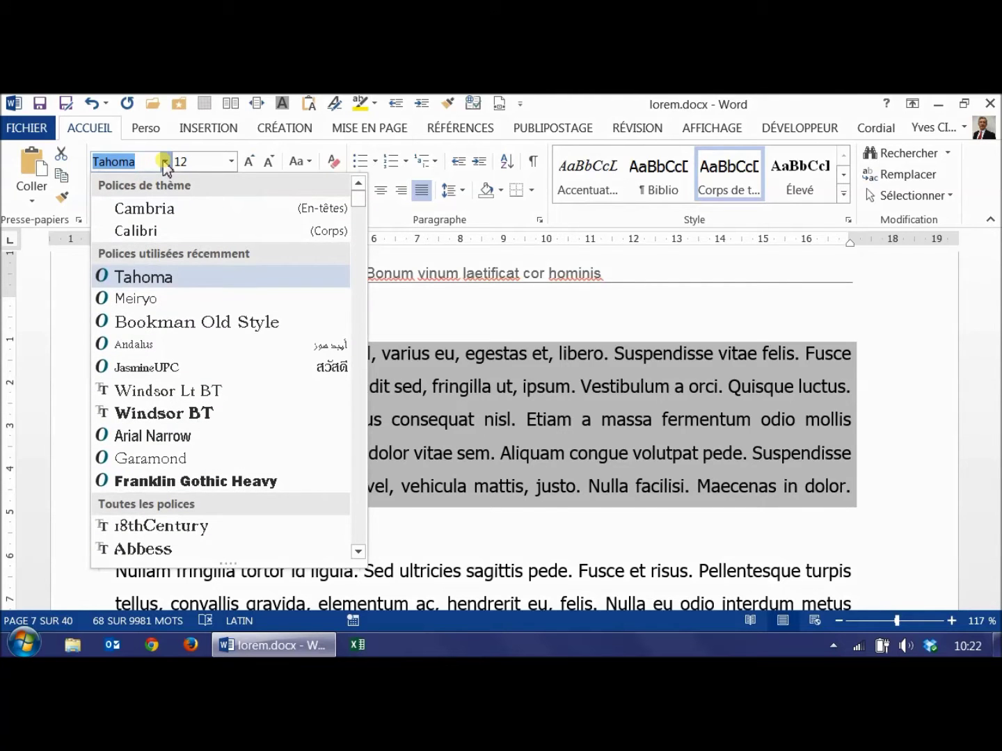
{"action": "left_click", "coordinate": [181, 324]}
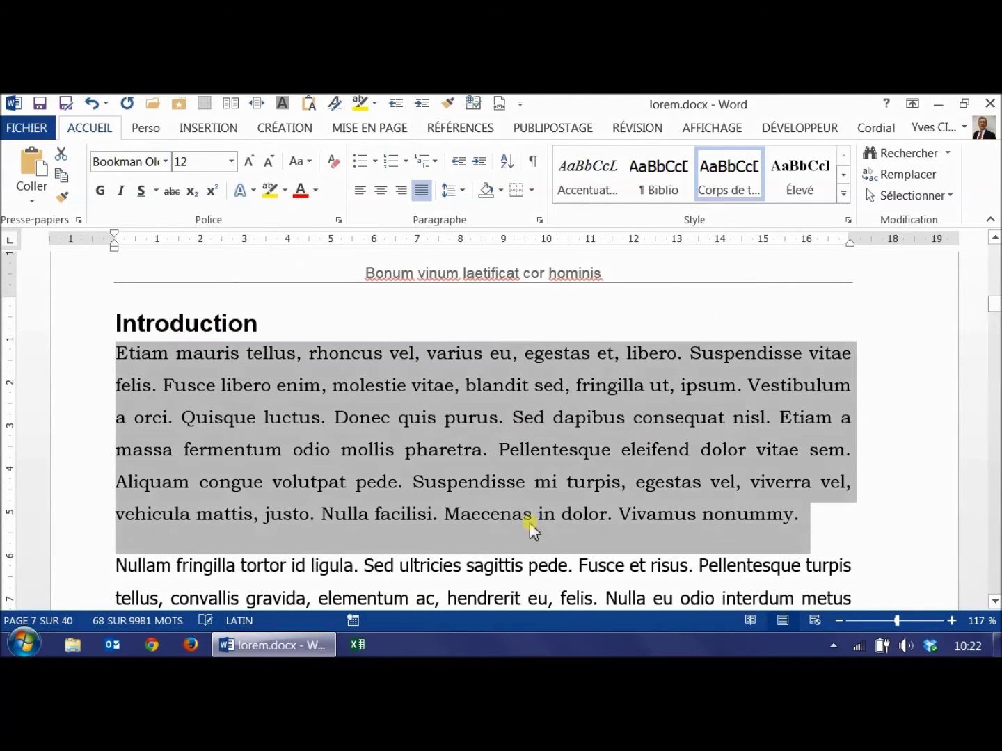
{"action": "right_click", "coordinate": [723, 205]}
{"action": "left_click", "coordinate": [661, 204]}
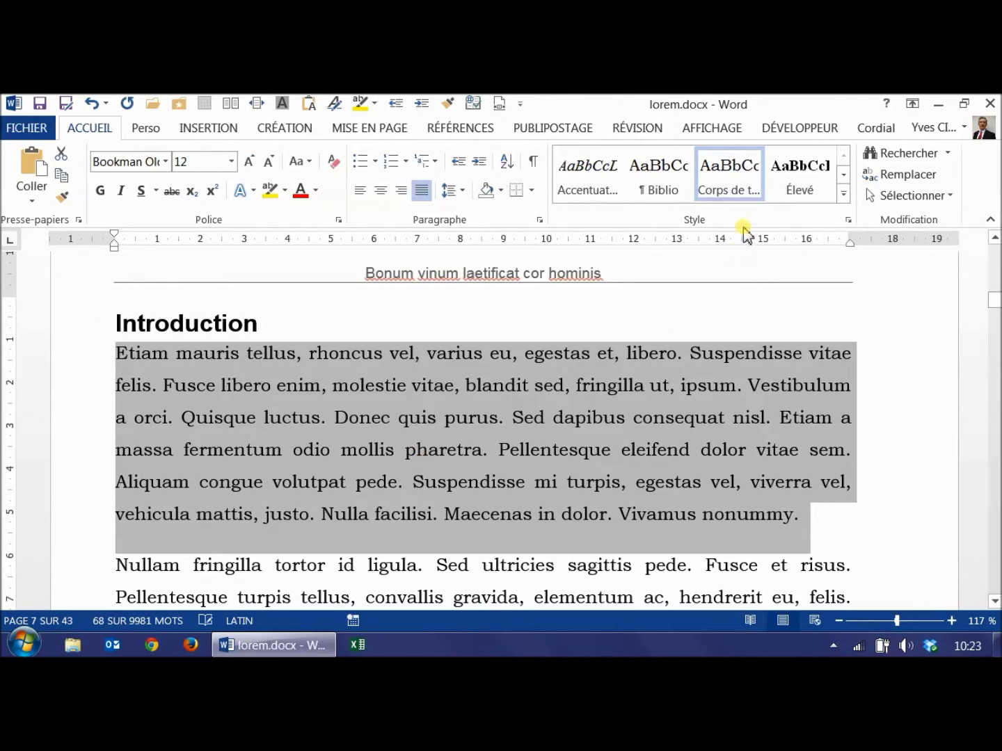
Step: Apply the Andalus font to the selected Introduction paragraph, update the Corps de texte style to match, and check the following text
{"action": "left_click", "coordinate": [164, 162]}
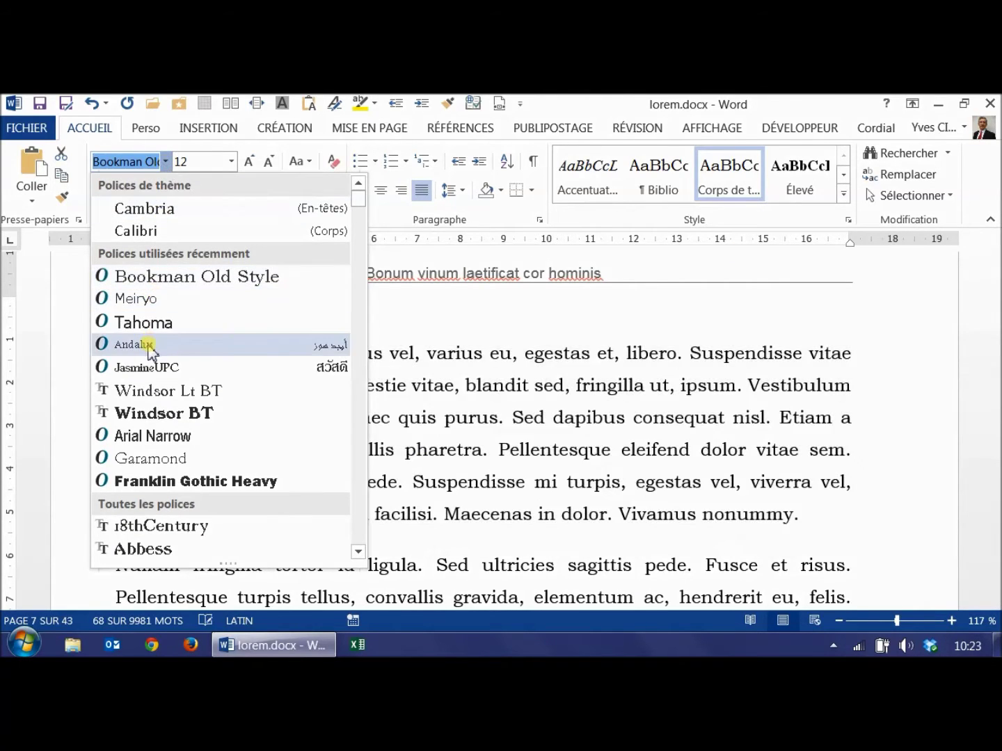
{"action": "left_click", "coordinate": [143, 344]}
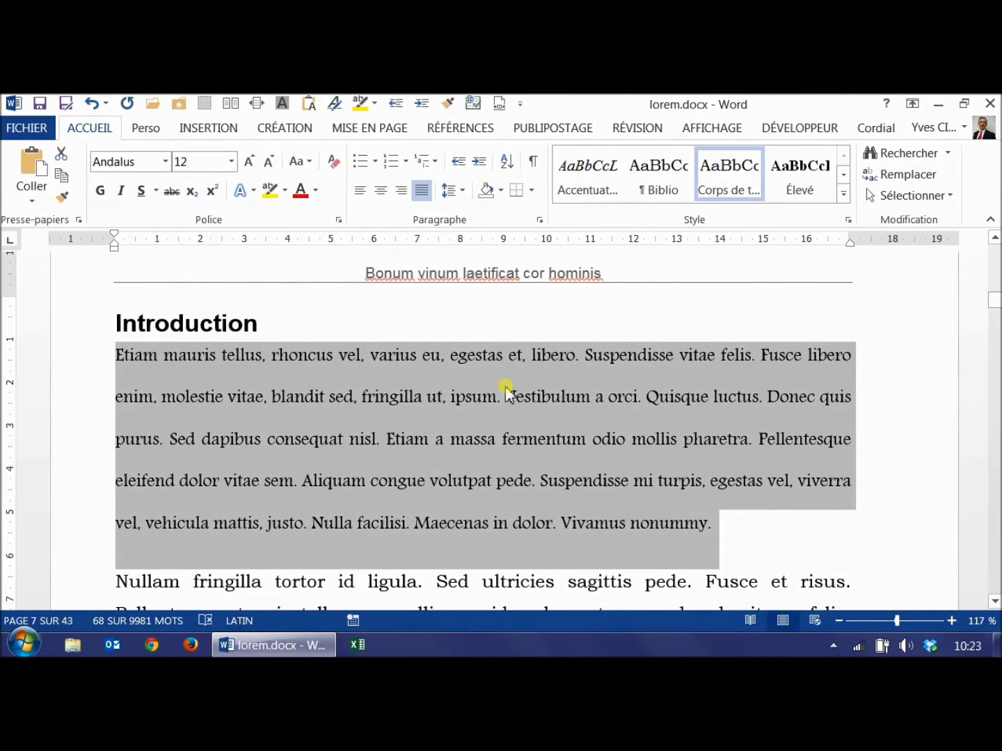
{"action": "right_click", "coordinate": [724, 183]}
{"action": "left_click", "coordinate": [637, 197]}
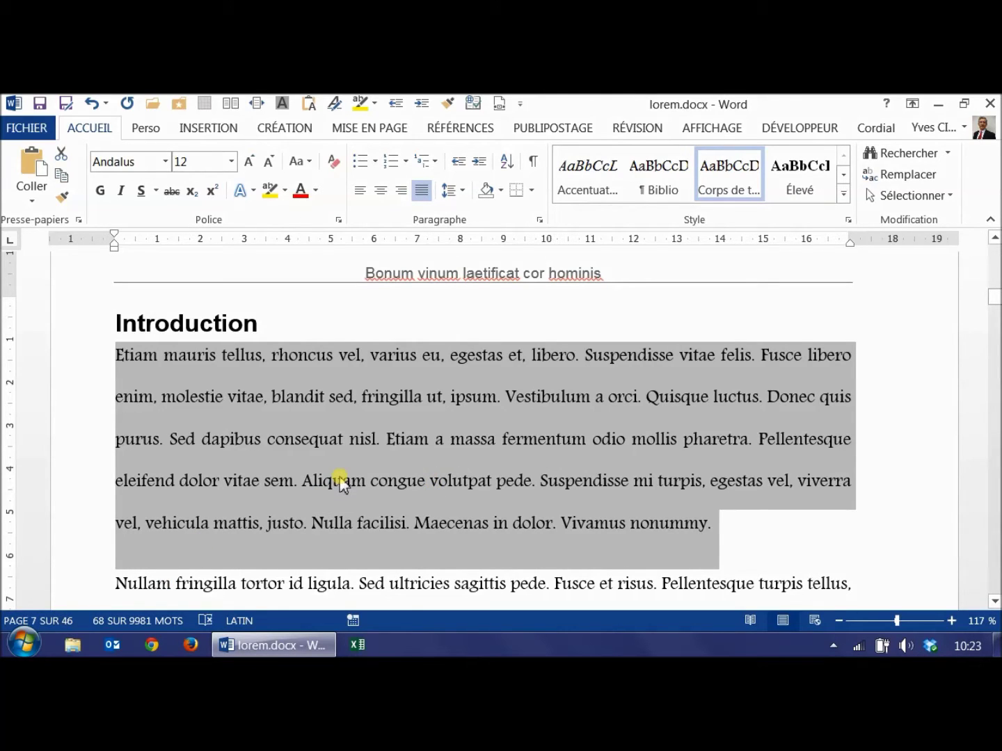
{"action": "scroll", "coordinate": [342, 480], "scroll_direction": "down", "scroll_amount": 3}
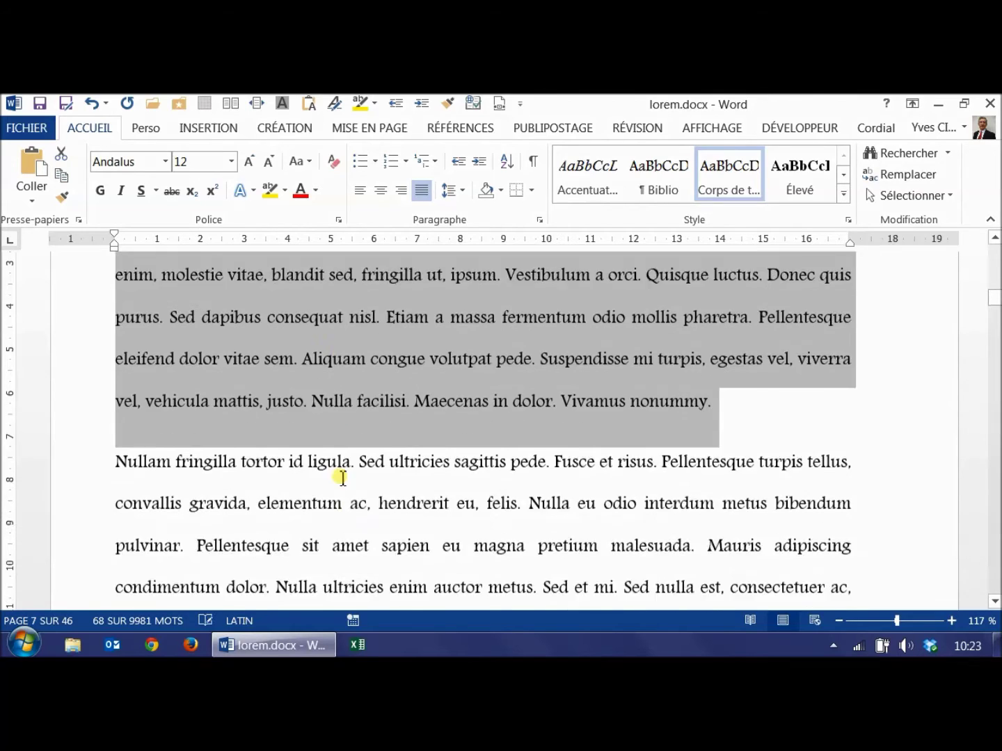
{"action": "left_click", "coordinate": [341, 478]}
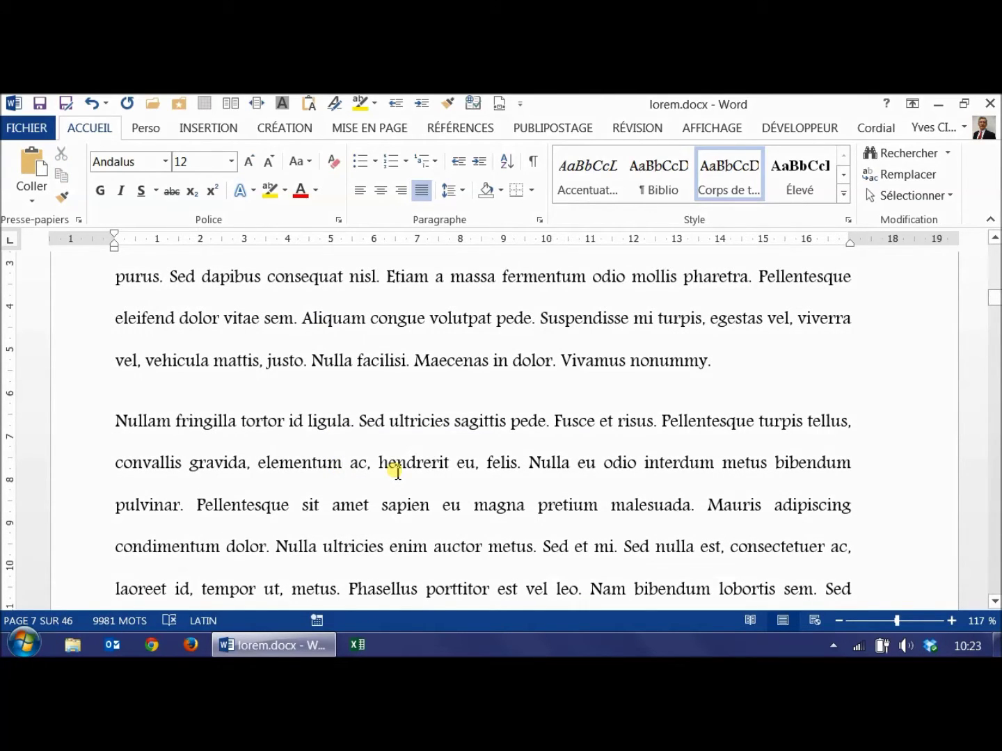
{"action": "scroll", "coordinate": [408, 403], "scroll_direction": "up", "scroll_amount": 4}
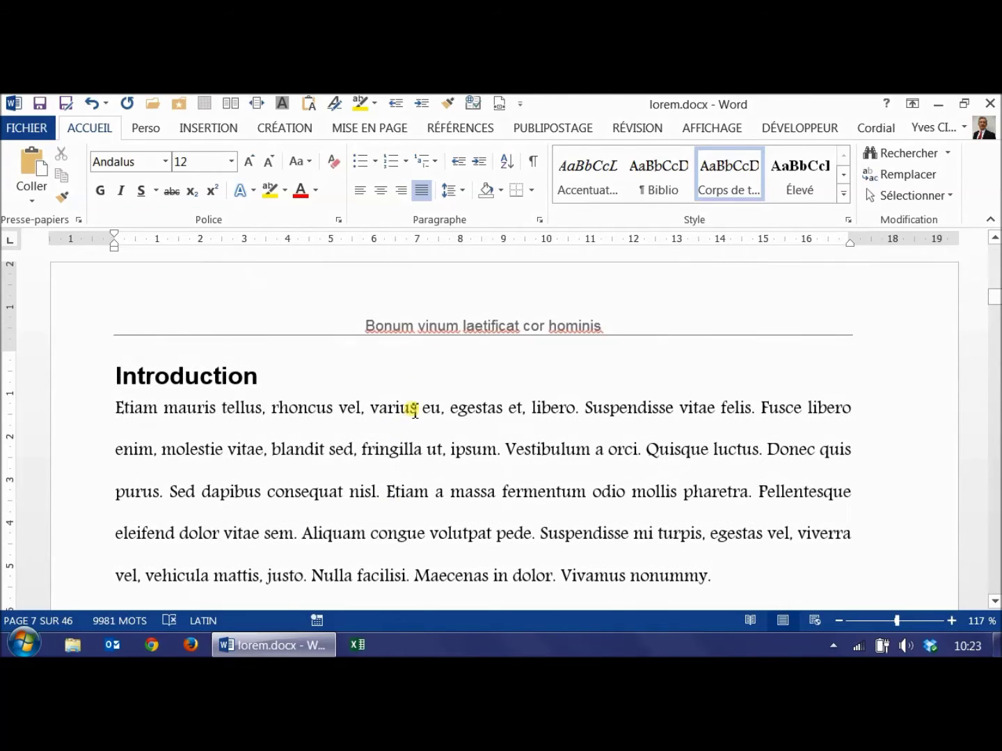
Step: Apply the JasmineUPC font to the first Introduction paragraph and update the Corps de texte style to match the selection
{"action": "triple_click", "coordinate": [354, 530]}
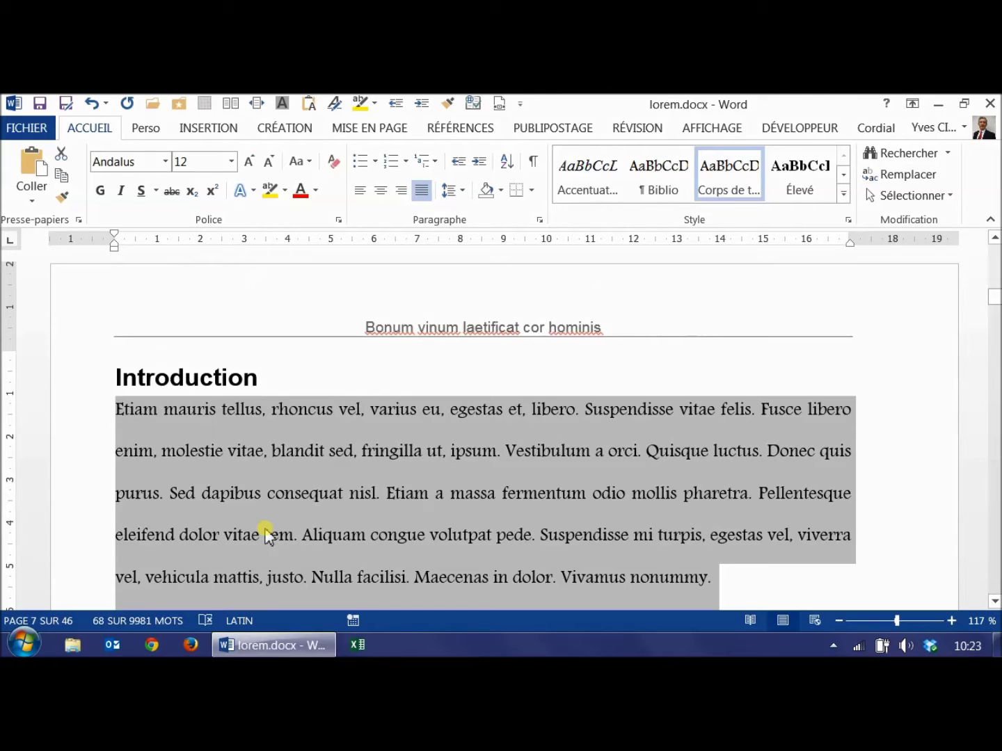
{"action": "left_click", "coordinate": [166, 162]}
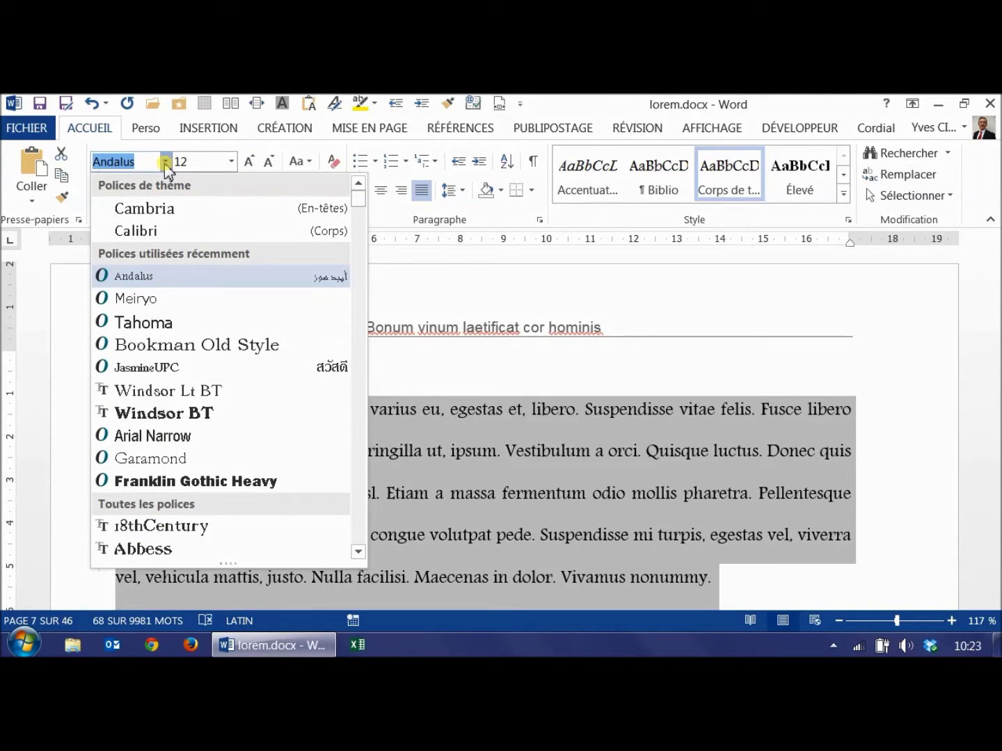
{"action": "left_click", "coordinate": [135, 368]}
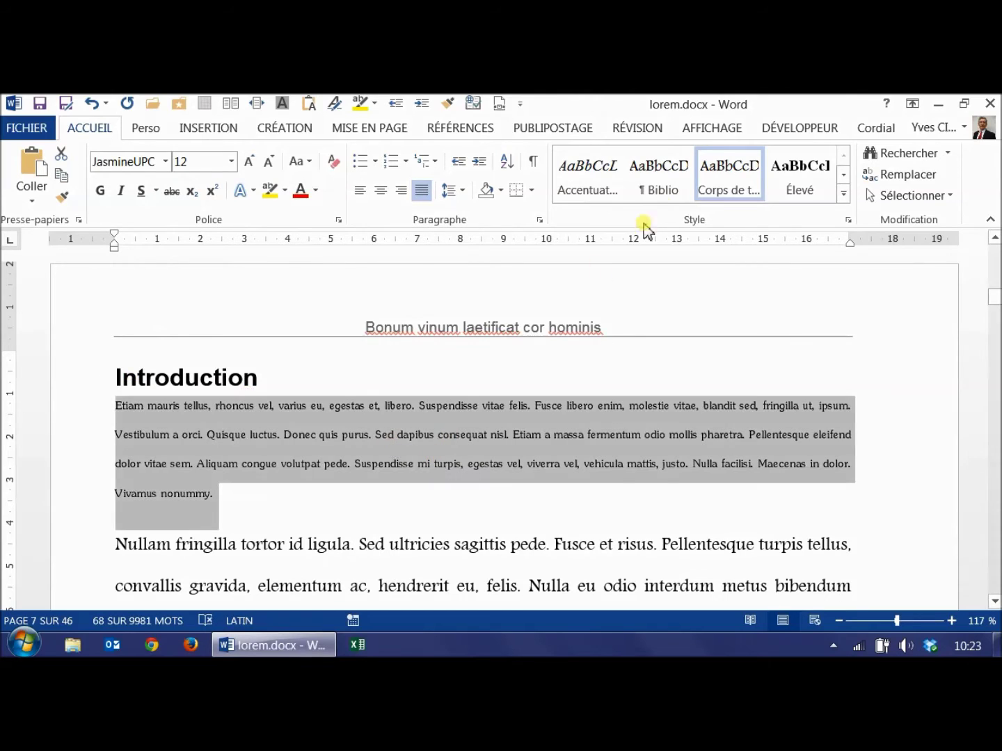
{"action": "right_click", "coordinate": [715, 191]}
{"action": "left_click", "coordinate": [647, 200]}
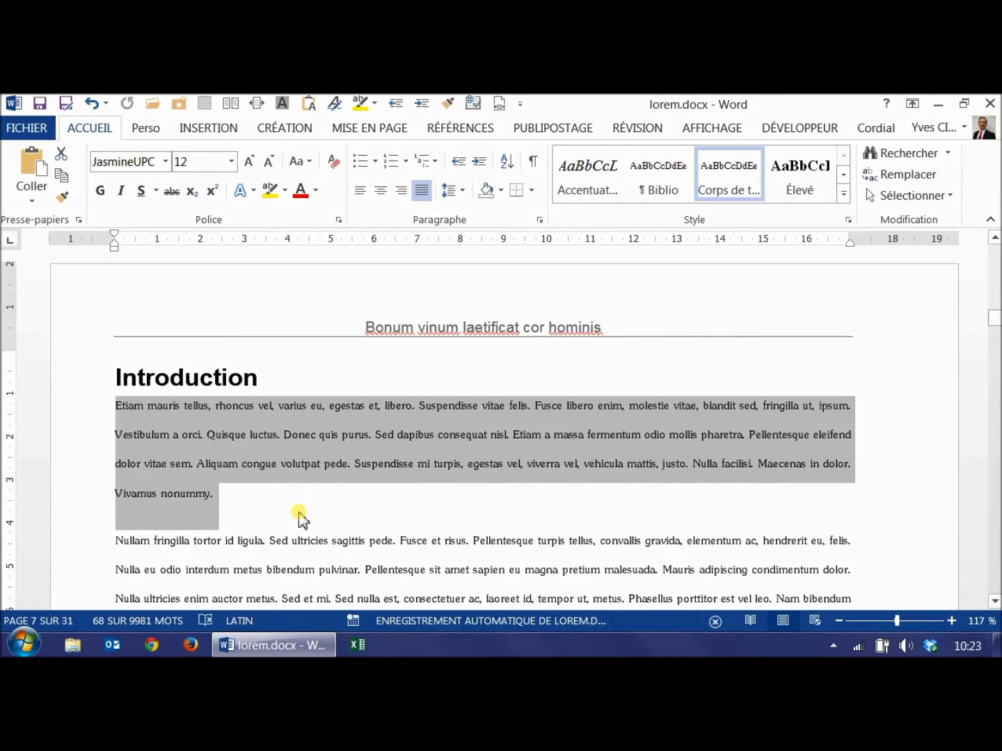
{"action": "left_click", "coordinate": [300, 519]}
{"action": "scroll", "coordinate": [300, 516], "scroll_direction": "down", "scroll_amount": 3}
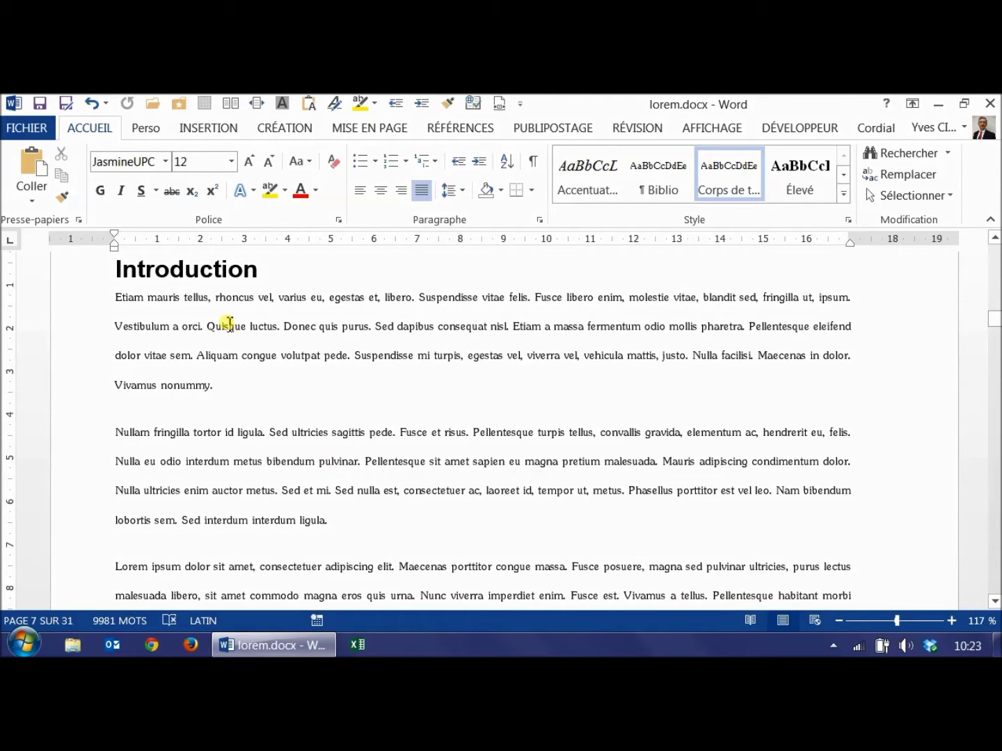
Step: Set the first Introduction paragraph back to Bookman Old Style and redefine the Corps de texte style from the selection
{"action": "triple_click", "coordinate": [229, 355]}
{"action": "left_click", "coordinate": [166, 162]}
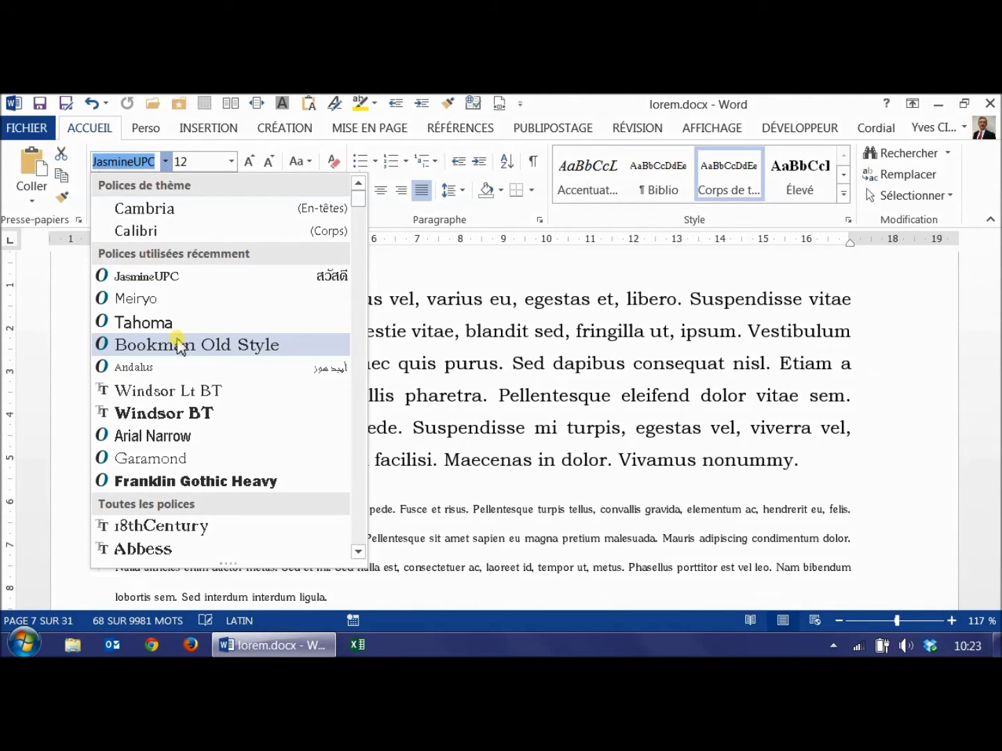
{"action": "left_click", "coordinate": [182, 344]}
{"action": "right_click", "coordinate": [715, 166]}
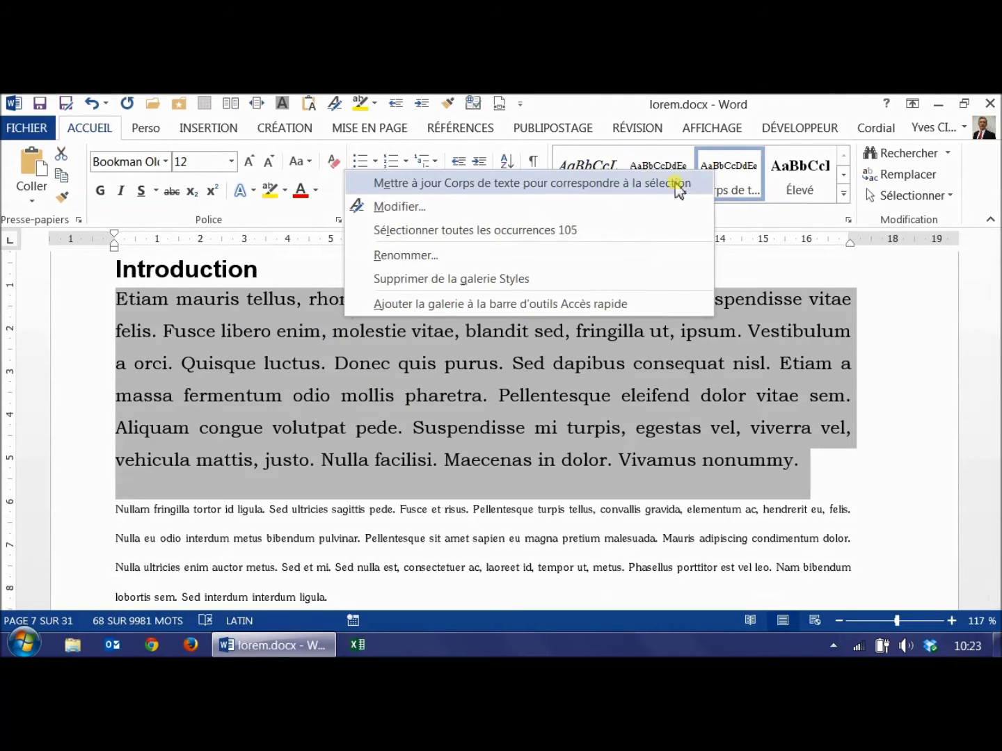
{"action": "left_click", "coordinate": [682, 186]}
{"action": "left_click", "coordinate": [402, 428]}
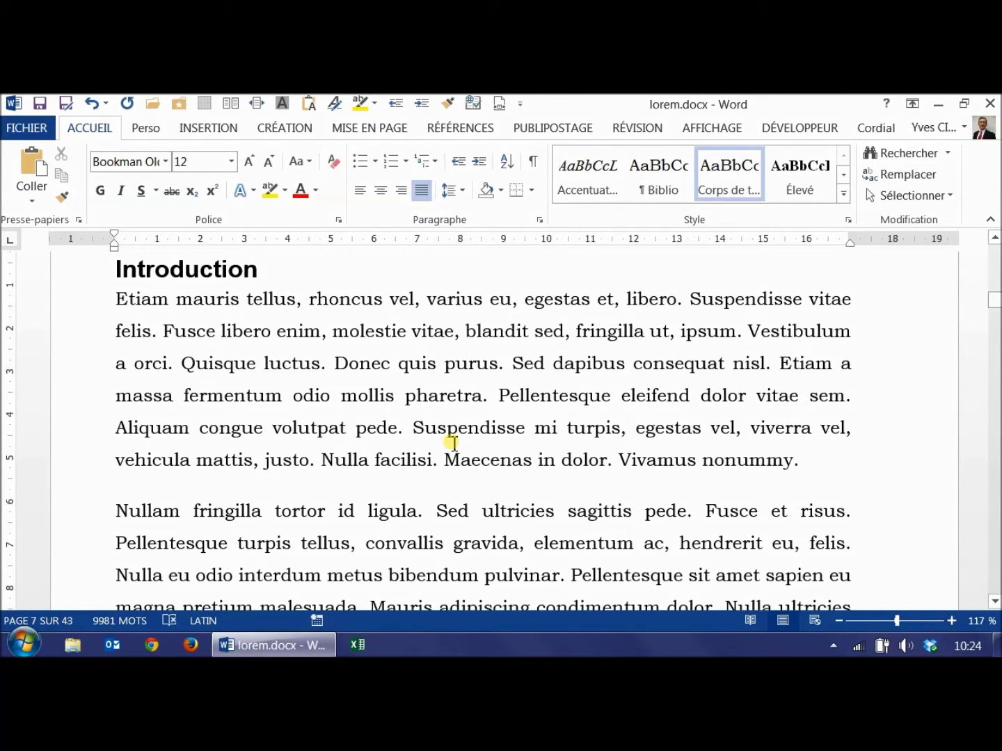
Step: Find Tableau 1 by browsing the document's tables and place the cursor inside it
{"action": "key", "text": "ctrl+f"}
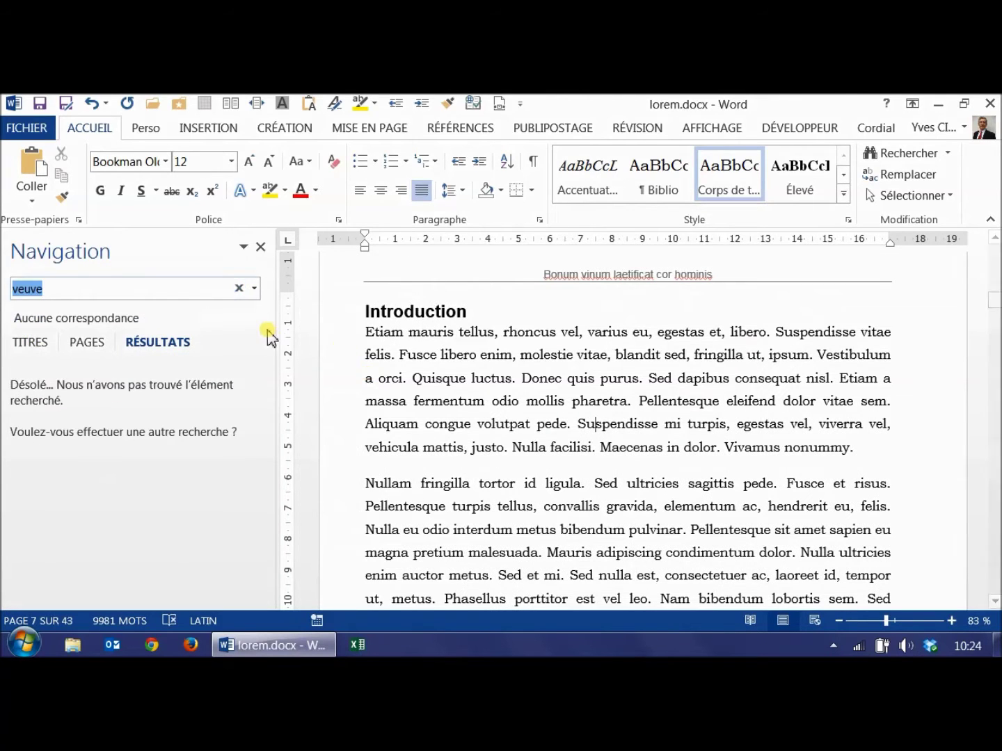
{"action": "left_click", "coordinate": [257, 287]}
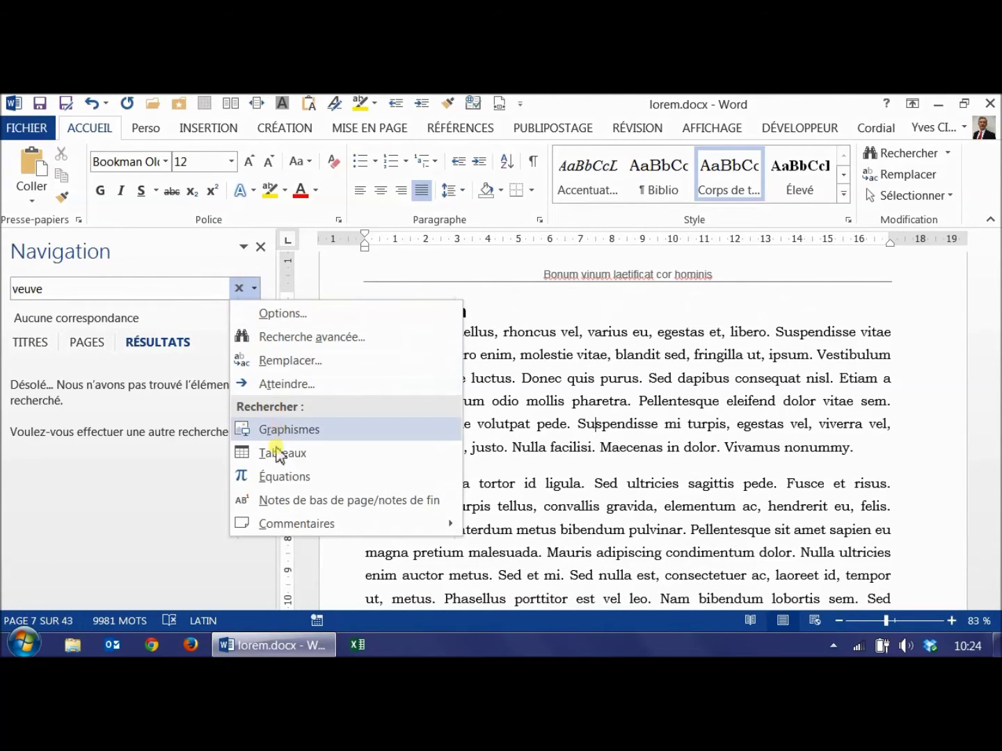
{"action": "left_click", "coordinate": [337, 431]}
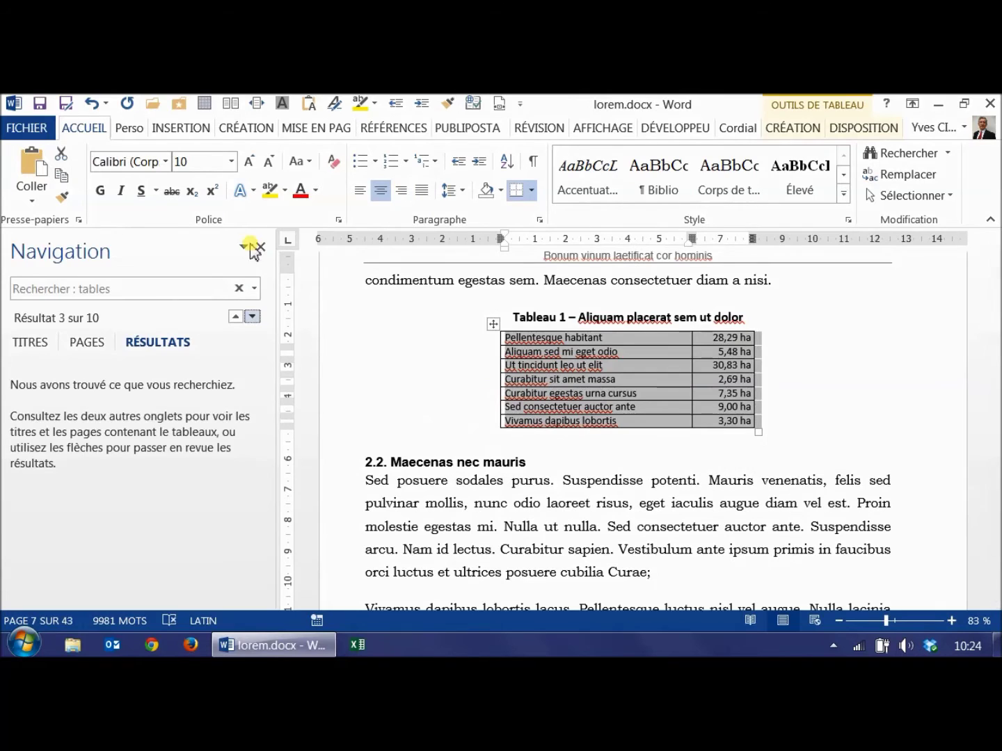
{"action": "left_click", "coordinate": [260, 248]}
{"action": "left_click", "coordinate": [423, 369]}
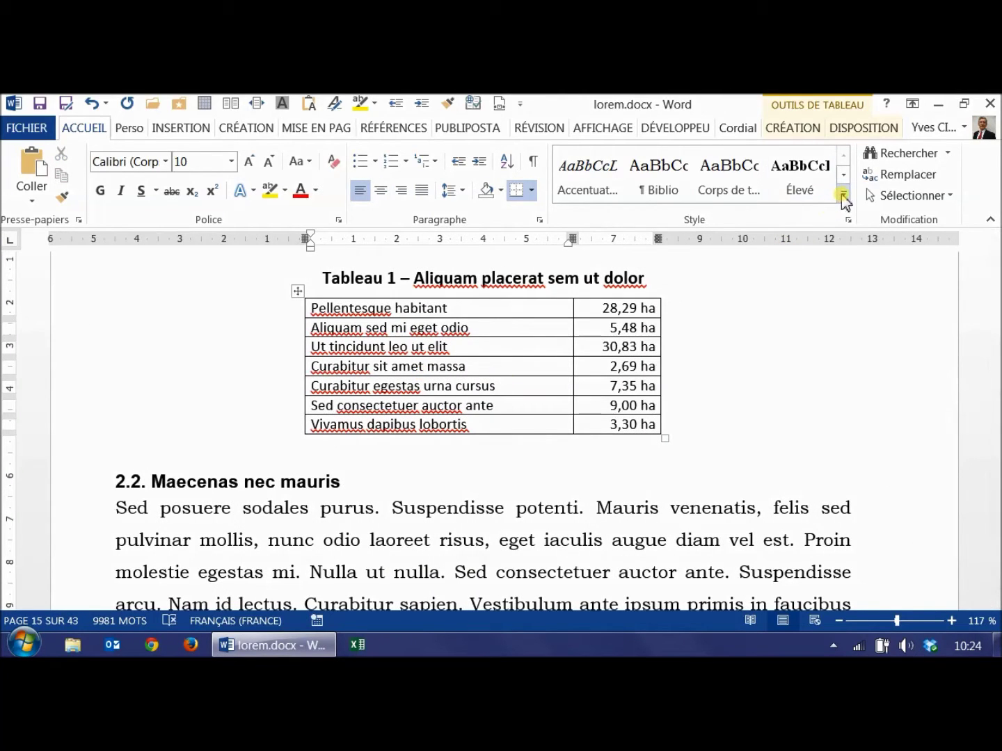
Step: Modify the Tableau style to use a 12 pt font size
{"action": "left_click", "coordinate": [843, 198]}
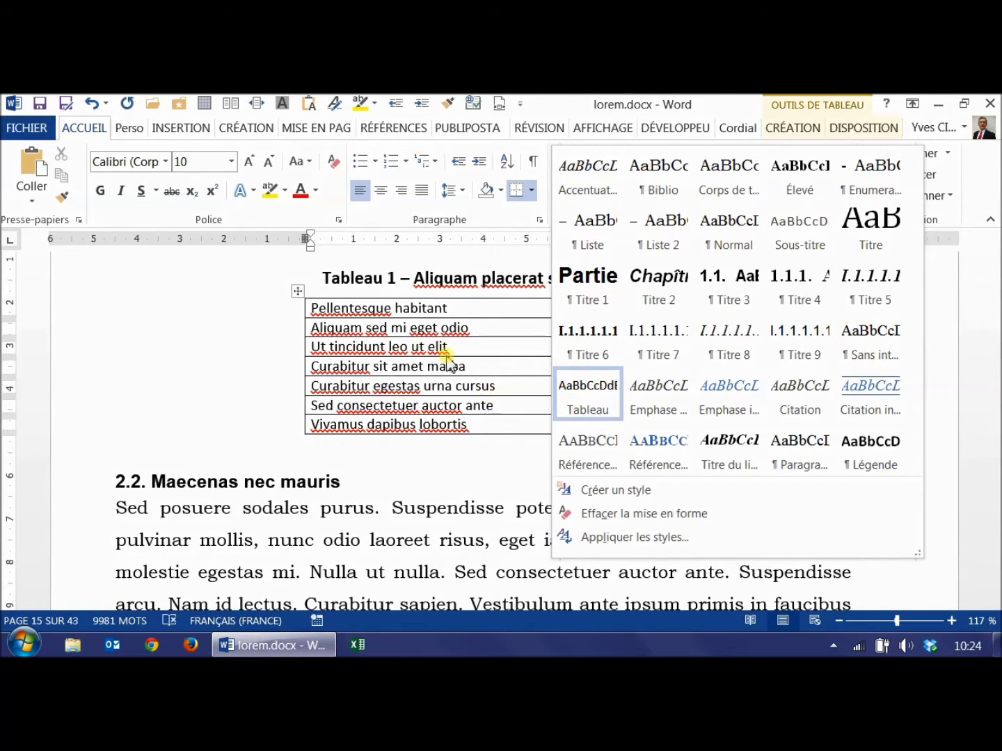
{"action": "right_click", "coordinate": [585, 390]}
{"action": "left_click", "coordinate": [619, 417]}
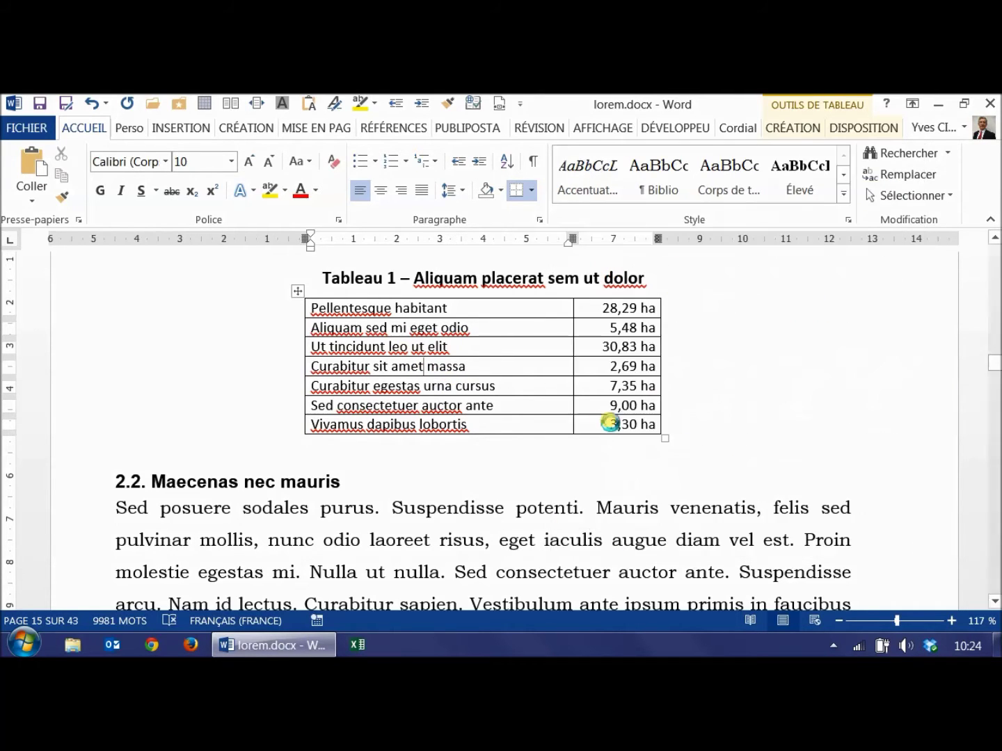
{"action": "left_click", "coordinate": [351, 283]}
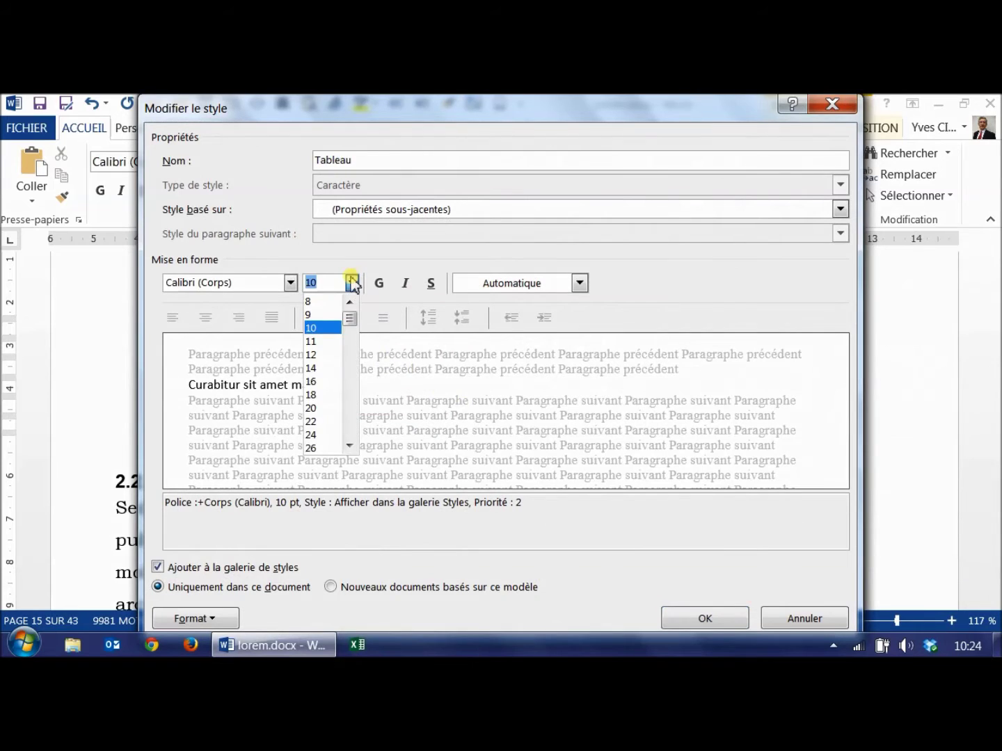
{"action": "left_click", "coordinate": [315, 356]}
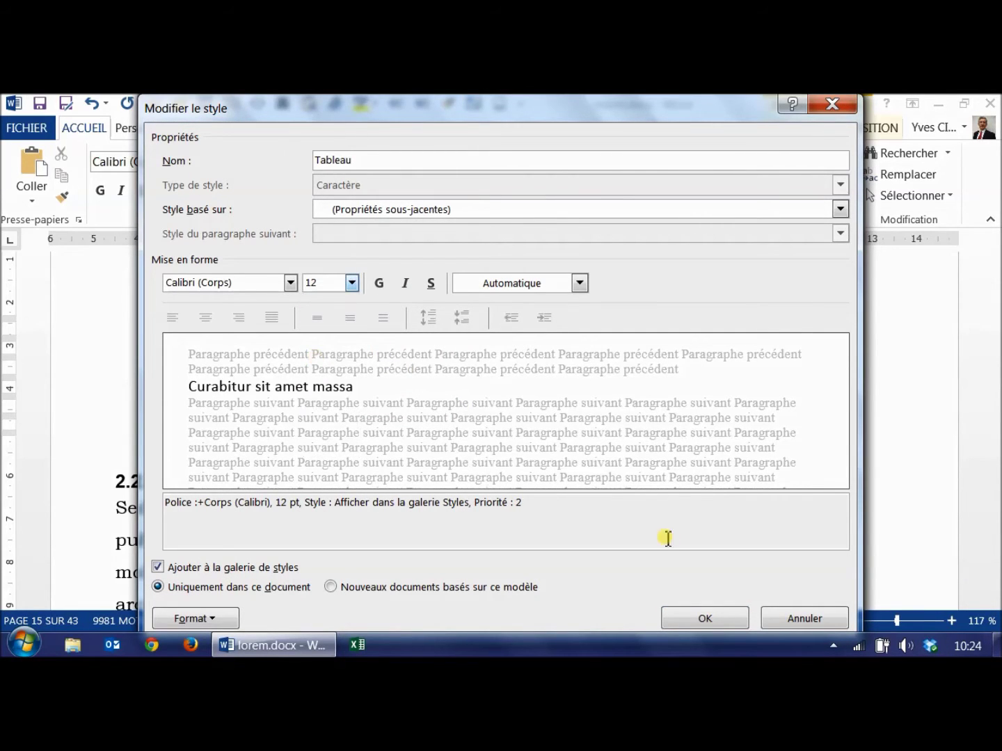
{"action": "left_click", "coordinate": [673, 622]}
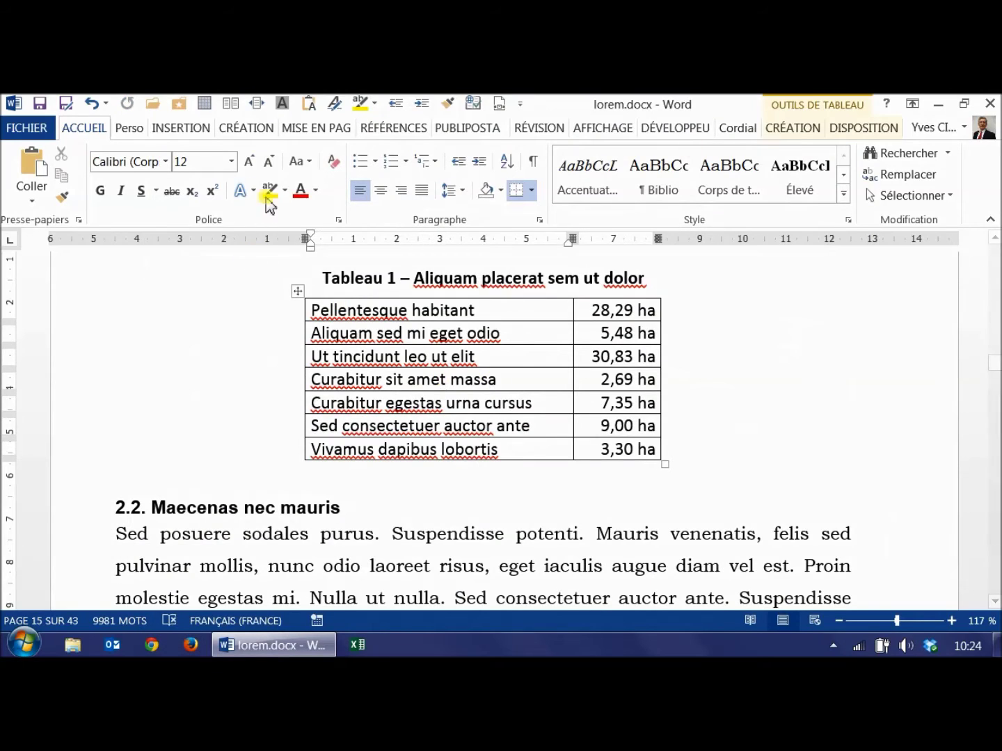
Step: Search the document's tables to reach Tableau 2, check its text formatting, and close the navigation pane
{"action": "left_click", "coordinate": [621, 131]}
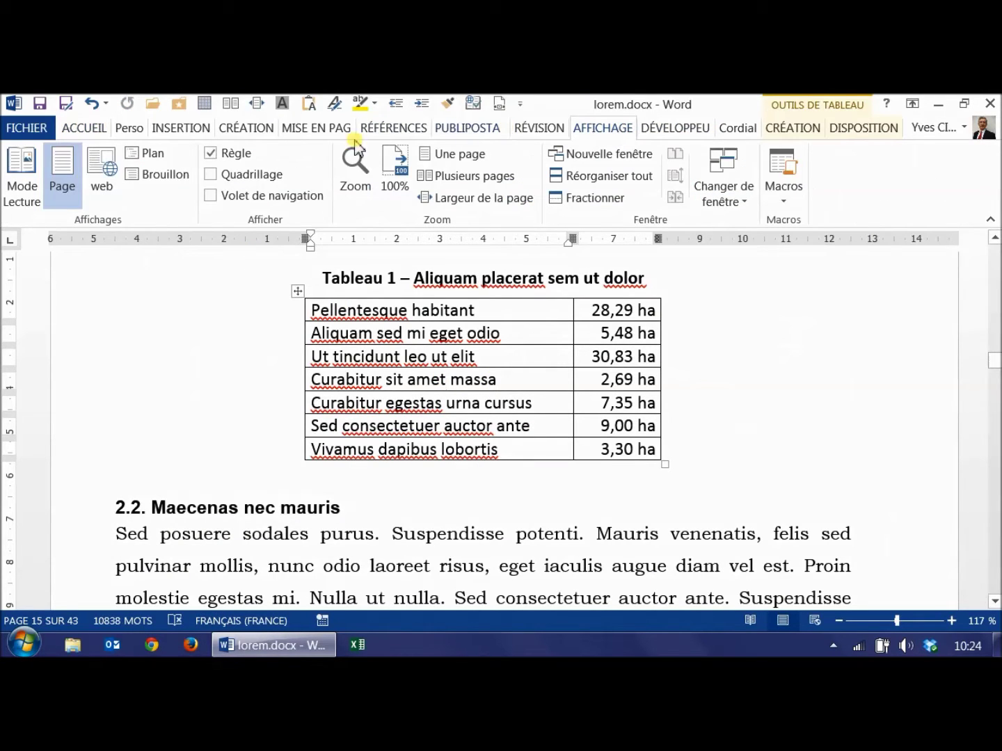
{"action": "left_click", "coordinate": [210, 195]}
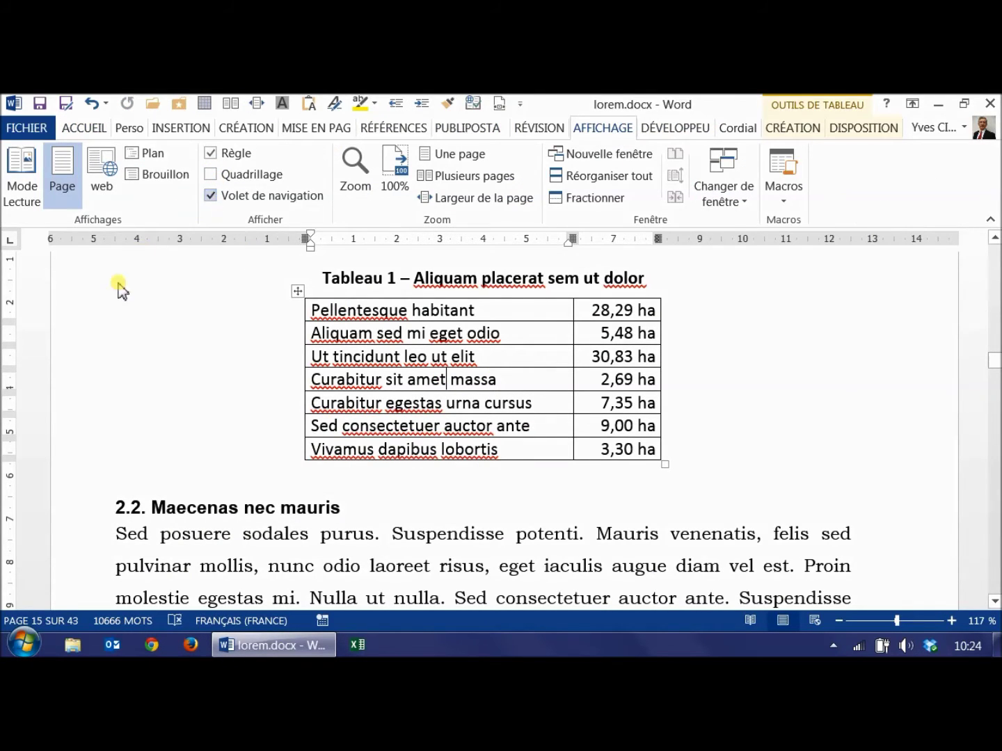
{"action": "left_click", "coordinate": [254, 290]}
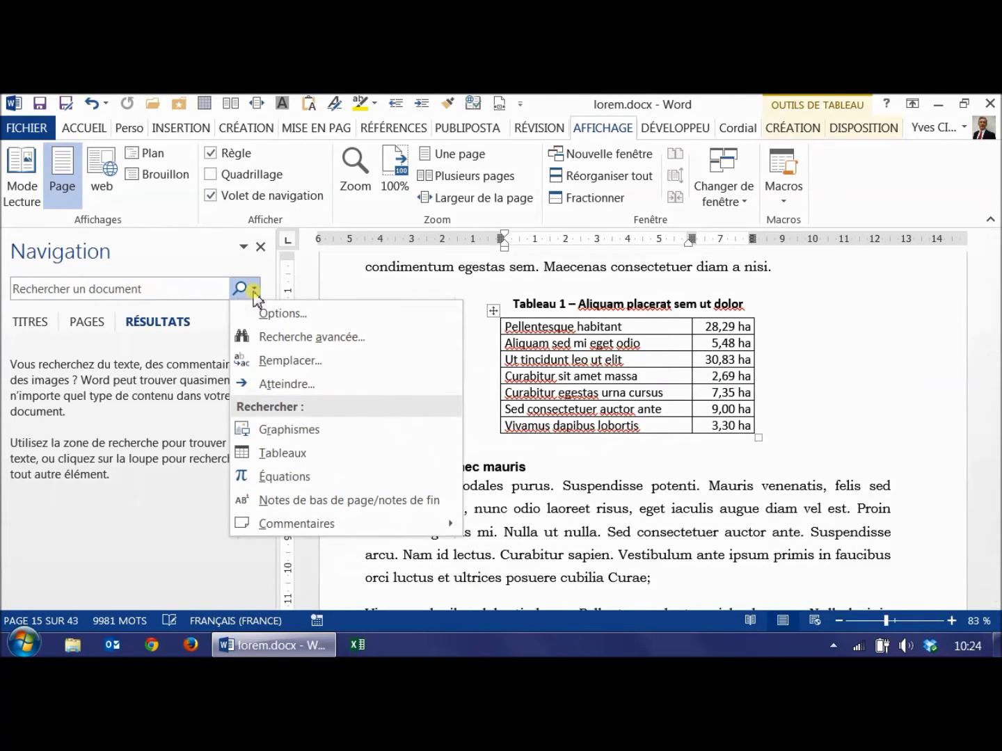
{"action": "left_click", "coordinate": [279, 453]}
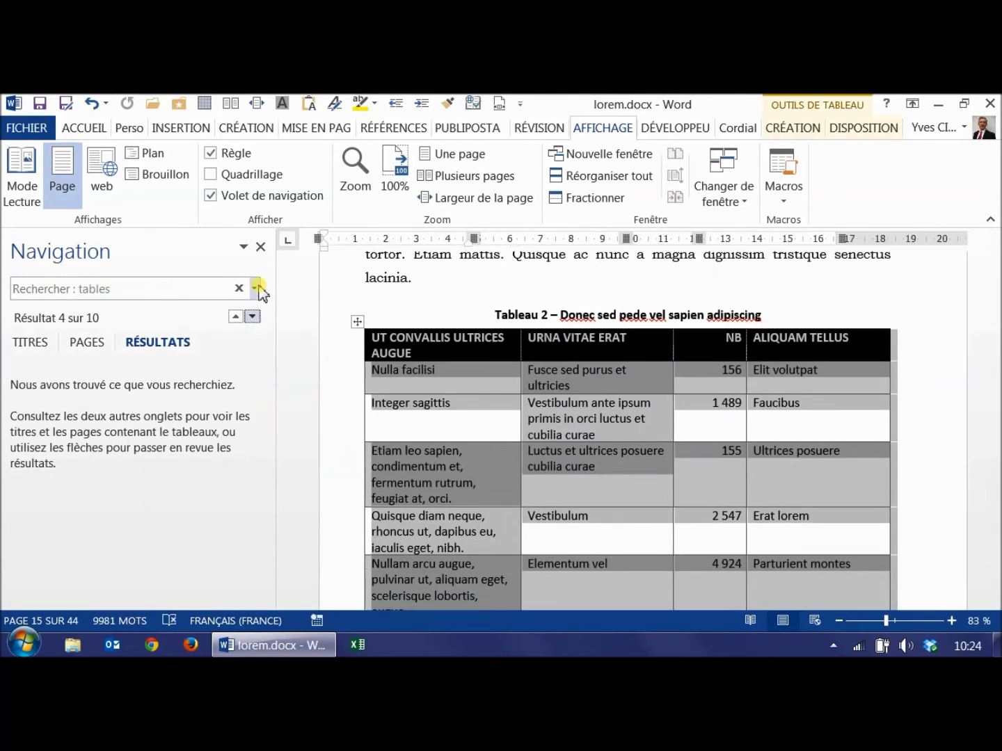
{"action": "left_click", "coordinate": [394, 403]}
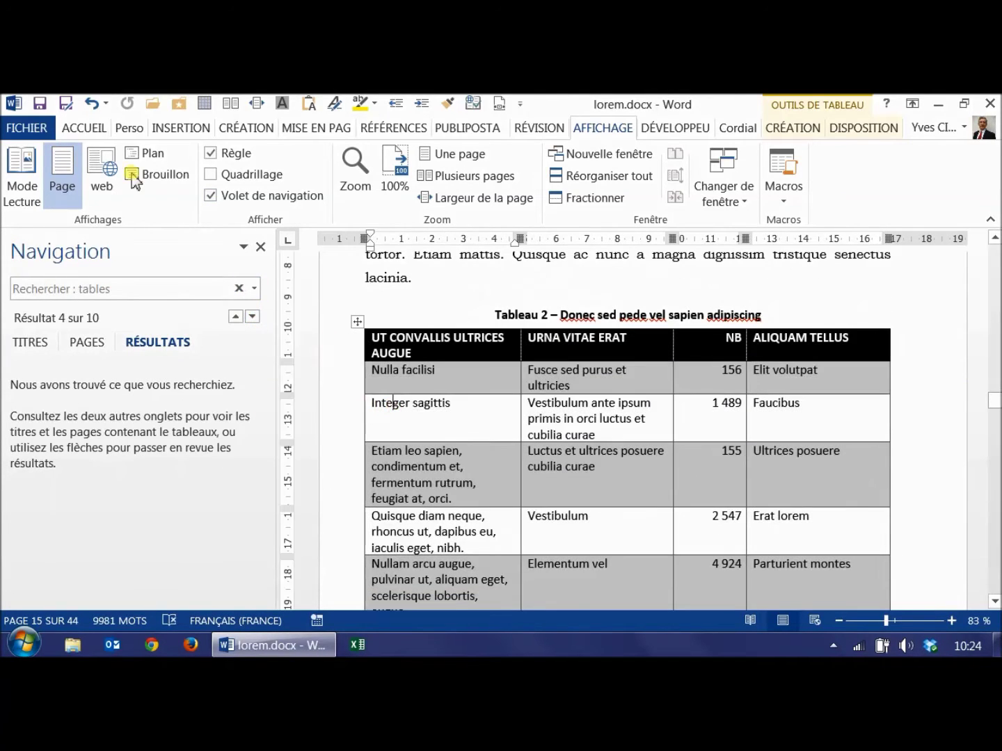
{"action": "left_click", "coordinate": [66, 104]}
{"action": "left_click", "coordinate": [592, 583]}
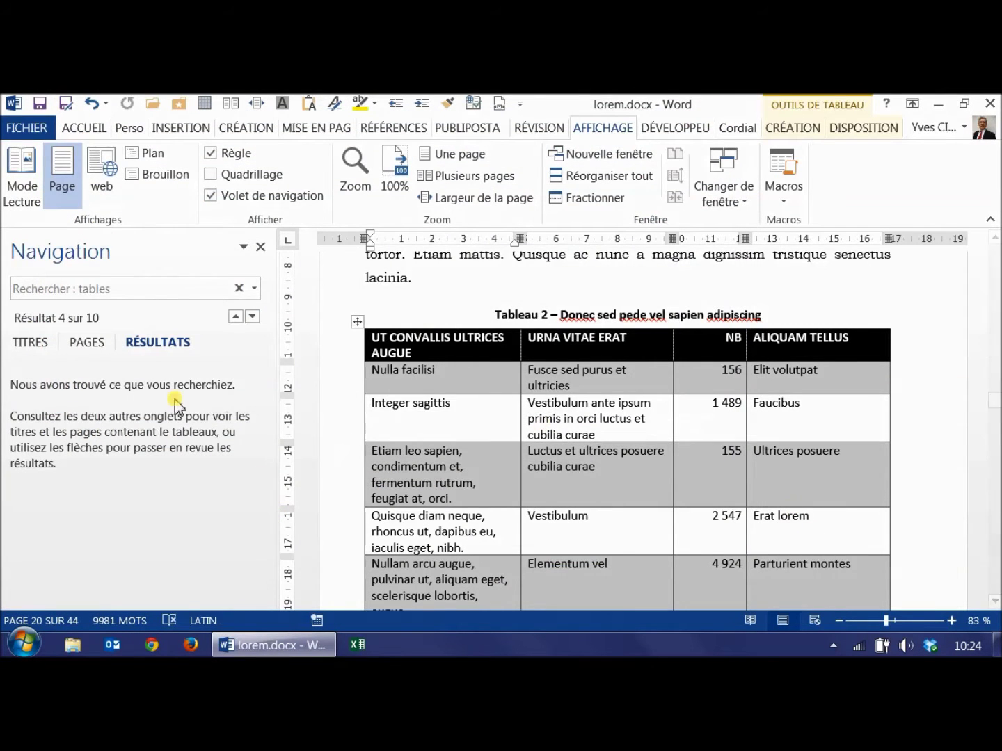
{"action": "left_click", "coordinate": [85, 128]}
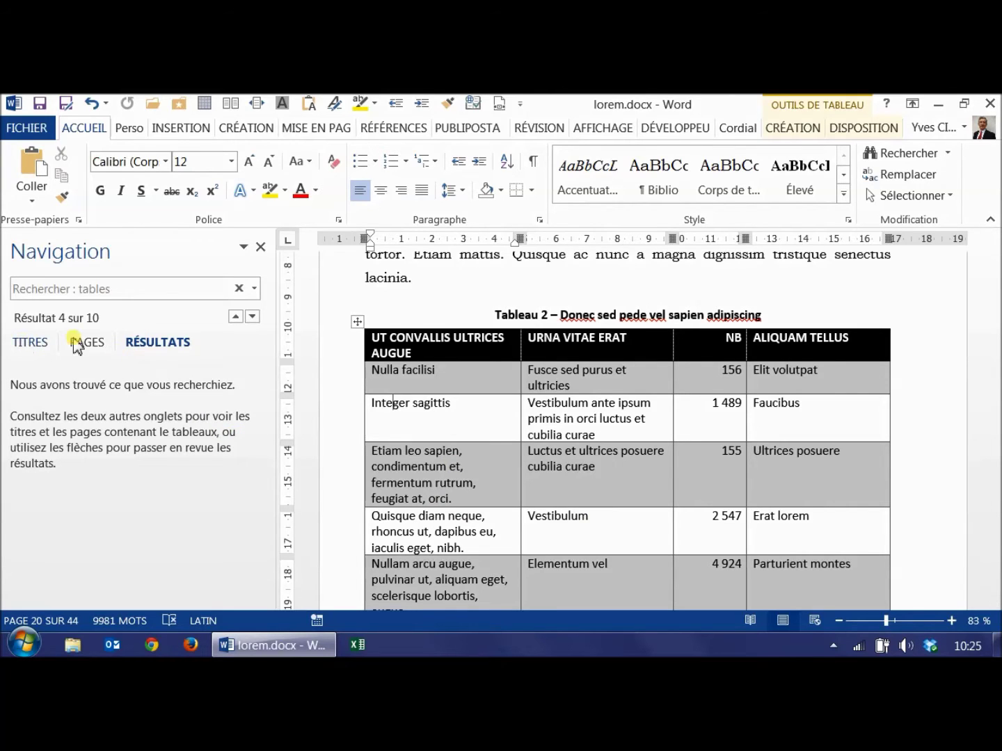
{"action": "left_click", "coordinate": [260, 248]}
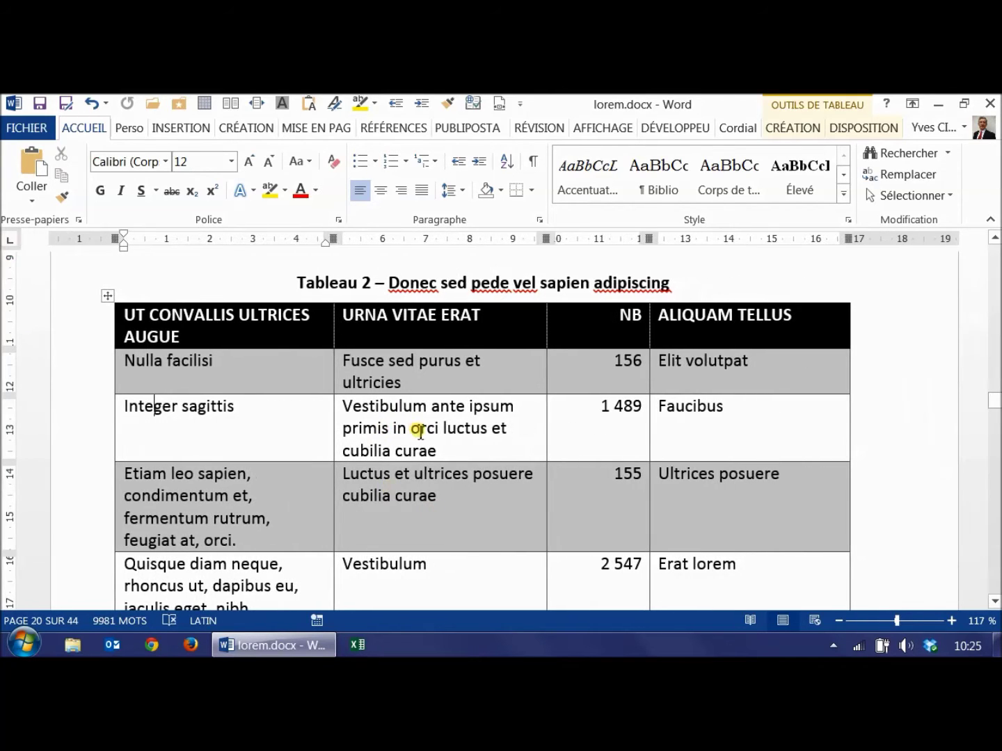
Step: Display the document's headings in the navigation pane and go to the Introduction heading
{"action": "scroll", "coordinate": [420, 433], "scroll_direction": "up", "scroll_amount": 5}
{"action": "scroll", "coordinate": [420, 581], "scroll_direction": "up", "scroll_amount": 10}
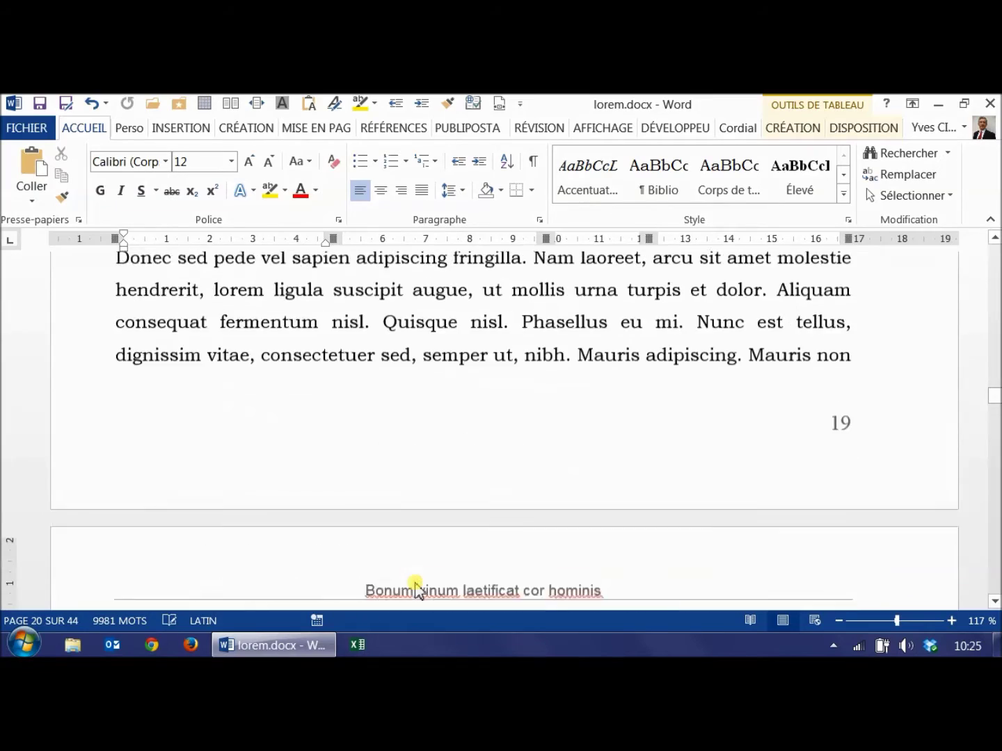
{"action": "scroll", "coordinate": [416, 585], "scroll_direction": "up", "scroll_amount": 8}
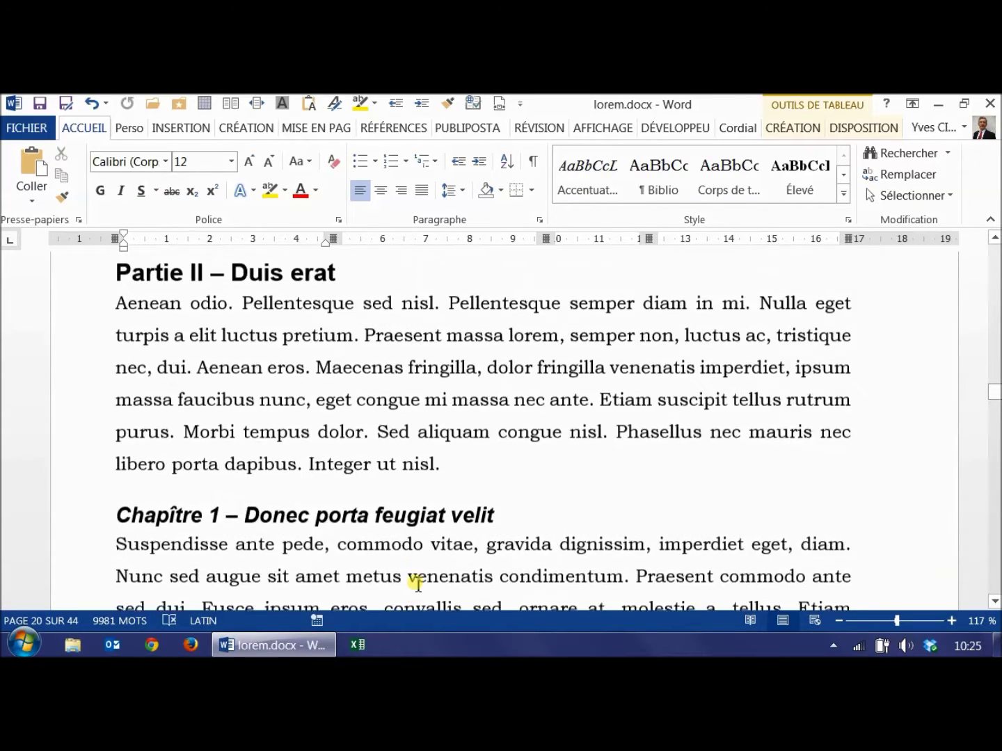
{"action": "scroll", "coordinate": [501, 585], "scroll_direction": "up", "scroll_amount": 3}
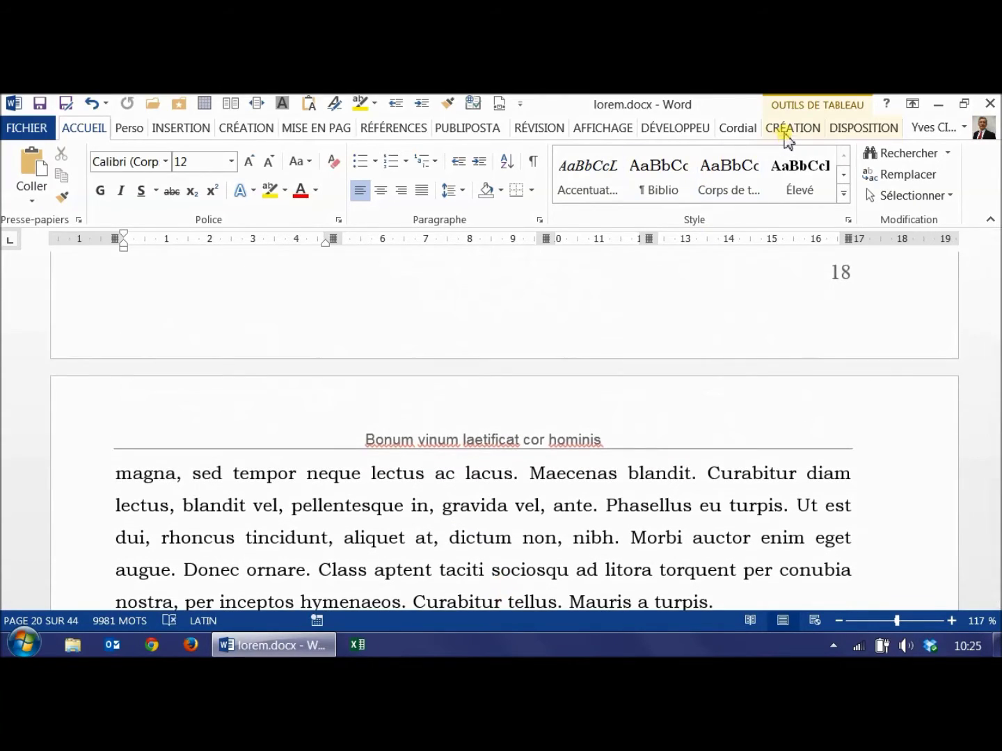
{"action": "left_click", "coordinate": [603, 129]}
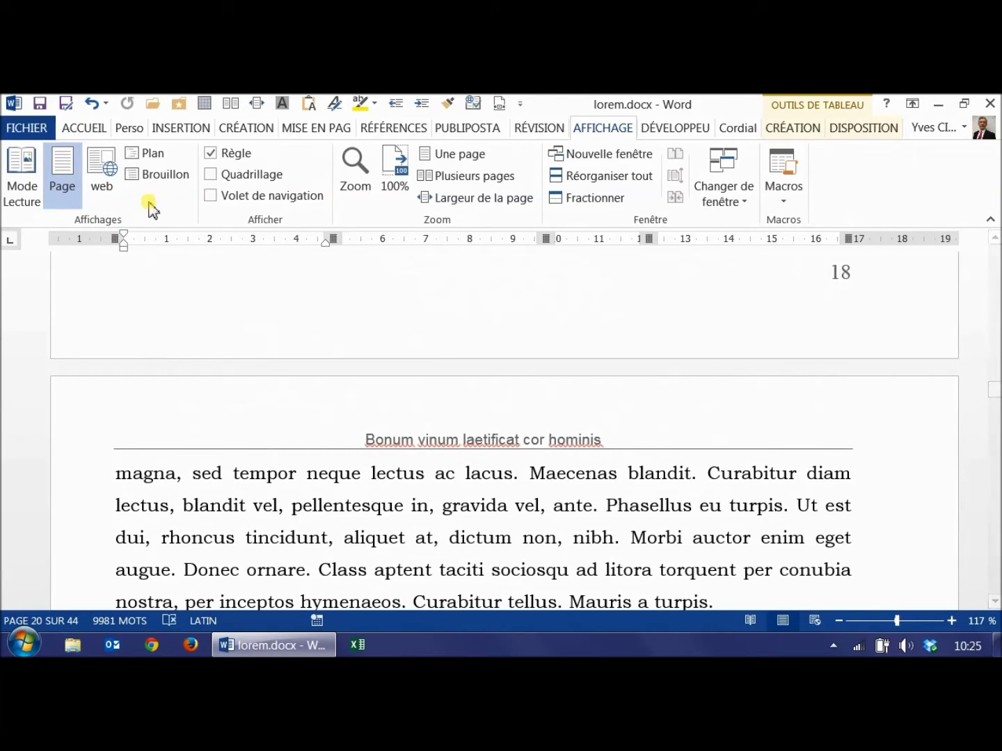
{"action": "left_click", "coordinate": [210, 195]}
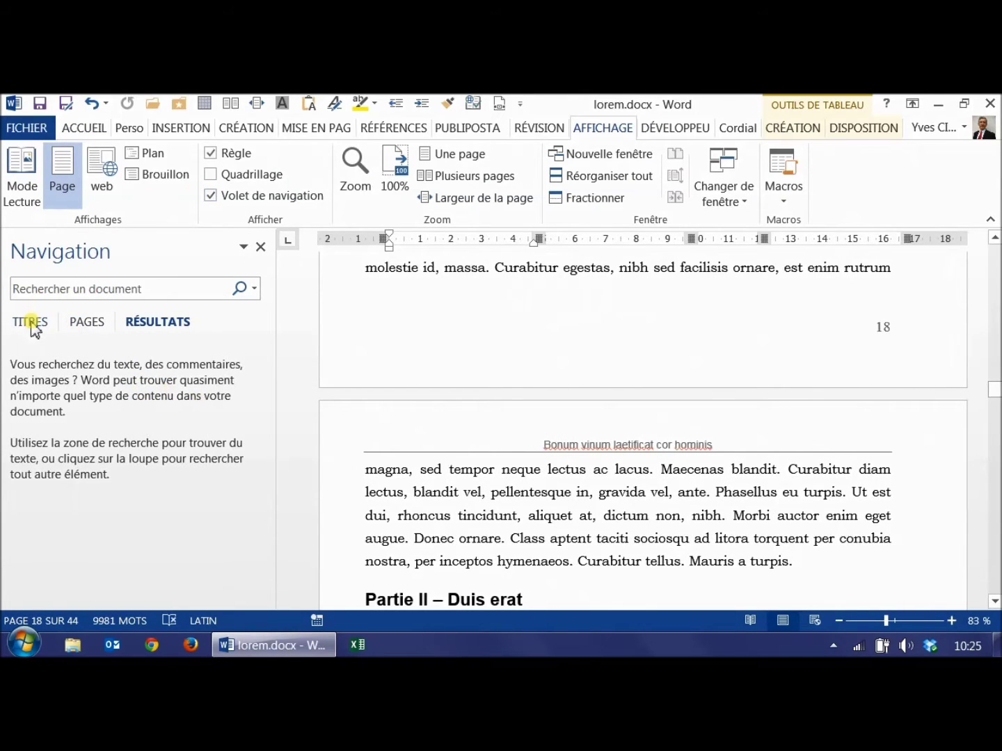
{"action": "left_click", "coordinate": [32, 322]}
{"action": "scroll", "coordinate": [265, 402], "scroll_direction": "up", "scroll_amount": 2}
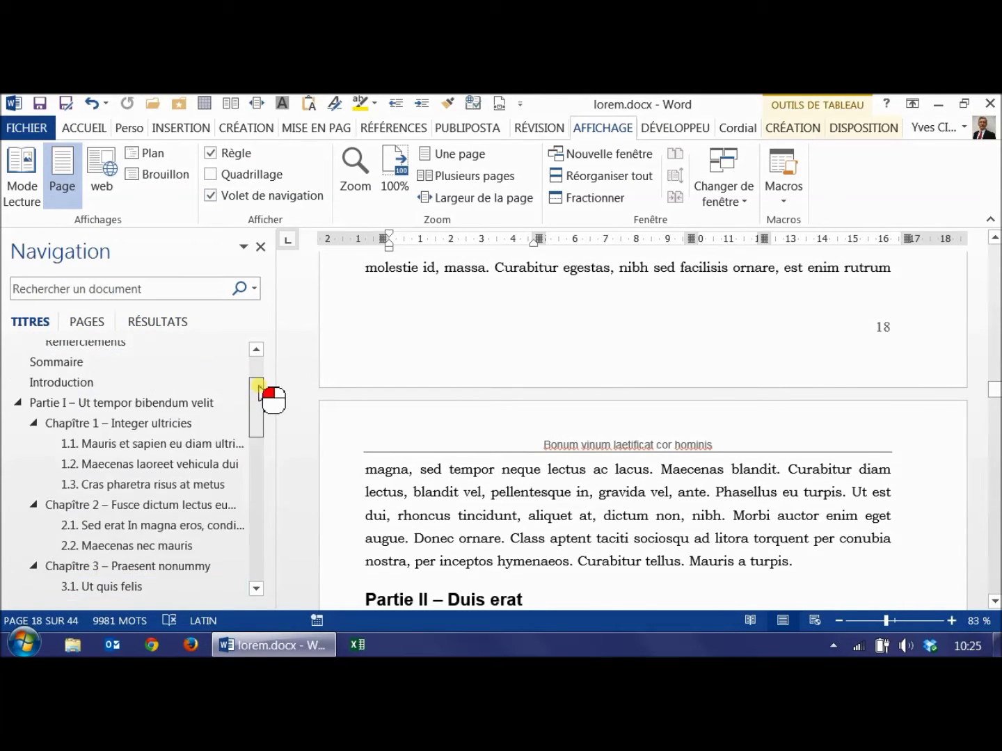
{"action": "left_click", "coordinate": [104, 403]}
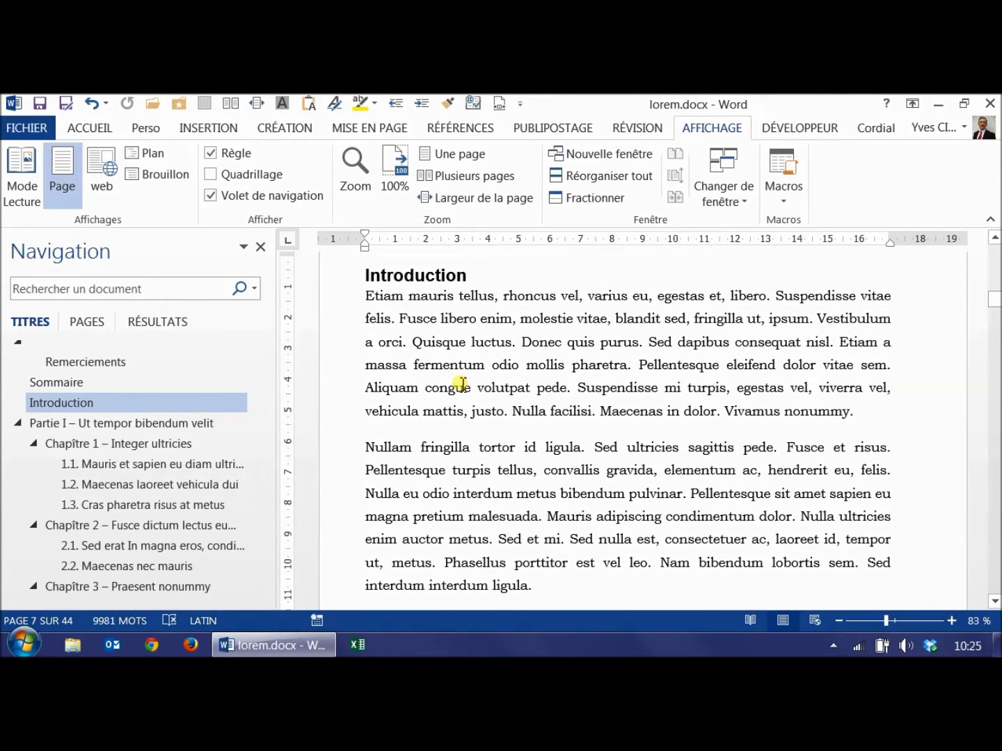
Step: Select the first Introduction paragraph and set its spacing after to 0 pt
{"action": "double_click", "coordinate": [466, 392]}
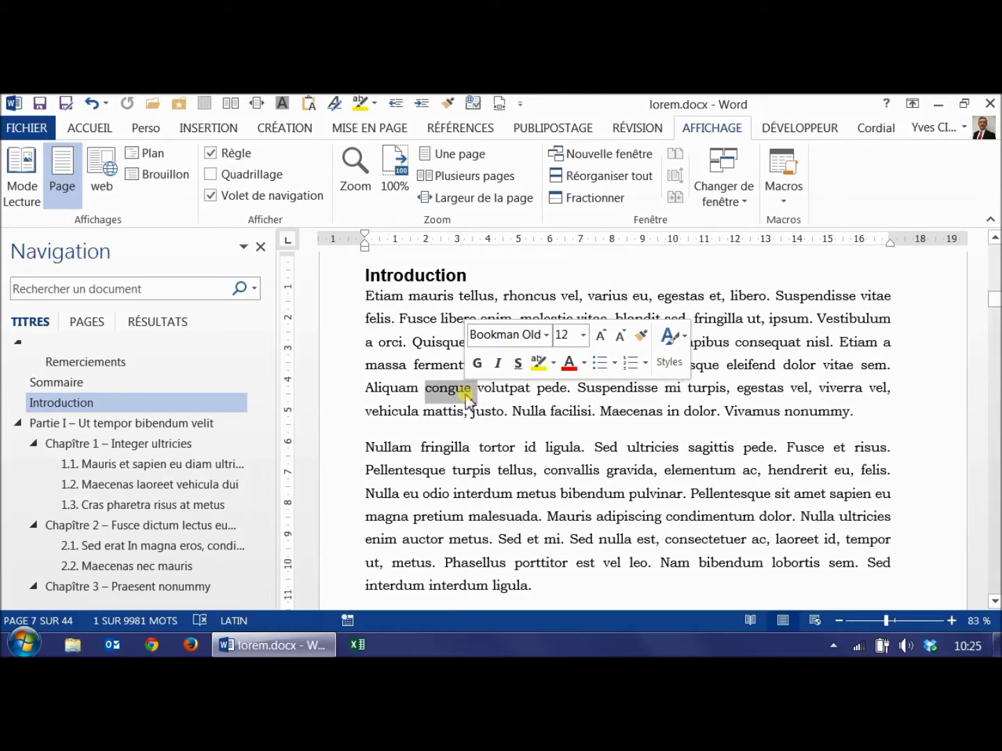
{"action": "triple_click", "coordinate": [473, 419]}
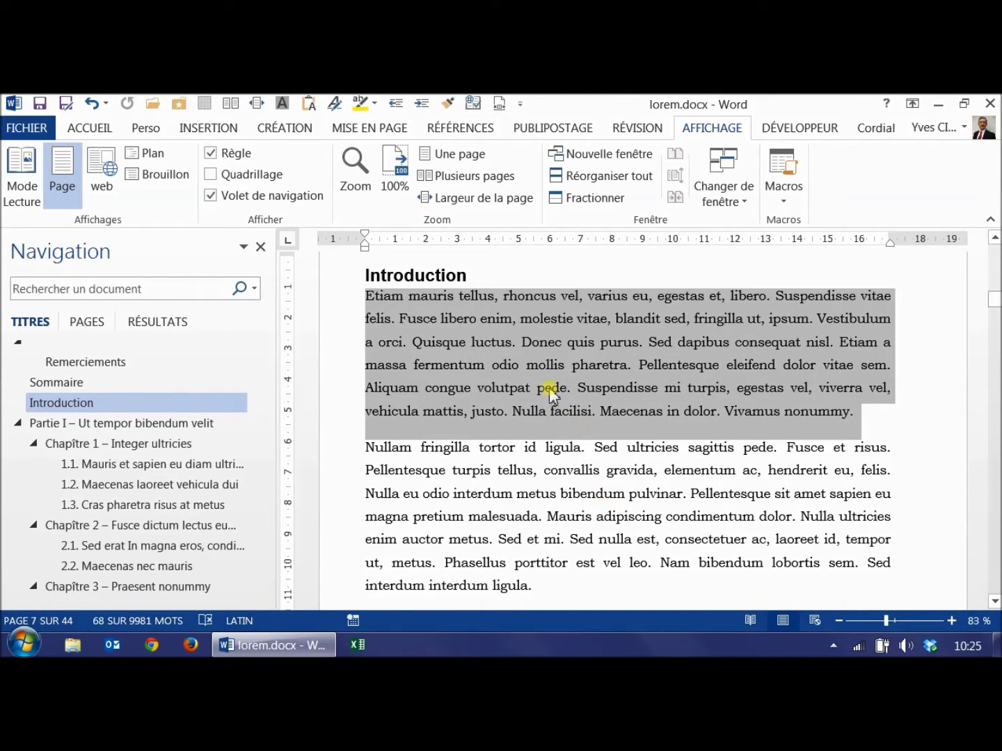
{"action": "left_click", "coordinate": [367, 129]}
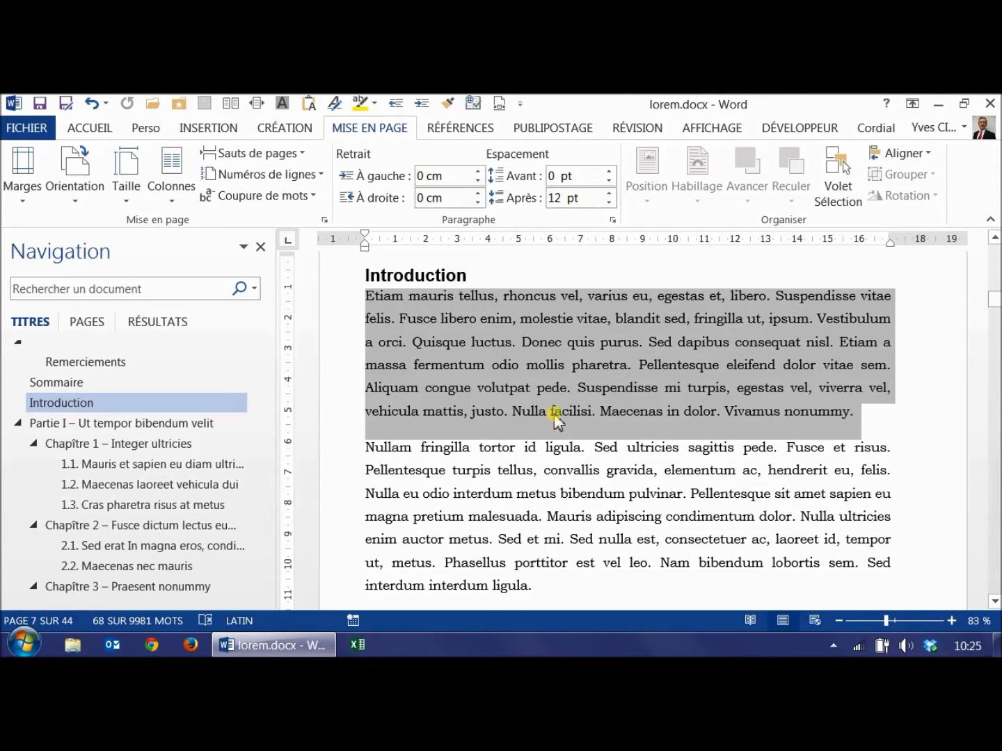
{"action": "double_click", "coordinate": [609, 205]}
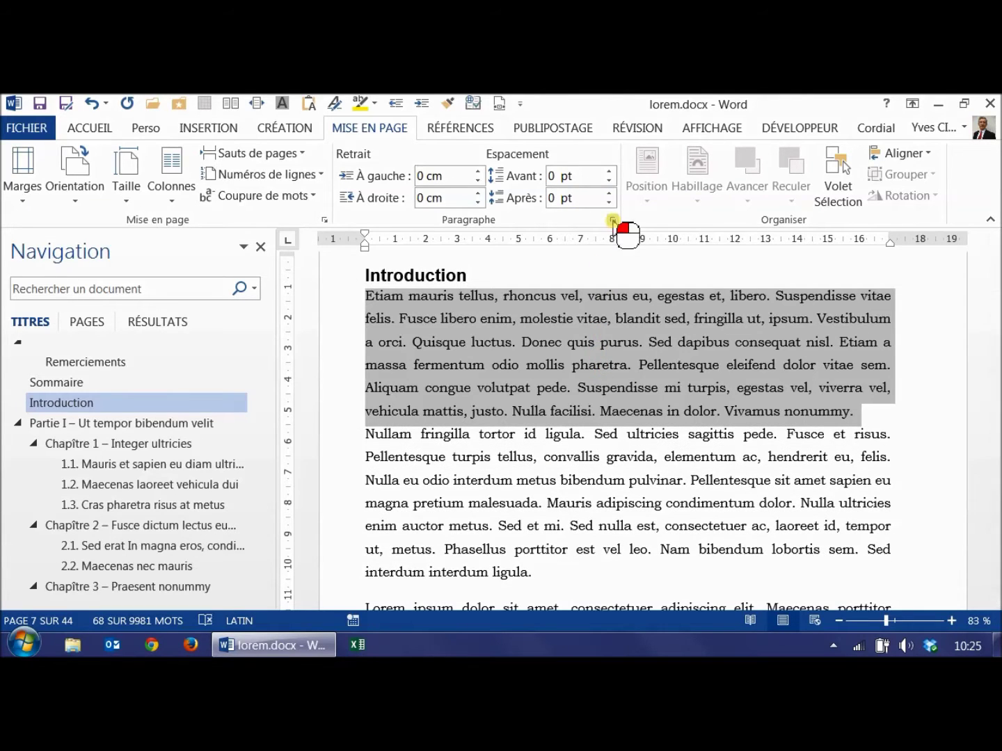
Step: Give the selected Introduction paragraph a first-line indent (Première ligne) of 0,7 cm
{"action": "left_click", "coordinate": [612, 221]}
{"action": "left_click", "coordinate": [348, 143]}
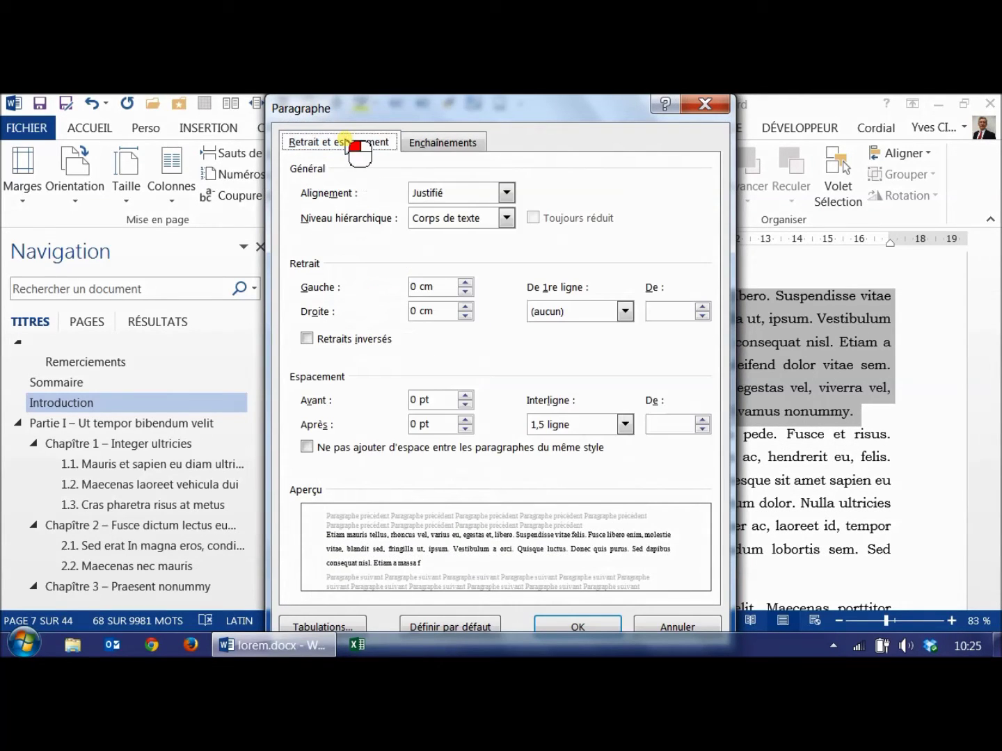
{"action": "left_click", "coordinate": [625, 313]}
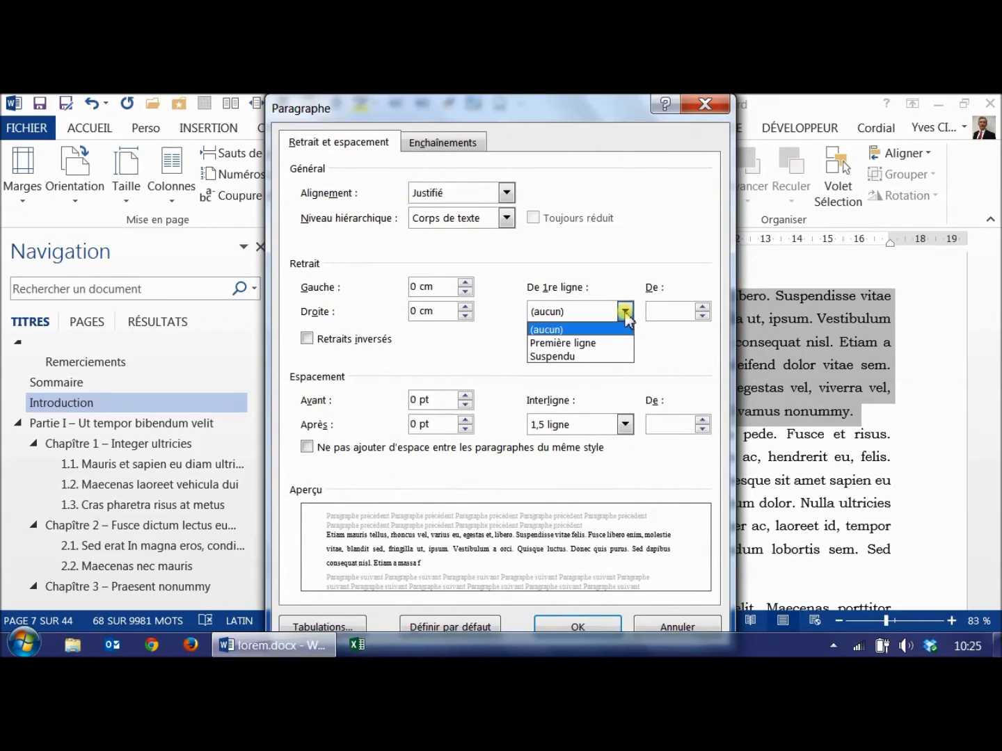
{"action": "left_click", "coordinate": [597, 339]}
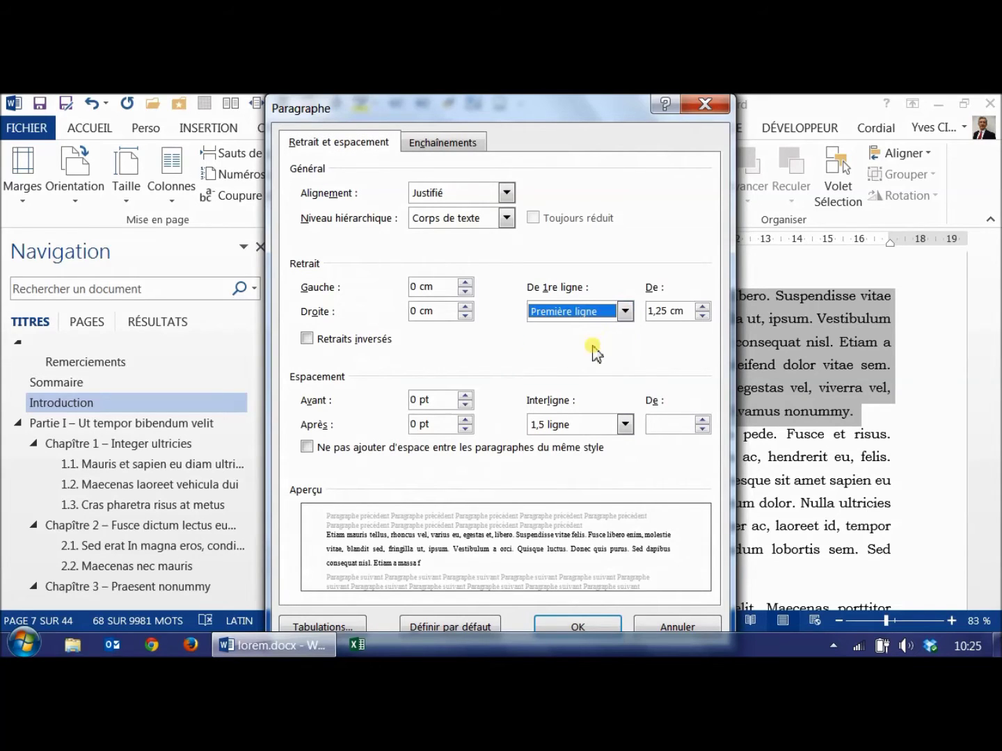
{"action": "left_click", "coordinate": [703, 316]}
{"action": "left_click", "coordinate": [703, 315]}
{"action": "left_click", "coordinate": [702, 315]}
{"action": "left_click", "coordinate": [703, 316]}
{"action": "left_click", "coordinate": [702, 316]}
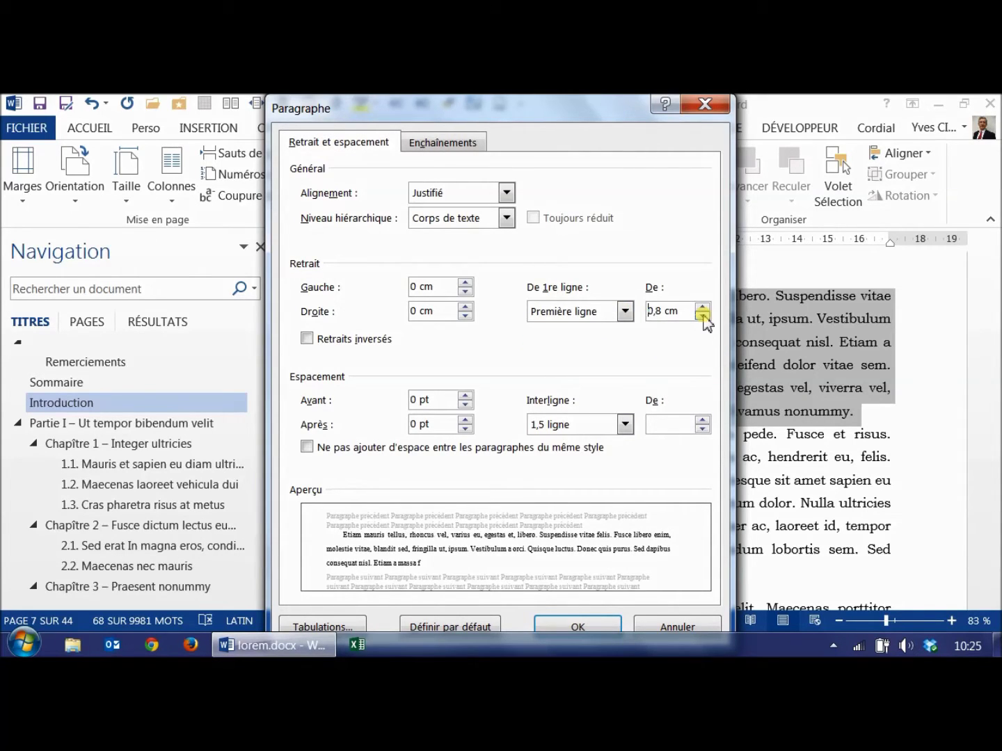
{"action": "left_click", "coordinate": [702, 317]}
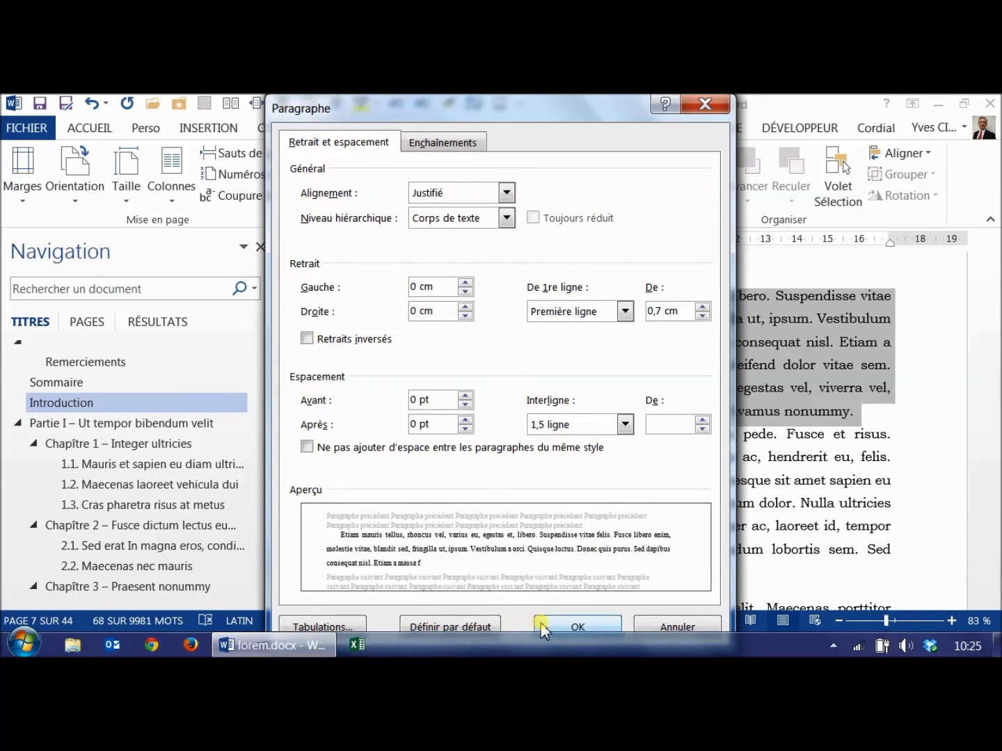
{"action": "left_click", "coordinate": [542, 628]}
Step: Update the Corps de texte style to match the selected indented paragraph, and clear the selection
{"action": "left_click", "coordinate": [89, 128]}
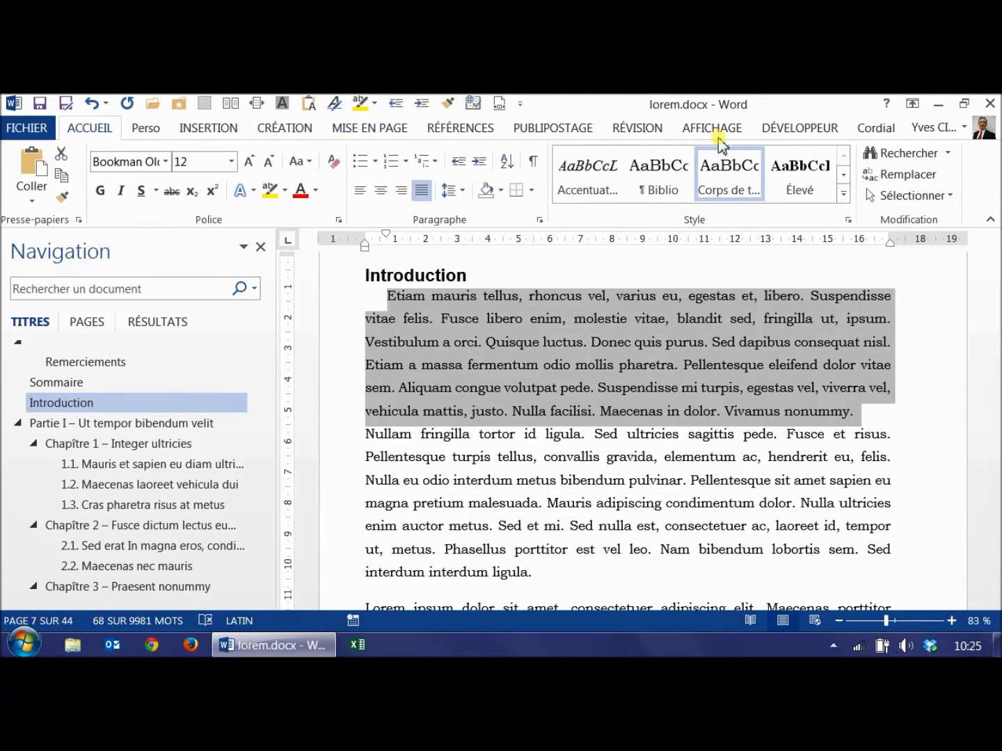
{"action": "right_click", "coordinate": [735, 166]}
{"action": "left_click", "coordinate": [677, 186]}
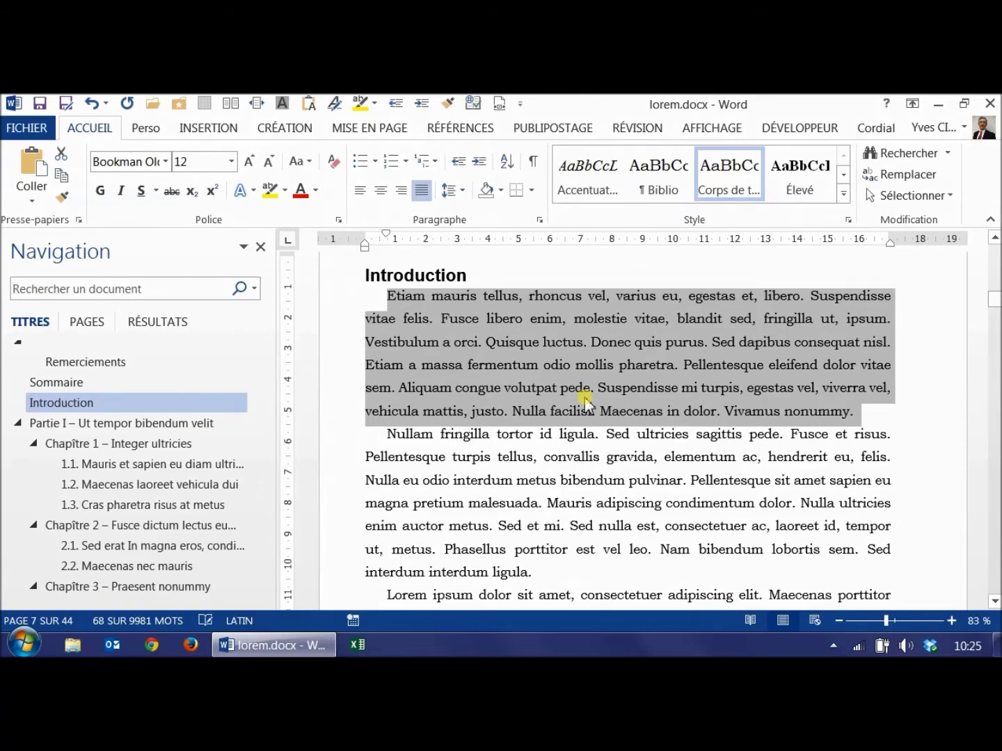
{"action": "left_click", "coordinate": [524, 342]}
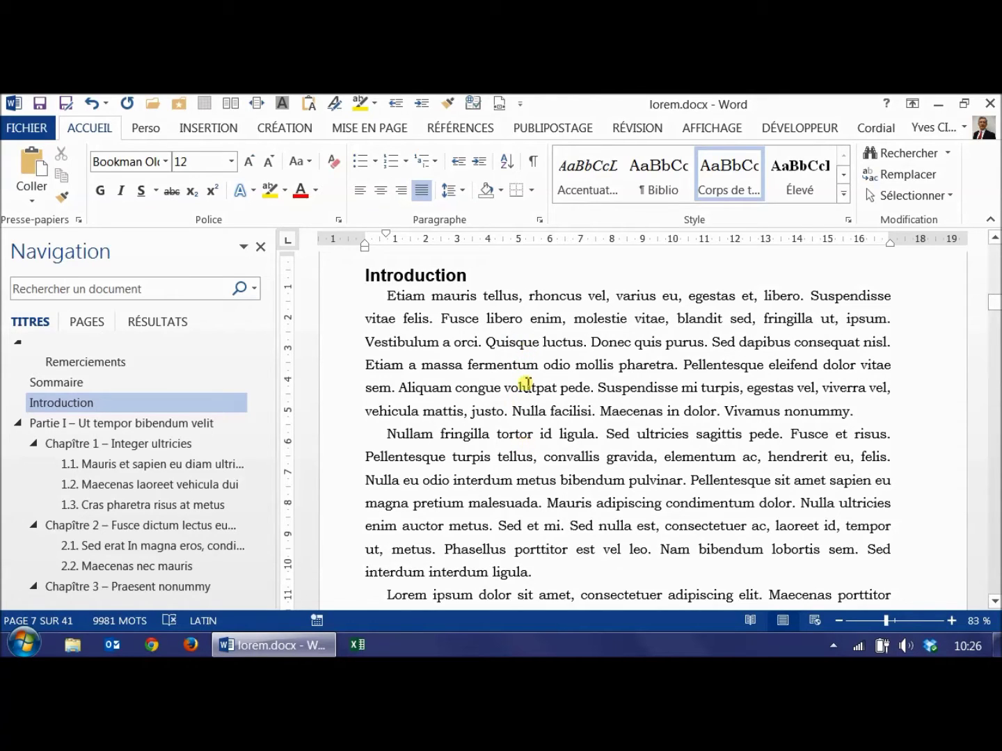
Step: Select the first Introduction paragraph again and set its spacing after to 12 pt
{"action": "triple_click", "coordinate": [526, 385]}
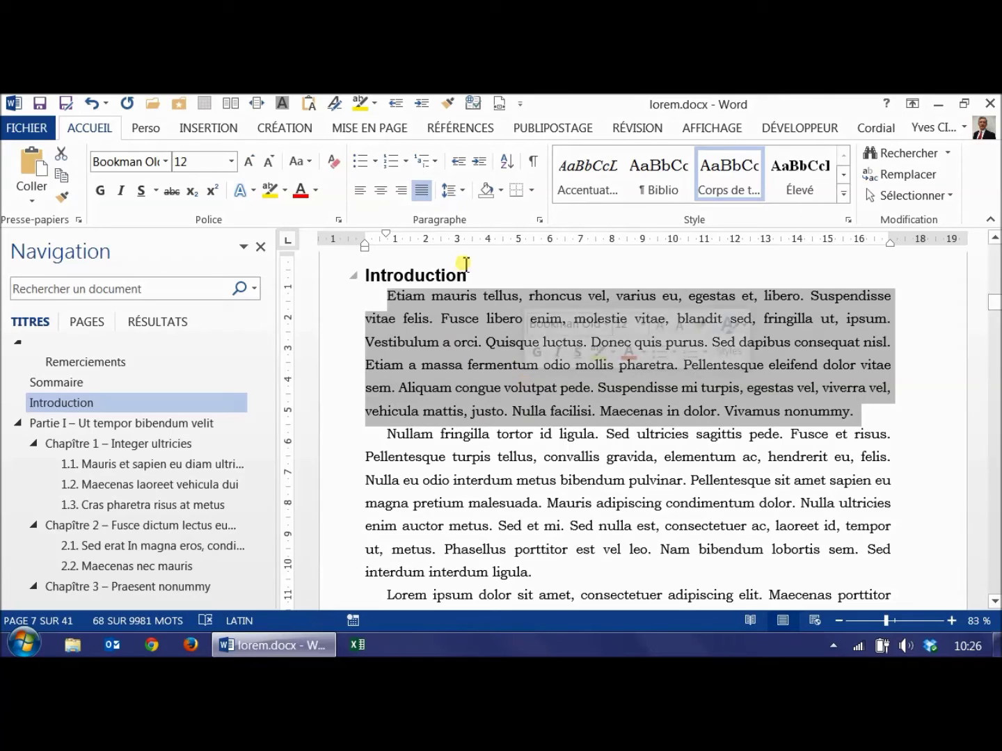
{"action": "left_click", "coordinate": [367, 128]}
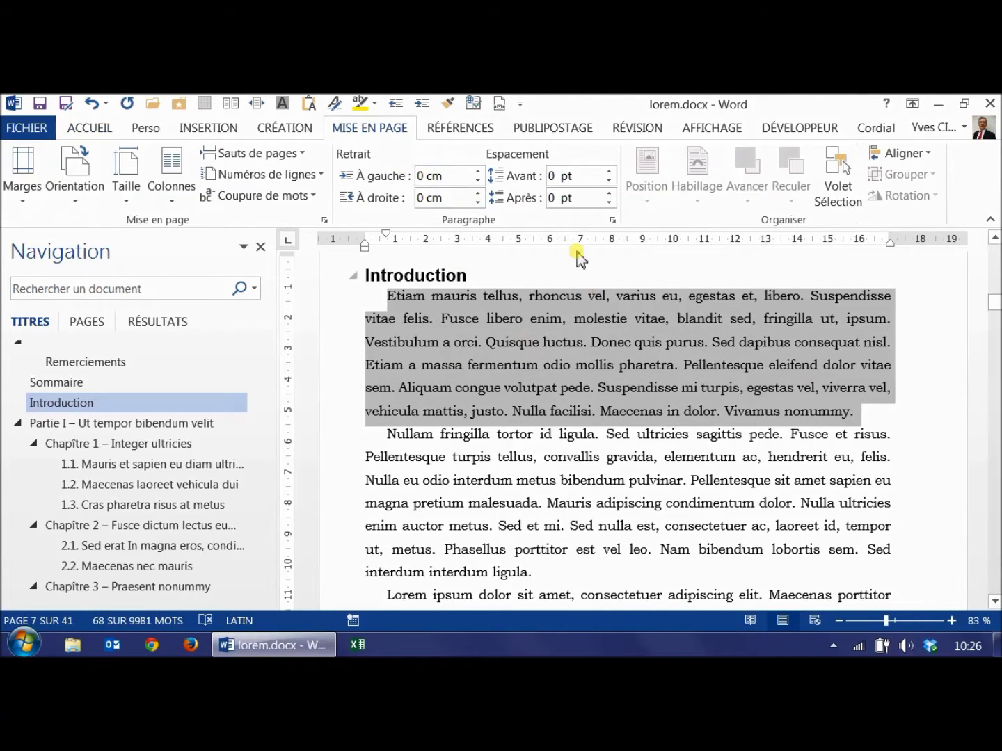
{"action": "left_click", "coordinate": [607, 197]}
{"action": "left_click", "coordinate": [608, 195]}
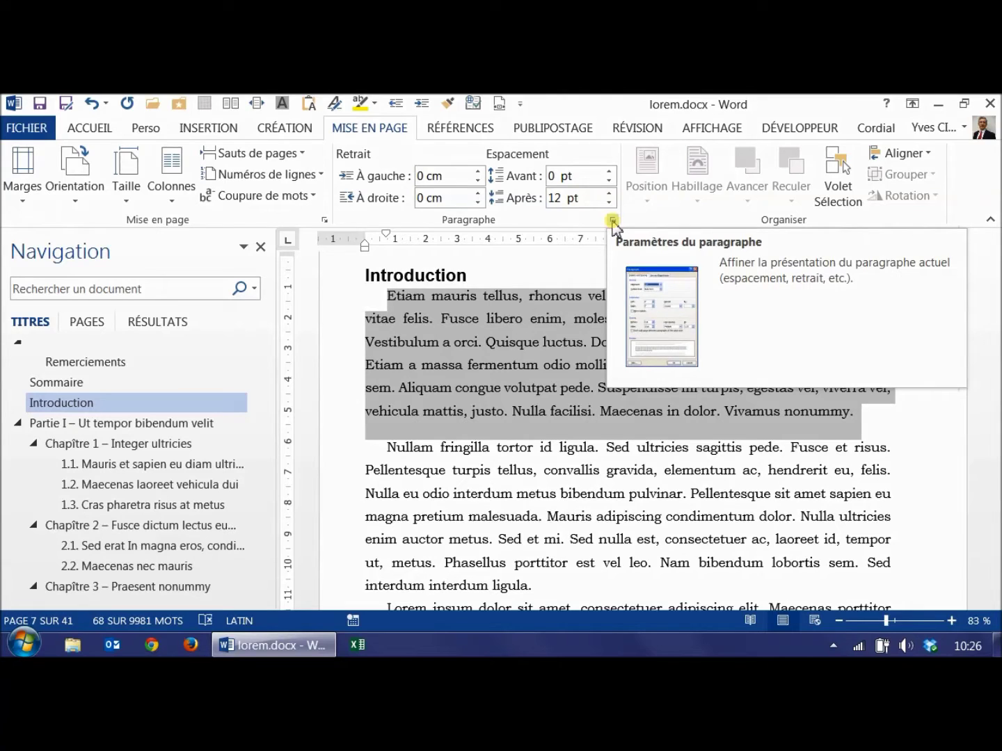
Step: Remove the first-line indent from the selected Introduction paragraph by setting De 1re ligne to (aucun)
{"action": "left_click", "coordinate": [612, 221]}
{"action": "left_click", "coordinate": [624, 311]}
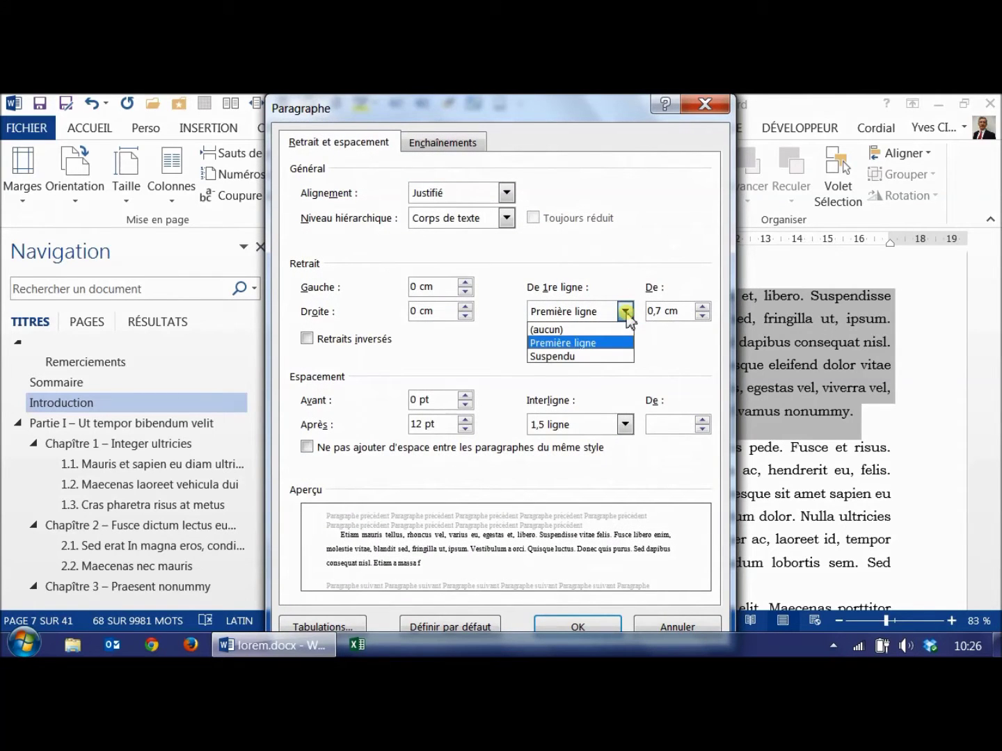
{"action": "left_click", "coordinate": [605, 326]}
{"action": "left_click", "coordinate": [564, 629]}
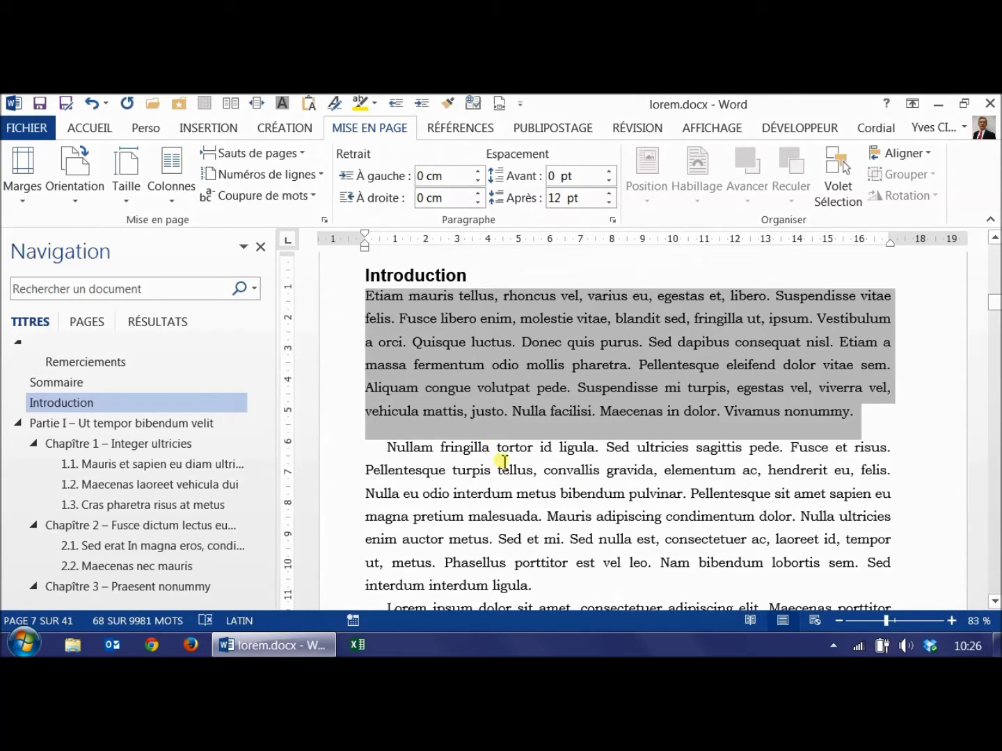
Step: Enlarge the Partie I heading to 20 pt and update the Titre 1 style to match it
{"action": "left_click", "coordinate": [171, 425]}
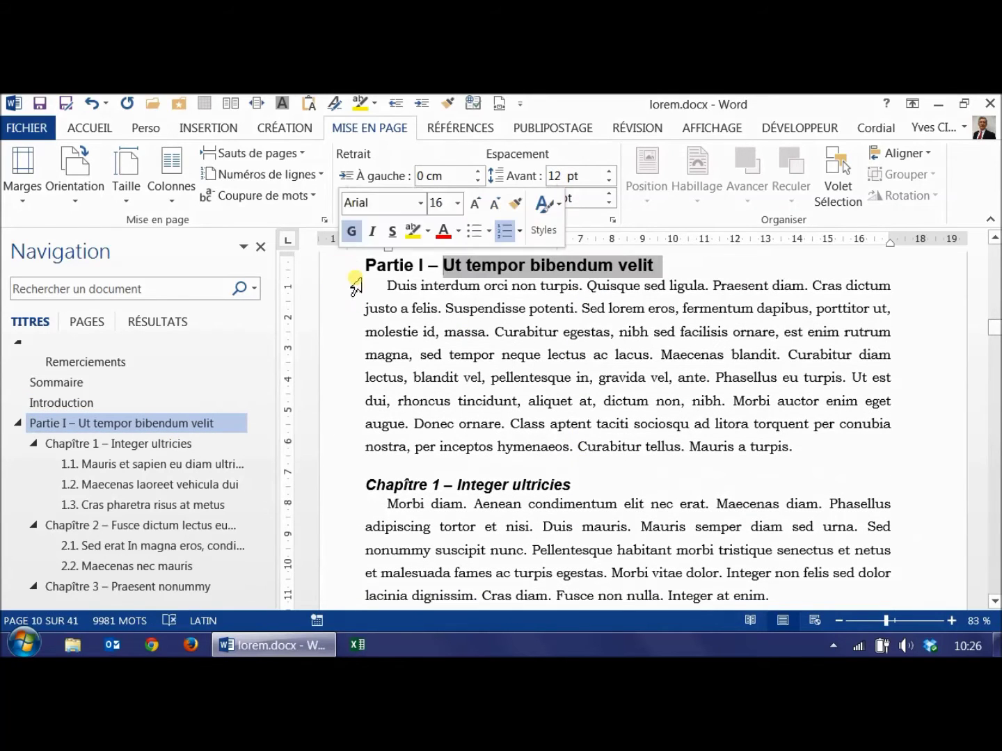
{"action": "left_click", "coordinate": [88, 128]}
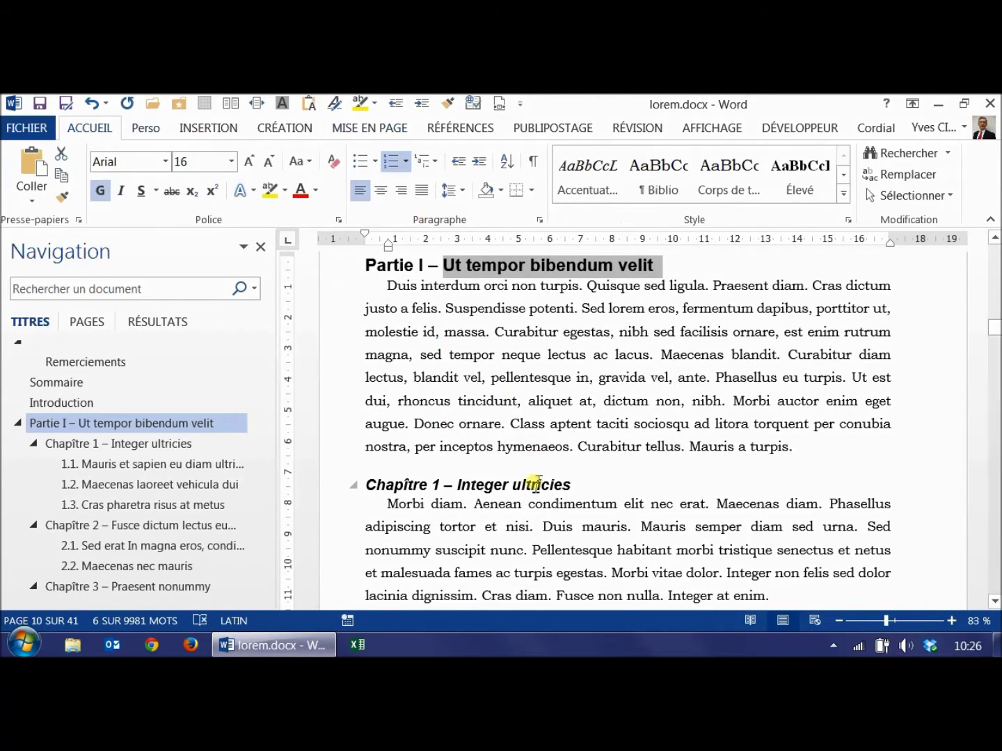
{"action": "left_click", "coordinate": [248, 162]}
{"action": "left_click", "coordinate": [248, 162]}
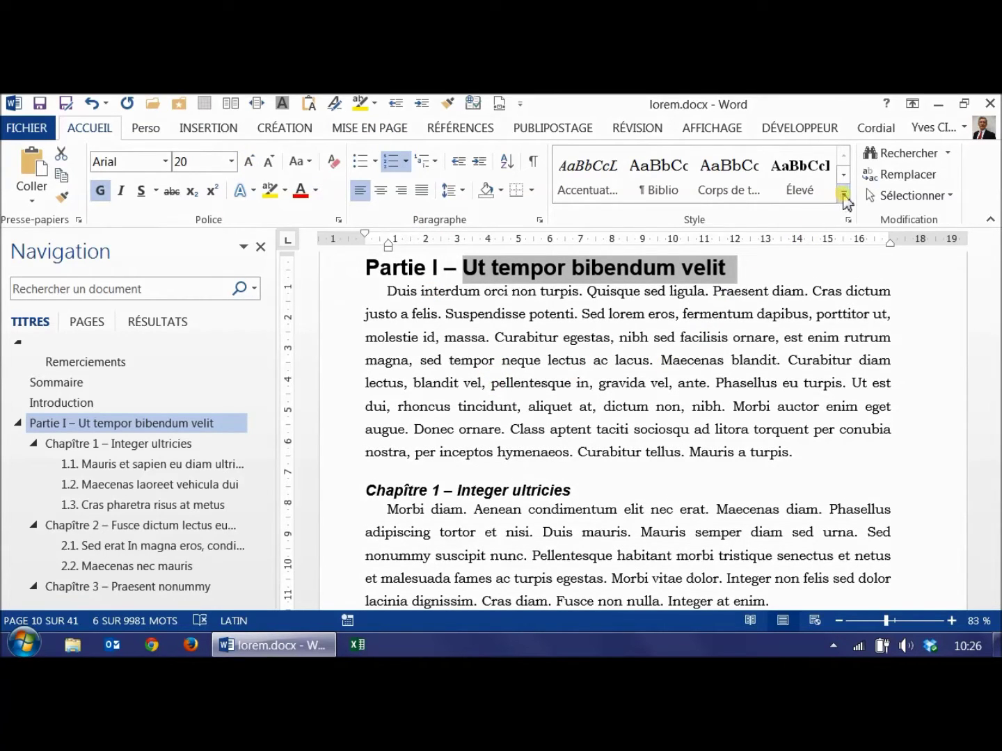
{"action": "left_click", "coordinate": [843, 197]}
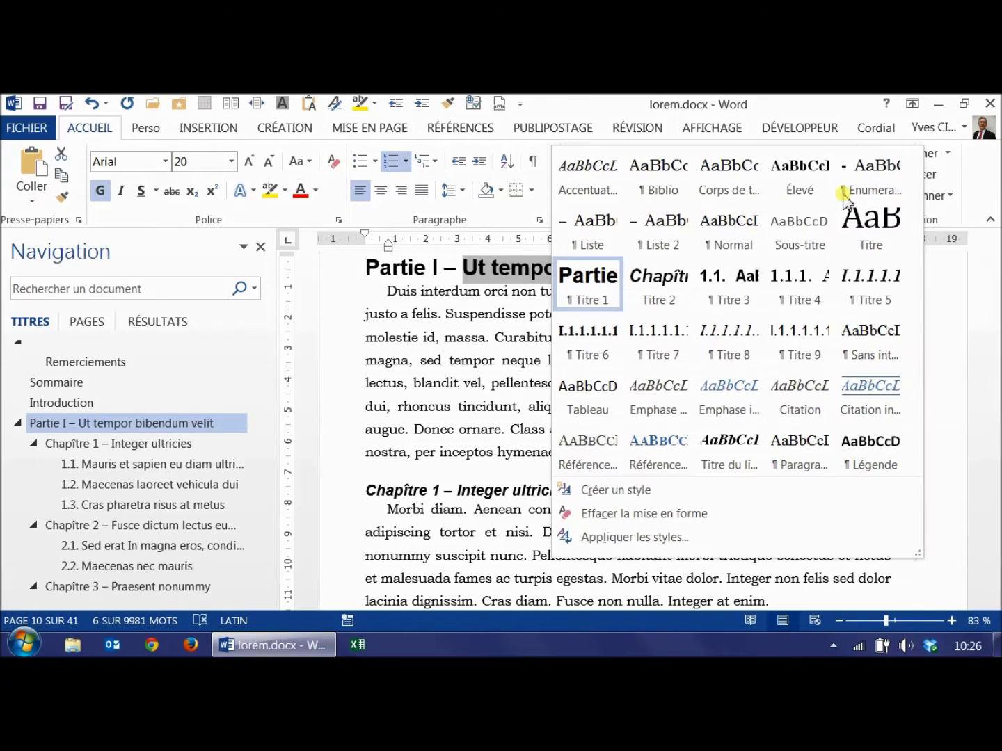
{"action": "right_click", "coordinate": [587, 295]}
{"action": "left_click", "coordinate": [638, 297]}
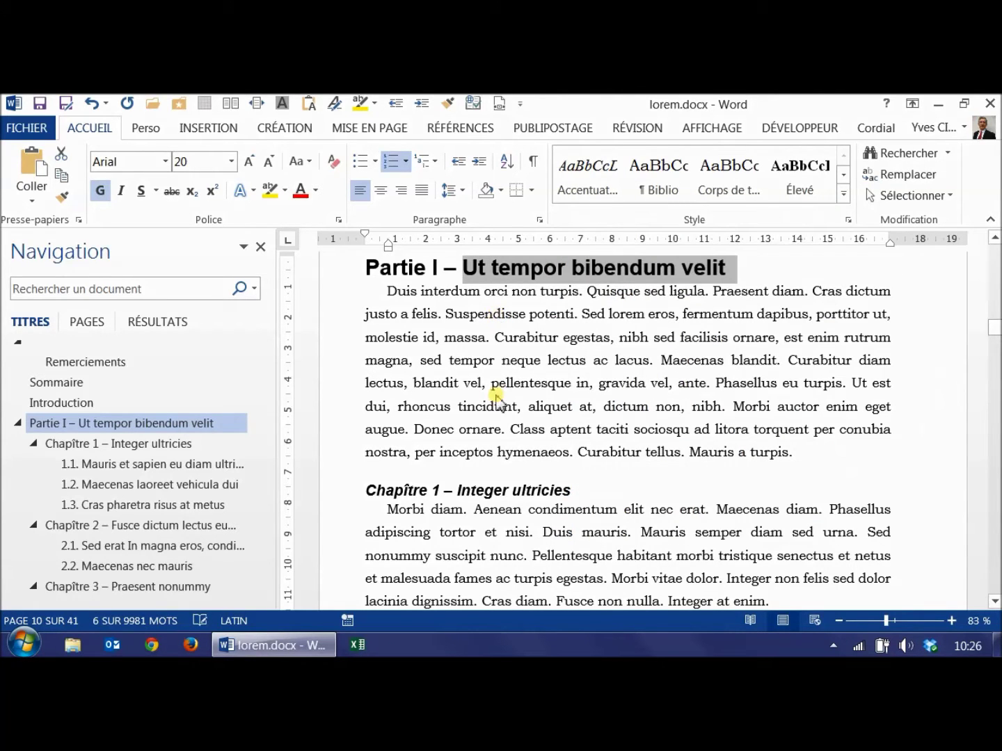
Step: Enlarge the Chapître 1 heading to 18 pt and update the Titre 2 style to match it
{"action": "left_click", "coordinate": [346, 505]}
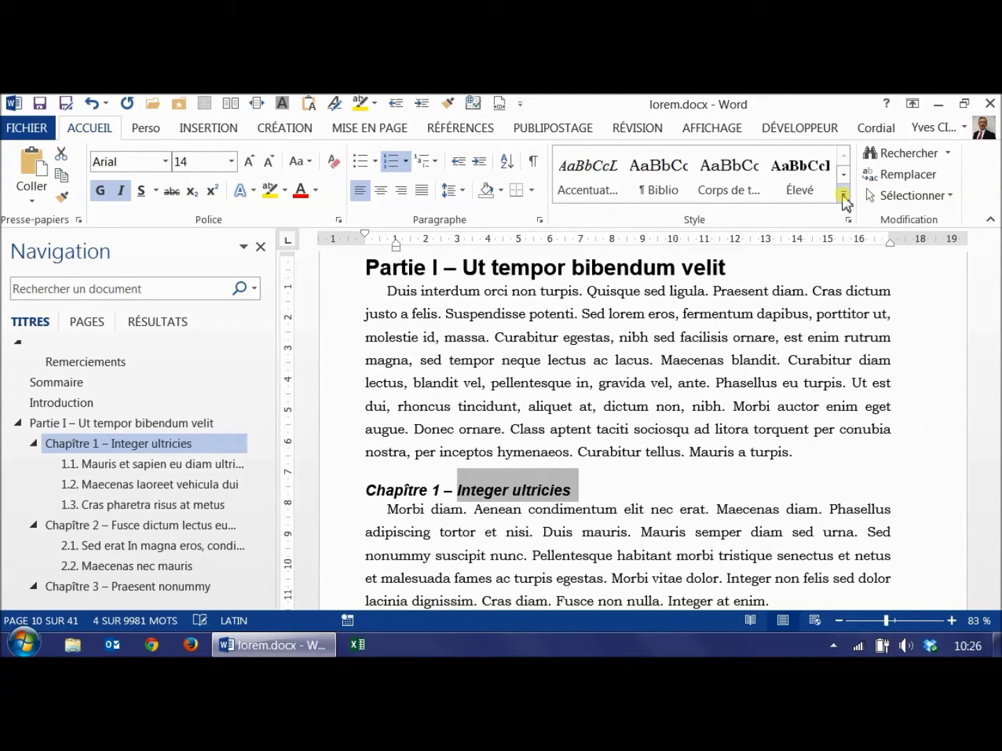
{"action": "left_click", "coordinate": [248, 162]}
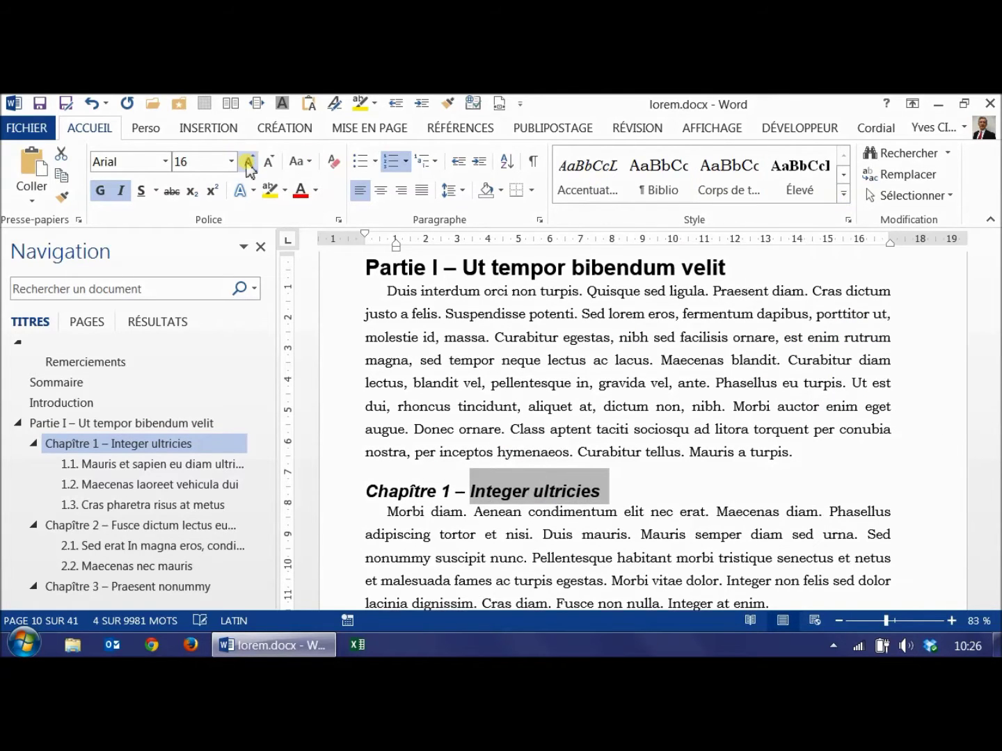
{"action": "left_click", "coordinate": [247, 164]}
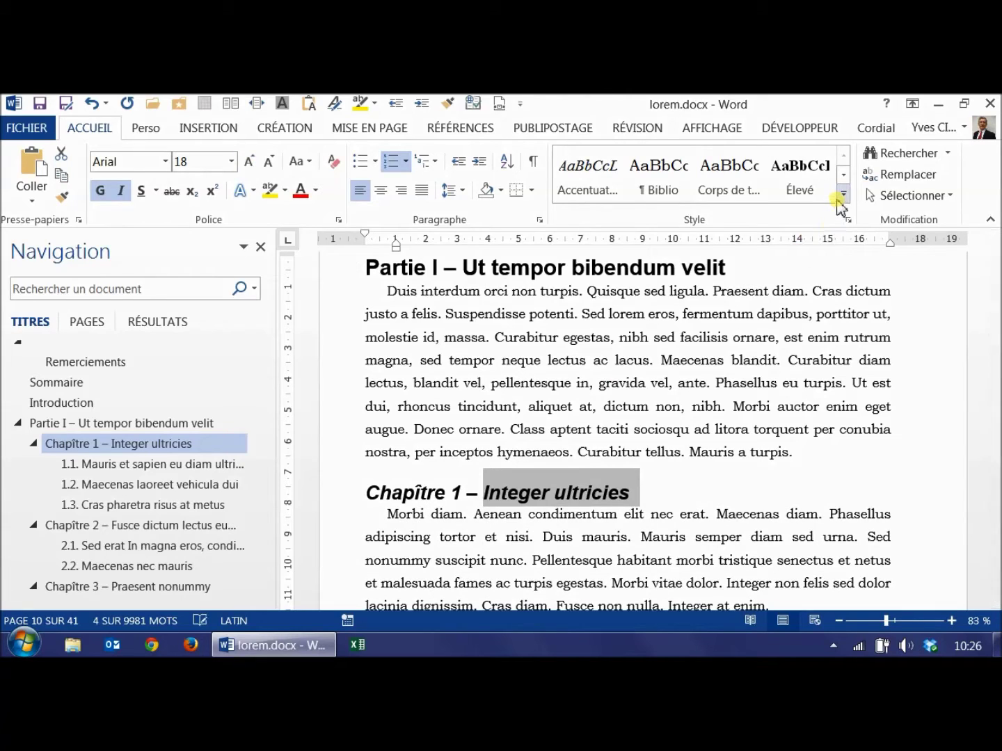
{"action": "left_click", "coordinate": [842, 195]}
{"action": "right_click", "coordinate": [666, 279]}
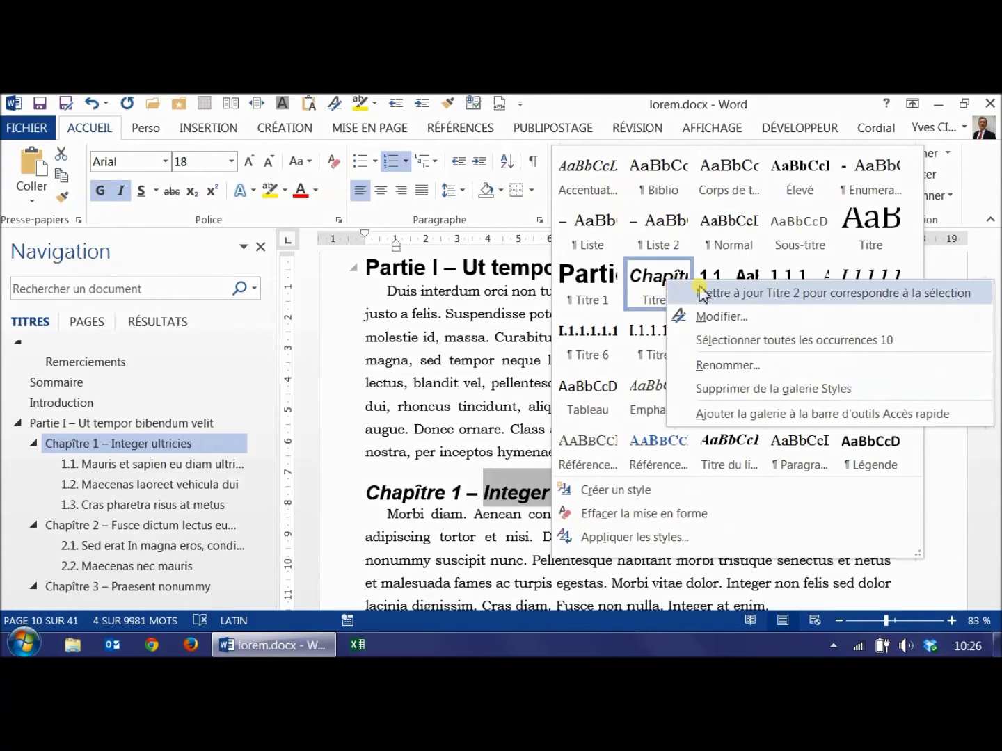
{"action": "left_click", "coordinate": [705, 294]}
{"action": "left_click", "coordinate": [498, 427]}
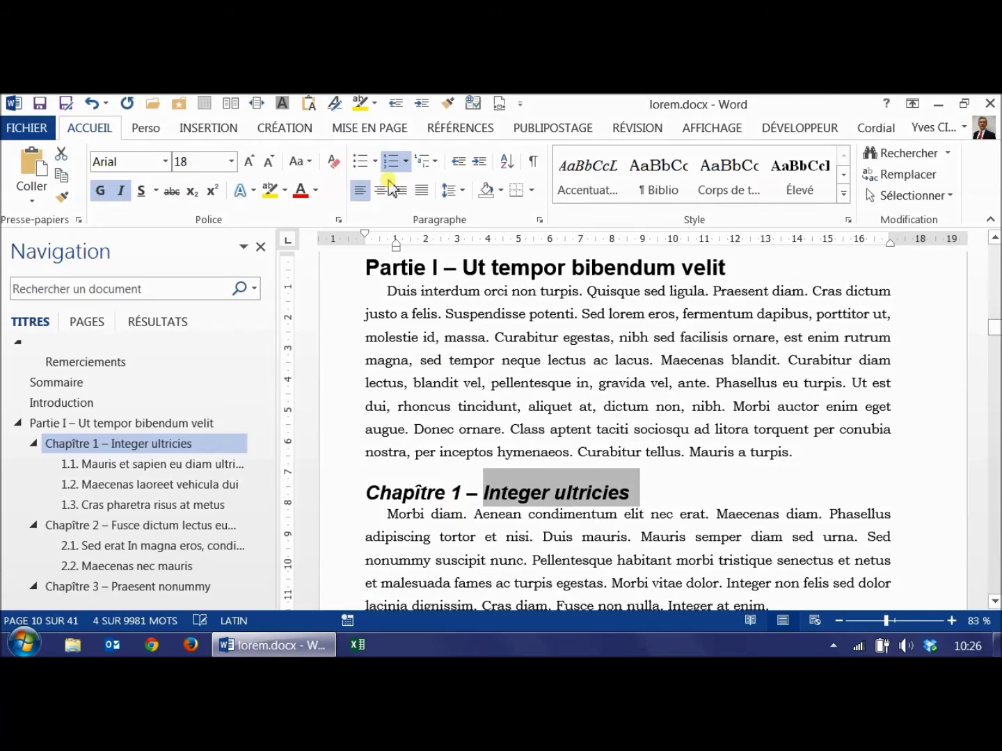
Step: Set the Chapître 1 heading's spacing after to 12 pt and update Titre 2 to match the selection
{"action": "left_click", "coordinate": [373, 132]}
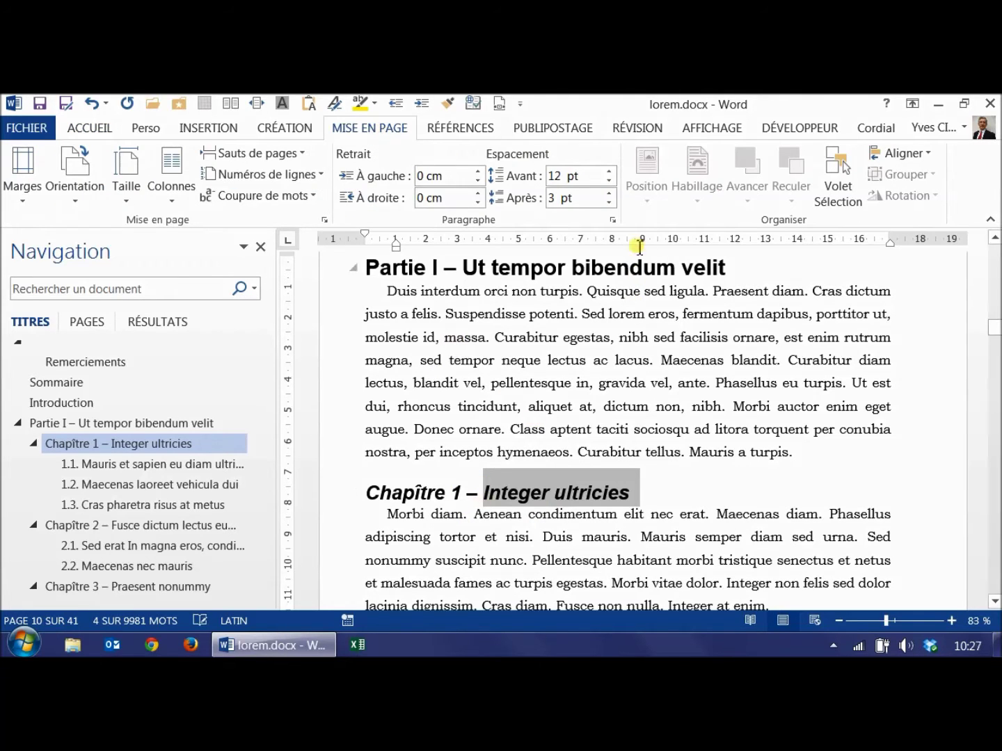
{"action": "left_click", "coordinate": [610, 195]}
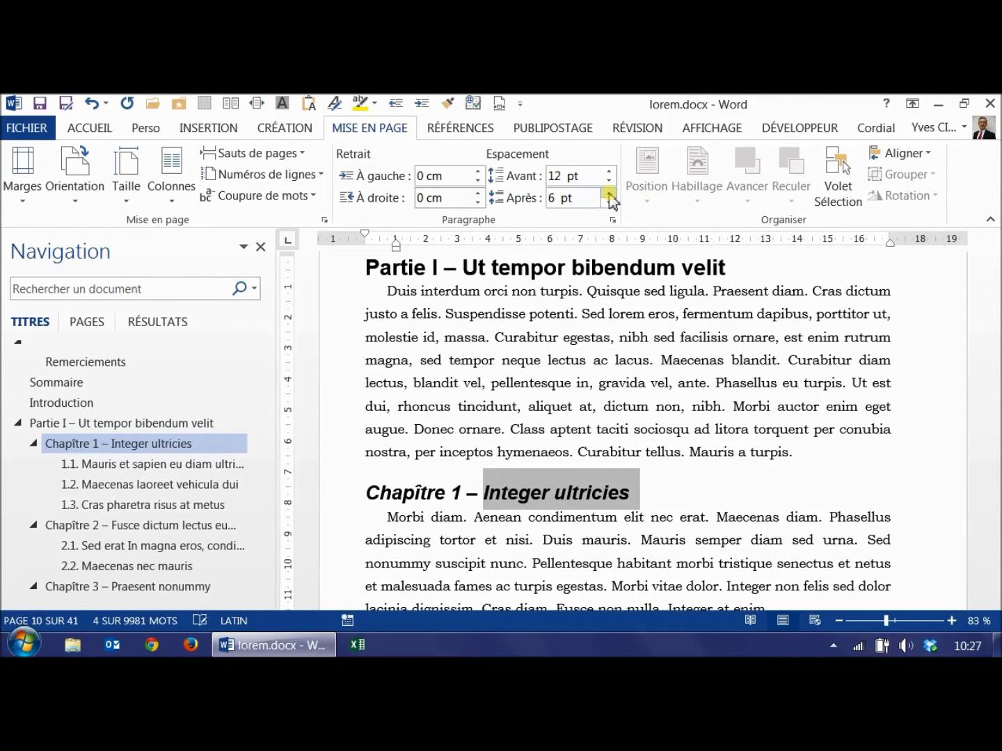
{"action": "left_click", "coordinate": [609, 195]}
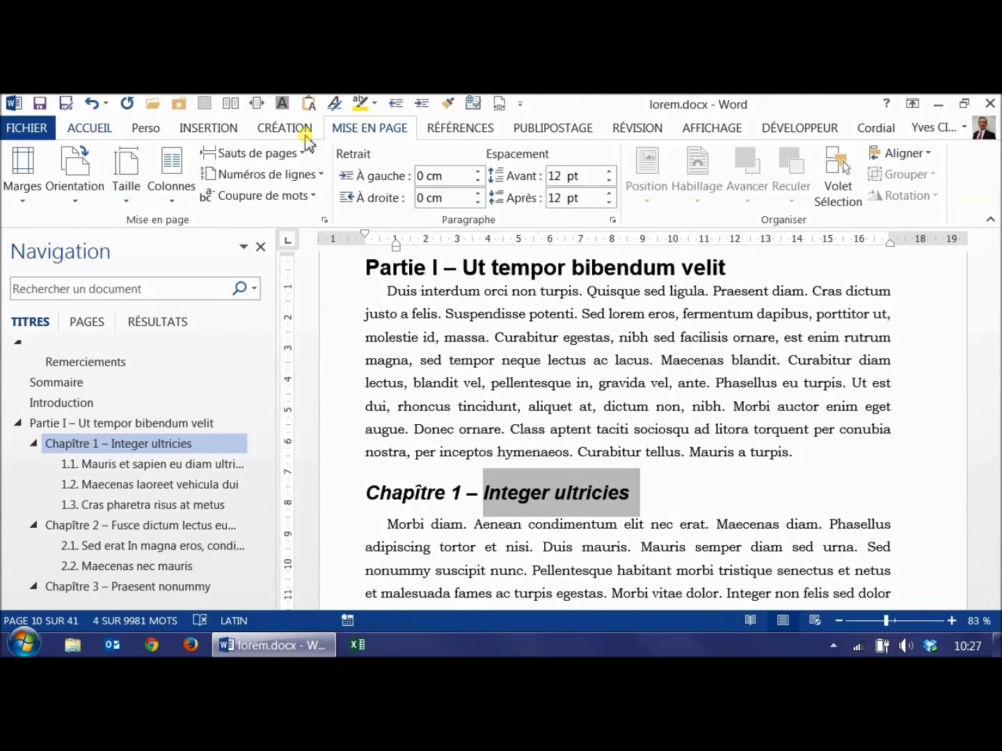
{"action": "scroll", "coordinate": [304, 135], "scroll_direction": "up", "scroll_amount": 4}
{"action": "left_click", "coordinate": [842, 197]}
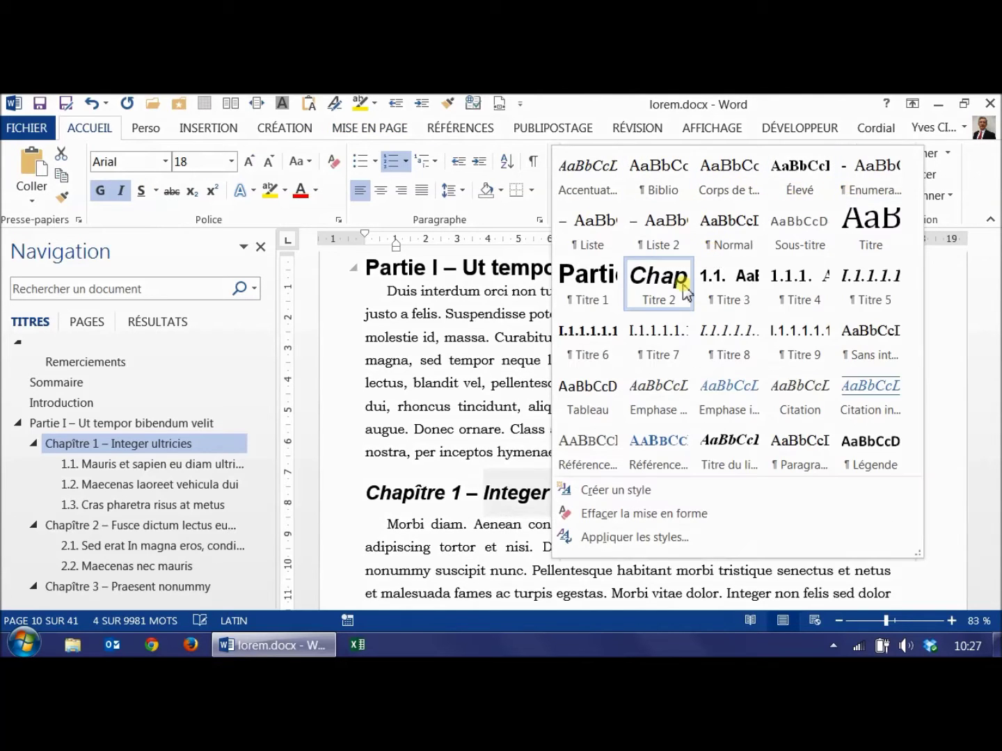
{"action": "right_click", "coordinate": [666, 286]}
{"action": "left_click", "coordinate": [697, 301]}
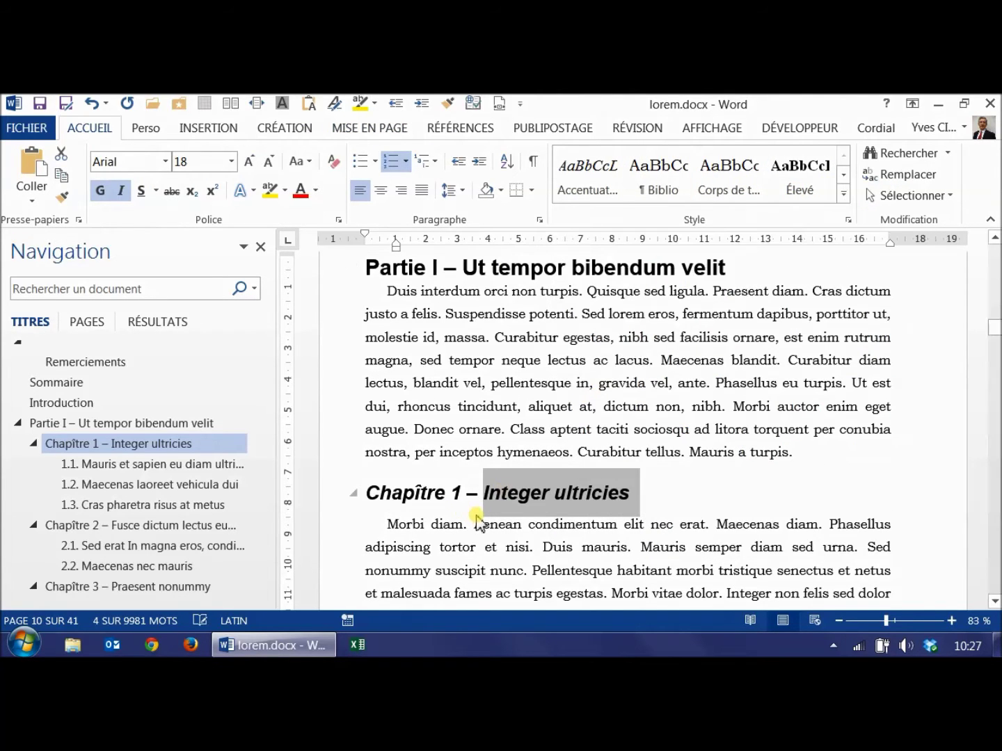
Step: Enlarge the section 1.1 heading to 16 pt and set its spacing after to 12 pt
{"action": "left_click", "coordinate": [139, 463]}
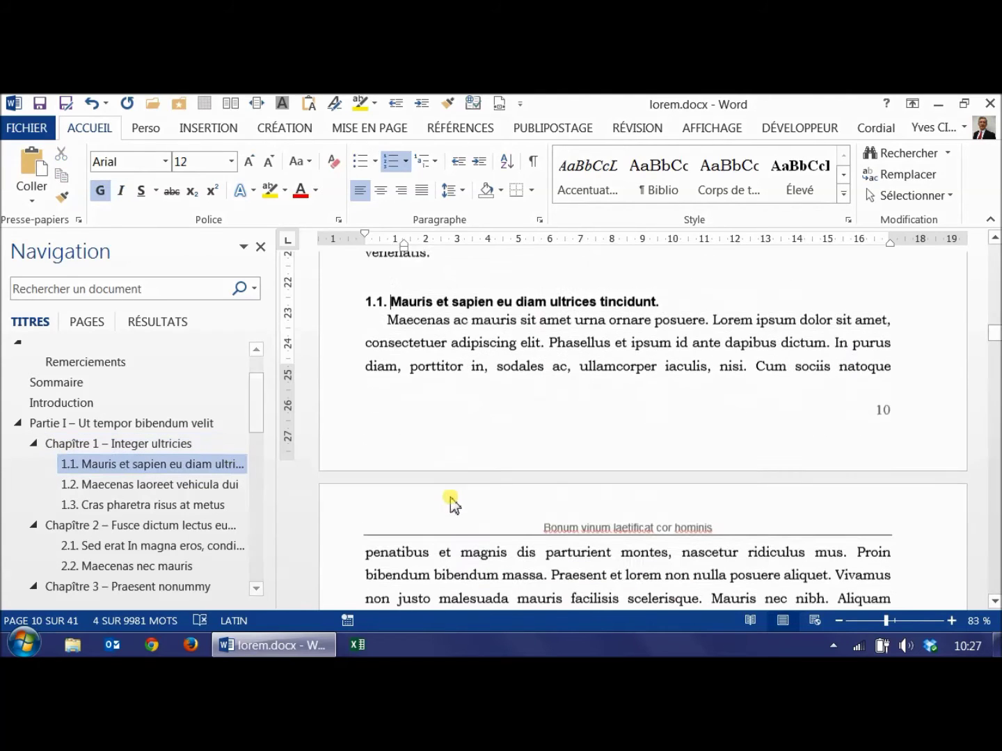
{"action": "left_click", "coordinate": [339, 300]}
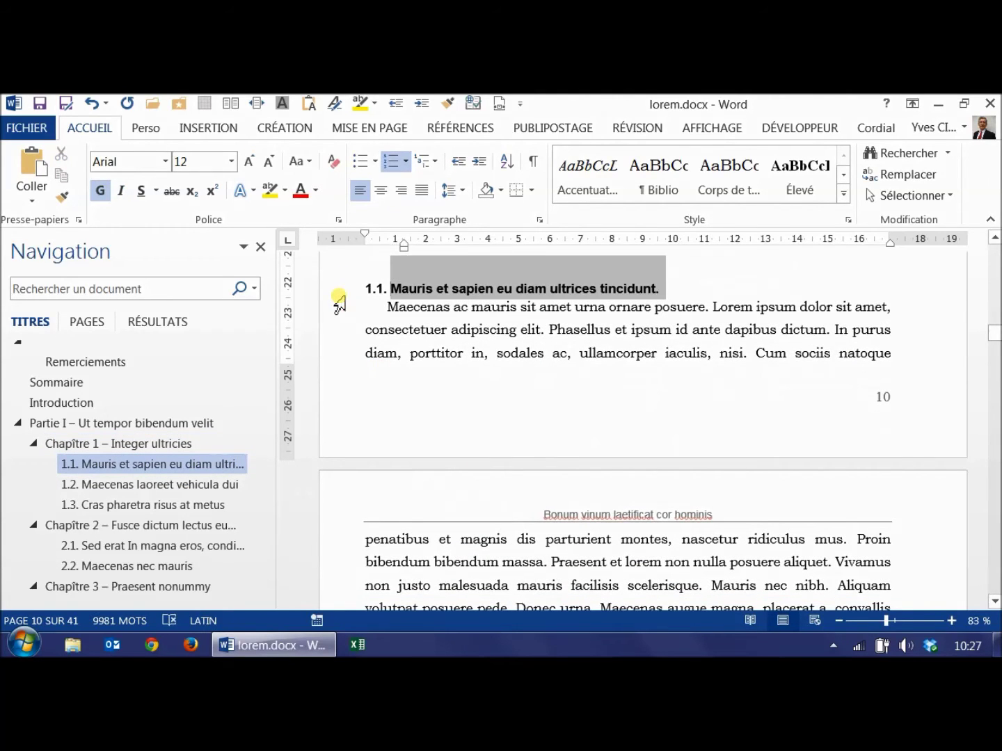
{"action": "left_click", "coordinate": [251, 162]}
{"action": "left_click", "coordinate": [252, 162]}
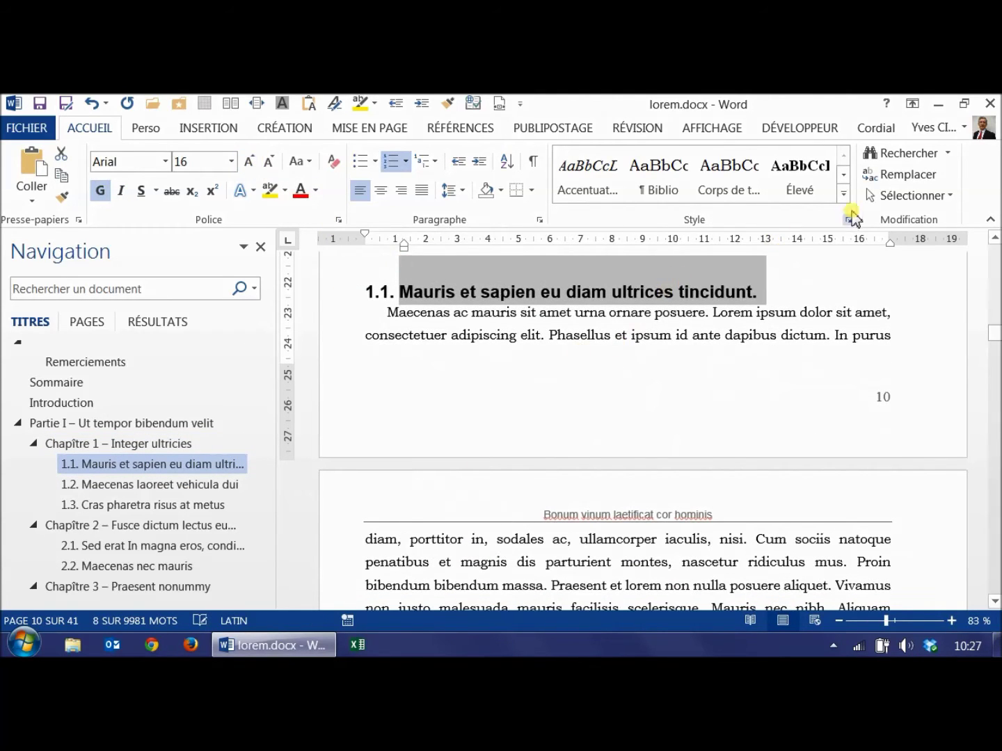
{"action": "left_click", "coordinate": [368, 129]}
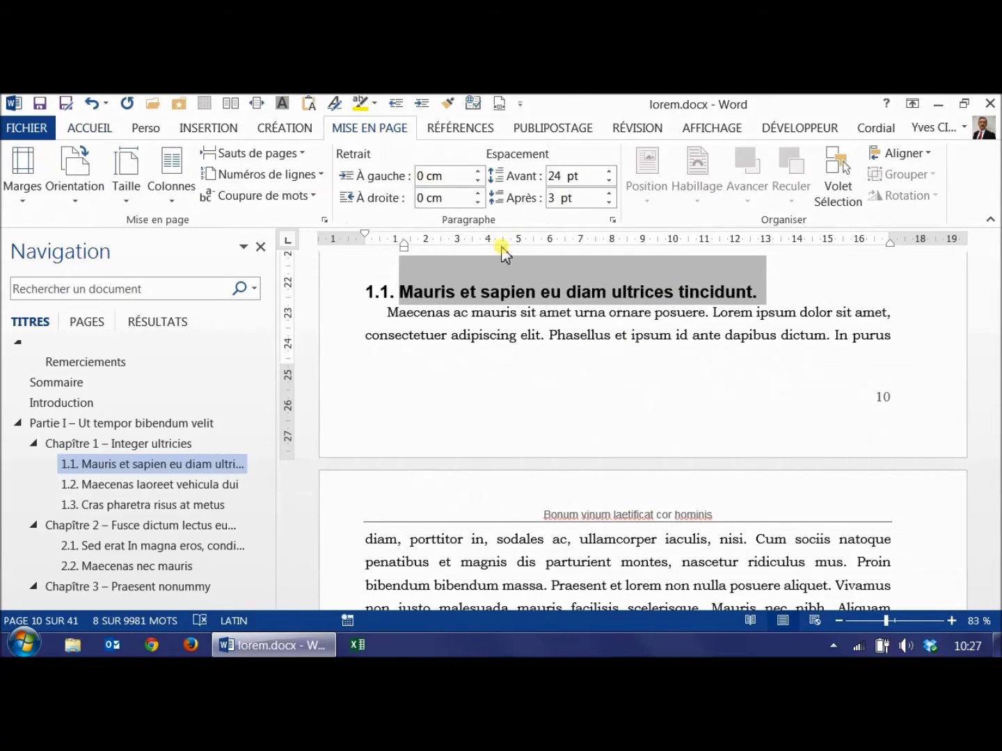
{"action": "left_click", "coordinate": [608, 194]}
{"action": "left_click", "coordinate": [608, 195]}
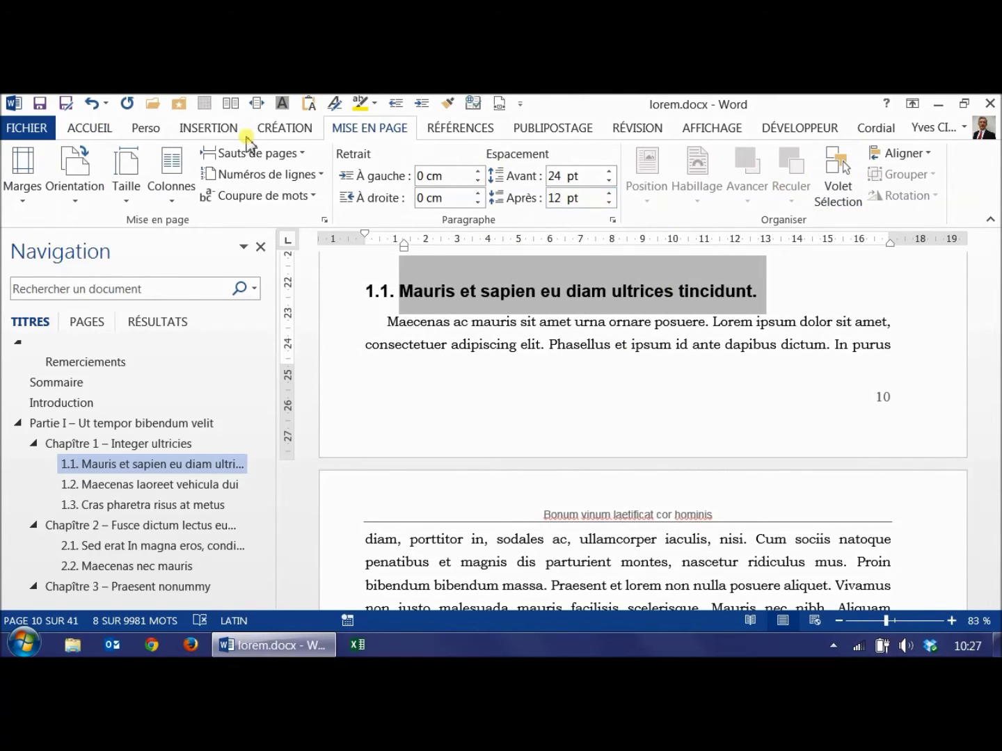
Step: Update the Titre 3 style to match the selected section 1.1 heading, and clear the selection
{"action": "left_click", "coordinate": [116, 131]}
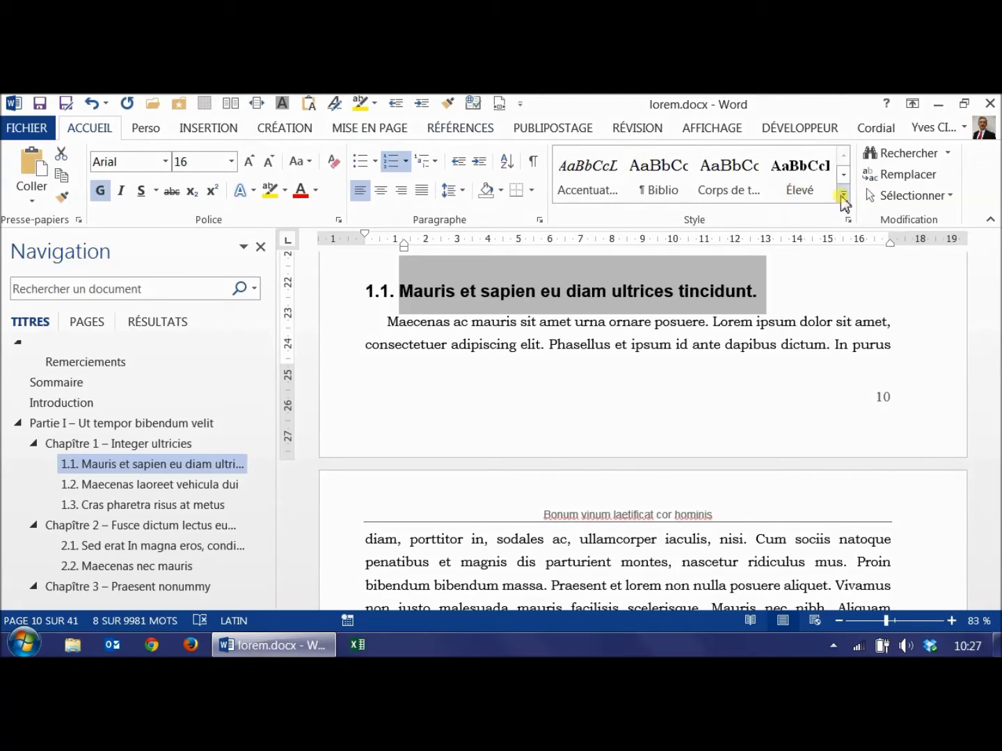
{"action": "left_click", "coordinate": [843, 194]}
{"action": "right_click", "coordinate": [707, 291]}
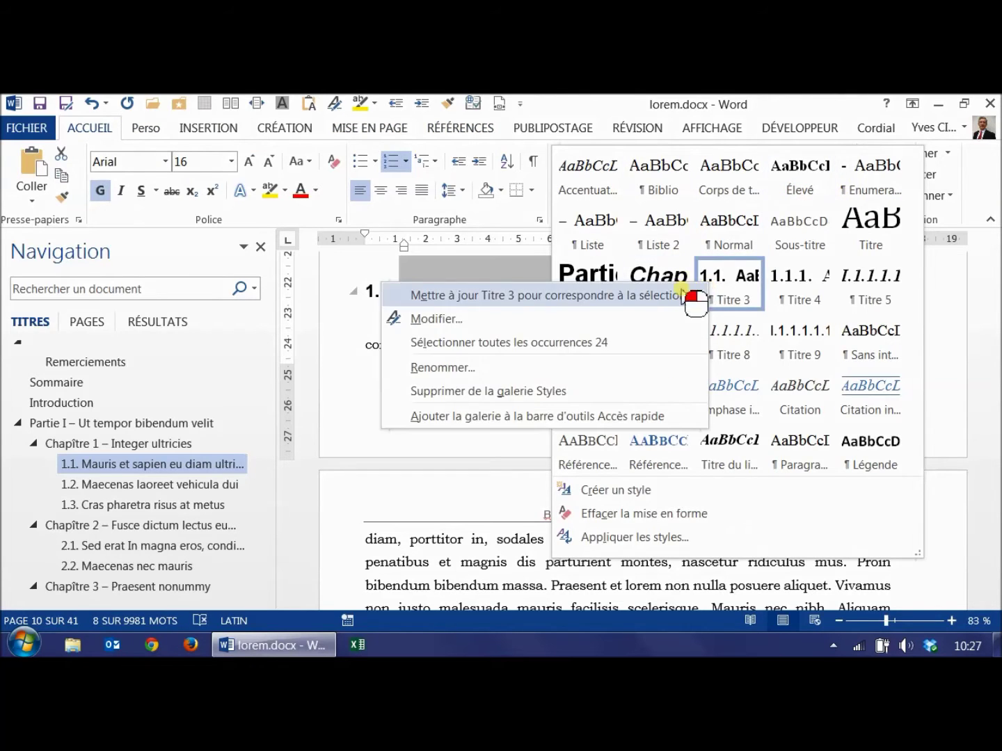
{"action": "left_click", "coordinate": [689, 292]}
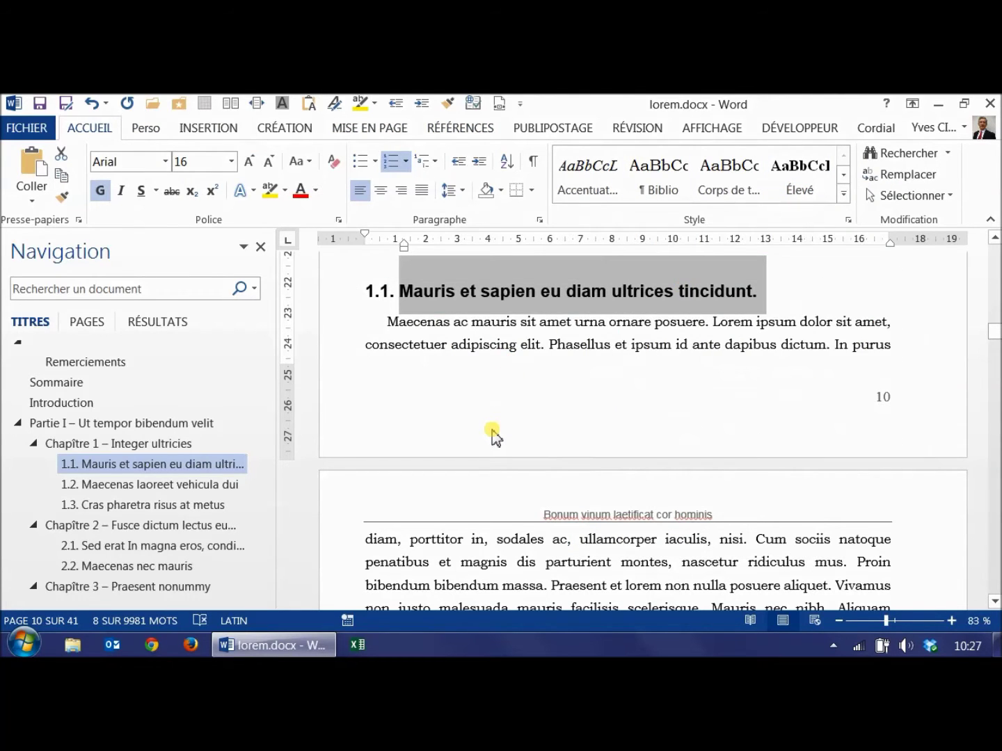
{"action": "left_click", "coordinate": [513, 346]}
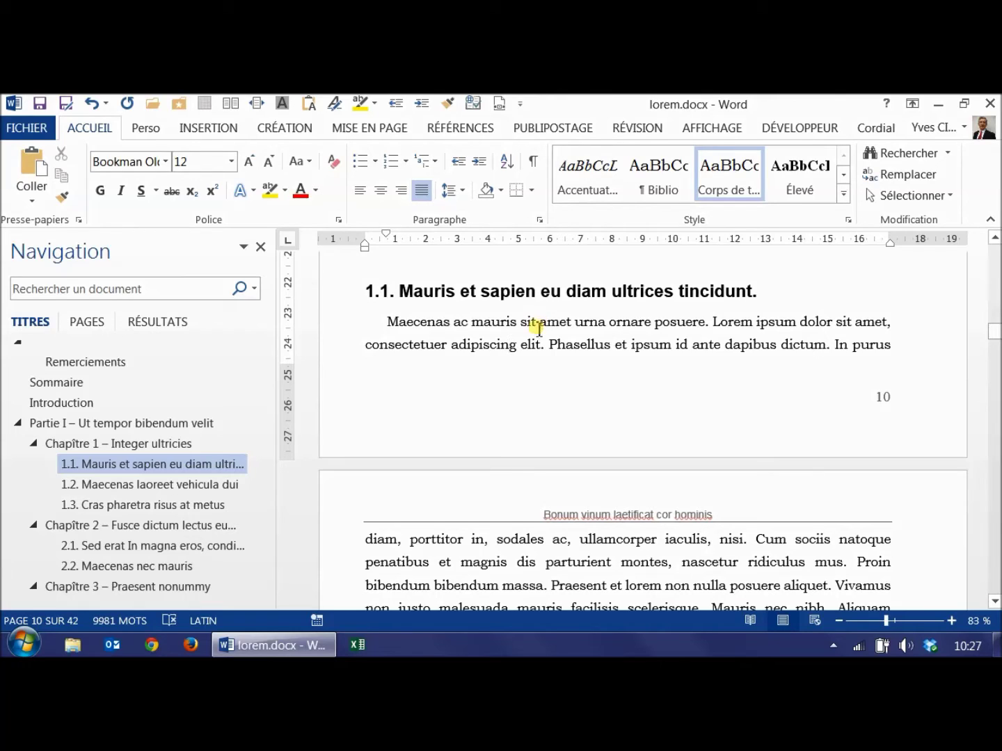
Step: Show the formatting marks and delete the manual page break between the Introduction and the Partie I heading
{"action": "left_click", "coordinate": [203, 428]}
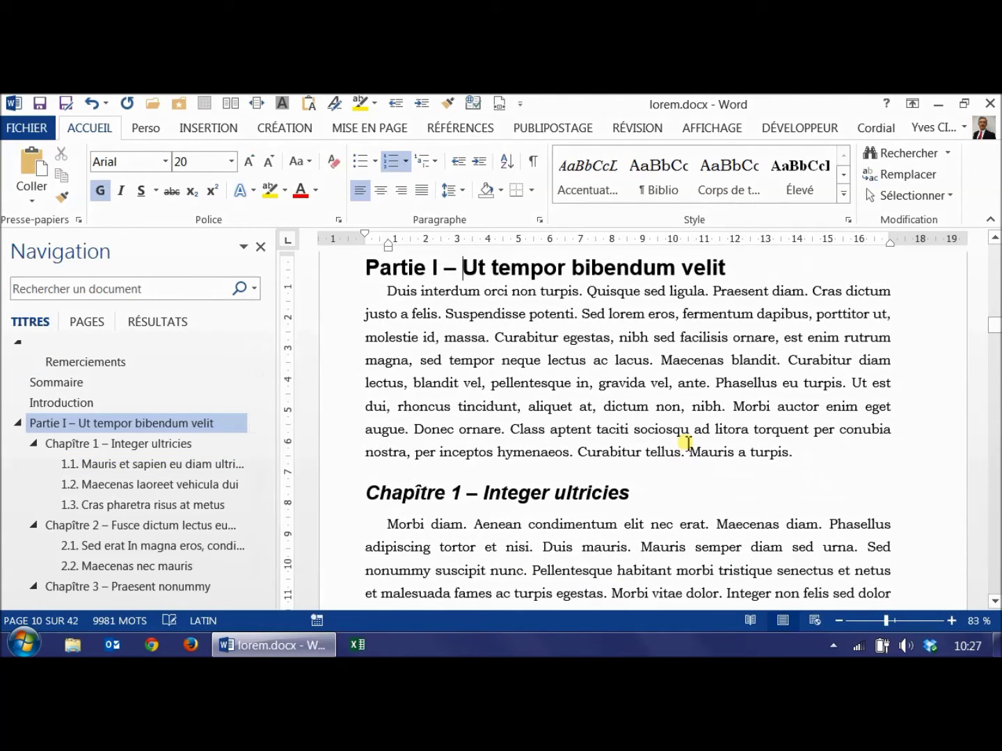
{"action": "scroll", "coordinate": [685, 442], "scroll_direction": "up", "scroll_amount": 1}
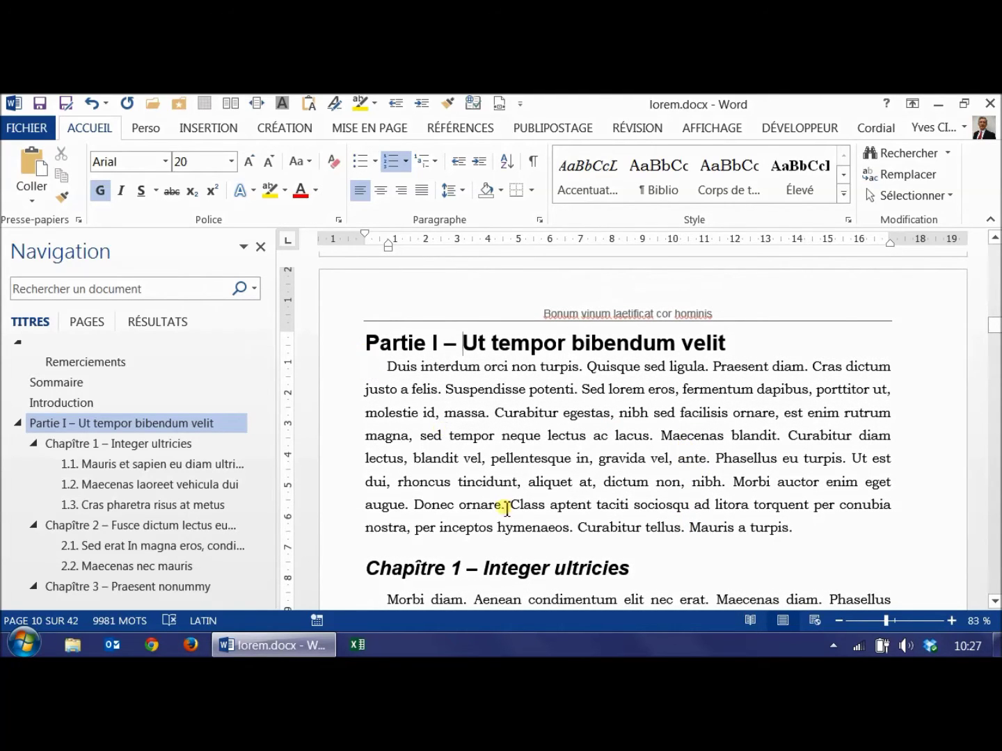
{"action": "scroll", "coordinate": [541, 548], "scroll_direction": "up", "scroll_amount": 2}
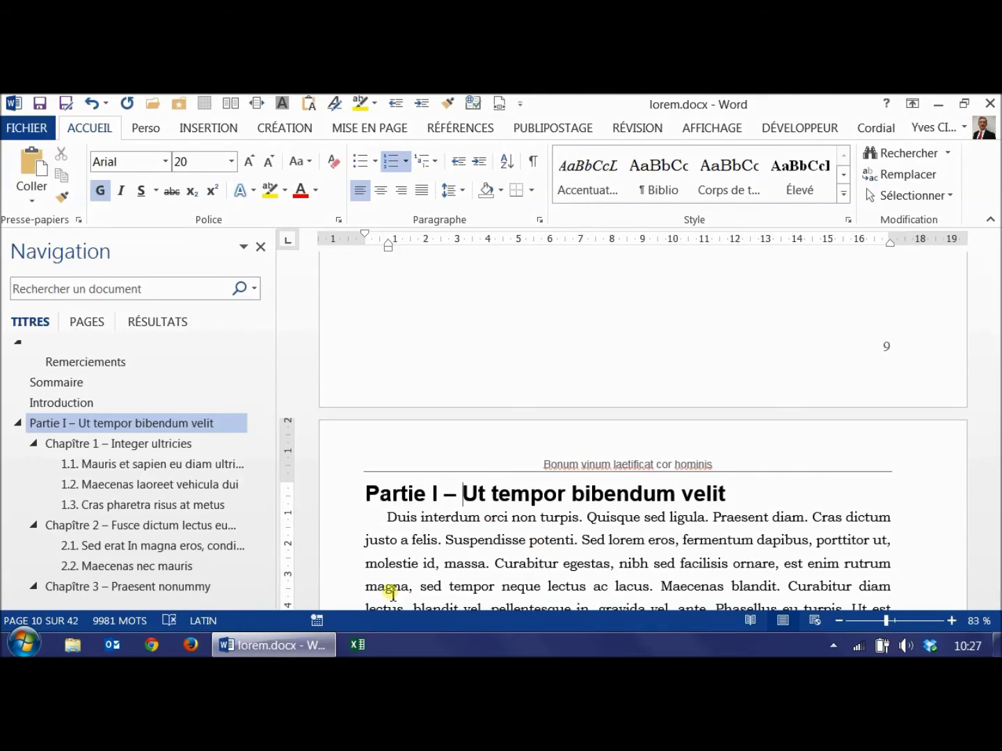
{"action": "scroll", "coordinate": [470, 502], "scroll_direction": "up", "scroll_amount": 4}
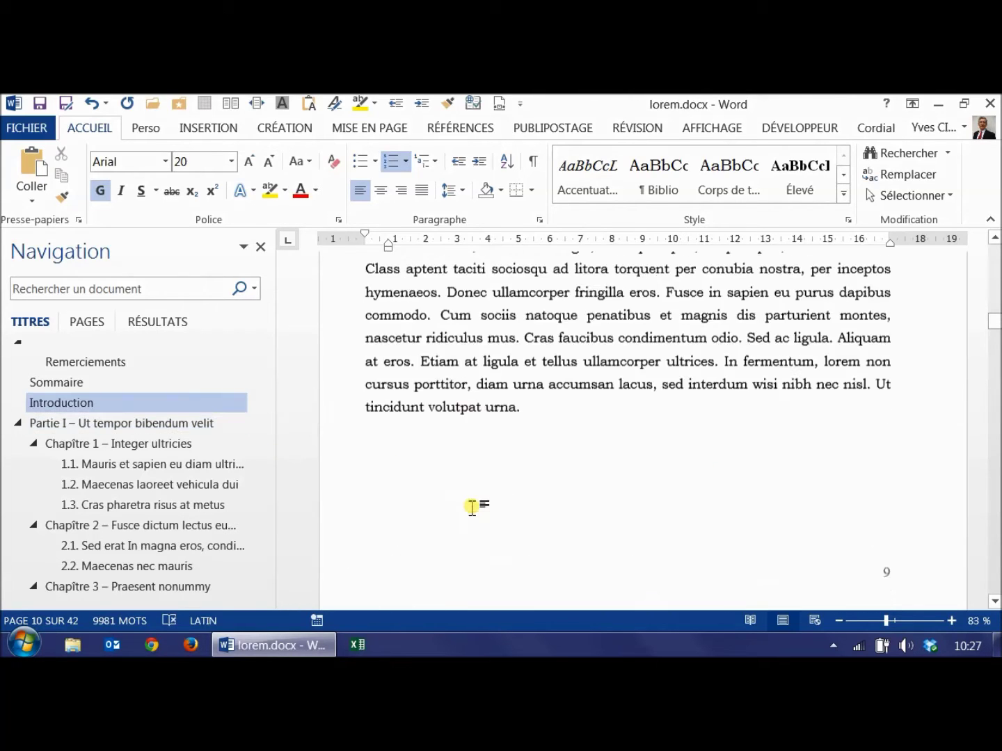
{"action": "key", "text": "ctrl+shift+8"}
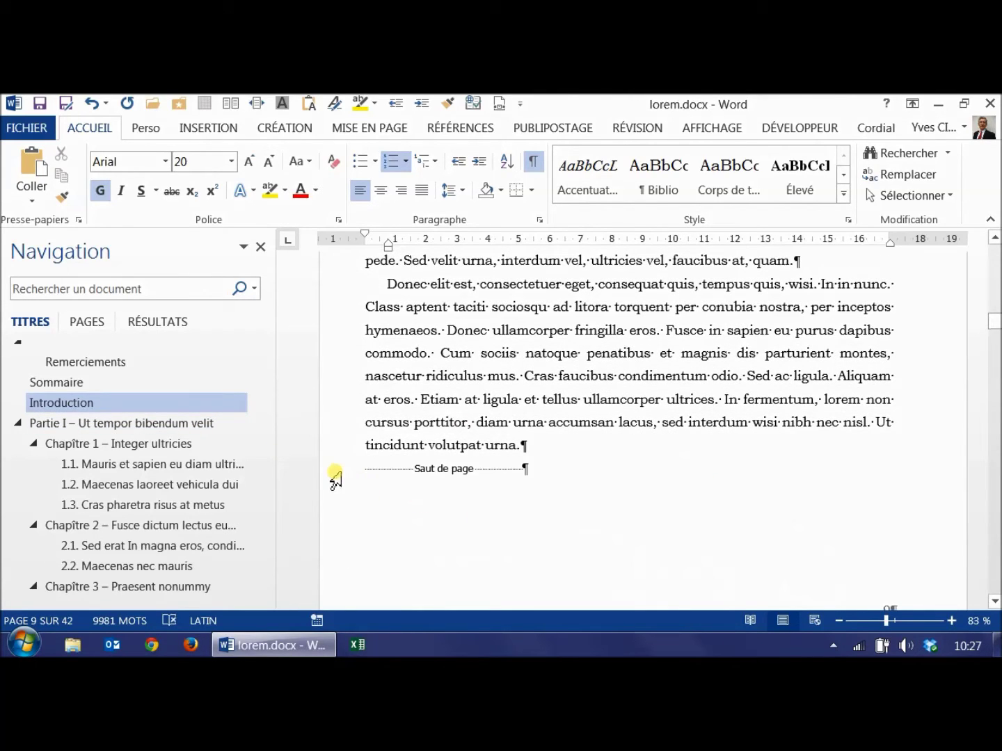
{"action": "left_click", "coordinate": [334, 470]}
{"action": "key", "text": "Delete"}
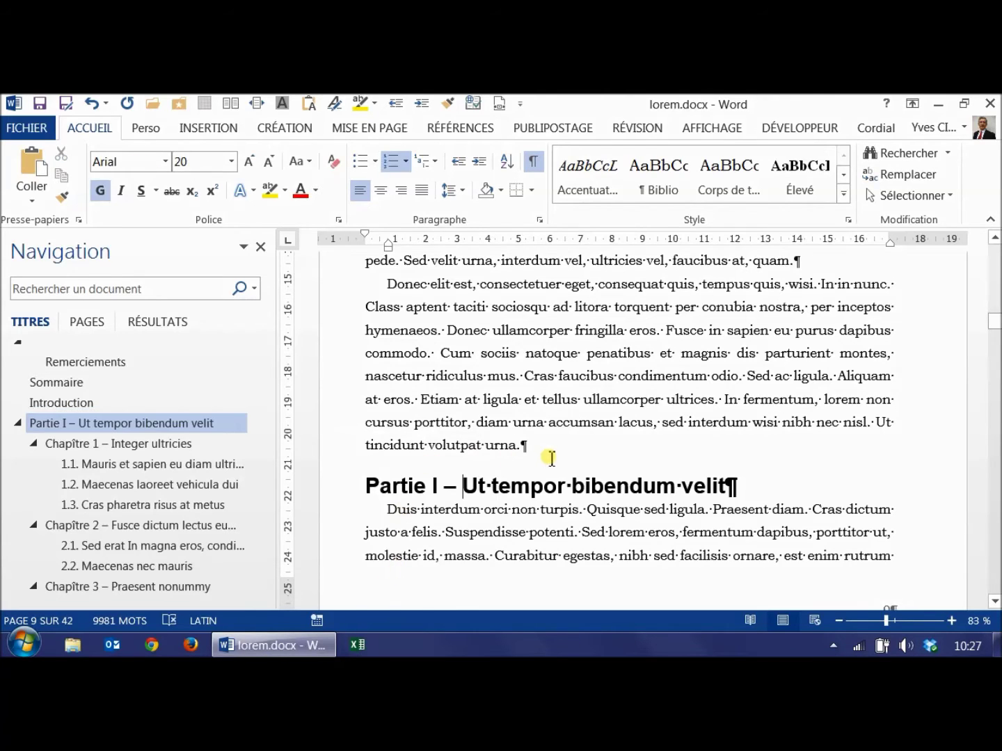
Step: Insert a section break after the Introduction's last paragraph to start Partie I on a new page, and place the cursor at its heading's end
{"action": "left_click", "coordinate": [543, 446]}
{"action": "left_click", "coordinate": [375, 128]}
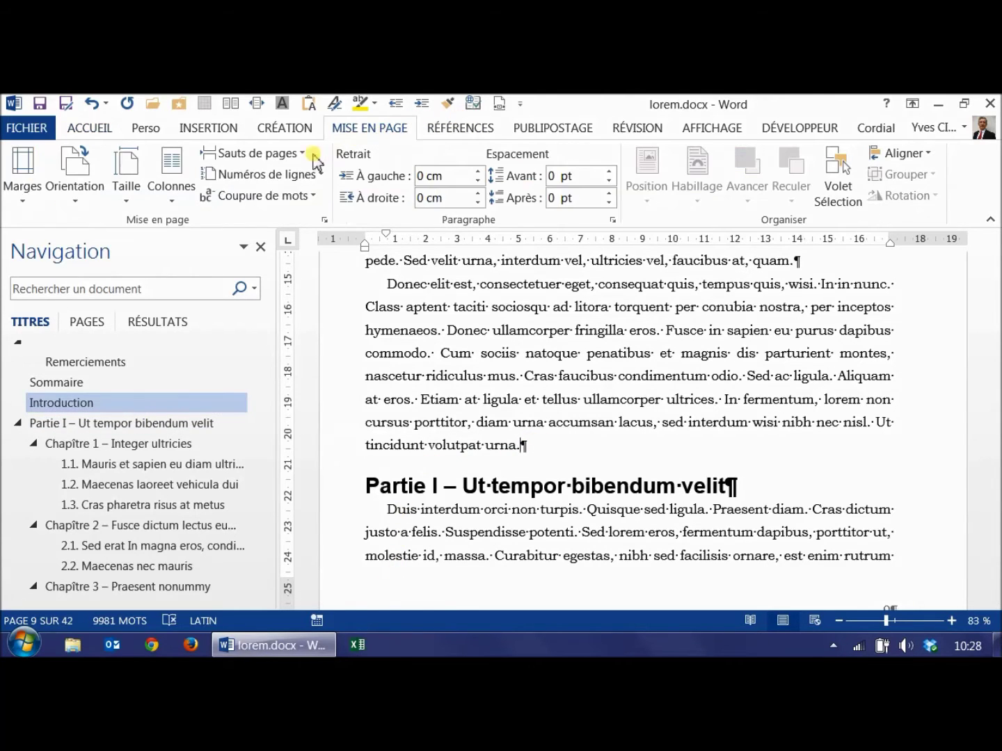
{"action": "left_click", "coordinate": [279, 154]}
{"action": "left_click", "coordinate": [284, 416]}
{"action": "scroll", "coordinate": [572, 352], "scroll_direction": "down", "scroll_amount": 5}
{"action": "scroll", "coordinate": [574, 348], "scroll_direction": "down", "scroll_amount": 3}
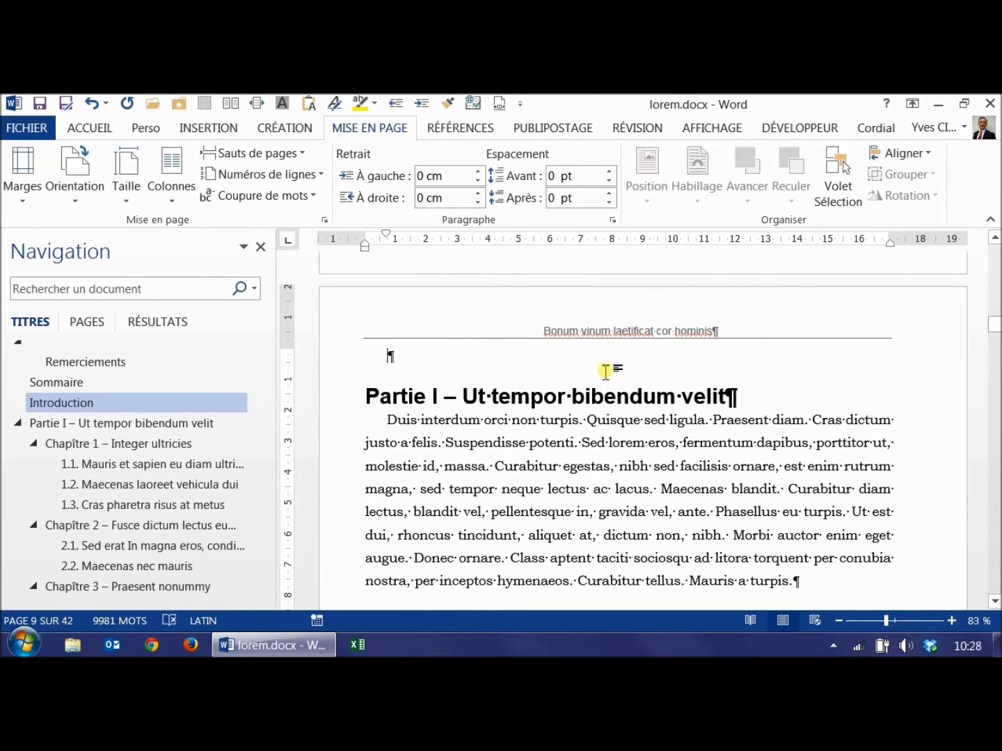
{"action": "left_click", "coordinate": [766, 398]}
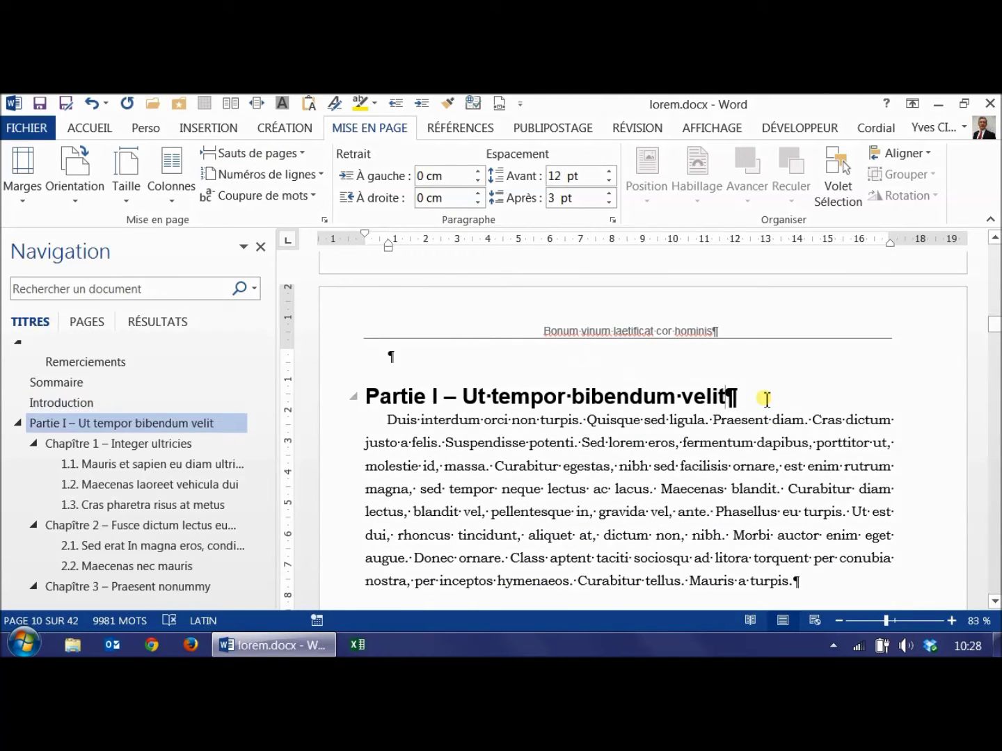
Step: Add an empty paragraph after the Partie I heading and insert a next-page section break there
{"action": "key", "text": "Return"}
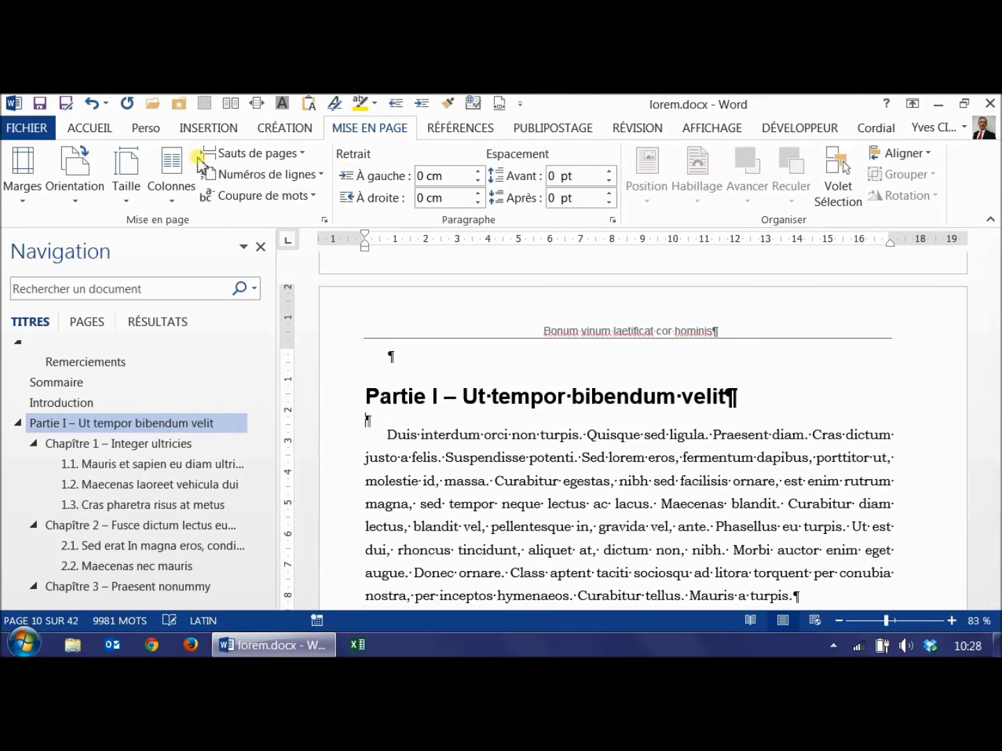
{"action": "left_click", "coordinate": [217, 153]}
{"action": "left_click", "coordinate": [278, 427]}
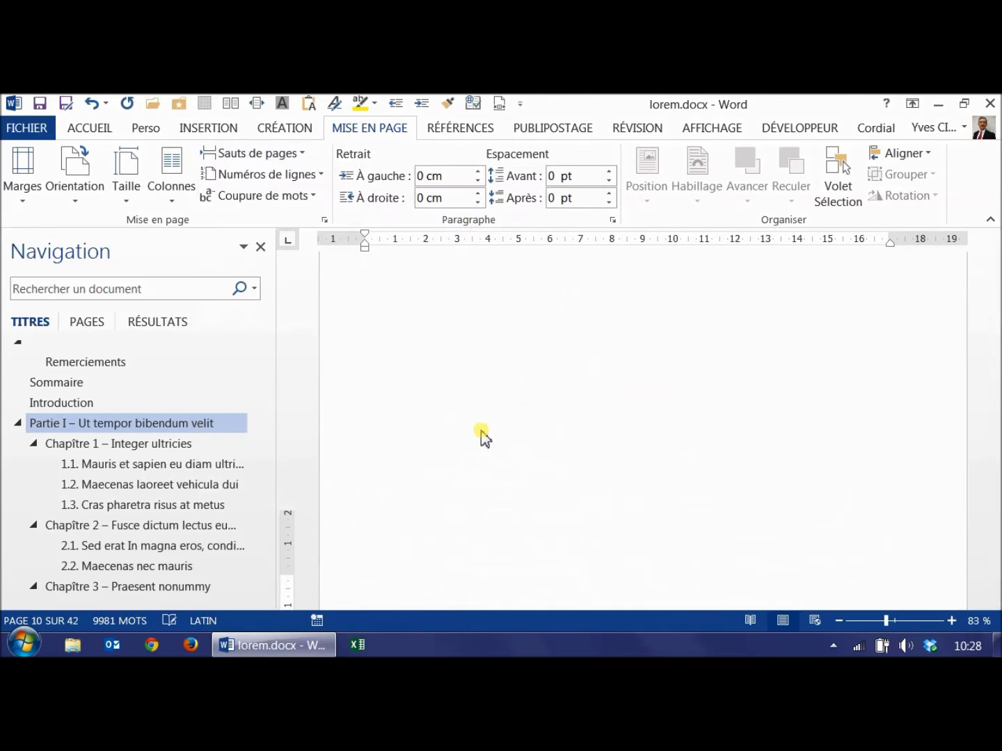
{"action": "scroll", "coordinate": [486, 430], "scroll_direction": "up", "scroll_amount": 3}
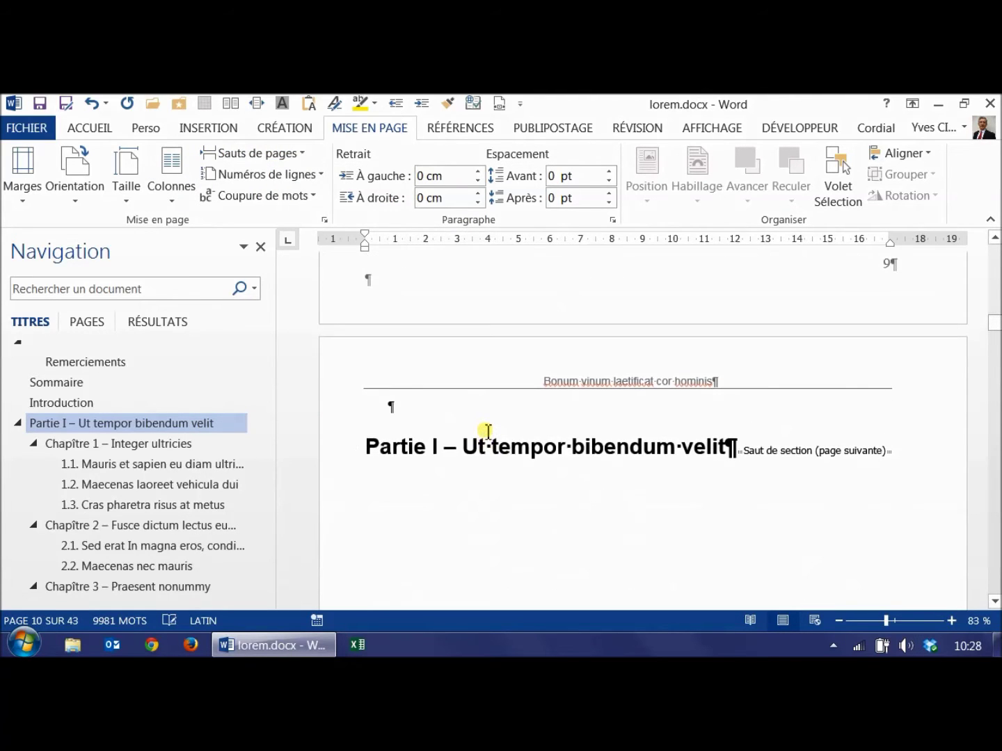
Step: Set the vertical page alignment to Centré for the section containing the Partie I heading
{"action": "left_click", "coordinate": [492, 452]}
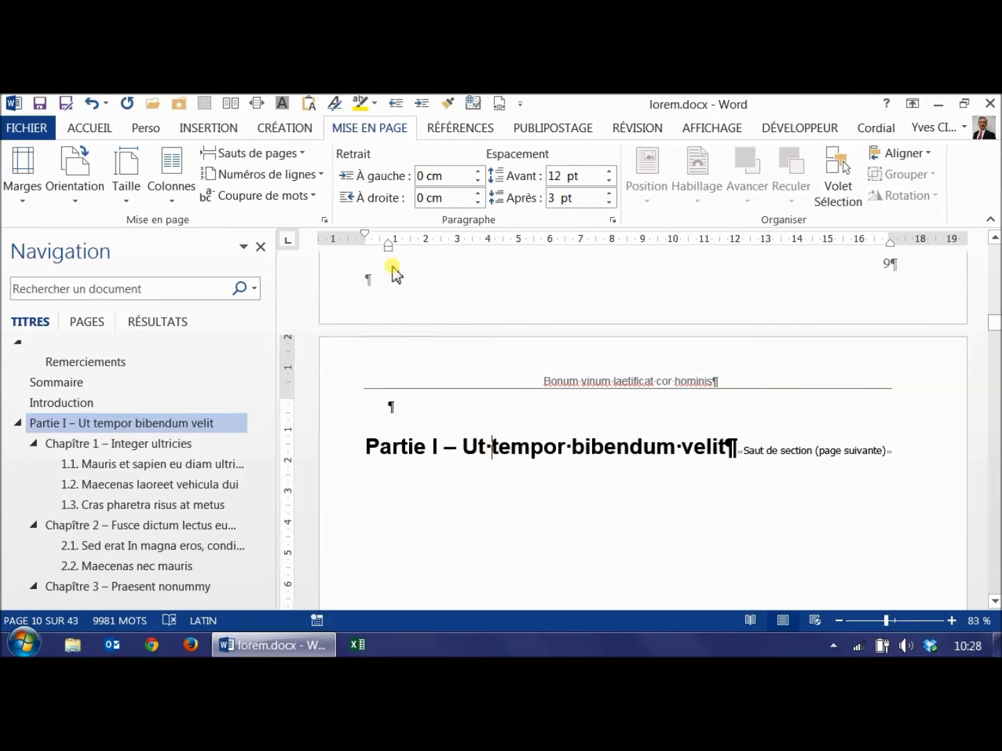
{"action": "left_click", "coordinate": [325, 220]}
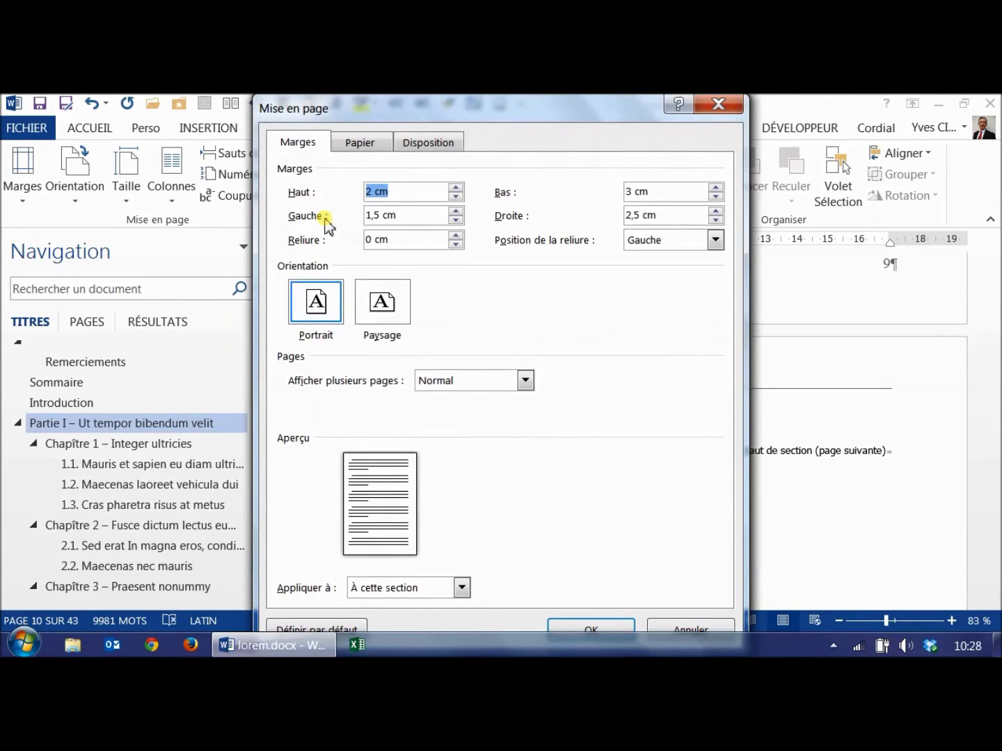
{"action": "left_click", "coordinate": [417, 143]}
{"action": "left_click", "coordinate": [432, 373]}
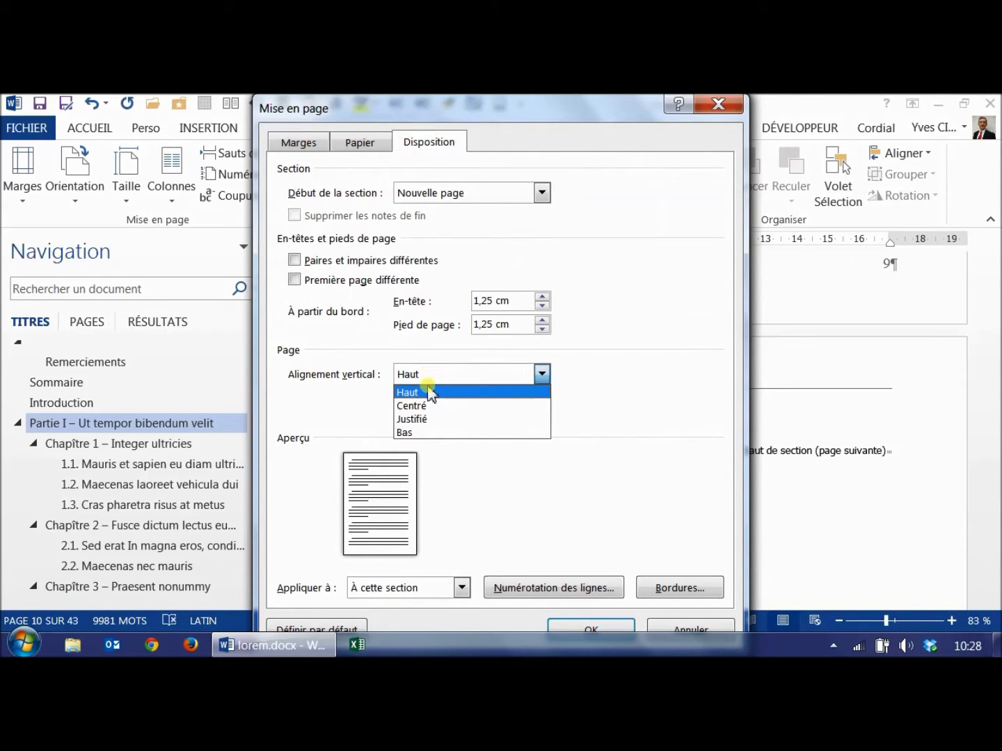
{"action": "left_click", "coordinate": [429, 406]}
{"action": "left_click", "coordinate": [592, 630]}
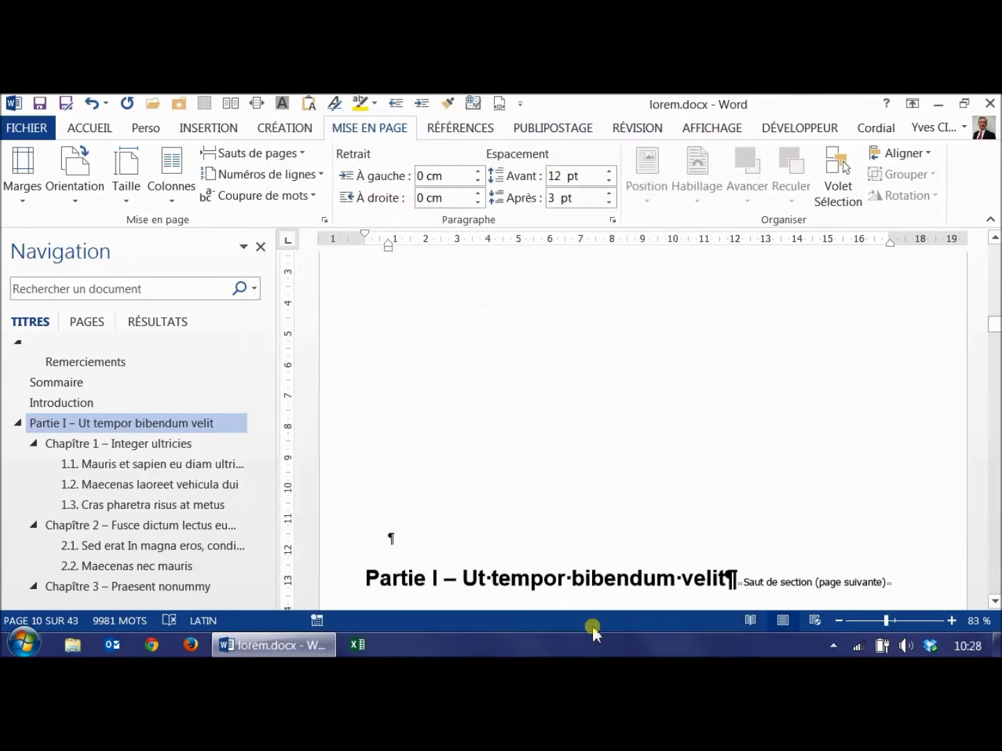
Step: Display several pages at once and hide the formatting marks to check the Partie I title page
{"action": "left_click", "coordinate": [229, 104]}
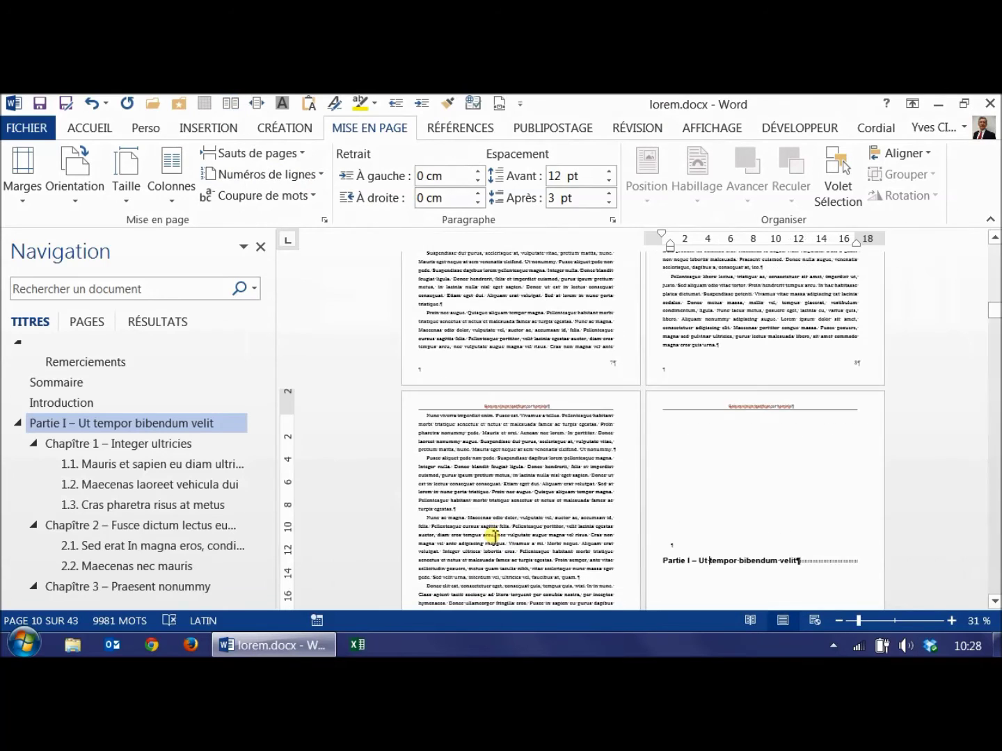
{"action": "scroll", "coordinate": [492, 534], "scroll_direction": "down", "scroll_amount": 2}
{"action": "key", "text": "ctrl+shift+8"}
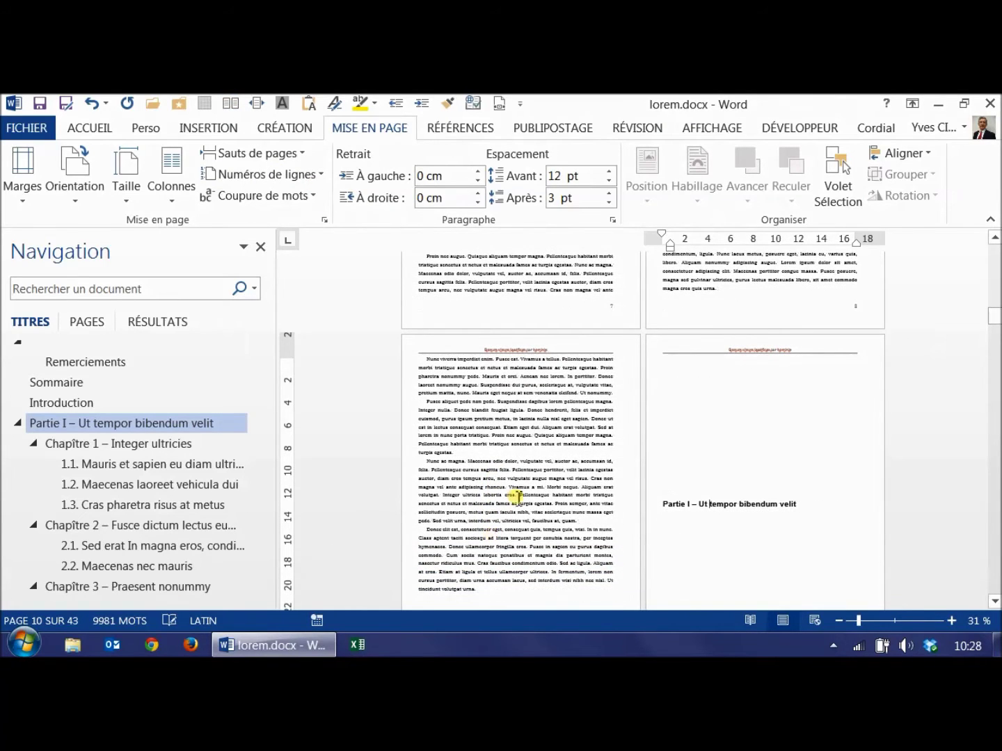
{"action": "scroll", "coordinate": [510, 521], "scroll_direction": "down", "scroll_amount": 1}
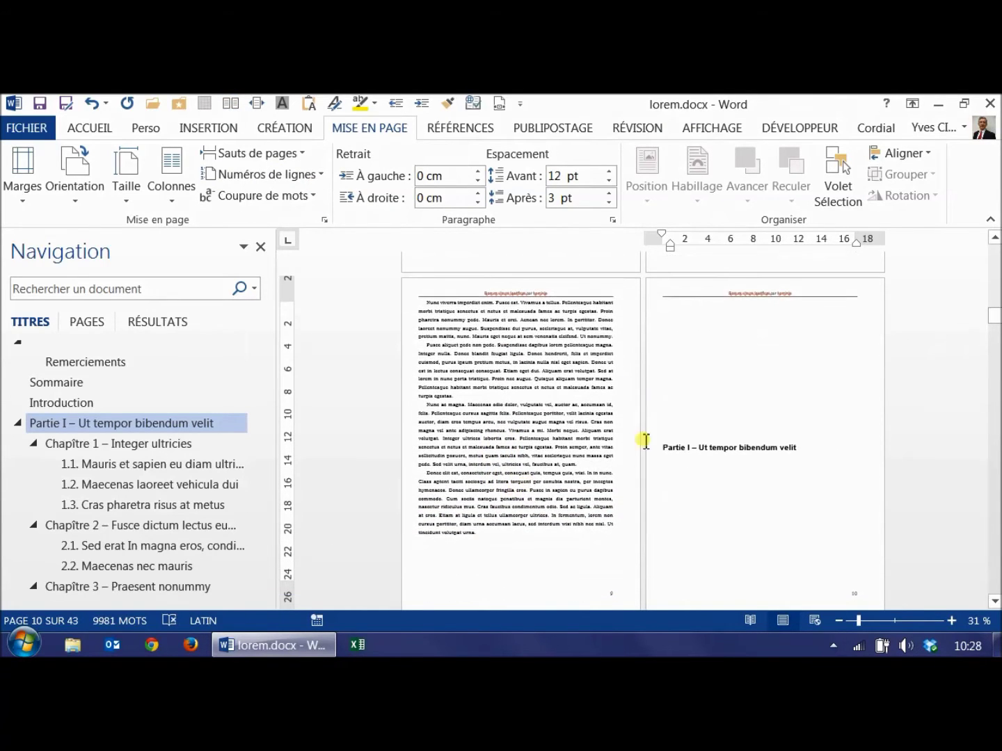
Step: Modify the Titre 1 style to use centred paragraph alignment
{"action": "left_click", "coordinate": [84, 128]}
{"action": "left_click", "coordinate": [845, 198]}
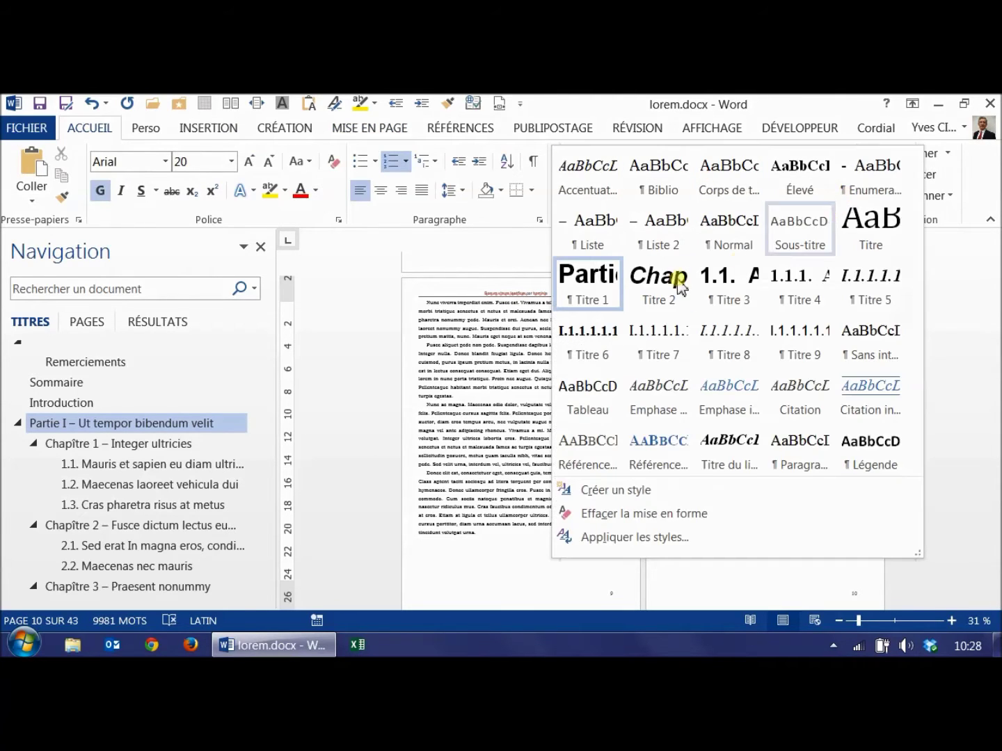
{"action": "right_click", "coordinate": [596, 295]}
{"action": "left_click", "coordinate": [649, 329]}
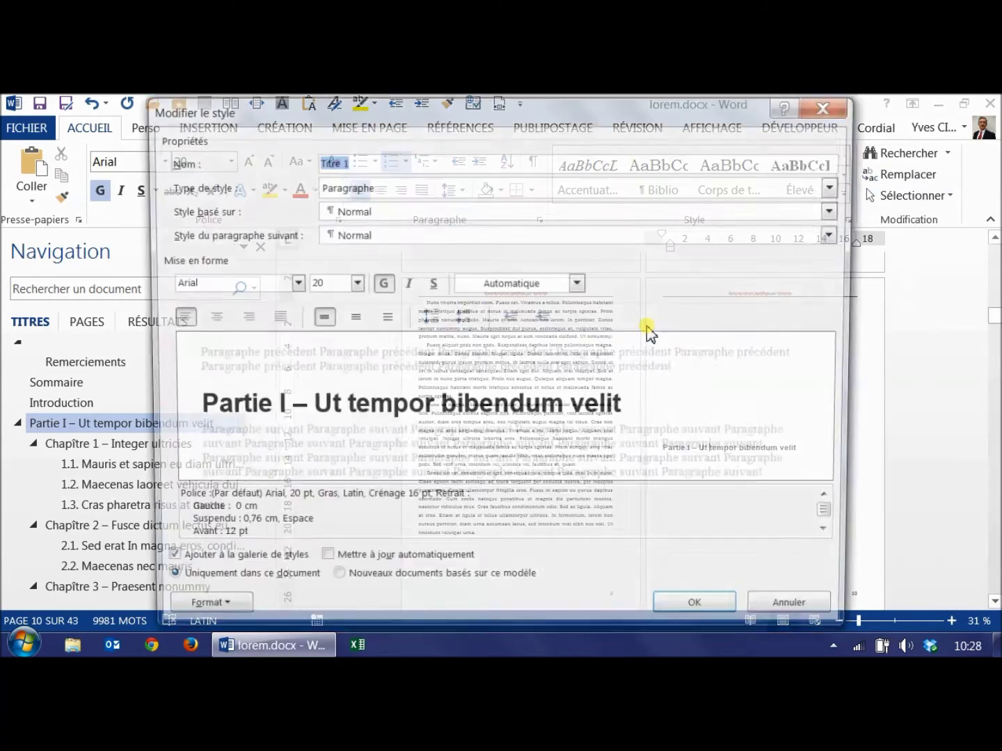
{"action": "left_click", "coordinate": [206, 319]}
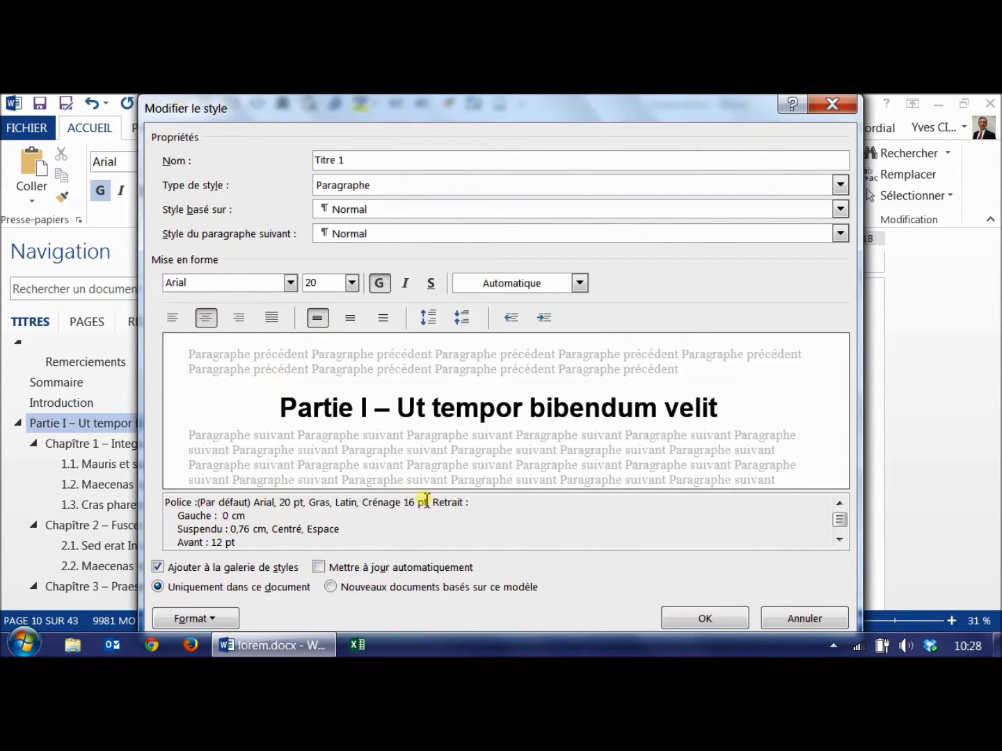
{"action": "left_click", "coordinate": [705, 618]}
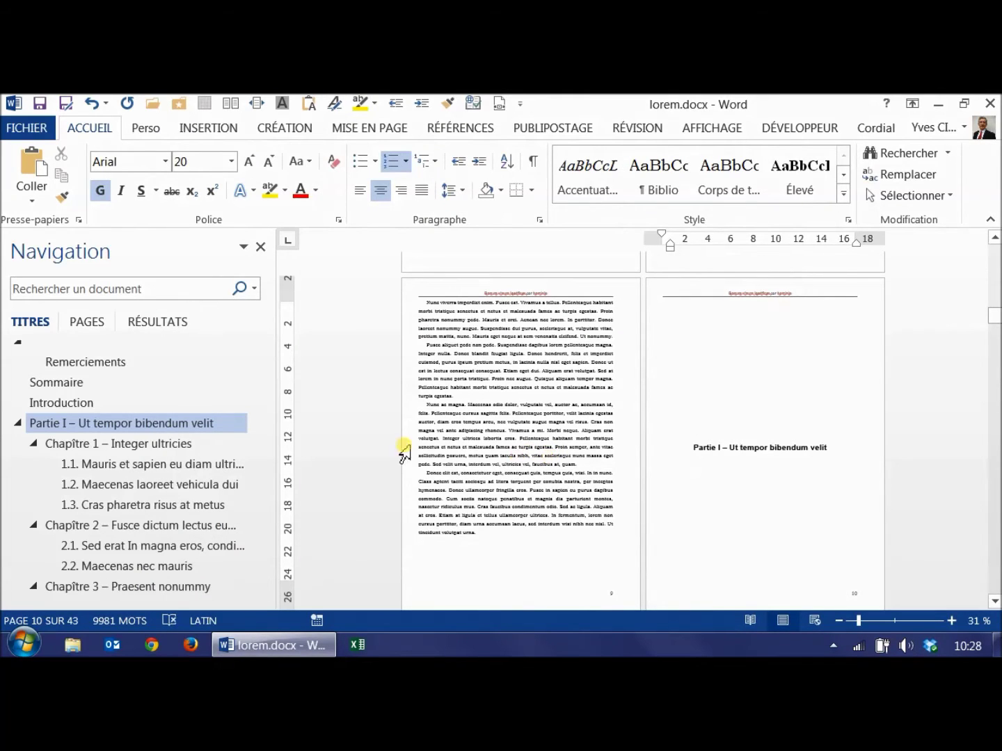
Step: Insert a next-page section break at the end of the paragraph preceding the Partie II – Duis erat heading
{"action": "left_click_drag", "start_coordinate": [265, 433], "coordinate": [267, 487]}
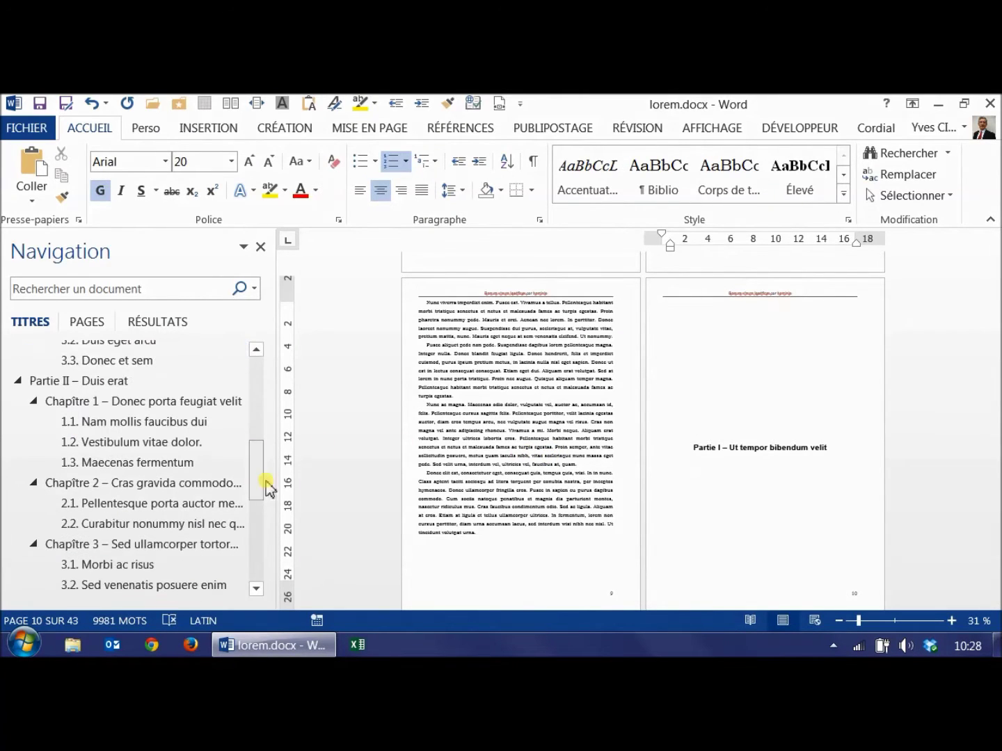
{"action": "left_click", "coordinate": [119, 380]}
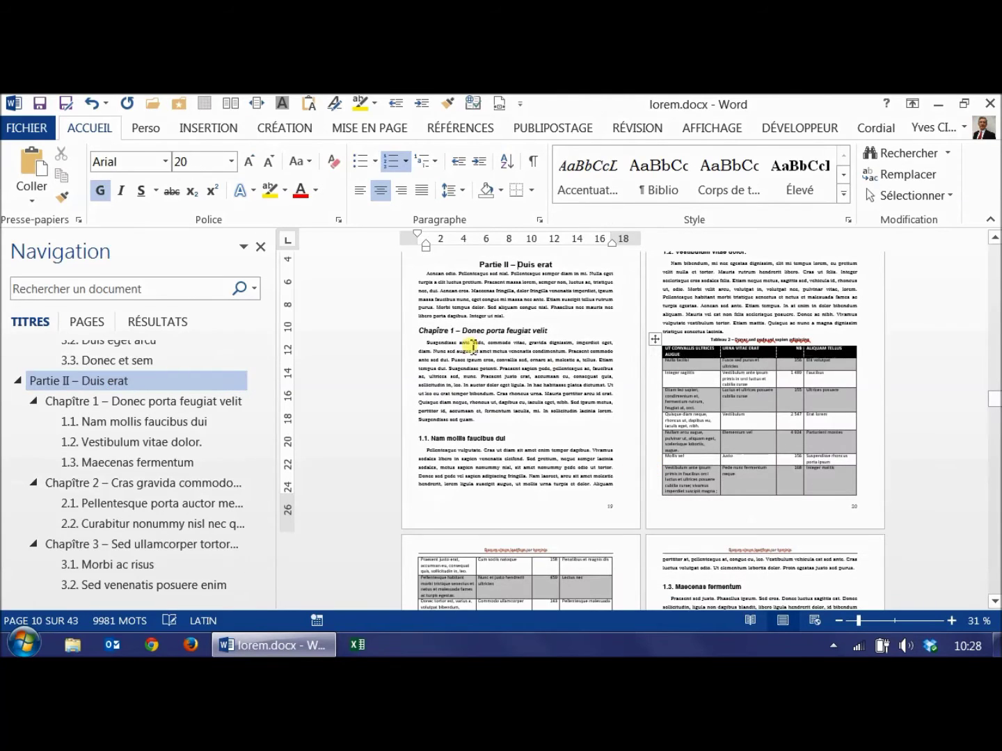
{"action": "left_click", "coordinate": [510, 332]}
{"action": "scroll", "coordinate": [537, 380], "scroll_direction": "up", "scroll_amount": 2}
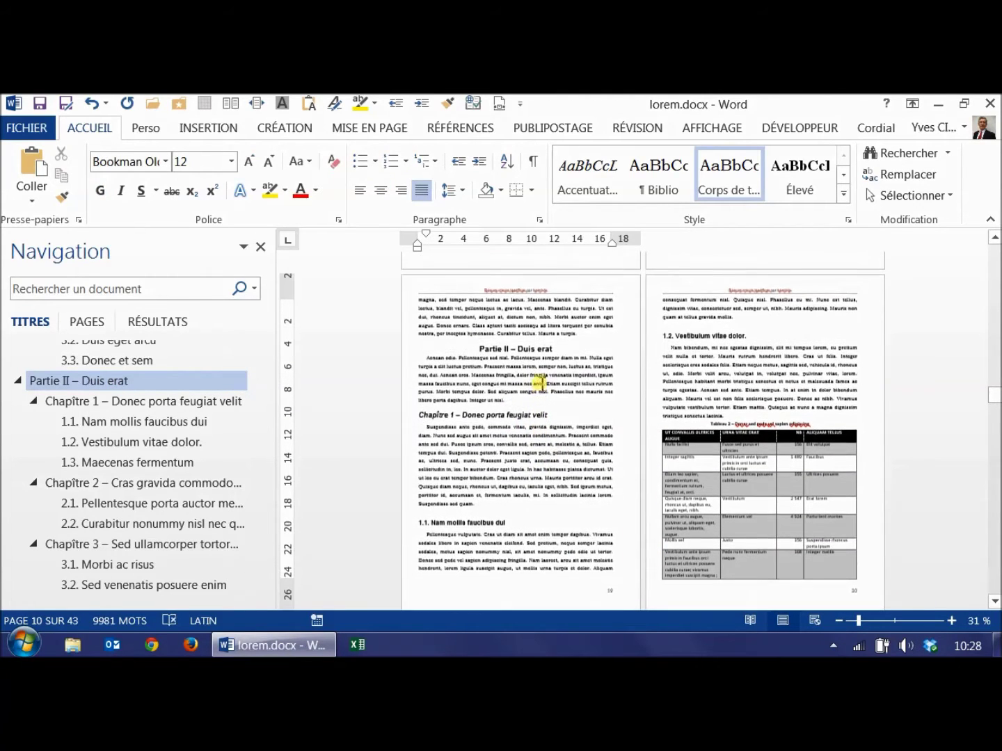
{"action": "left_click", "coordinate": [482, 348]}
{"action": "left_click", "coordinate": [481, 351]}
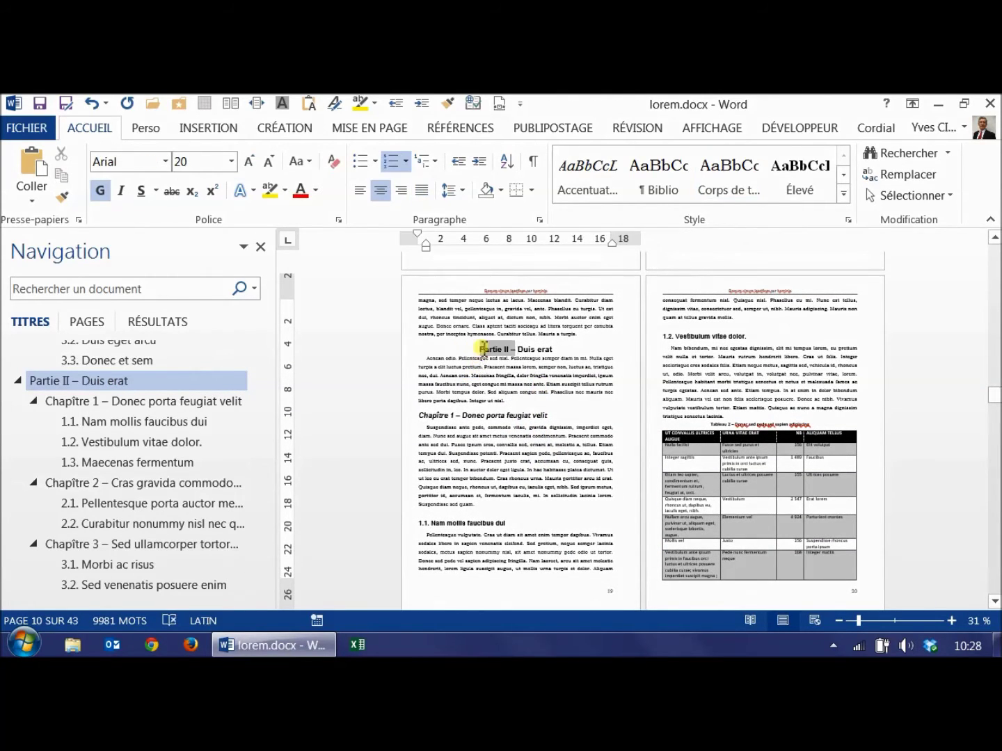
{"action": "left_click", "coordinate": [592, 334]}
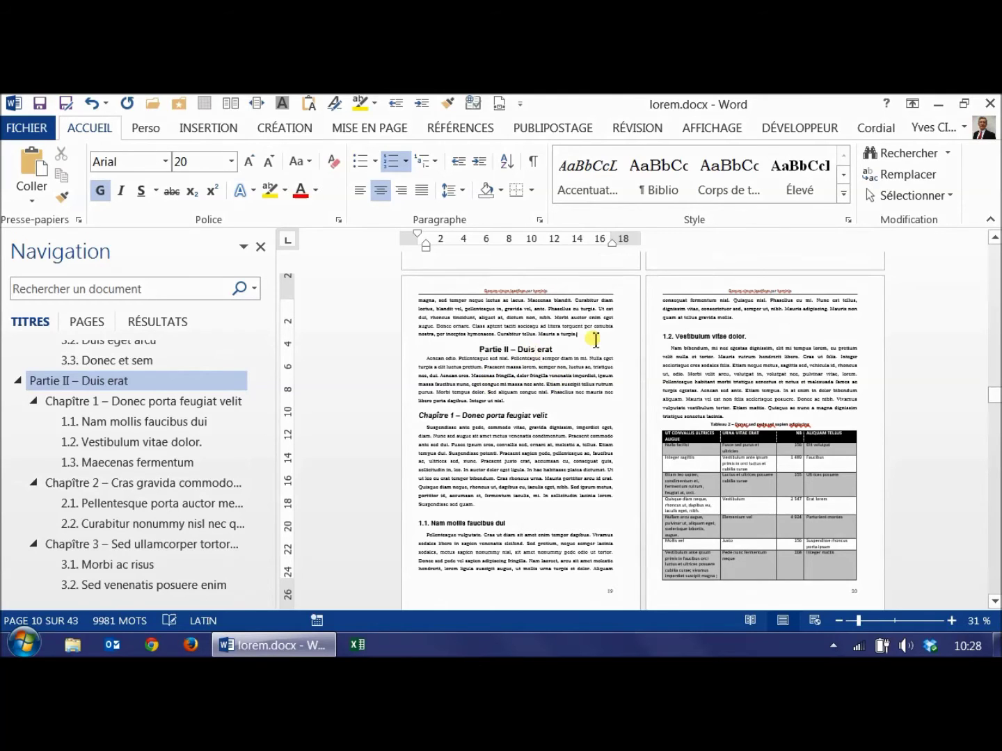
{"action": "left_click", "coordinate": [367, 129]}
{"action": "left_click", "coordinate": [255, 159]}
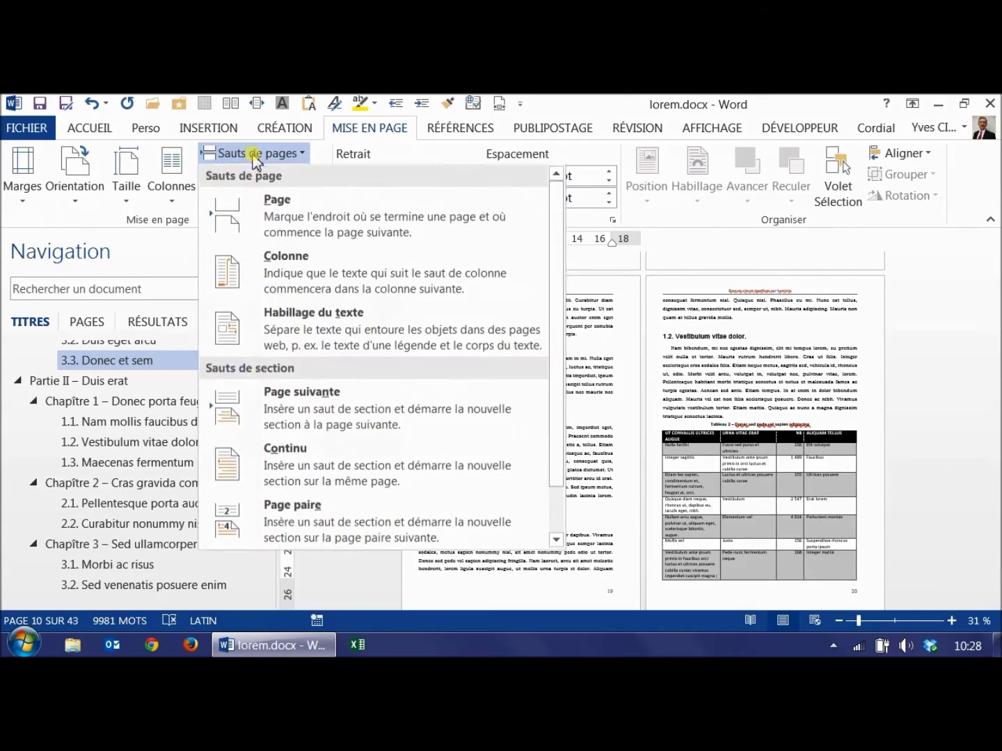
{"action": "left_click", "coordinate": [268, 416]}
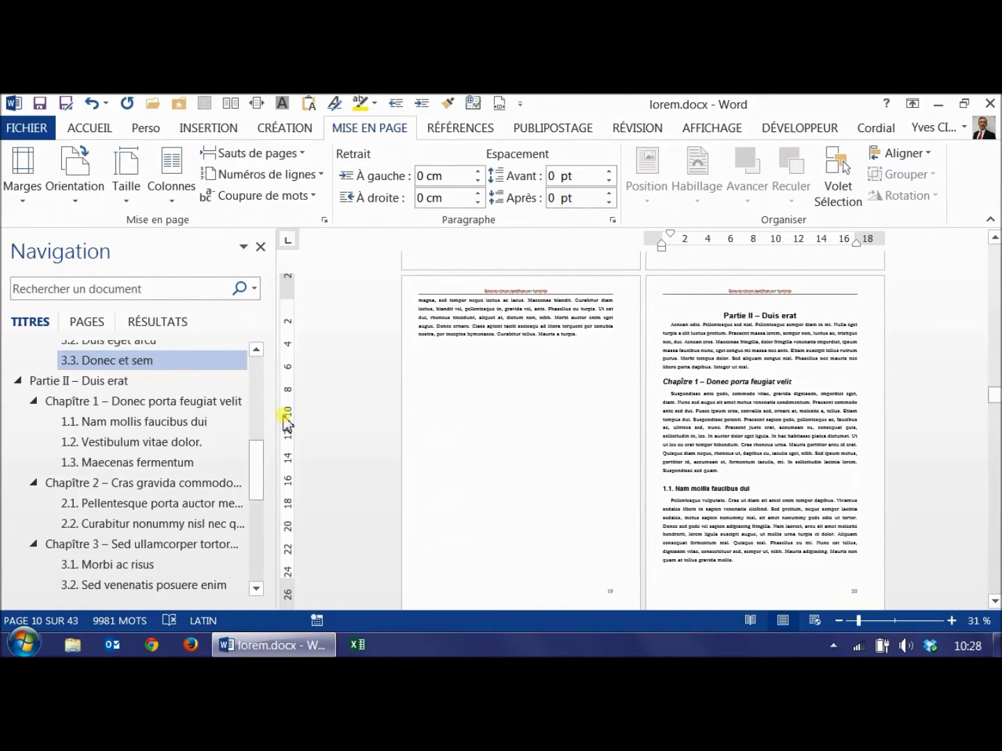
Step: Insert a next-page section break directly after the Partie II – Duis erat heading
{"action": "left_click", "coordinate": [804, 317]}
{"action": "left_click", "coordinate": [280, 166]}
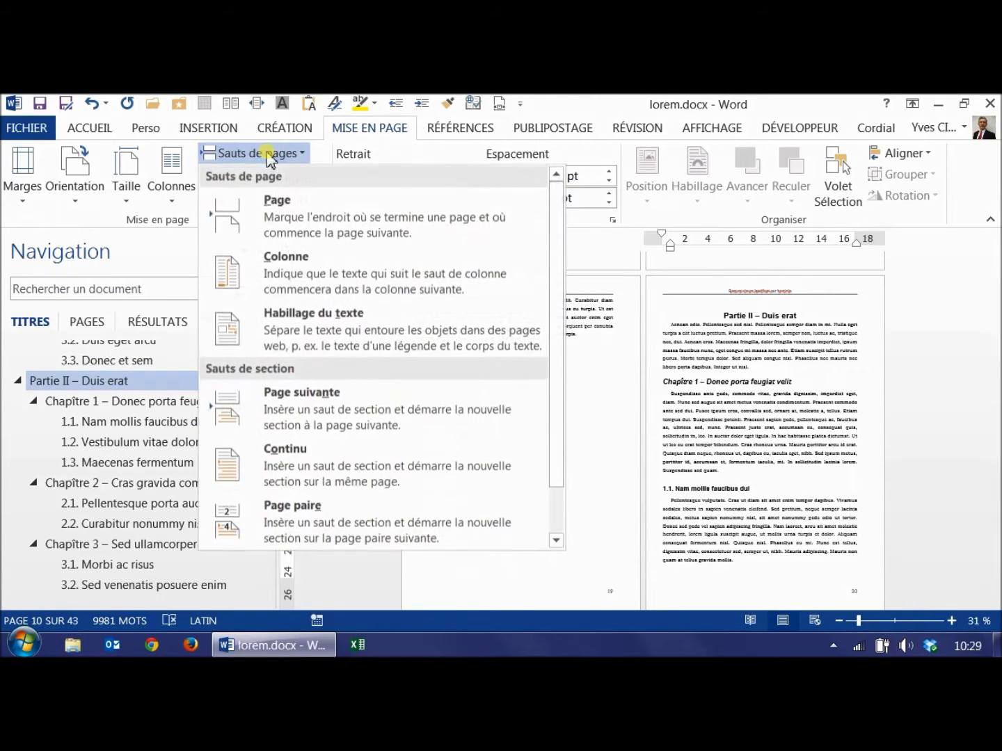
{"action": "left_click", "coordinate": [547, 429]}
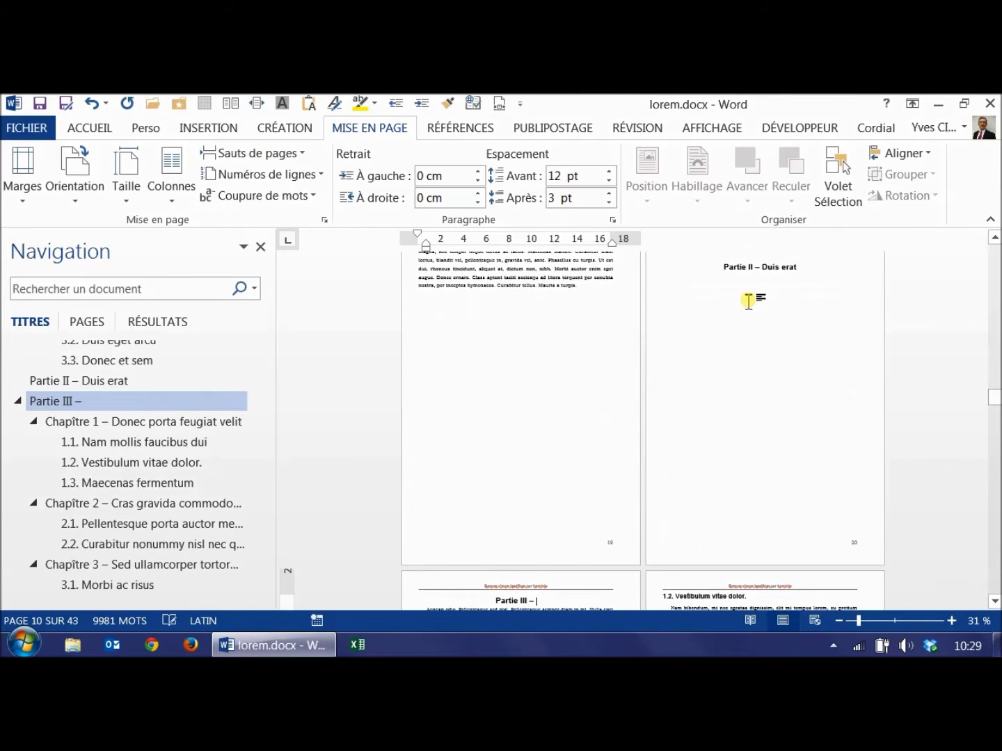
Step: Set the vertical page alignment to Centré for the section containing the Partie II heading
{"action": "left_click", "coordinate": [762, 267]}
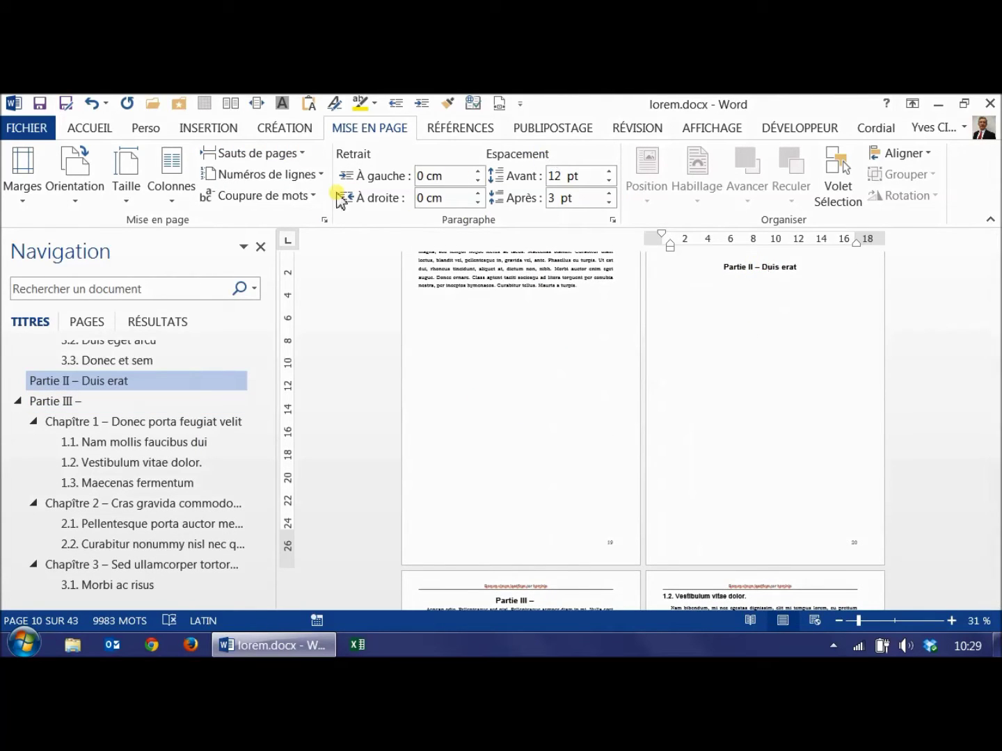
{"action": "left_click", "coordinate": [325, 220]}
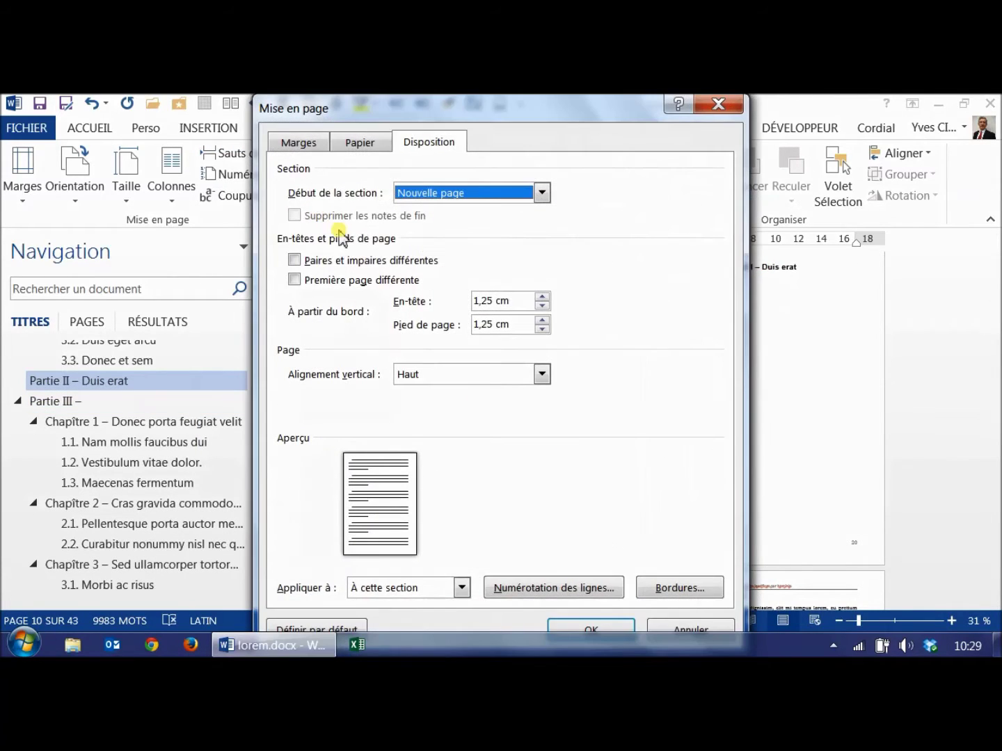
{"action": "left_click", "coordinate": [481, 374]}
{"action": "left_click", "coordinate": [471, 409]}
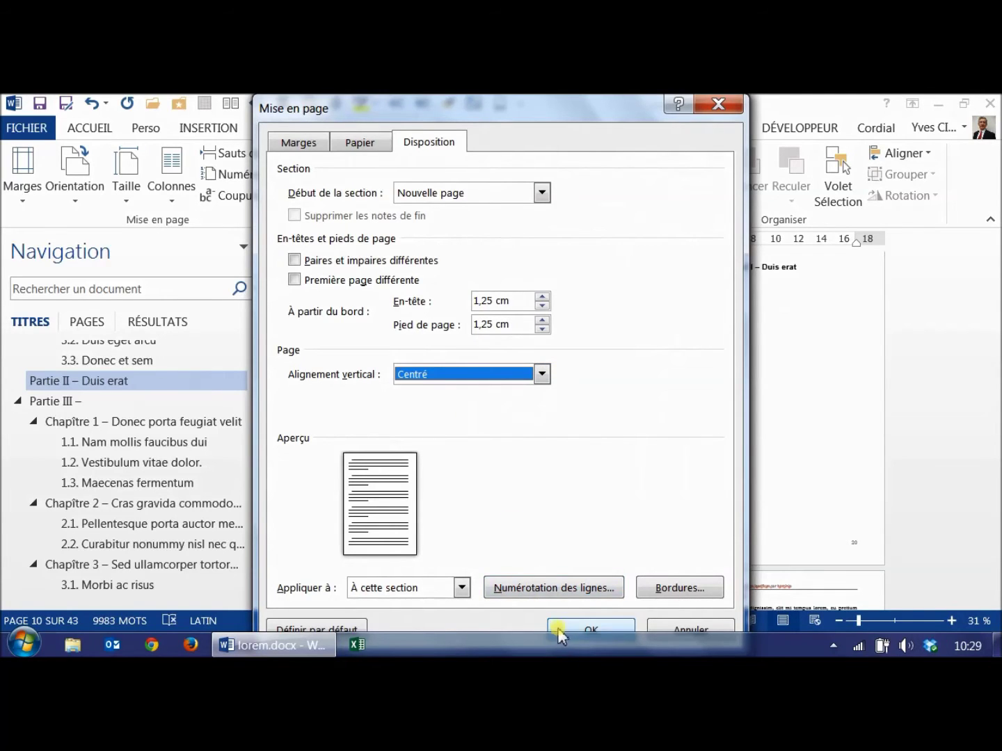
{"action": "left_click", "coordinate": [559, 628]}
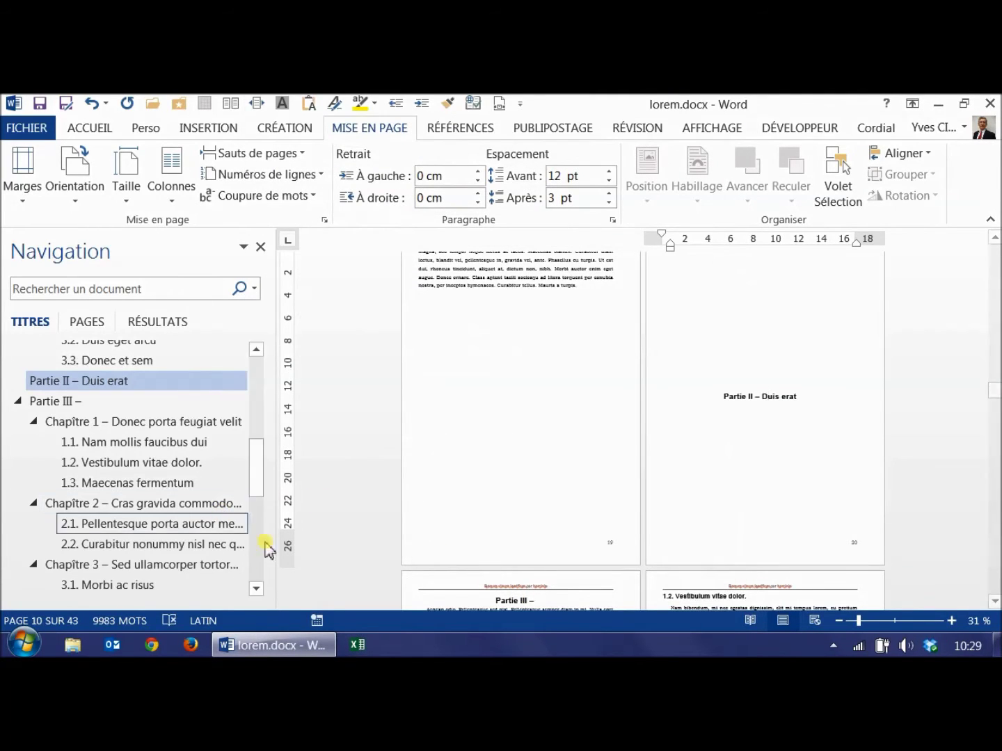
Step: Go to the empty Partie III heading following the Partie II title page and remove it
{"action": "scroll", "coordinate": [268, 512], "scroll_direction": "down", "scroll_amount": 2}
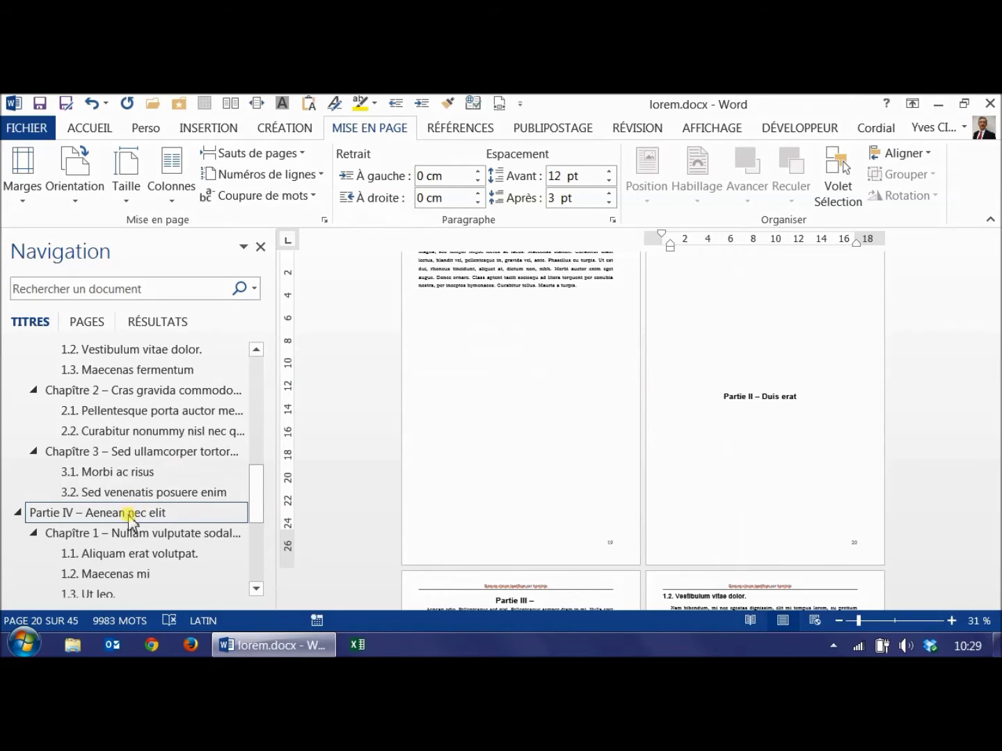
{"action": "left_click_drag", "start_coordinate": [258, 511], "coordinate": [256, 487]}
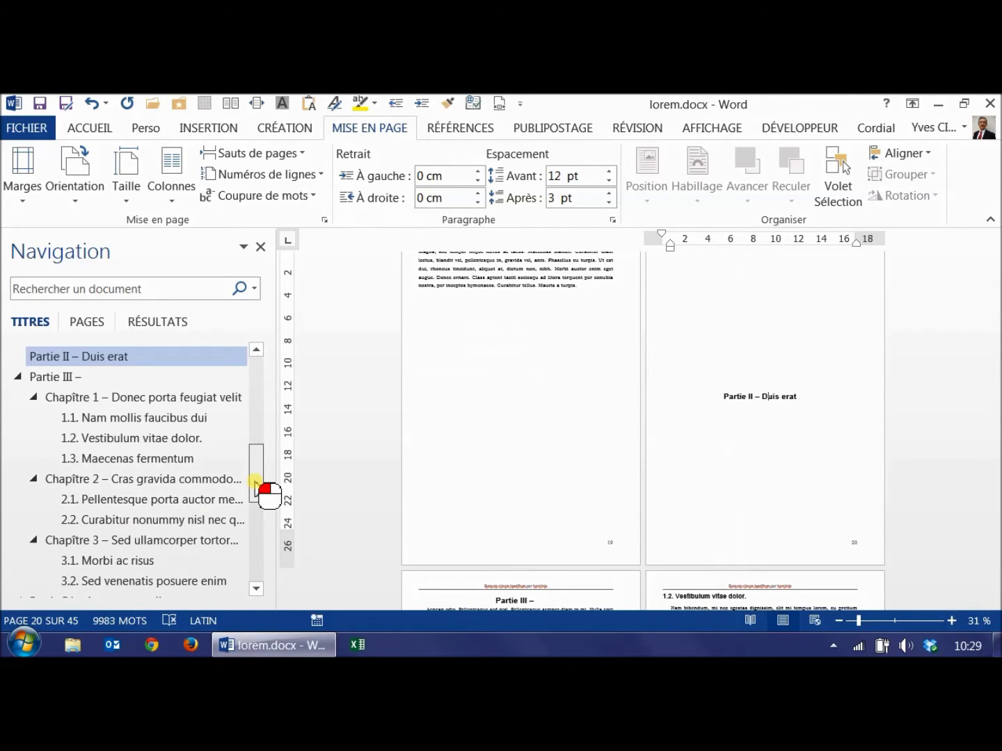
{"action": "left_click", "coordinate": [57, 378]}
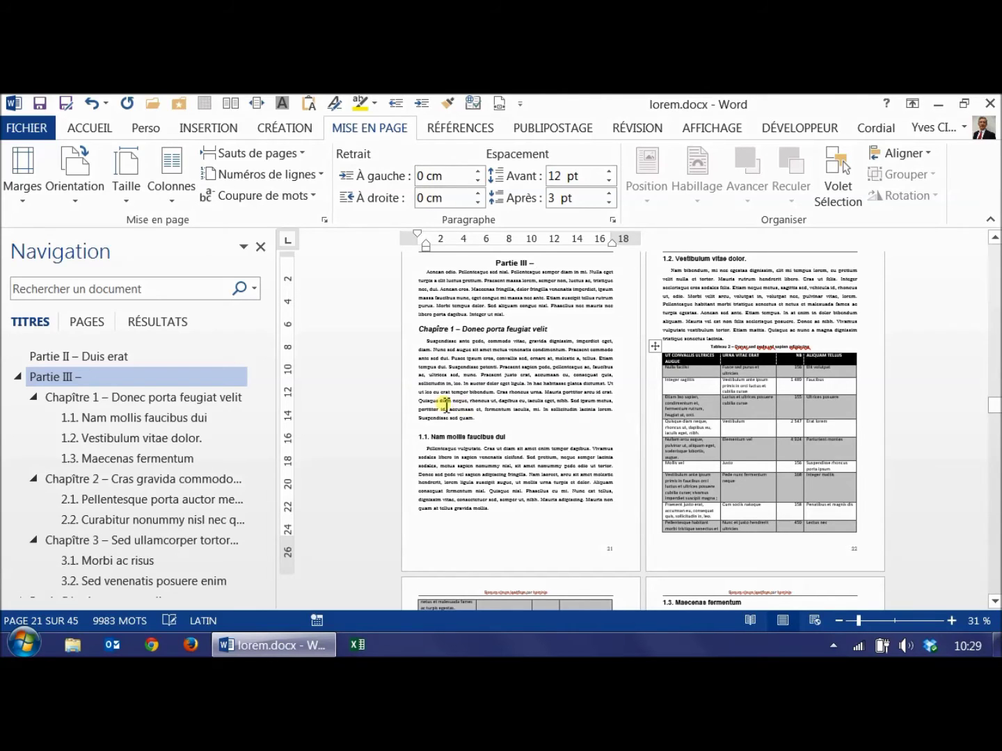
{"action": "left_click_drag", "start_coordinate": [259, 474], "coordinate": [259, 449]}
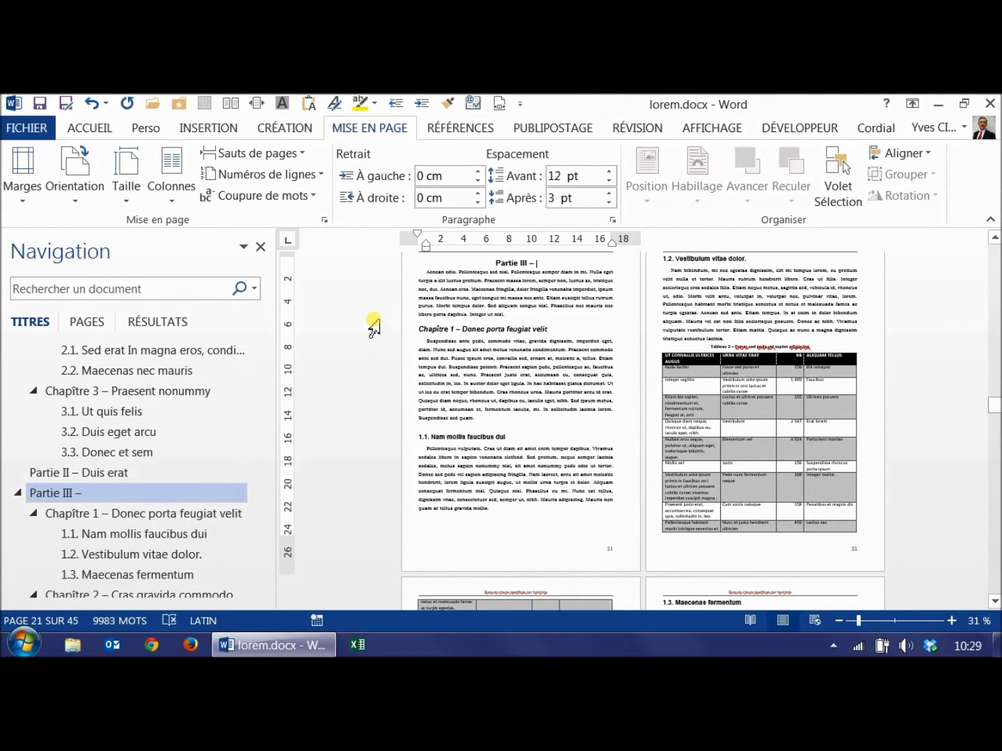
{"action": "key", "text": "ctrl+z"}
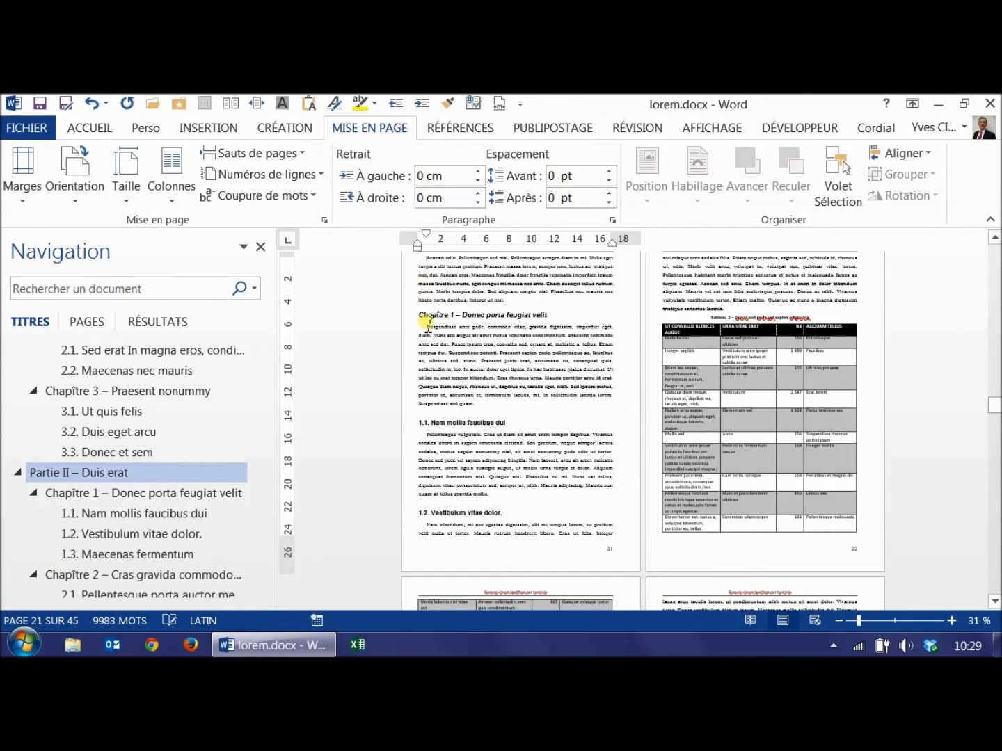
Step: Insert a next-page section break at the end of the paragraph preceding the Partie III – Aenean nec elit heading
{"action": "left_click_drag", "start_coordinate": [254, 459], "coordinate": [268, 510]}
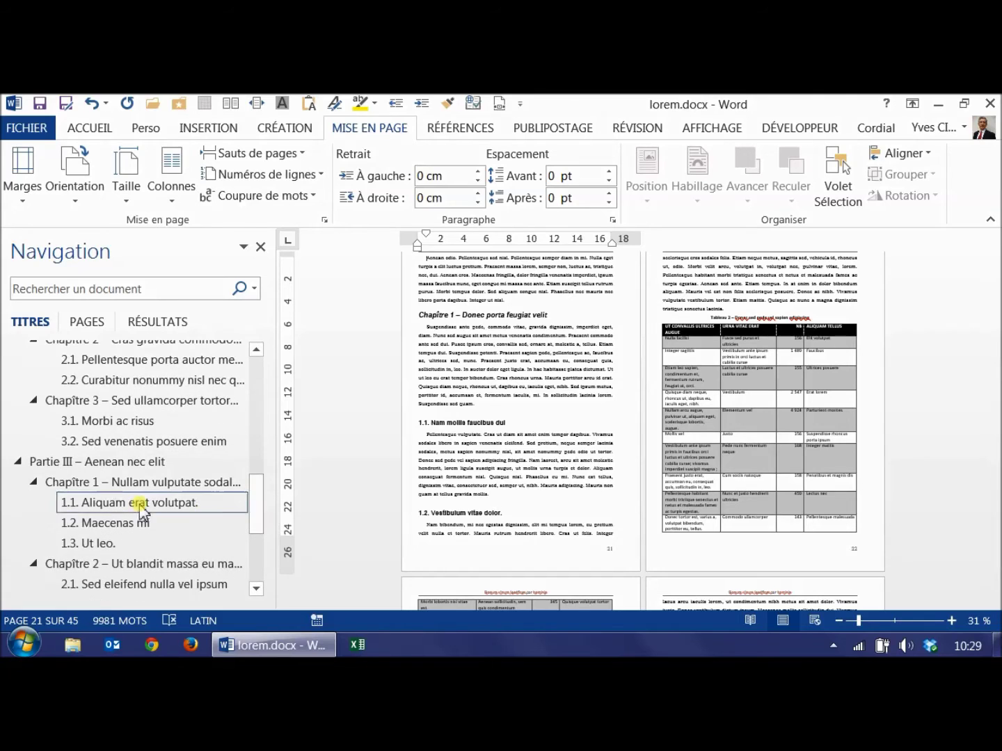
{"action": "left_click", "coordinate": [103, 461]}
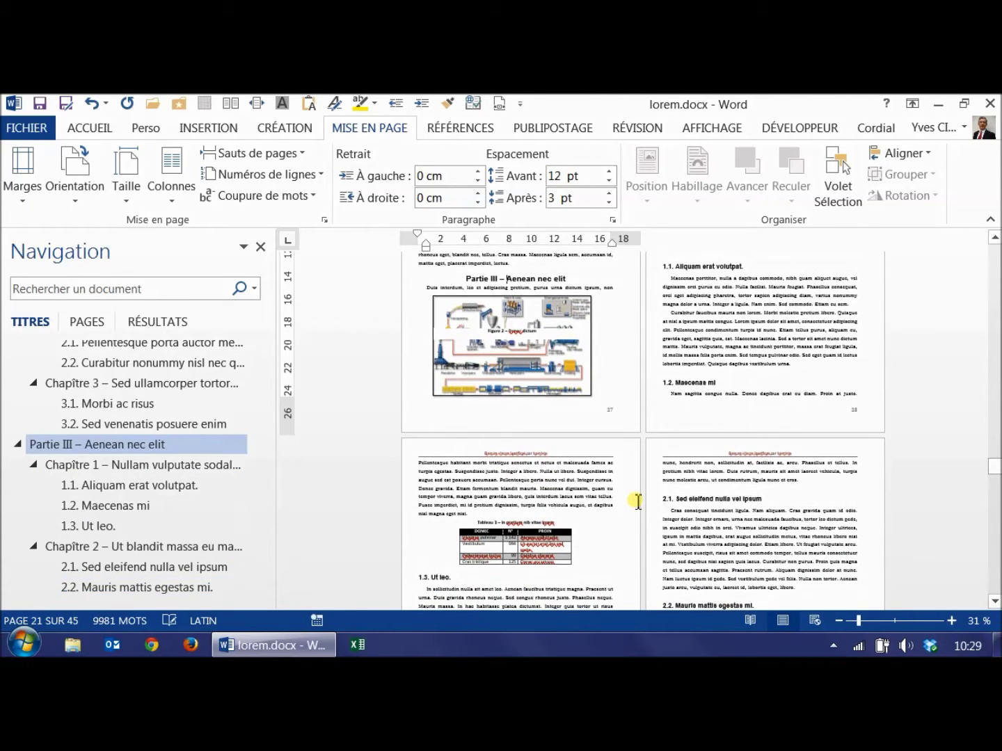
{"action": "left_click", "coordinate": [516, 268]}
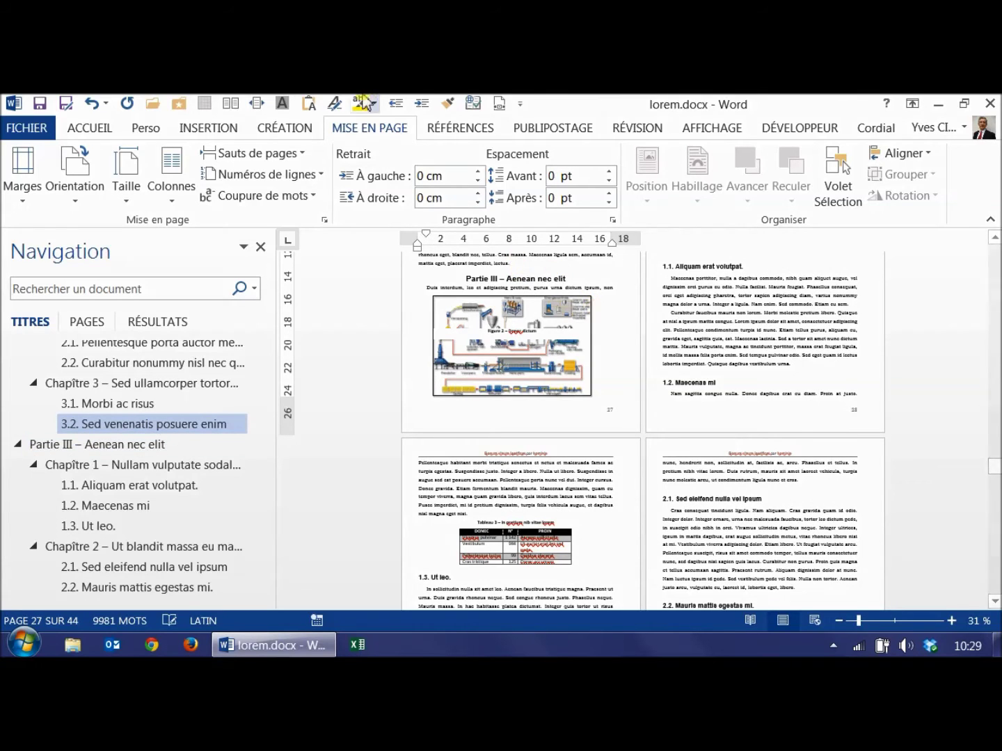
{"action": "left_click", "coordinate": [257, 154]}
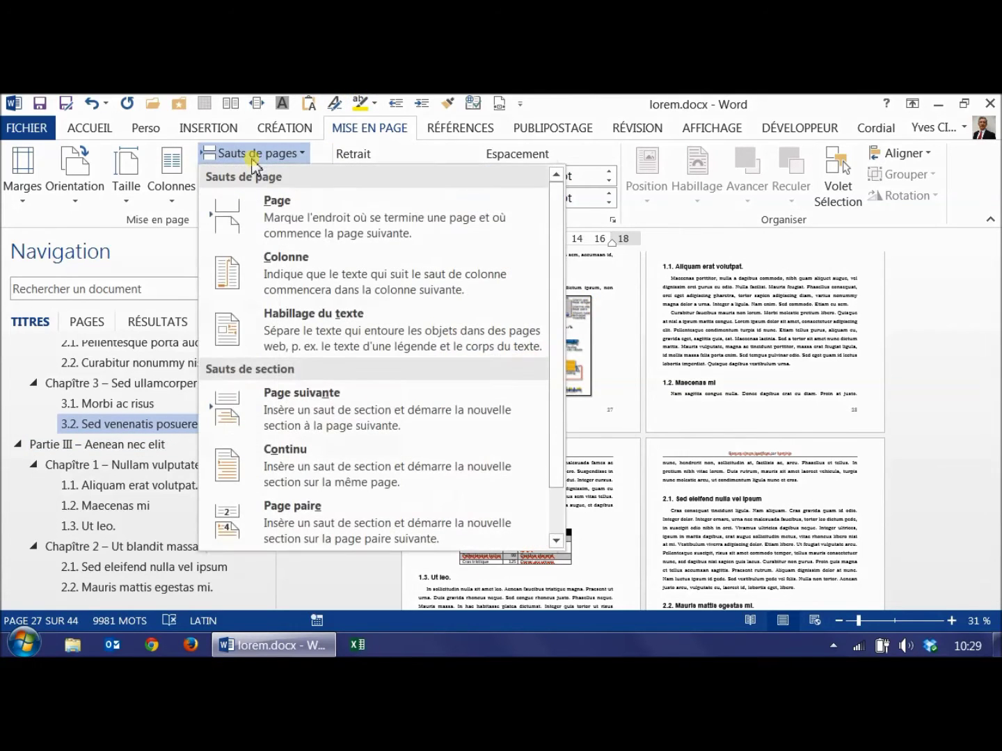
{"action": "left_click", "coordinate": [271, 411]}
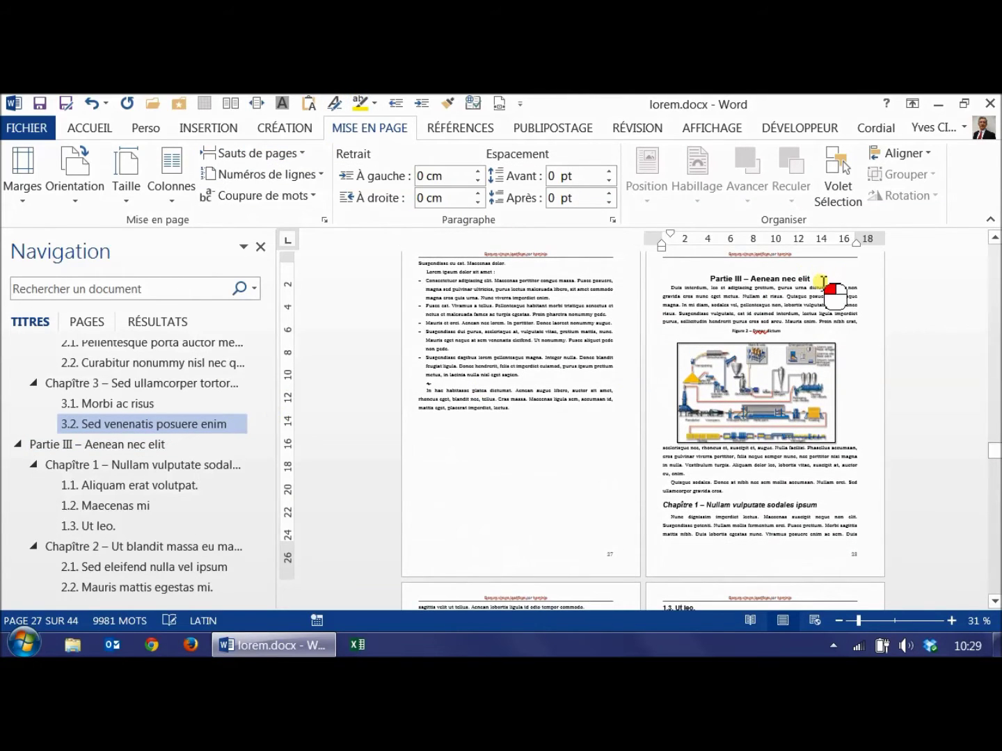
Step: Add a new line after the Partie III – Aenean nec elit heading and insert a next-page section break there
{"action": "left_click", "coordinate": [811, 279]}
{"action": "key", "text": "Return"}
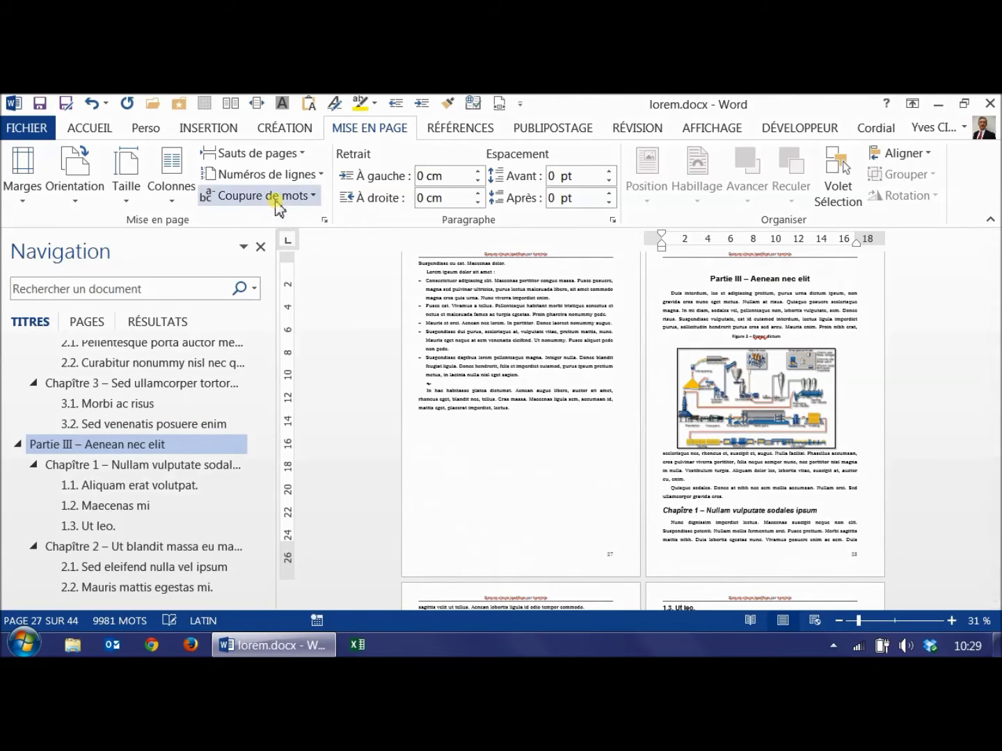
{"action": "left_click", "coordinate": [256, 154]}
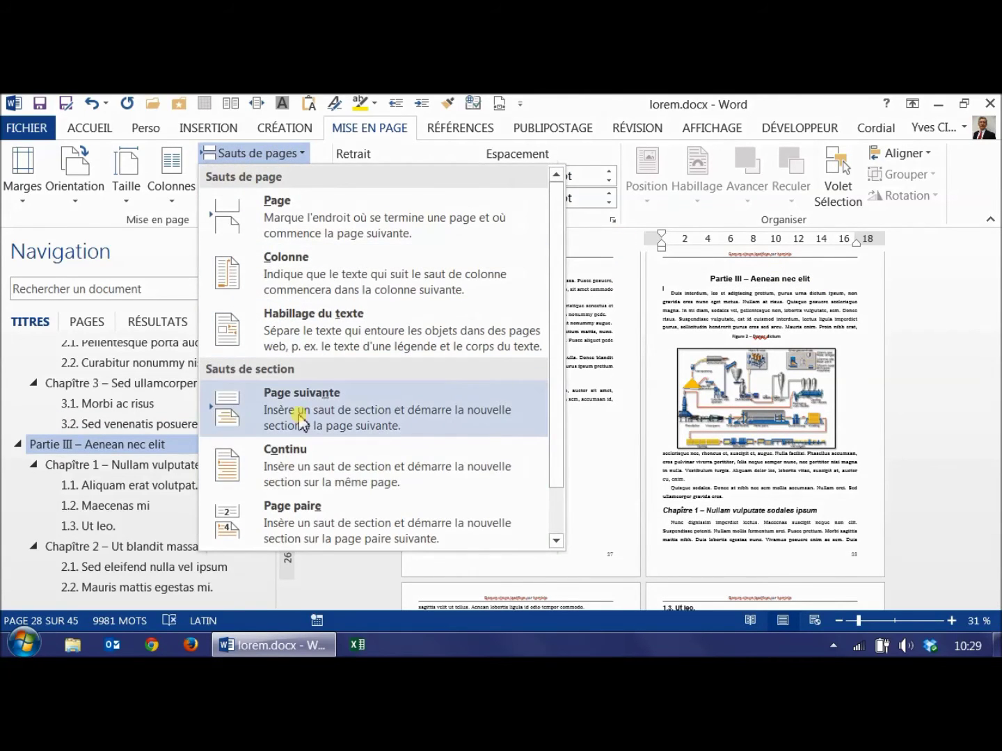
{"action": "left_click", "coordinate": [299, 417]}
{"action": "scroll", "coordinate": [691, 434], "scroll_direction": "down", "scroll_amount": 1}
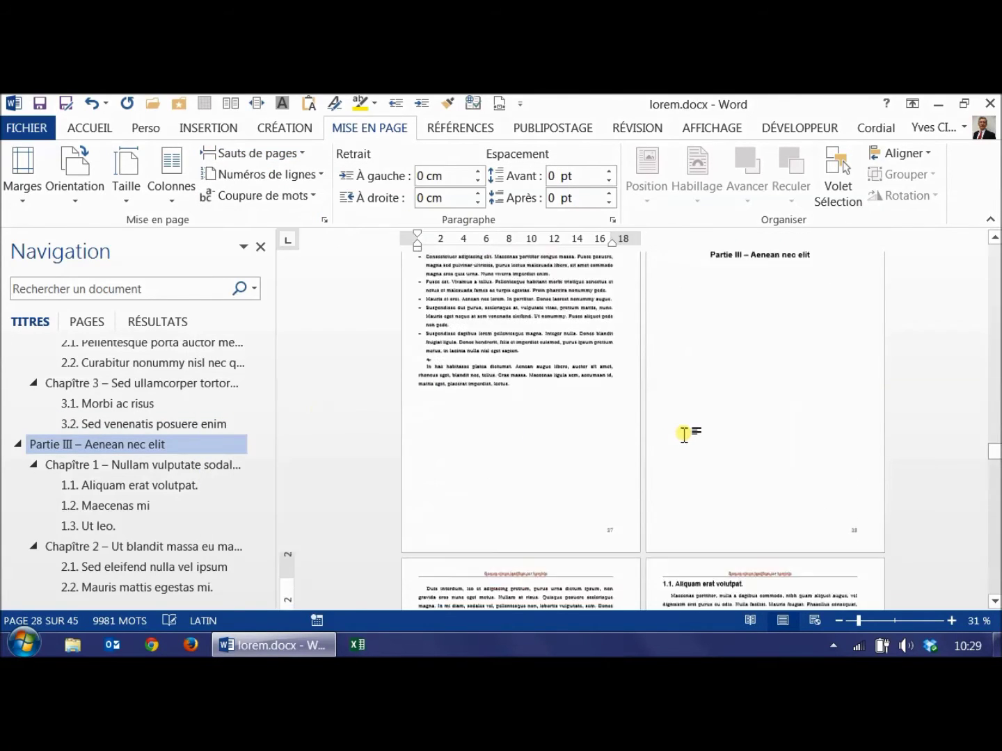
Step: Set the vertical page alignment to Centré for the section containing the Partie III heading
{"action": "scroll", "coordinate": [742, 301], "scroll_direction": "up", "scroll_amount": 1}
{"action": "left_click", "coordinate": [756, 281]}
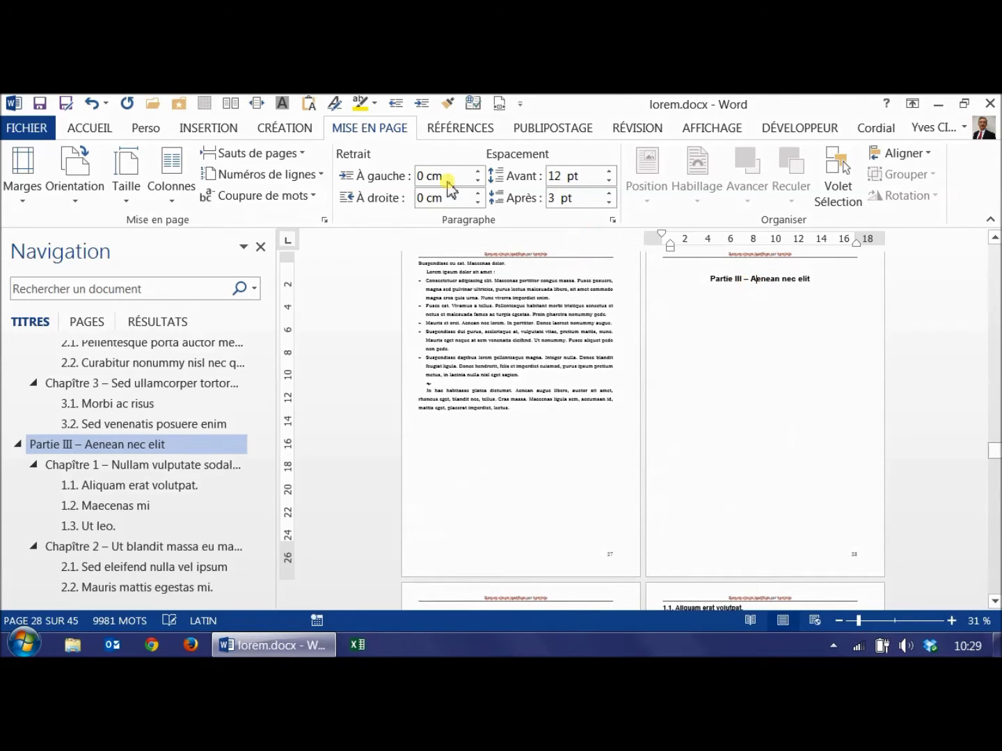
{"action": "left_click", "coordinate": [324, 221]}
{"action": "left_click", "coordinate": [435, 377]}
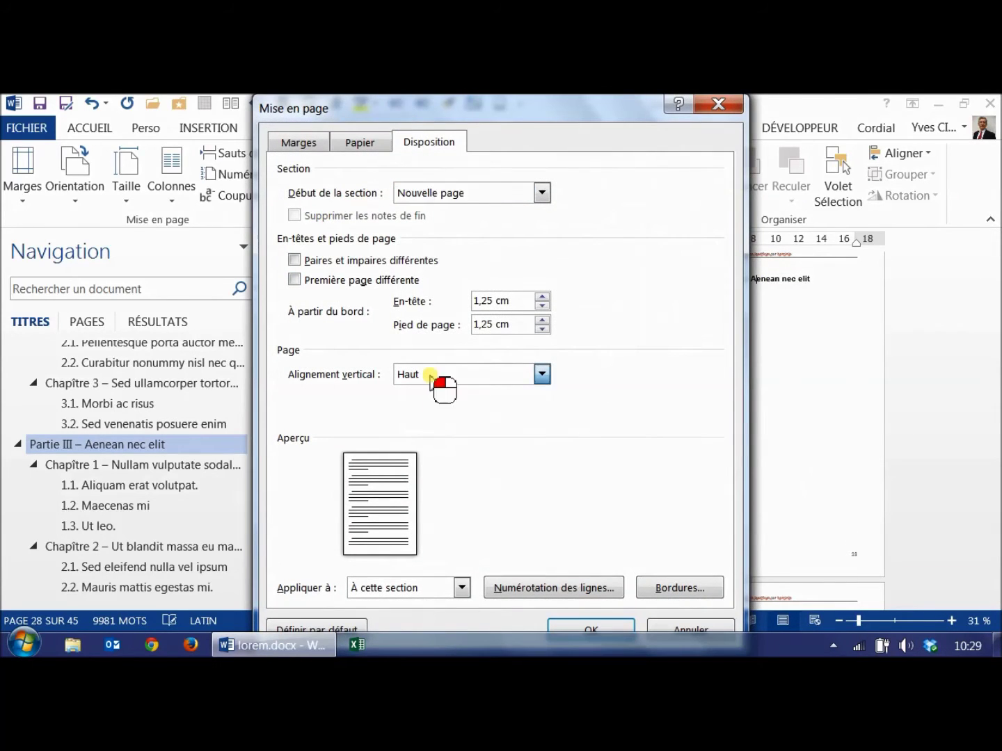
{"action": "left_click", "coordinate": [420, 405]}
{"action": "left_click", "coordinate": [591, 629]}
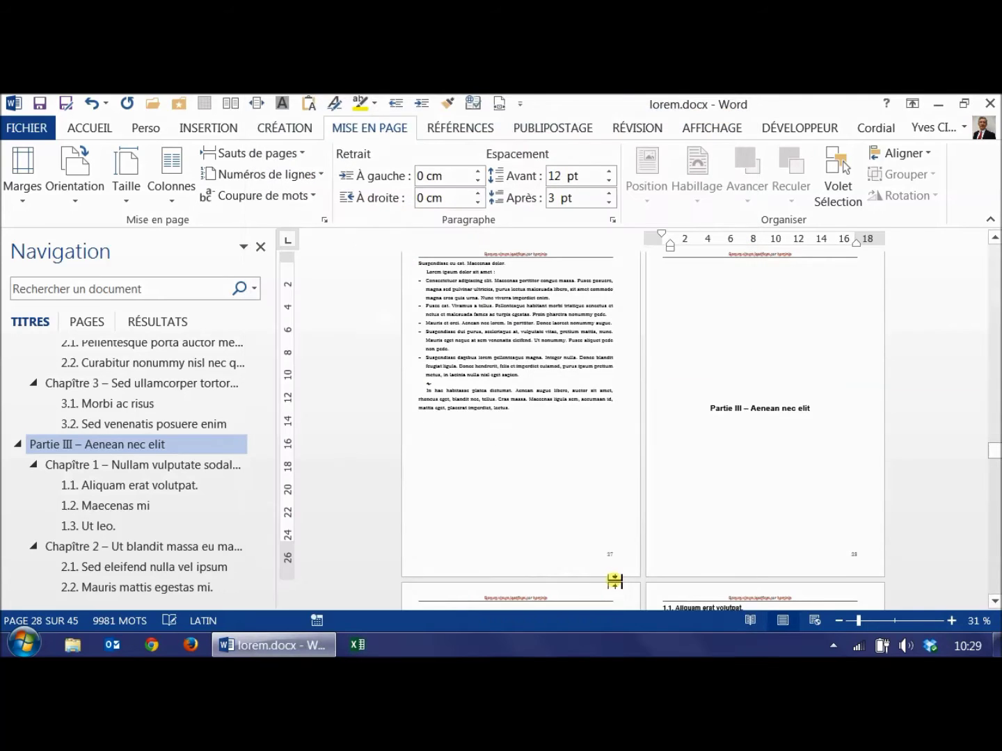
Step: Close the Navigation pane and return to the beginning of the document
{"action": "scroll", "coordinate": [617, 580], "scroll_direction": "down", "scroll_amount": 2}
{"action": "left_click", "coordinate": [523, 495]}
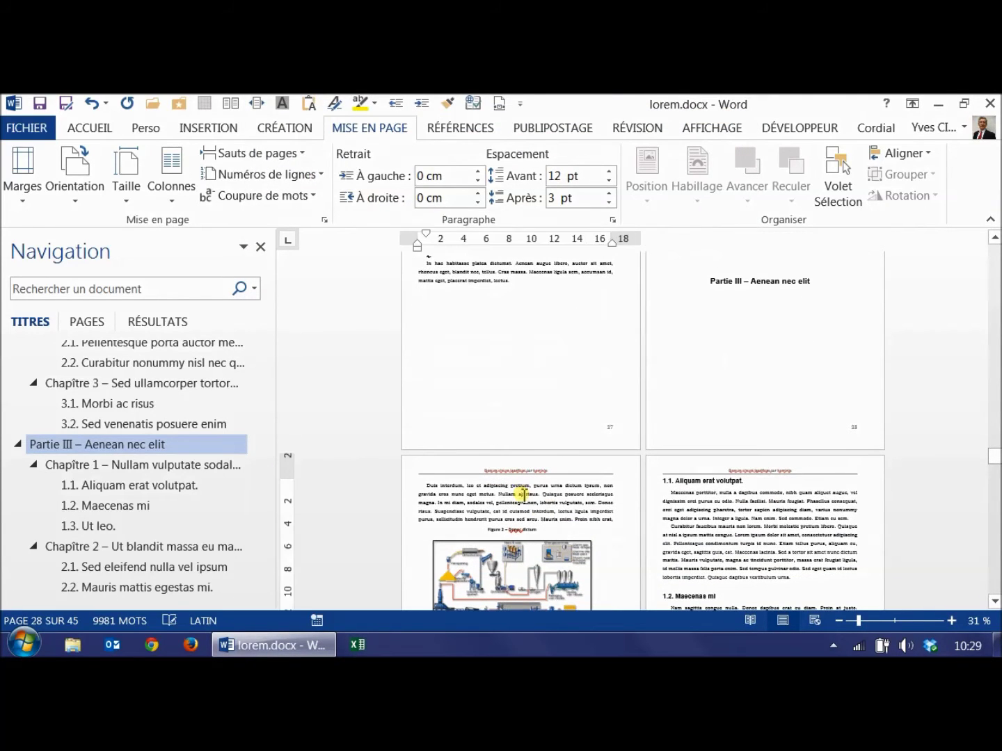
{"action": "left_click", "coordinate": [261, 247]}
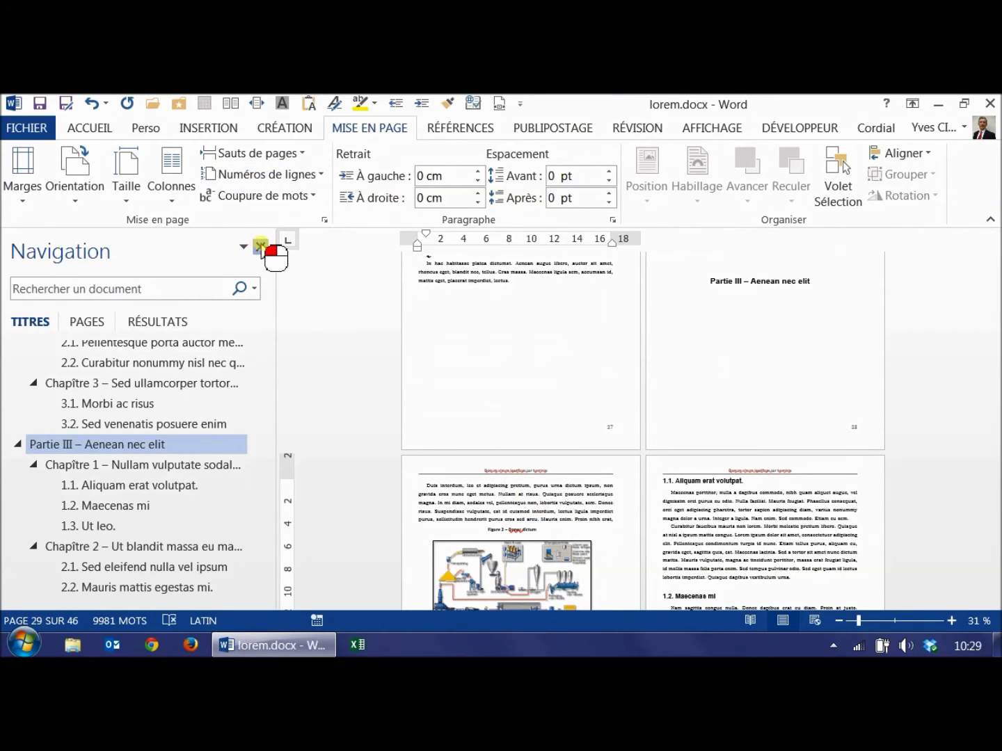
{"action": "scroll", "coordinate": [439, 470], "scroll_direction": "up", "scroll_amount": 7}
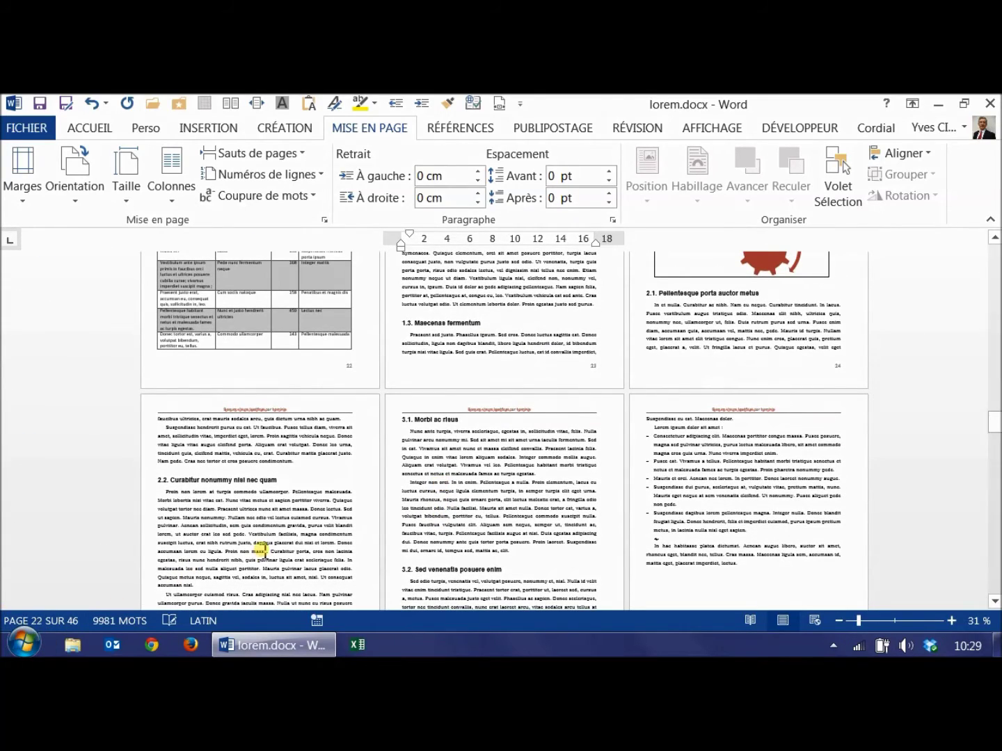
{"action": "left_click", "coordinate": [263, 536]}
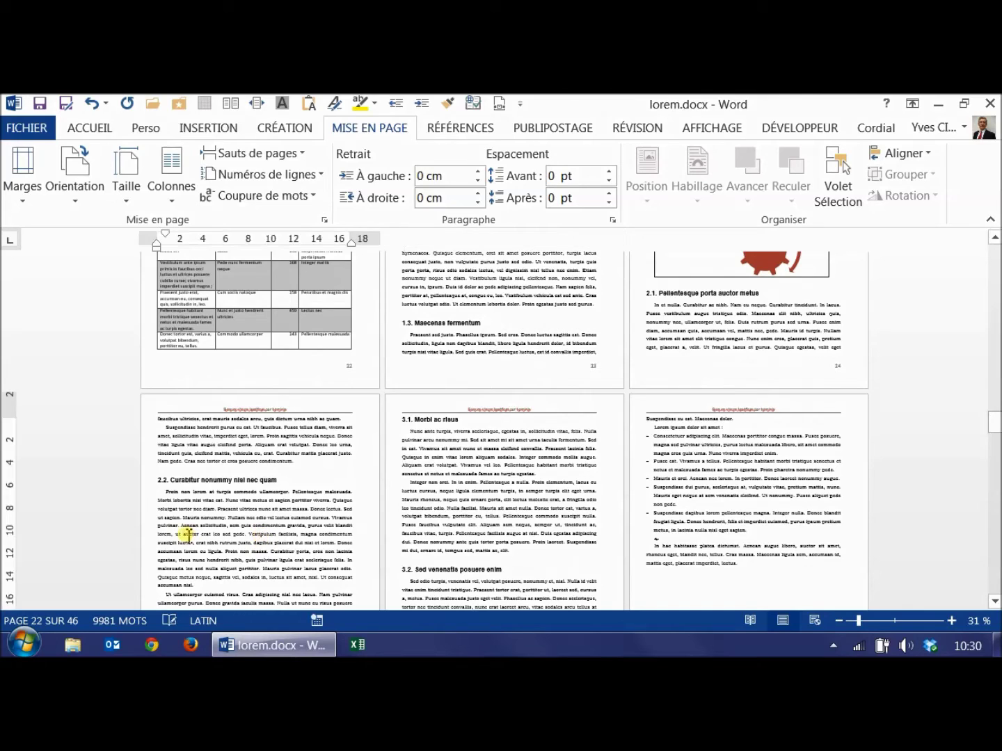
{"action": "scroll", "coordinate": [218, 541], "scroll_direction": "up", "scroll_amount": 5}
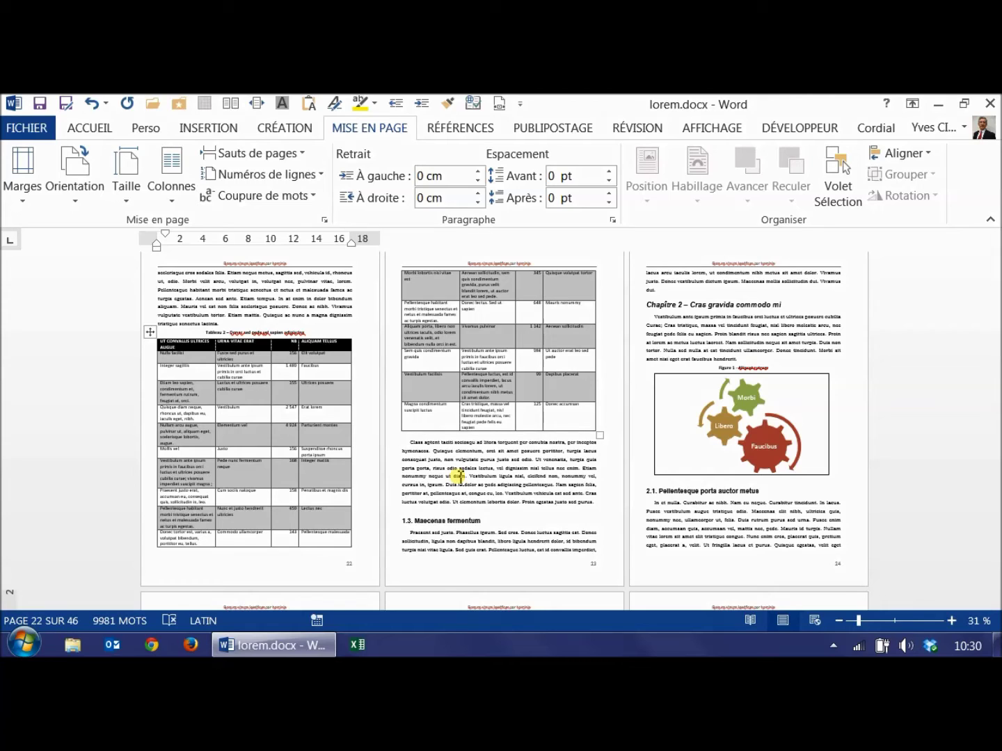
{"action": "left_click", "coordinate": [457, 476]}
{"action": "key", "text": "ctrl+Home"}
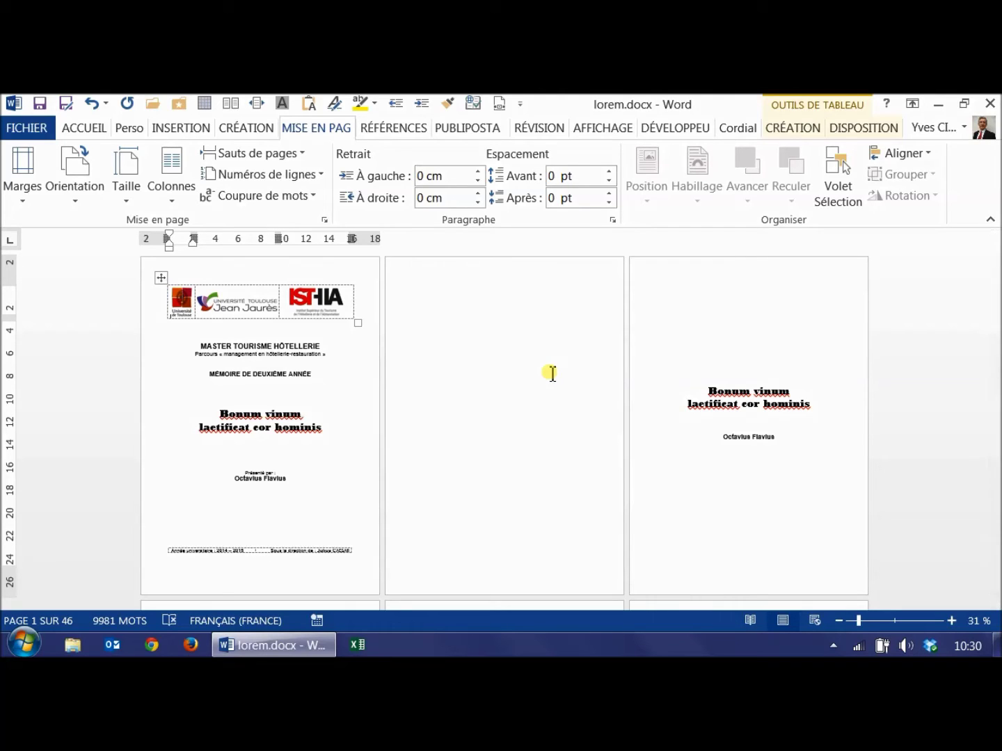
Step: Insert a page break before the university disclaimer text on the page following the inner title page
{"action": "left_click", "coordinate": [730, 394]}
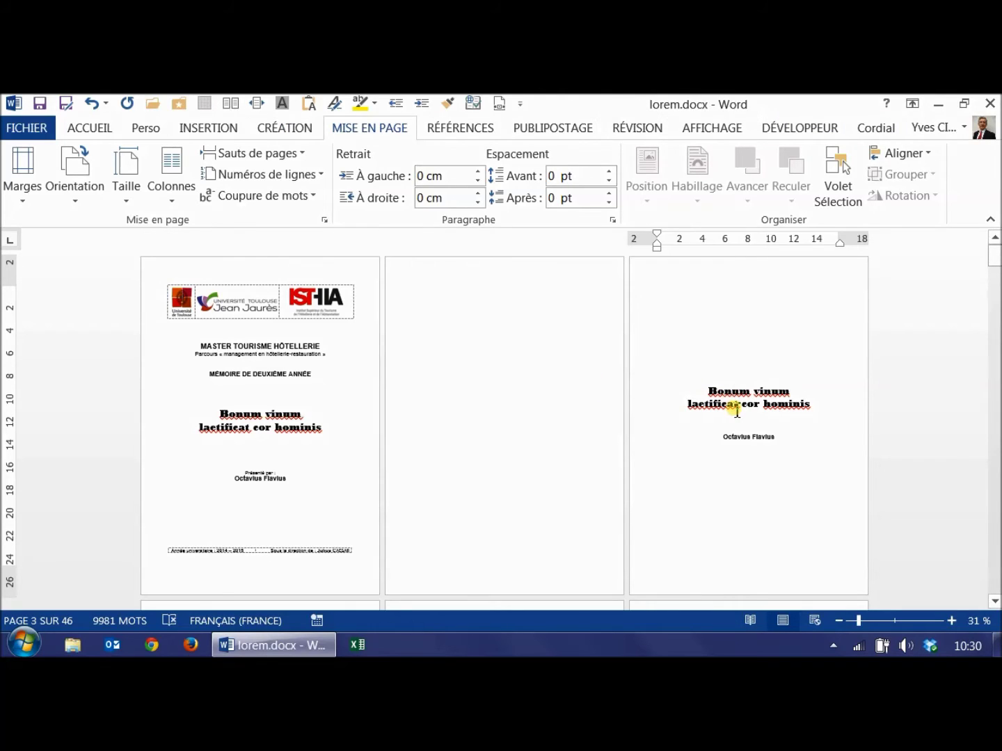
{"action": "scroll", "coordinate": [736, 410], "scroll_direction": "down", "scroll_amount": 5}
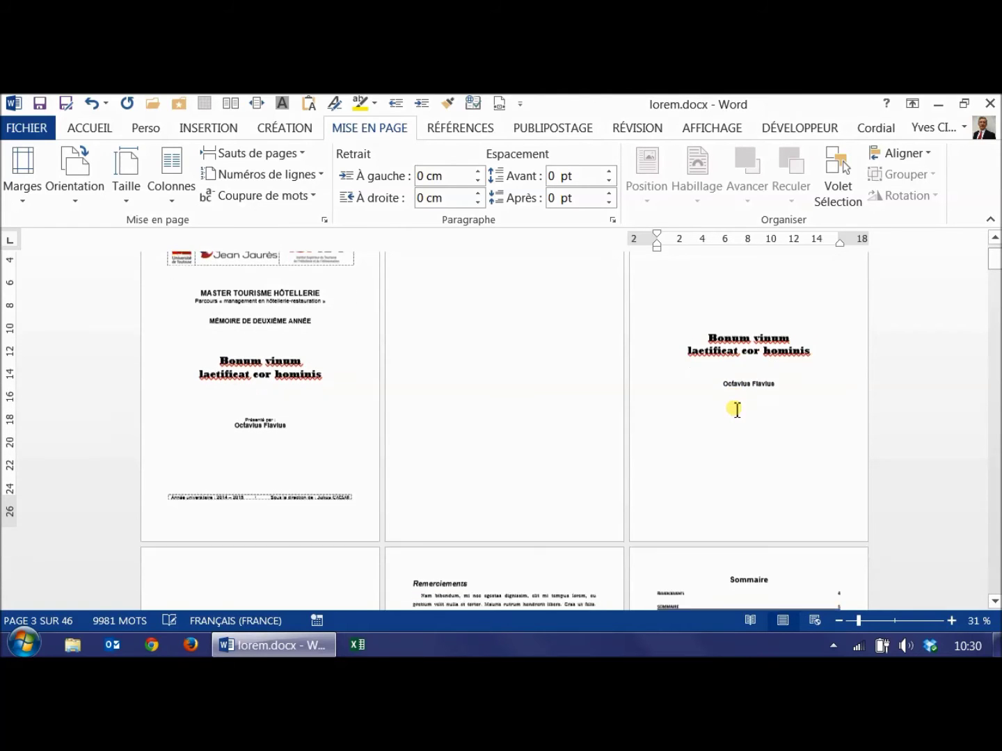
{"action": "scroll", "coordinate": [588, 461], "scroll_direction": "down", "scroll_amount": 2}
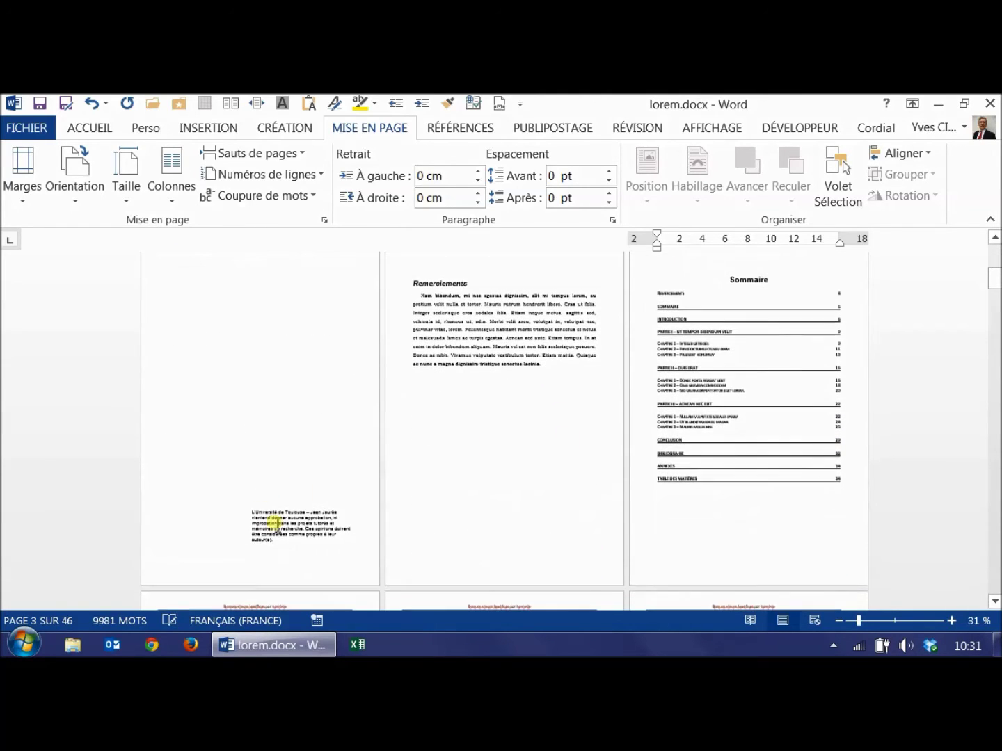
{"action": "left_click", "coordinate": [286, 540]}
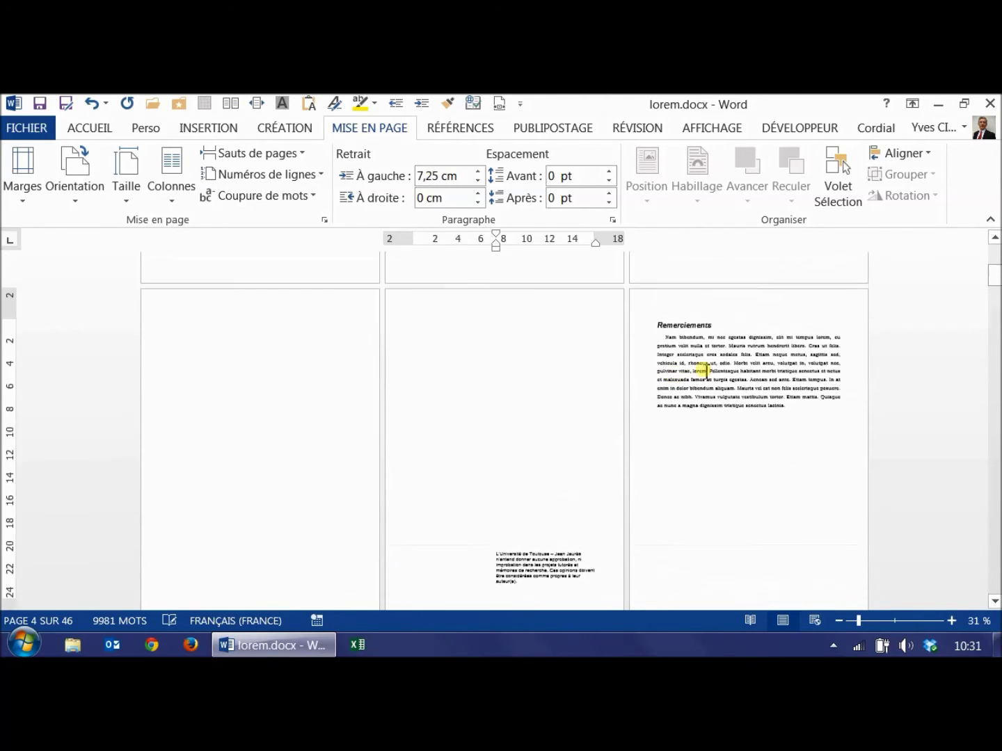
Step: Insert a page break directly before the Remerciements heading
{"action": "left_click", "coordinate": [699, 339]}
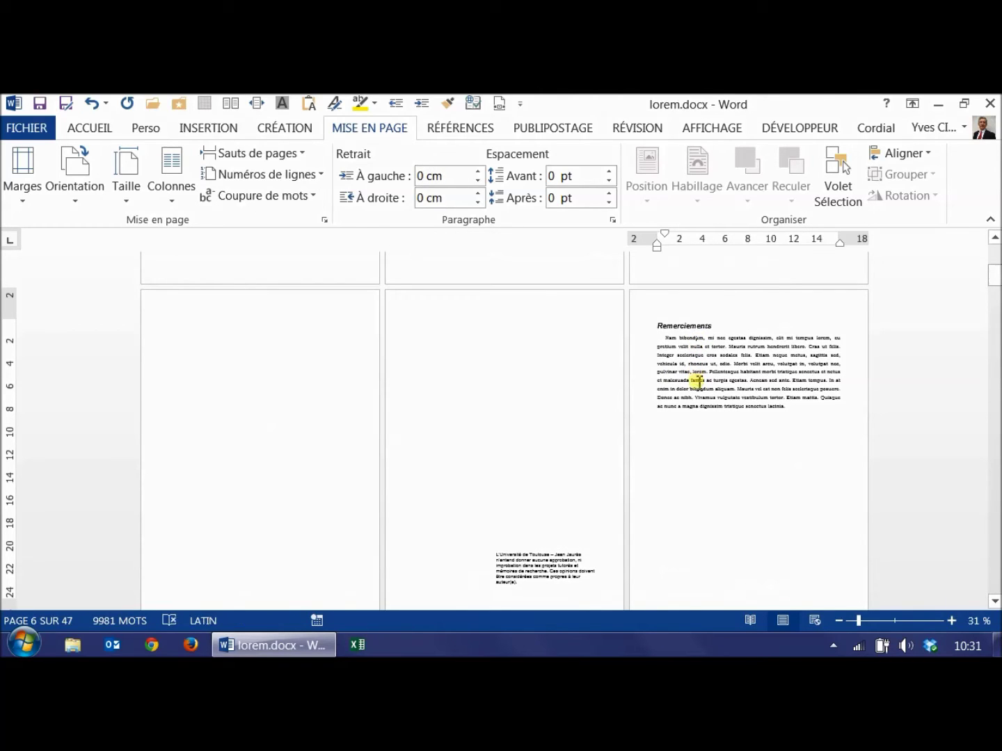
{"action": "left_click", "coordinate": [663, 325]}
{"action": "left_click", "coordinate": [682, 408]}
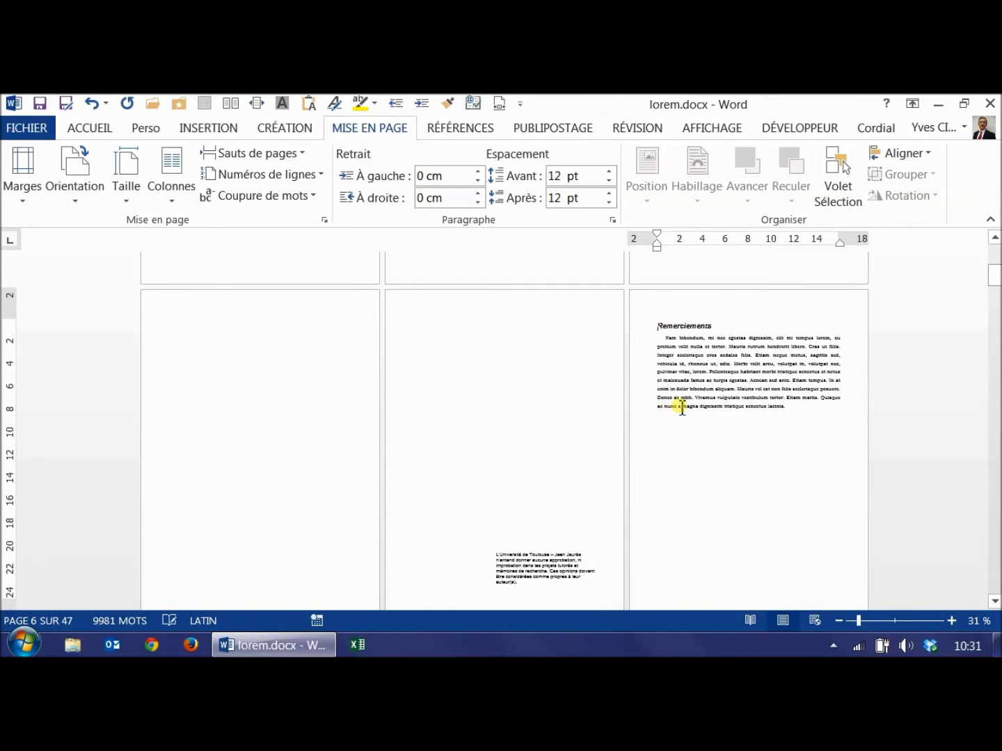
Step: Insert a page break directly before the Sommaire heading
{"action": "scroll", "coordinate": [679, 409], "scroll_direction": "down", "scroll_amount": 3}
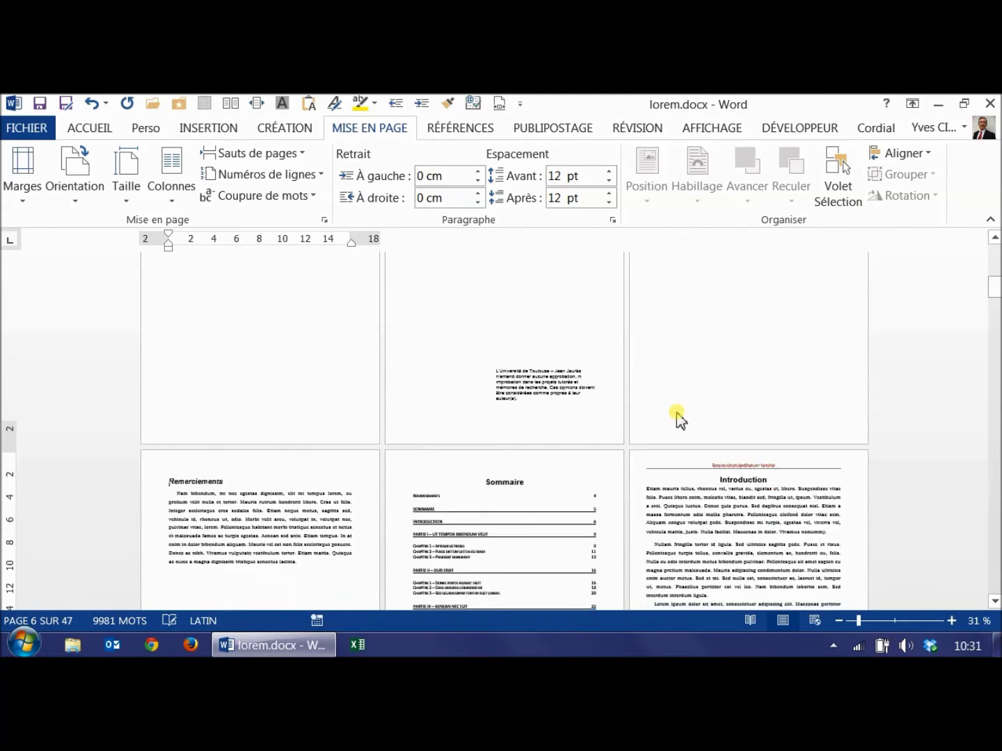
{"action": "left_click", "coordinate": [489, 433]}
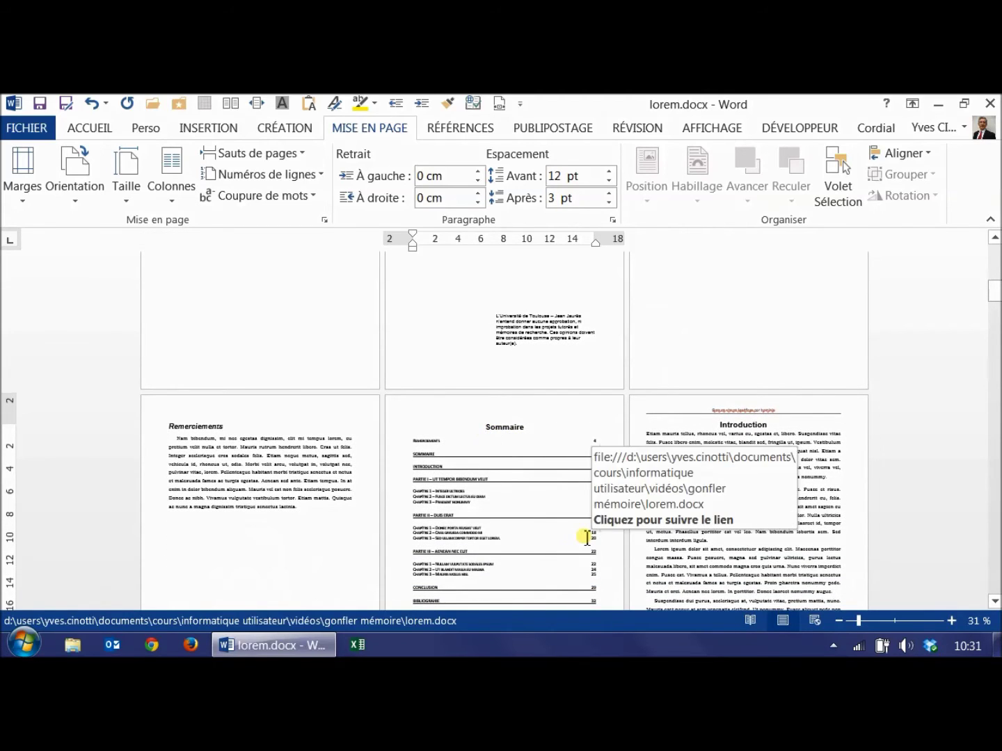
{"action": "key", "text": "ctrl+Return"}
Step: Insert a page break directly before the Introduction heading
{"action": "scroll", "coordinate": [604, 508], "scroll_direction": "down", "scroll_amount": 3}
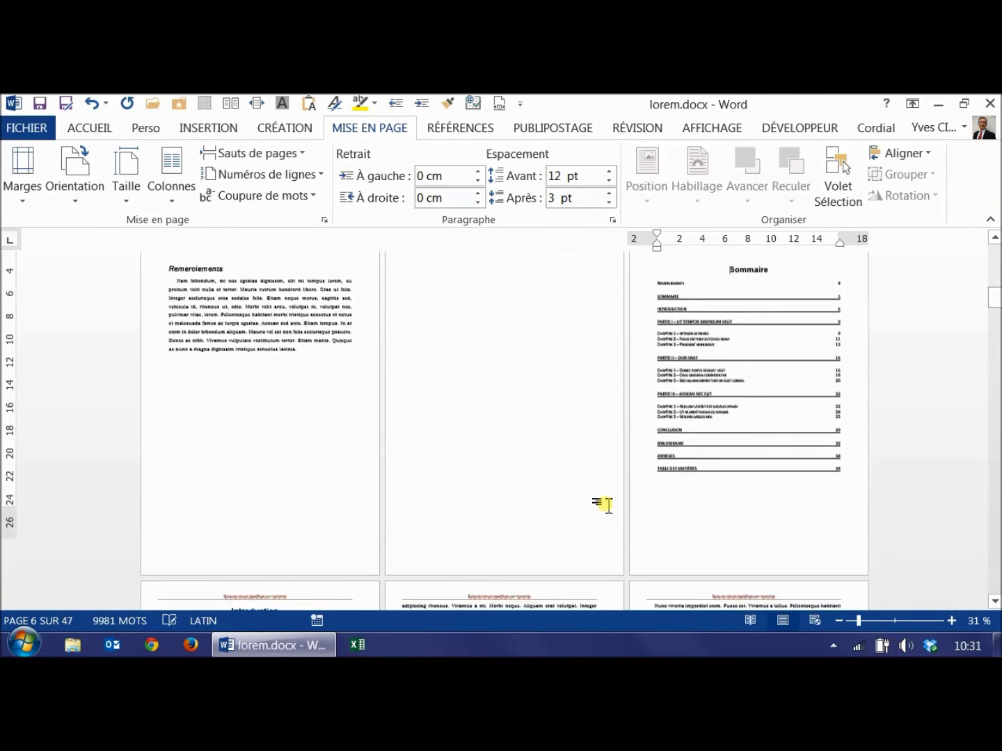
{"action": "left_click", "coordinate": [264, 444]}
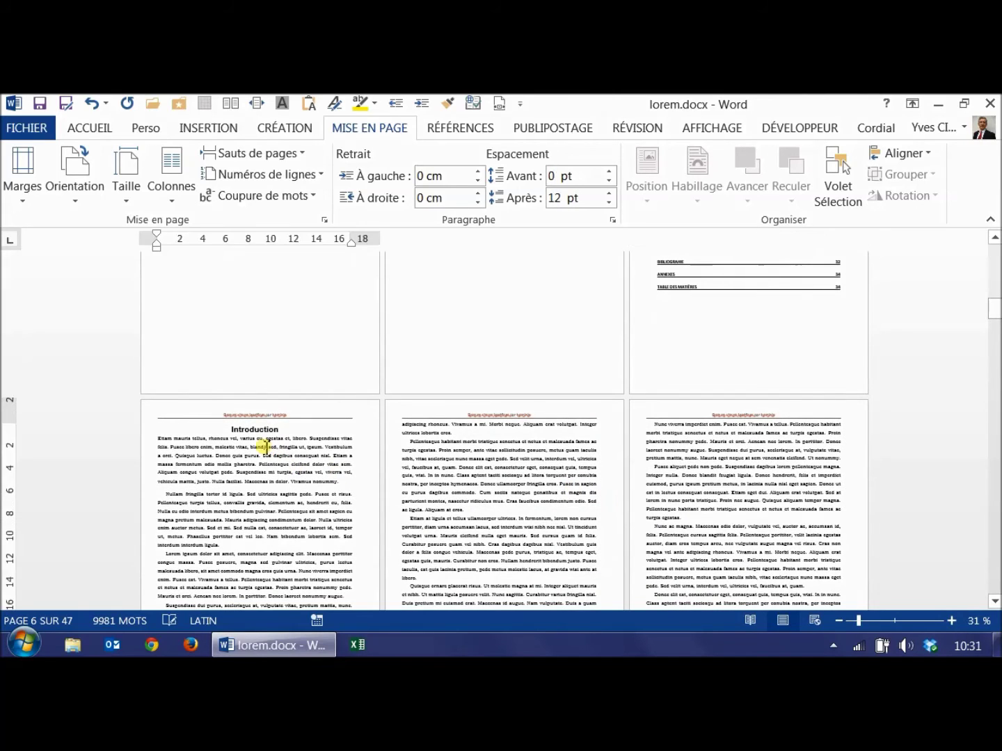
{"action": "left_click", "coordinate": [230, 429]}
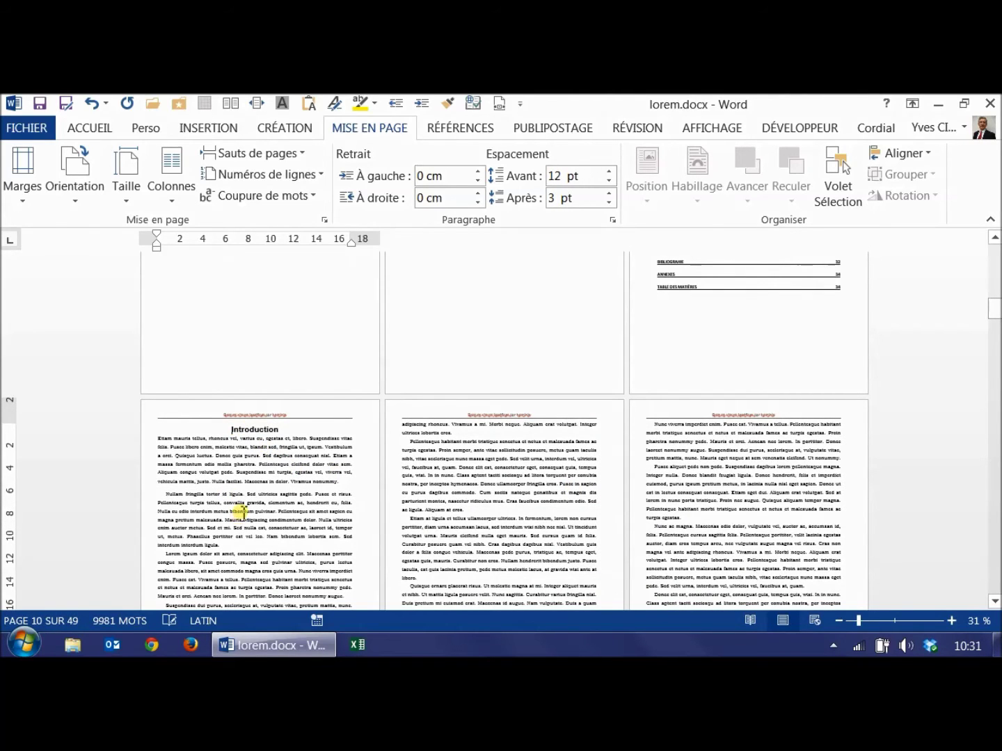
{"action": "key", "text": "ctrl+Return"}
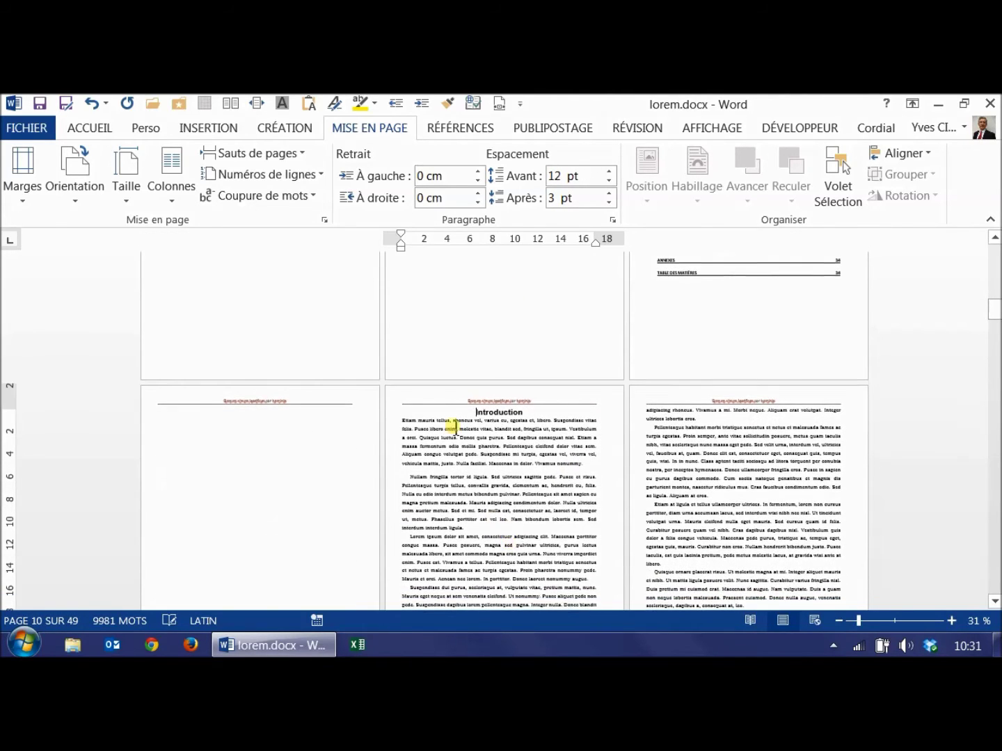
Step: Show the Navigation pane and insert a page break before the Partie I – Ut tempor bibendum velit heading
{"action": "left_click", "coordinate": [711, 128]}
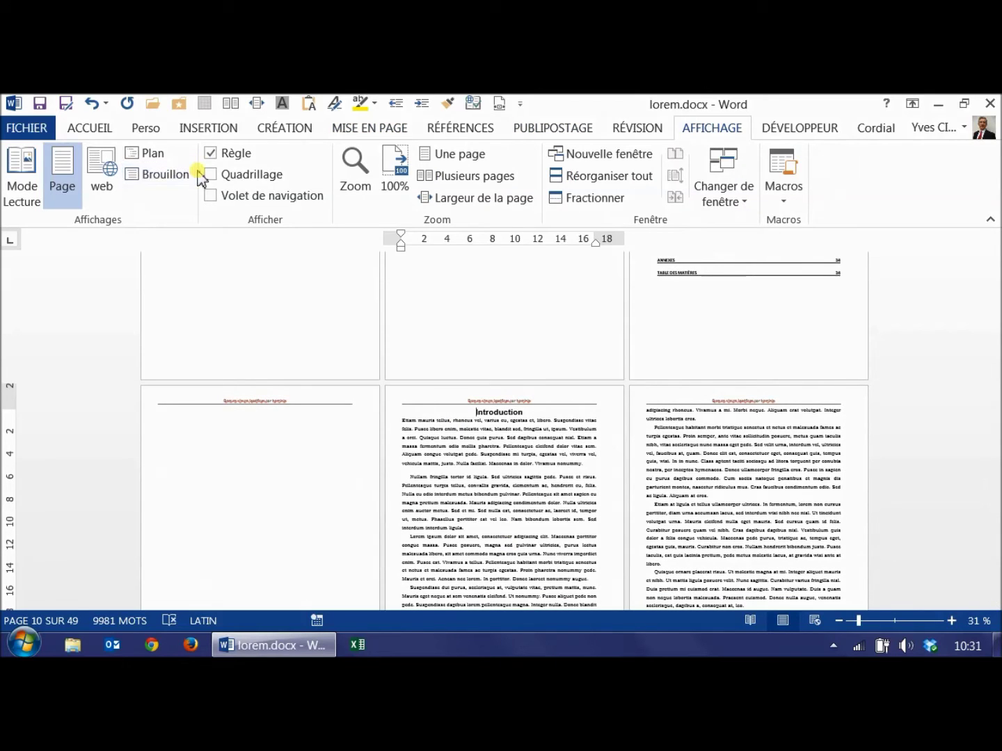
{"action": "left_click", "coordinate": [285, 200]}
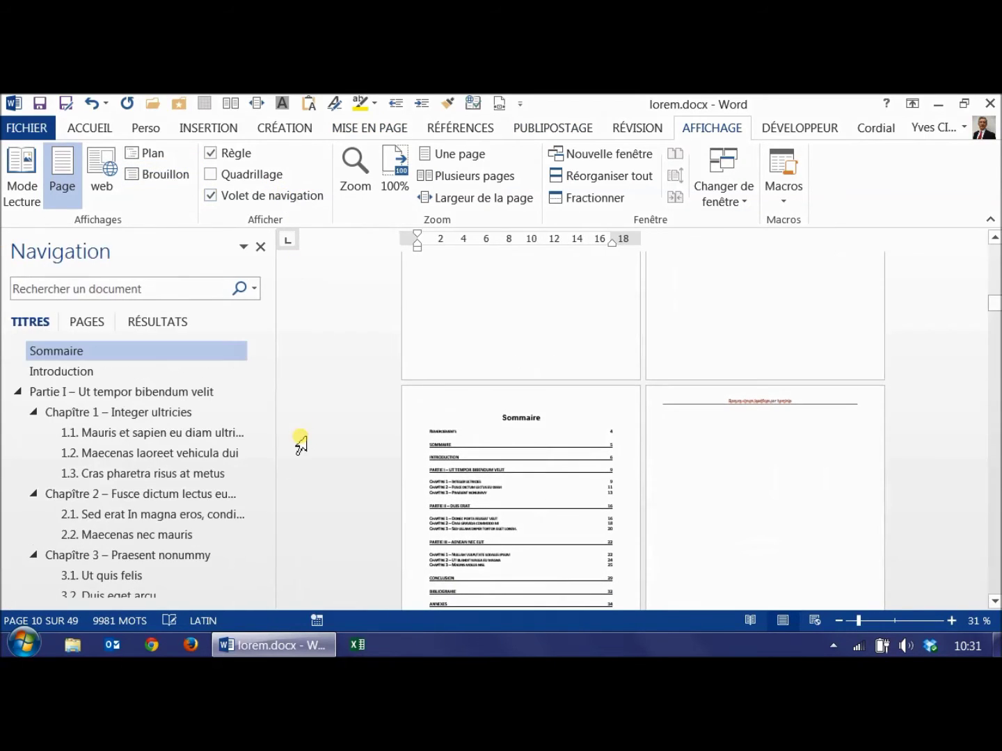
{"action": "left_click", "coordinate": [164, 391]}
{"action": "left_click", "coordinate": [752, 267]}
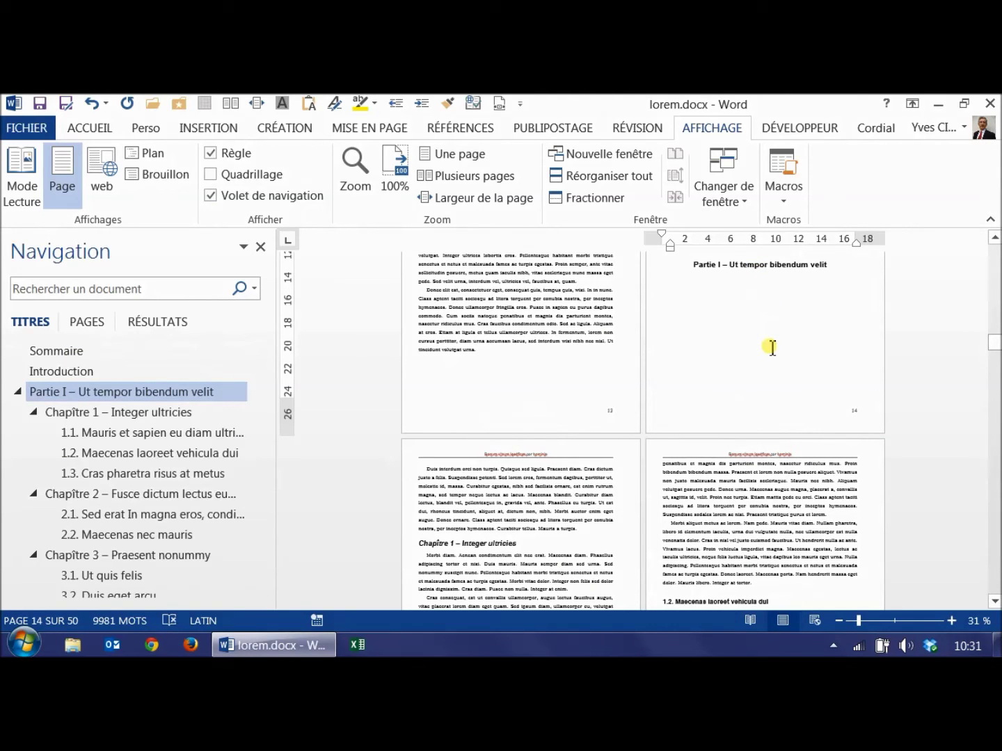
{"action": "scroll", "coordinate": [713, 346], "scroll_direction": "up", "scroll_amount": 1}
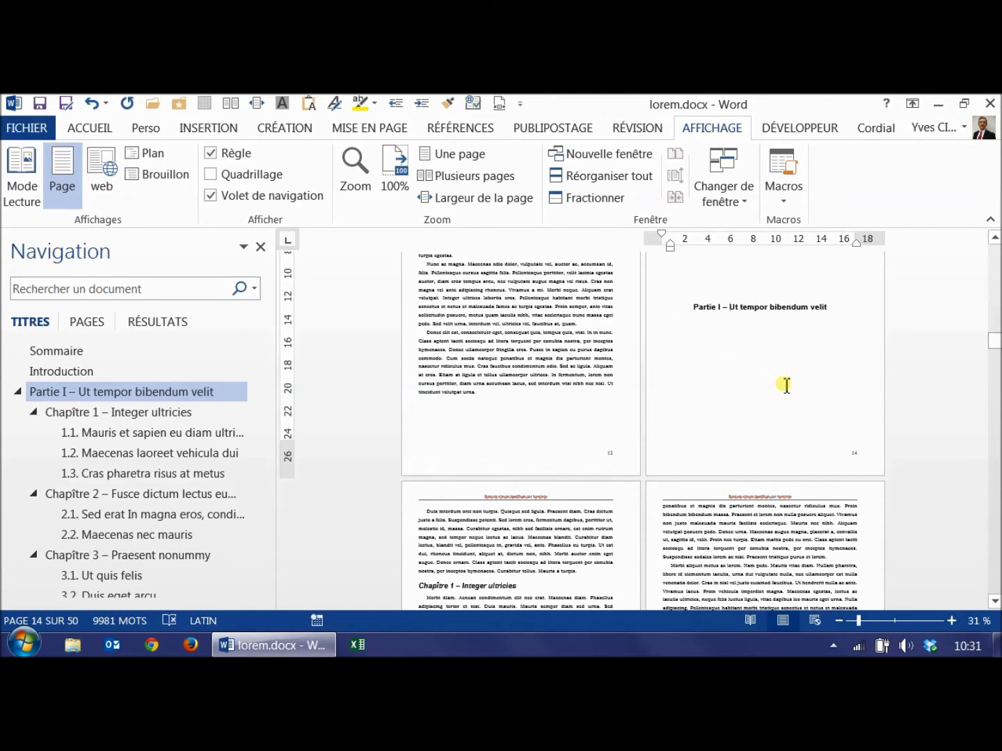
{"action": "key", "text": "ctrl+Return"}
{"action": "scroll", "coordinate": [784, 386], "scroll_direction": "down", "scroll_amount": 3}
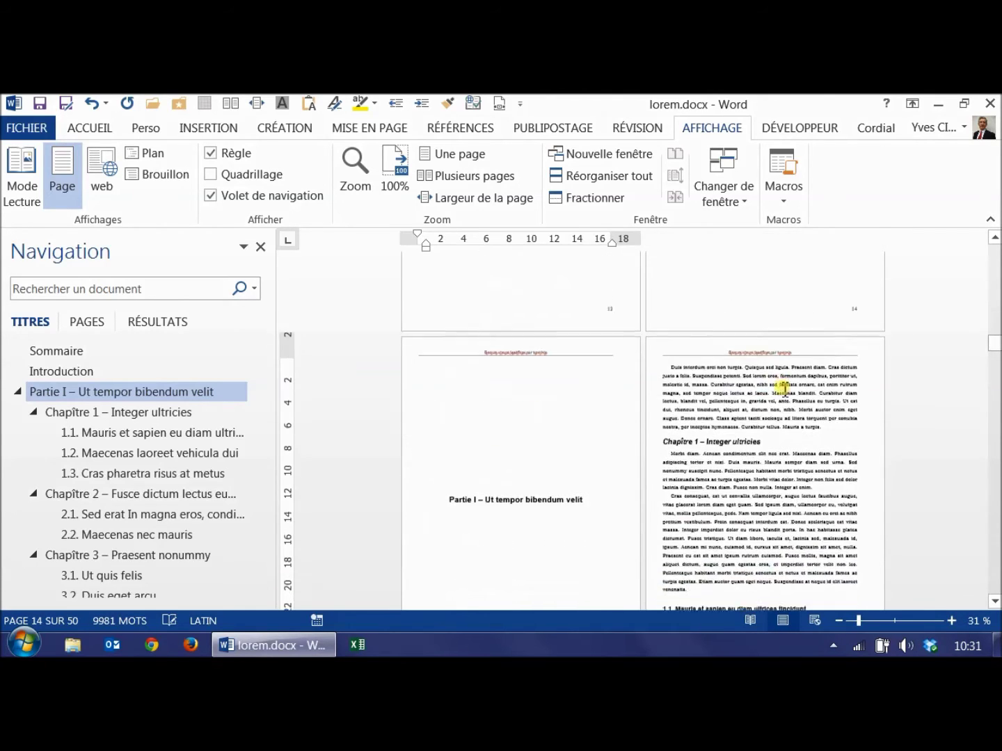
Step: Check the Partie II – Duis erat and Partie III – Aenean nec elit title pages and insert a page break directly before the Conclusion heading
{"action": "left_click_drag", "start_coordinate": [257, 400], "coordinate": [265, 454]}
{"action": "left_click", "coordinate": [69, 422]}
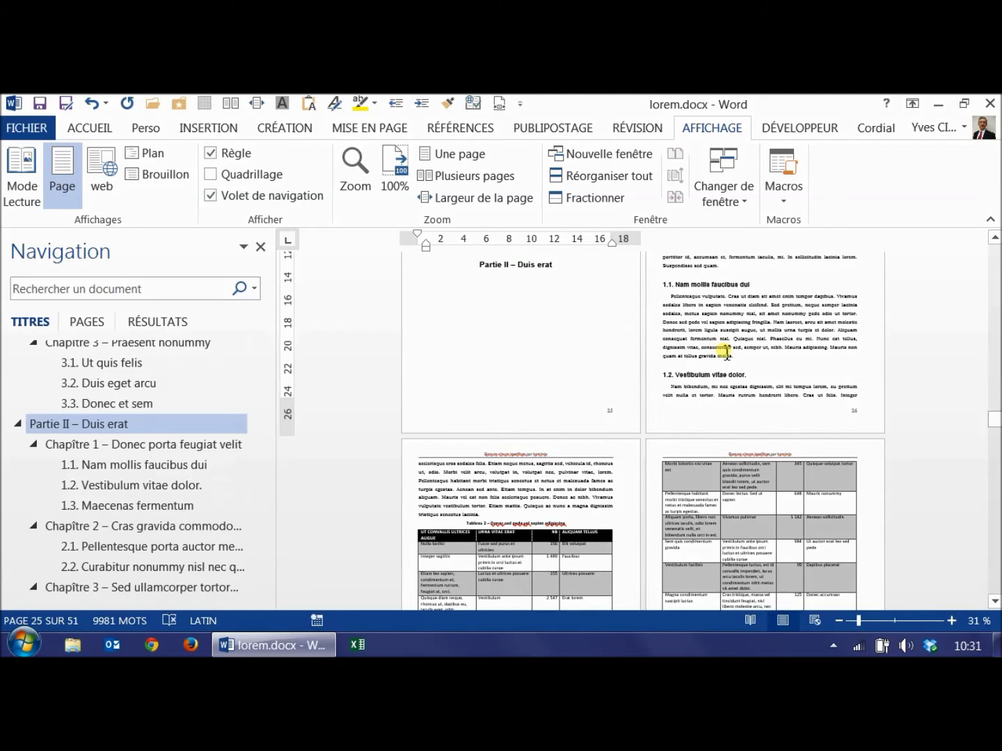
{"action": "left_click_drag", "start_coordinate": [254, 442], "coordinate": [253, 485]}
{"action": "left_click", "coordinate": [101, 513]}
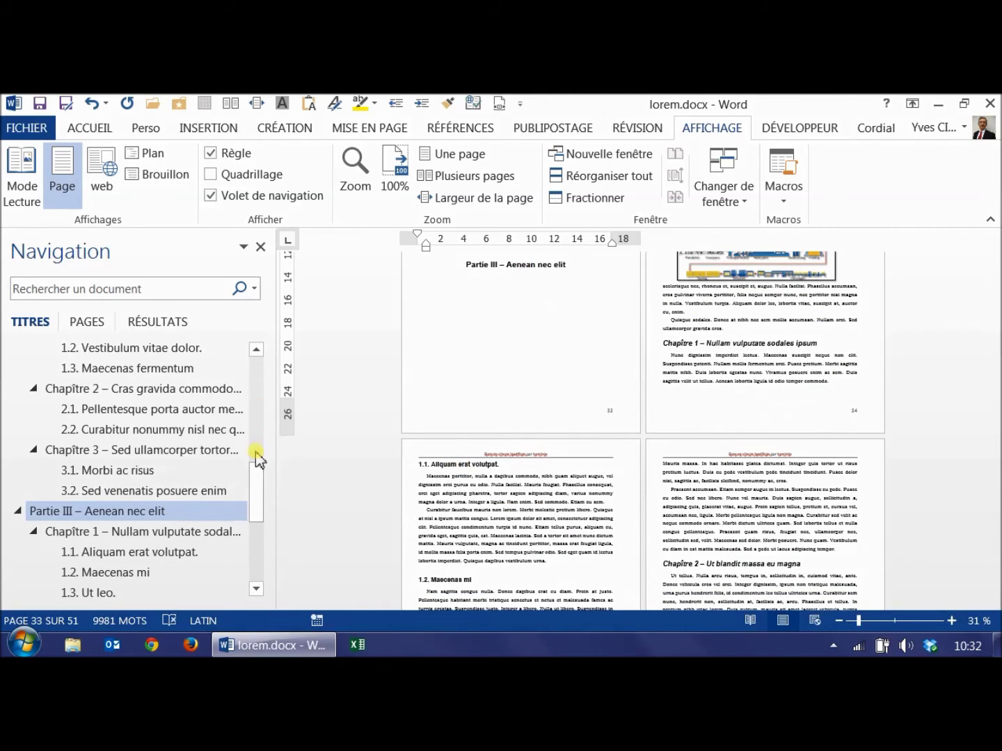
{"action": "left_click_drag", "start_coordinate": [258, 491], "coordinate": [258, 559]}
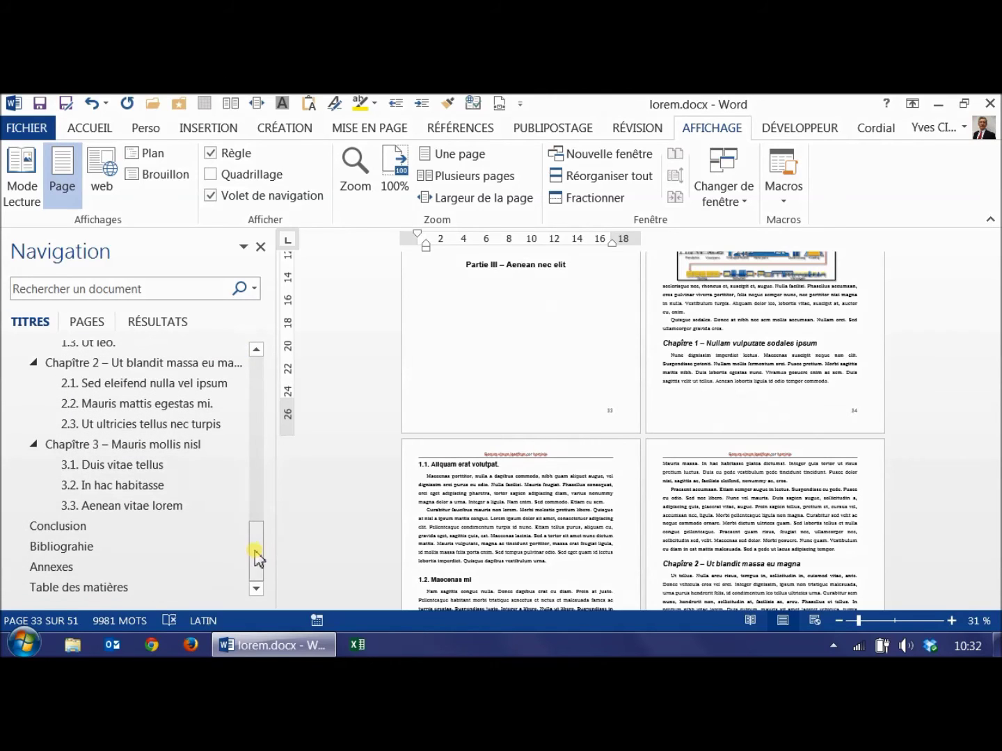
{"action": "left_click", "coordinate": [96, 528]}
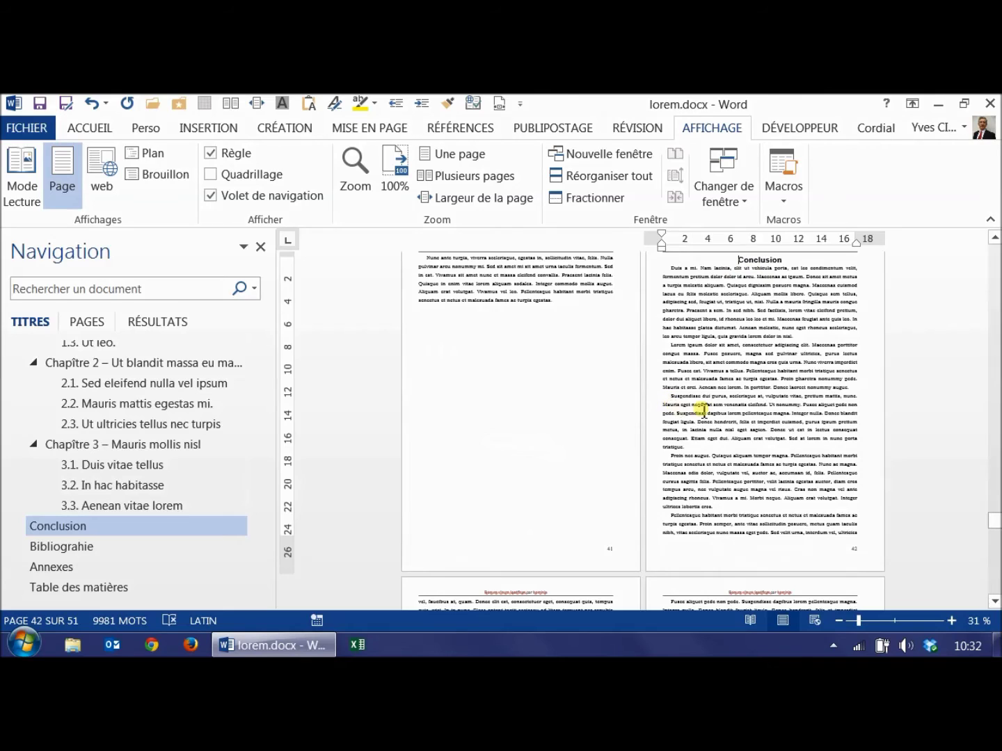
{"action": "key", "text": "ctrl+Return"}
Step: Insert a page break directly before the Bibliograhie heading
{"action": "scroll", "coordinate": [776, 397], "scroll_direction": "down", "scroll_amount": 3}
{"action": "scroll", "coordinate": [771, 424], "scroll_direction": "down", "scroll_amount": 7}
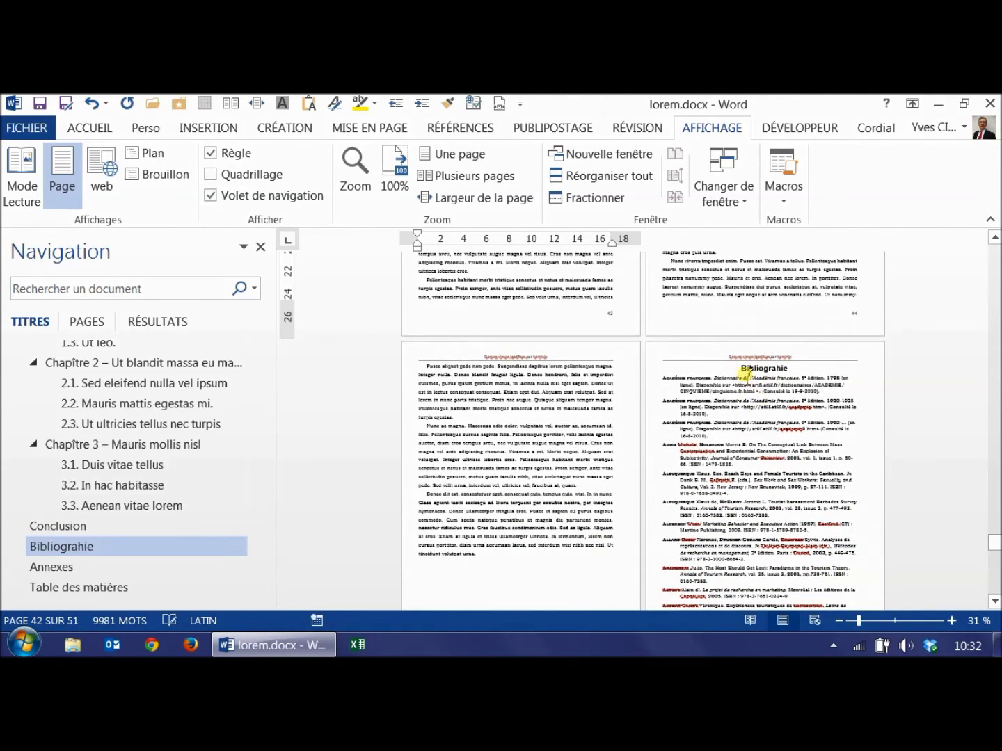
{"action": "left_click", "coordinate": [743, 369]}
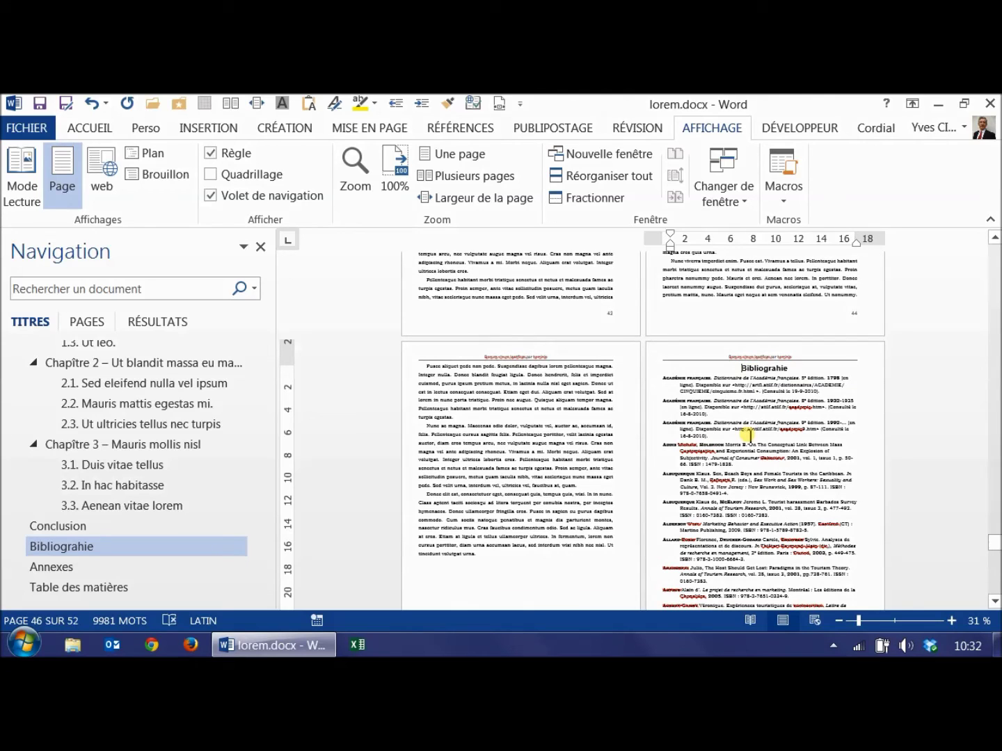
{"action": "key", "text": "ctrl+Return"}
Step: Check the Annexes title page and insert a page break before the Table des matières heading
{"action": "scroll", "coordinate": [745, 435], "scroll_direction": "down", "scroll_amount": 10}
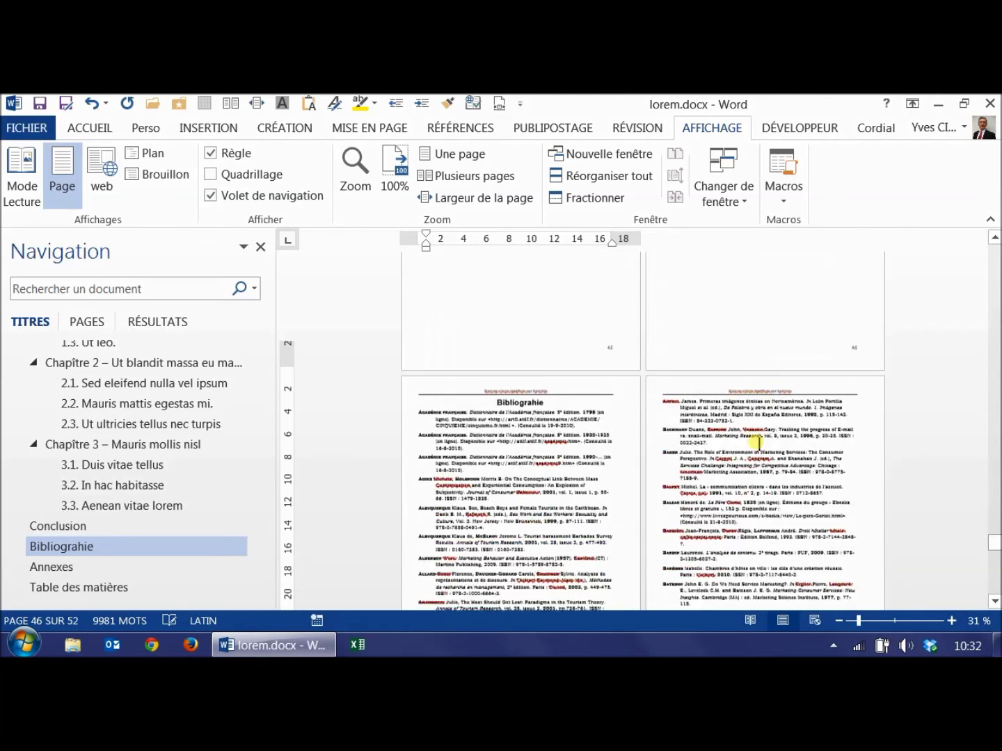
{"action": "scroll", "coordinate": [757, 442], "scroll_direction": "down", "scroll_amount": 6}
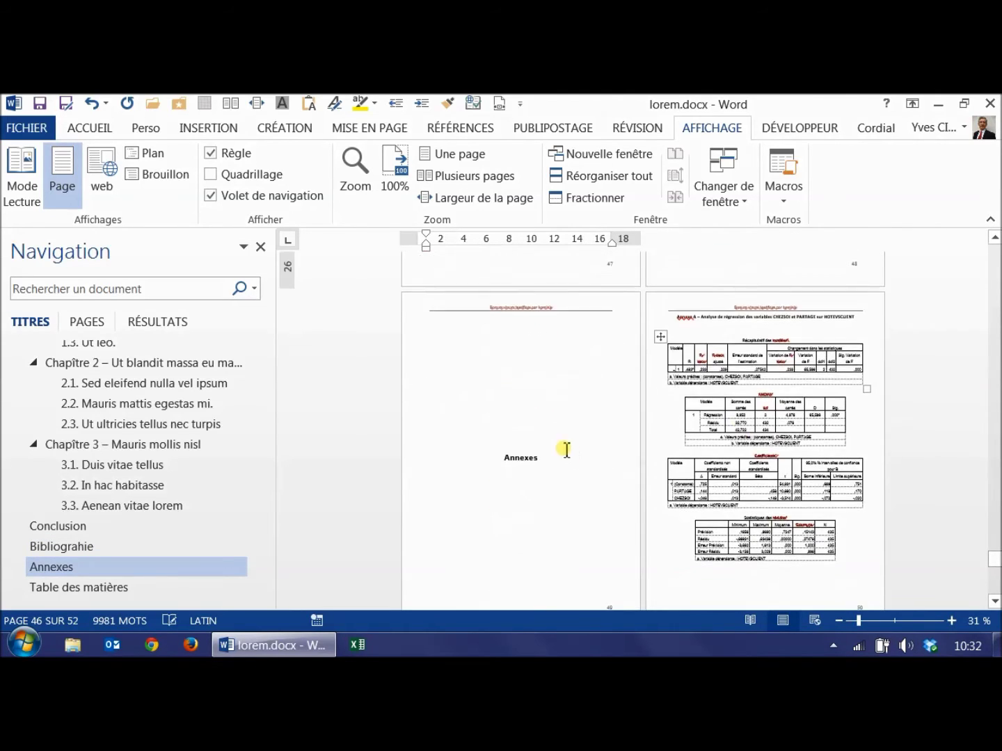
{"action": "left_click", "coordinate": [527, 457]}
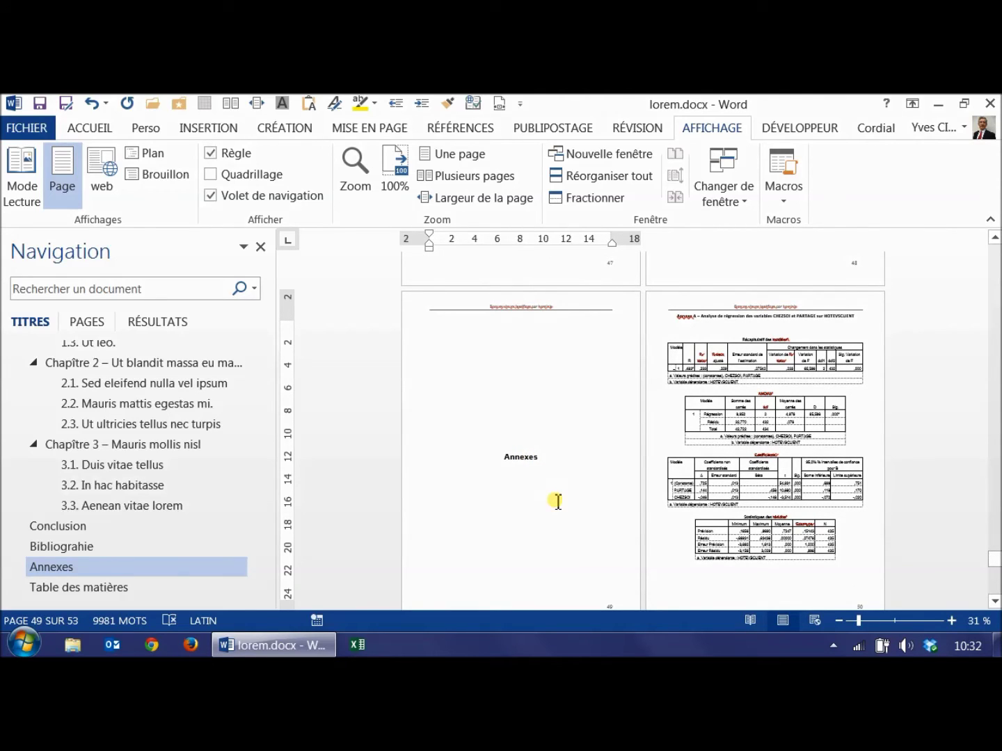
{"action": "scroll", "coordinate": [557, 502], "scroll_direction": "down", "scroll_amount": 6}
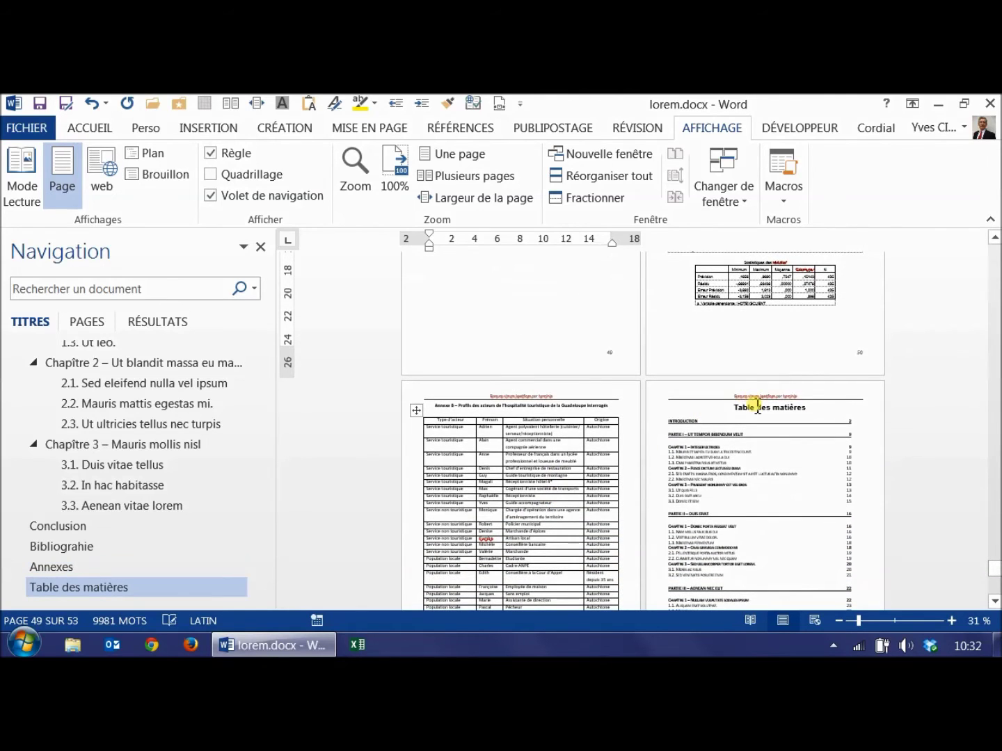
{"action": "left_click", "coordinate": [757, 411]}
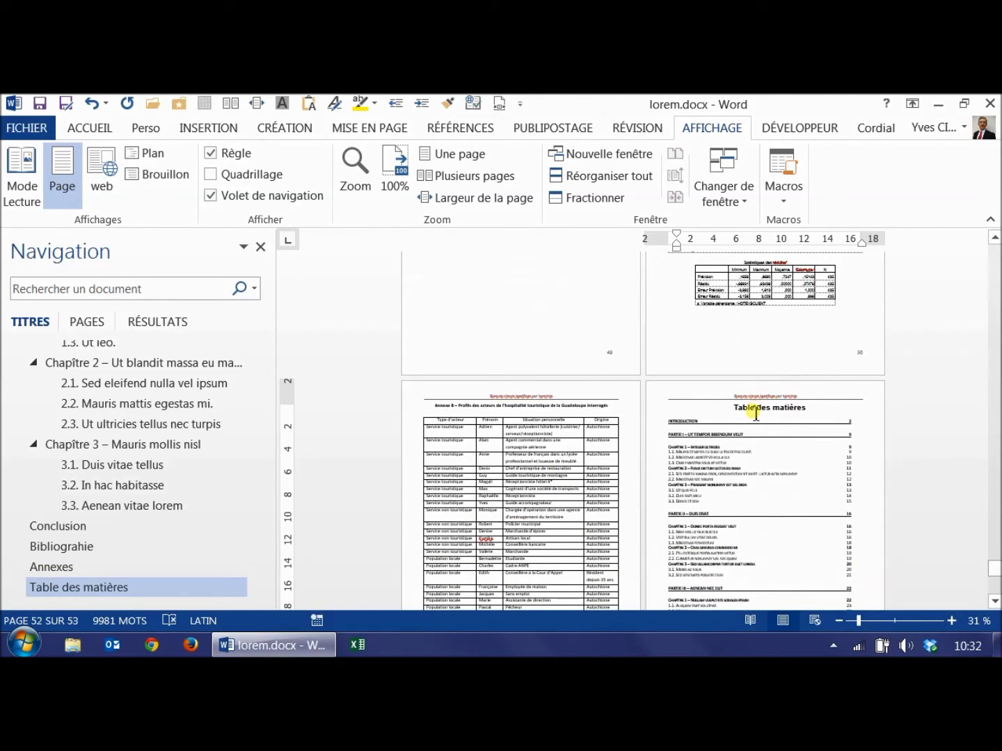
{"action": "key", "text": "ctrl+Return"}
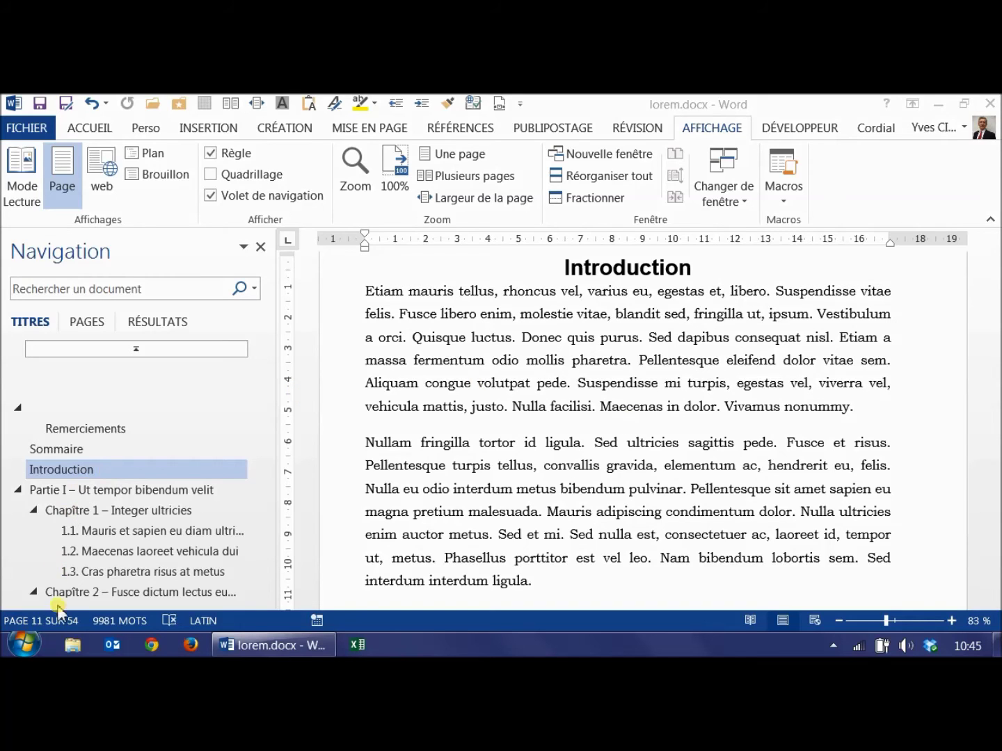
Step: Add a drop cap of the Dans le texte type to the first paragraph of the Introduction
{"action": "left_click", "coordinate": [412, 296]}
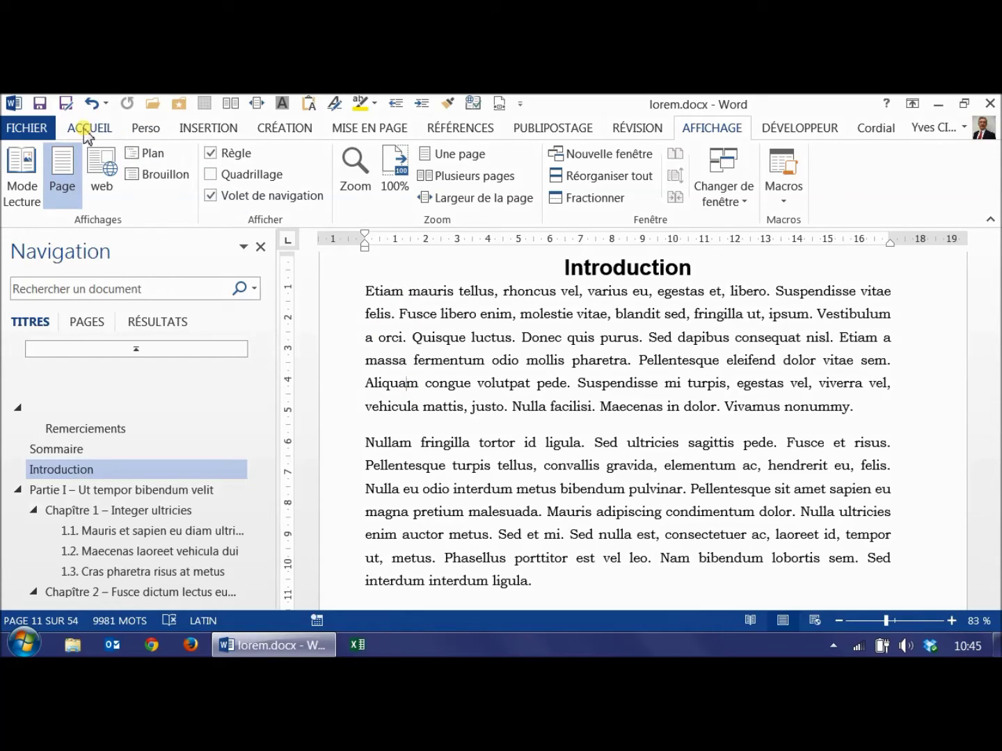
{"action": "left_click", "coordinate": [89, 129]}
{"action": "left_click", "coordinate": [194, 128]}
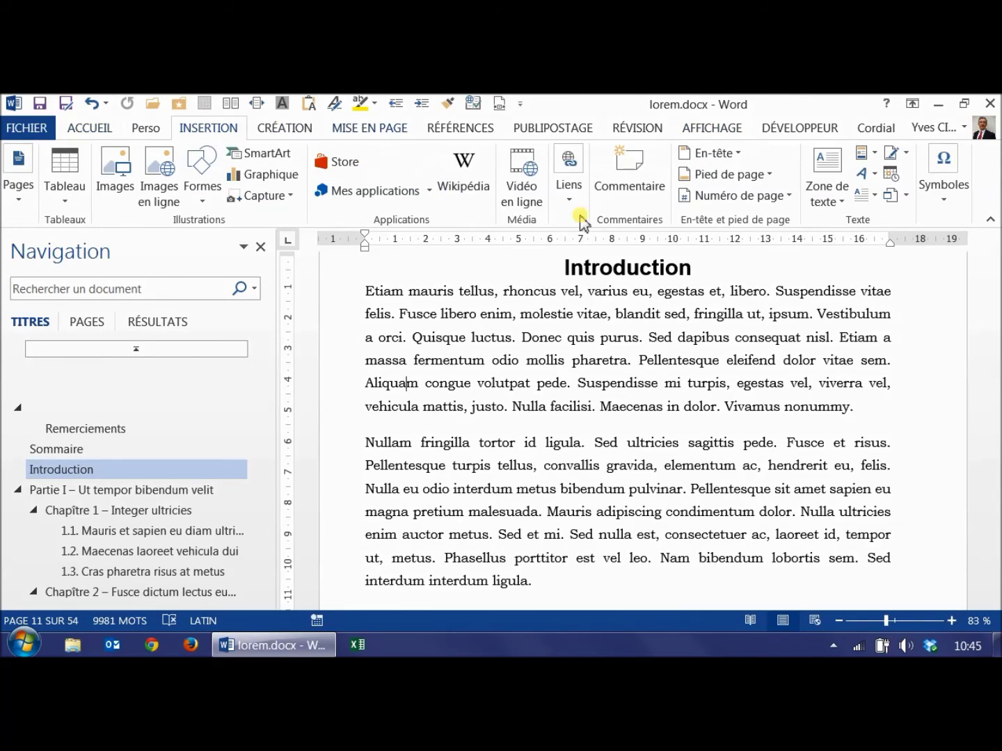
{"action": "left_click", "coordinate": [861, 195]}
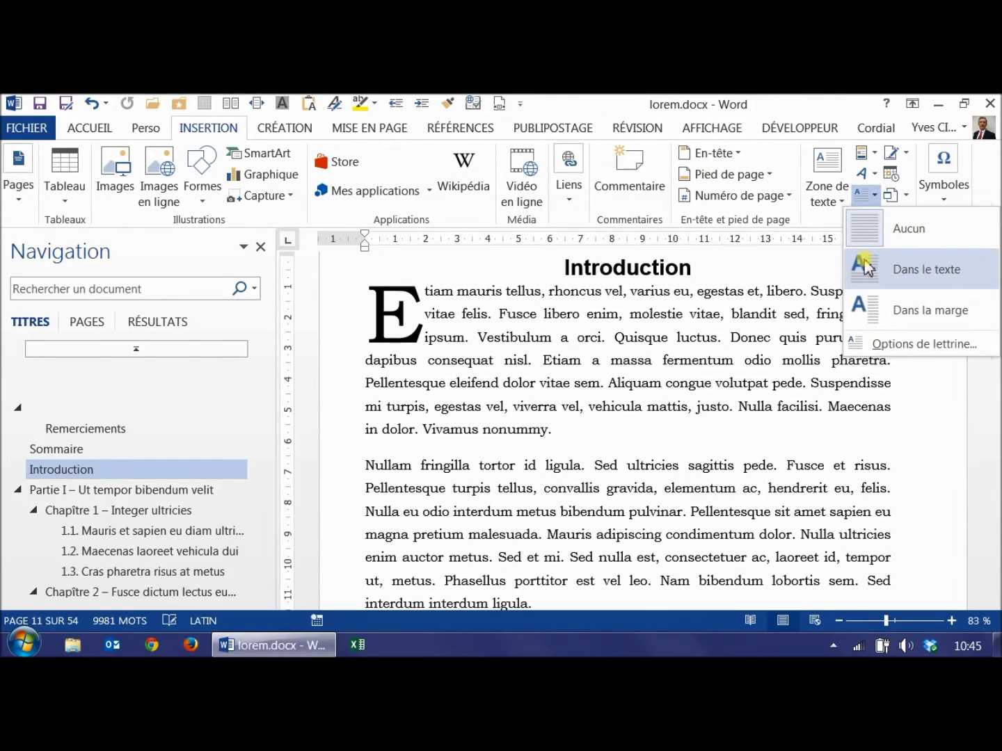
{"action": "left_click", "coordinate": [865, 263]}
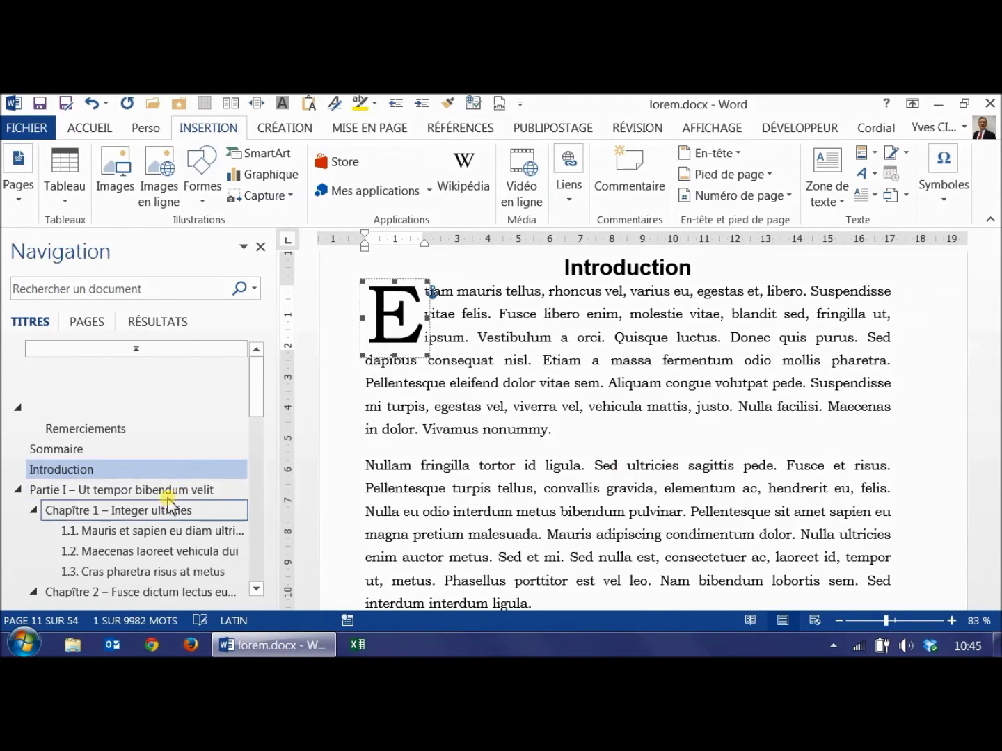
Step: Add a Dans le texte drop cap to the first paragraph after the Partie I – Ut tempor bibendum velit title page
{"action": "left_click", "coordinate": [167, 492]}
{"action": "scroll", "coordinate": [616, 485], "scroll_direction": "down", "scroll_amount": 10}
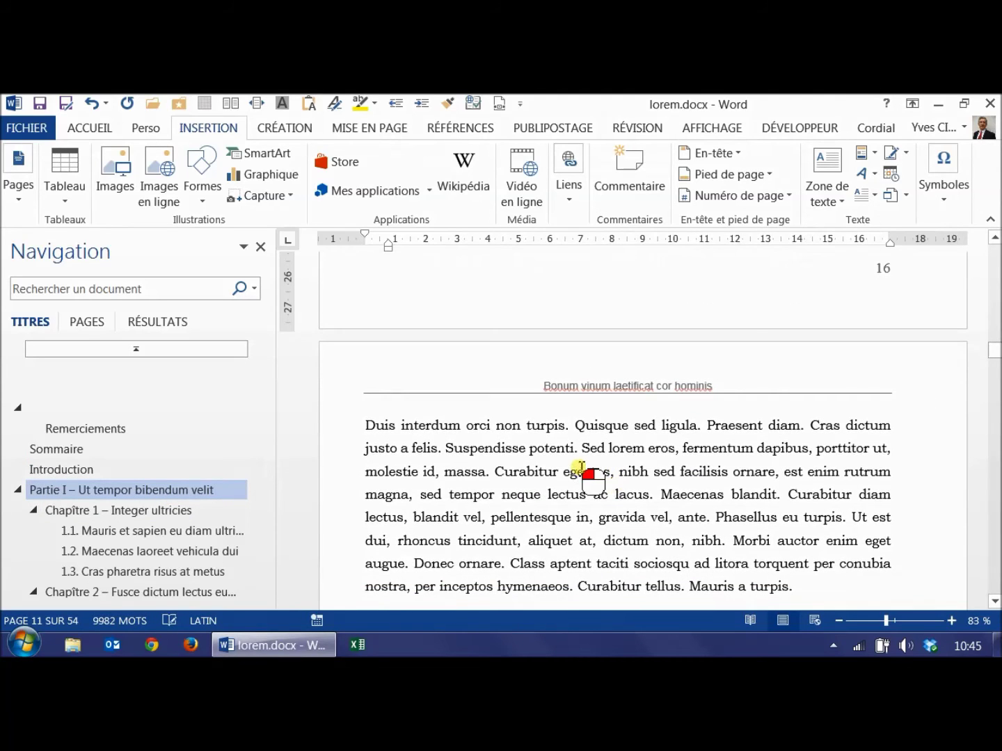
{"action": "left_click", "coordinate": [576, 472]}
{"action": "left_click", "coordinate": [861, 195]}
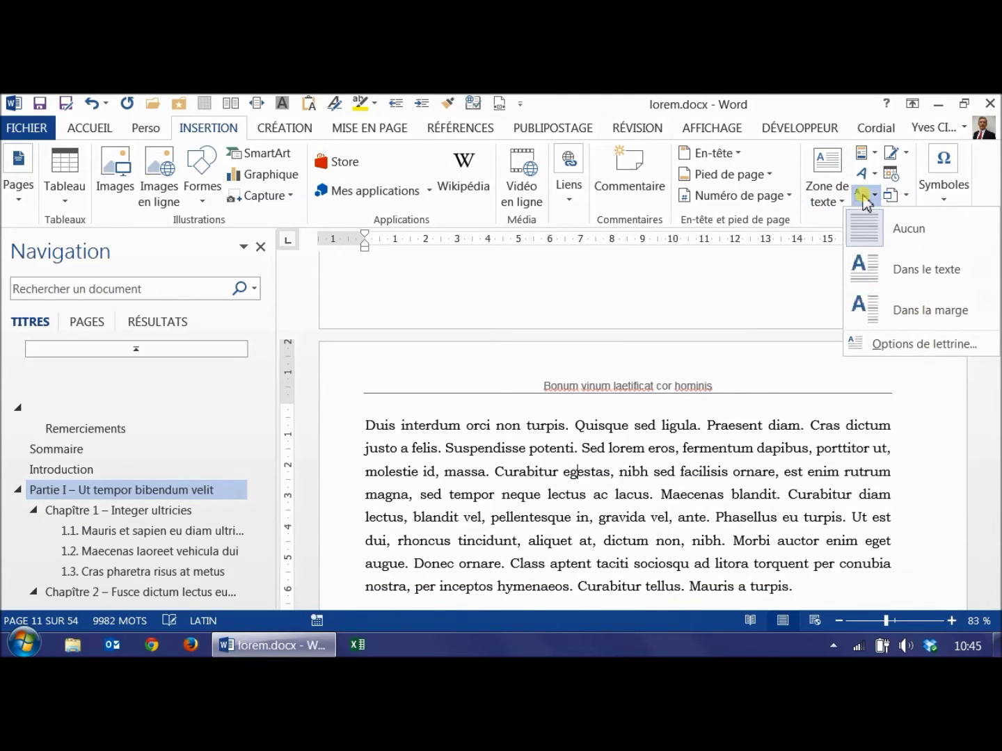
{"action": "left_click", "coordinate": [871, 263]}
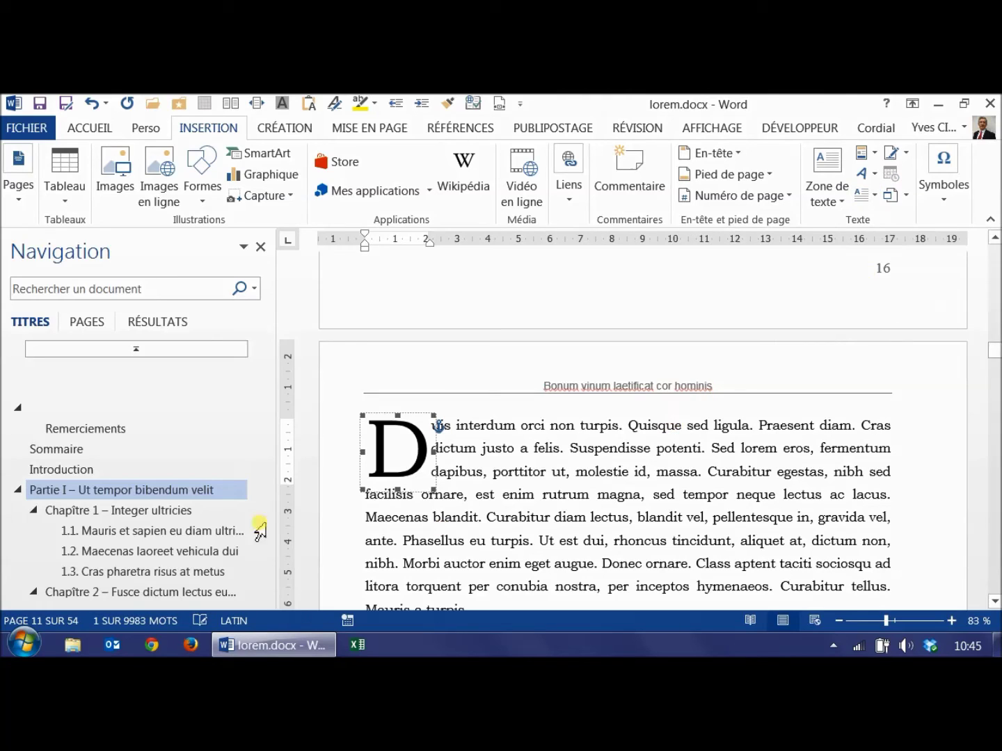
Step: Add a Dans le texte drop cap to the first paragraph after the Partie II – Duis erat title page
{"action": "left_click_drag", "start_coordinate": [258, 405], "coordinate": [268, 462]}
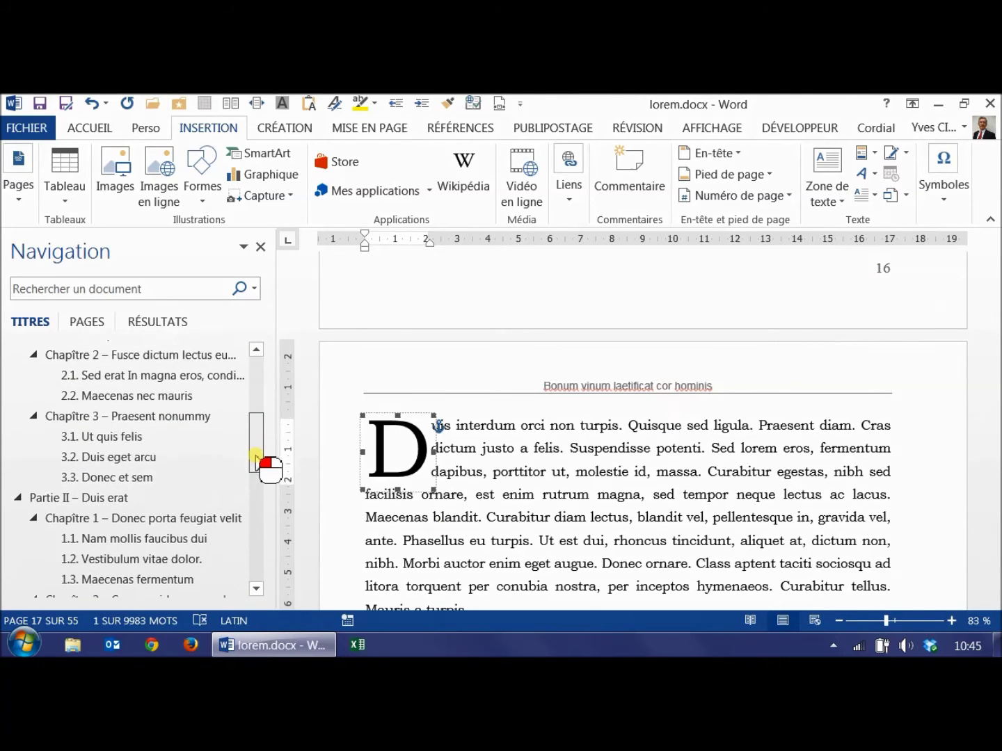
{"action": "left_click", "coordinate": [147, 487]}
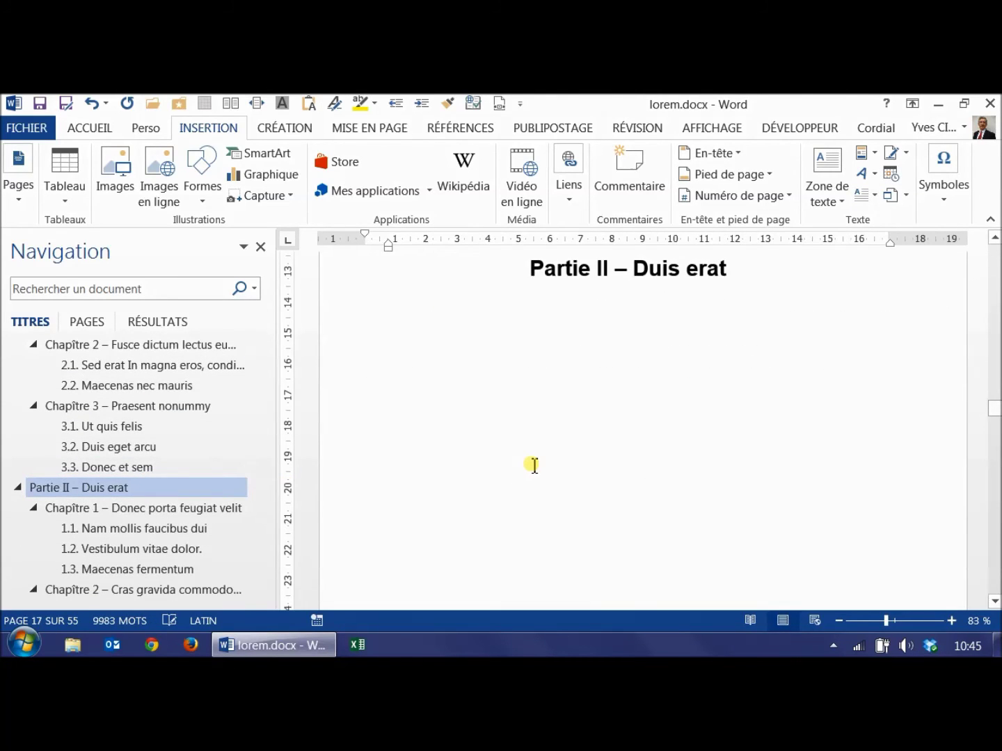
{"action": "scroll", "coordinate": [534, 466], "scroll_direction": "down", "scroll_amount": 8}
{"action": "left_click", "coordinate": [534, 472]}
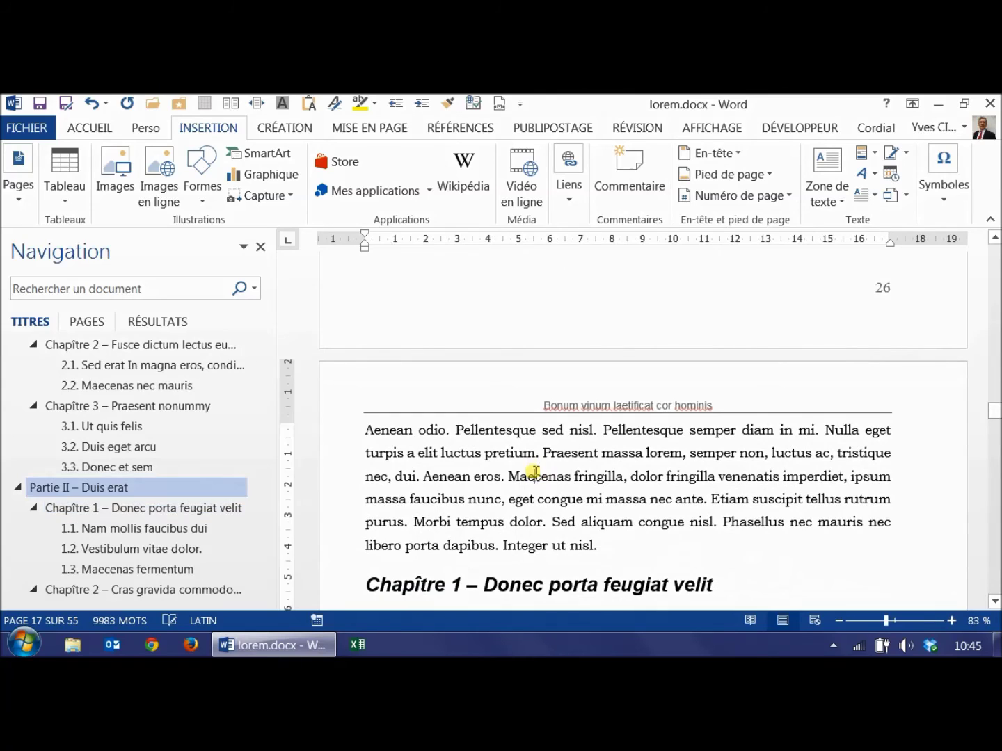
{"action": "left_click", "coordinate": [889, 196]}
{"action": "left_click", "coordinate": [870, 260]}
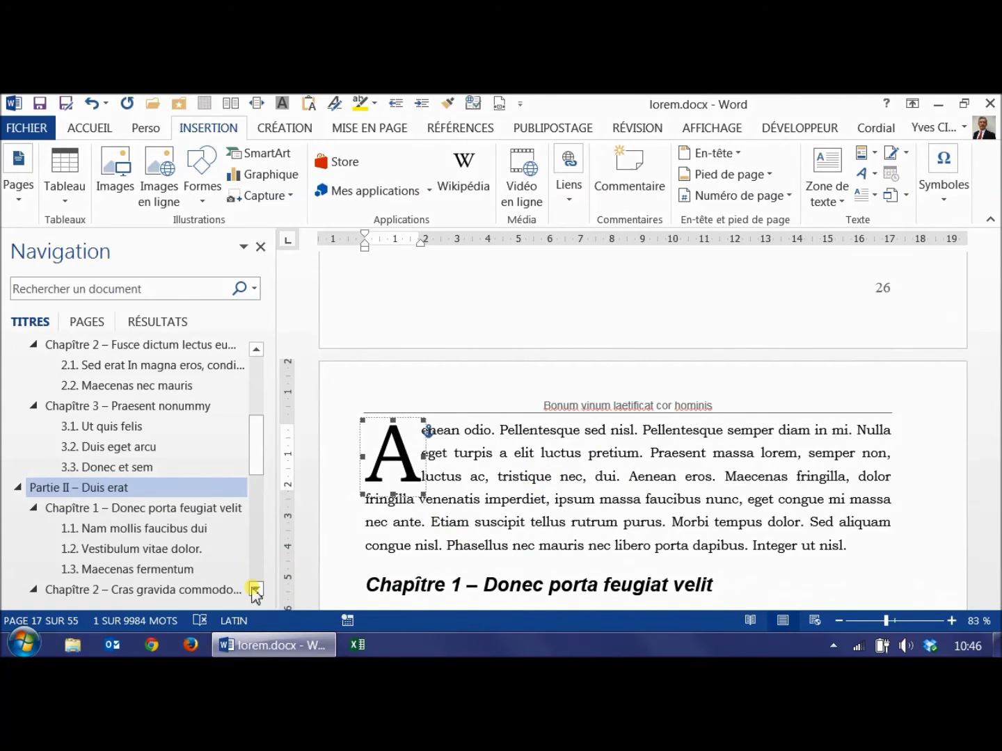
Step: Add a Dans le texte drop cap to the first paragraph after the Partie III – Aenean nec elit title page
{"action": "scroll", "coordinate": [254, 583], "scroll_direction": "down", "scroll_amount": 3}
{"action": "scroll", "coordinate": [254, 583], "scroll_direction": "down", "scroll_amount": 4}
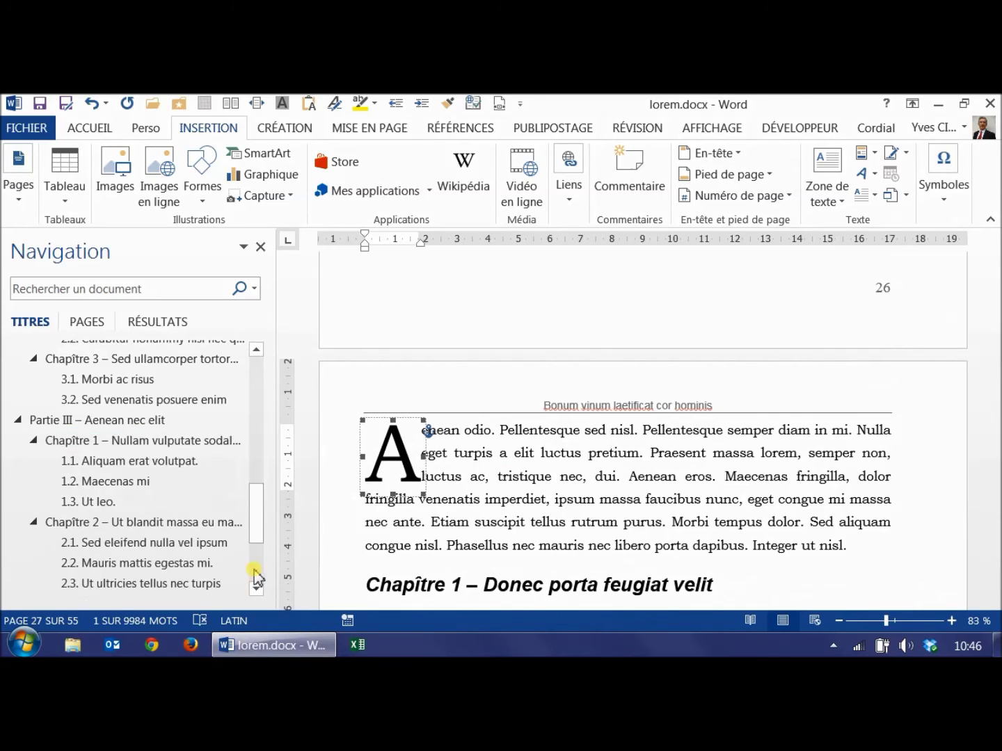
{"action": "left_click", "coordinate": [116, 418]}
{"action": "scroll", "coordinate": [459, 465], "scroll_direction": "down", "scroll_amount": 5}
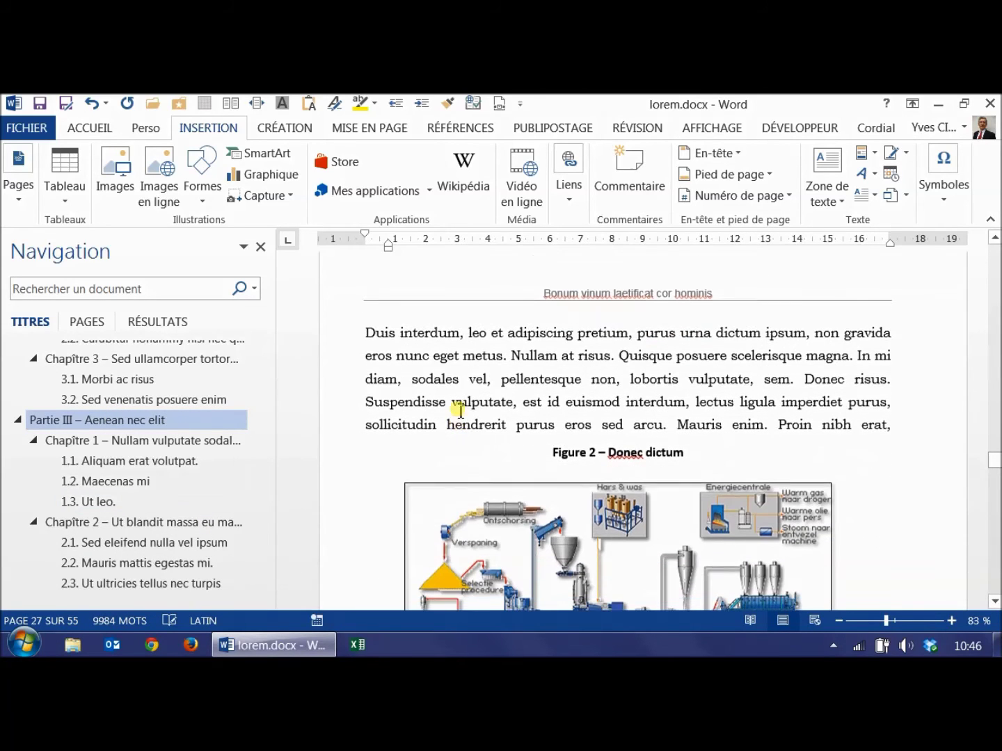
{"action": "left_click", "coordinate": [458, 379]}
{"action": "left_click", "coordinate": [860, 197]}
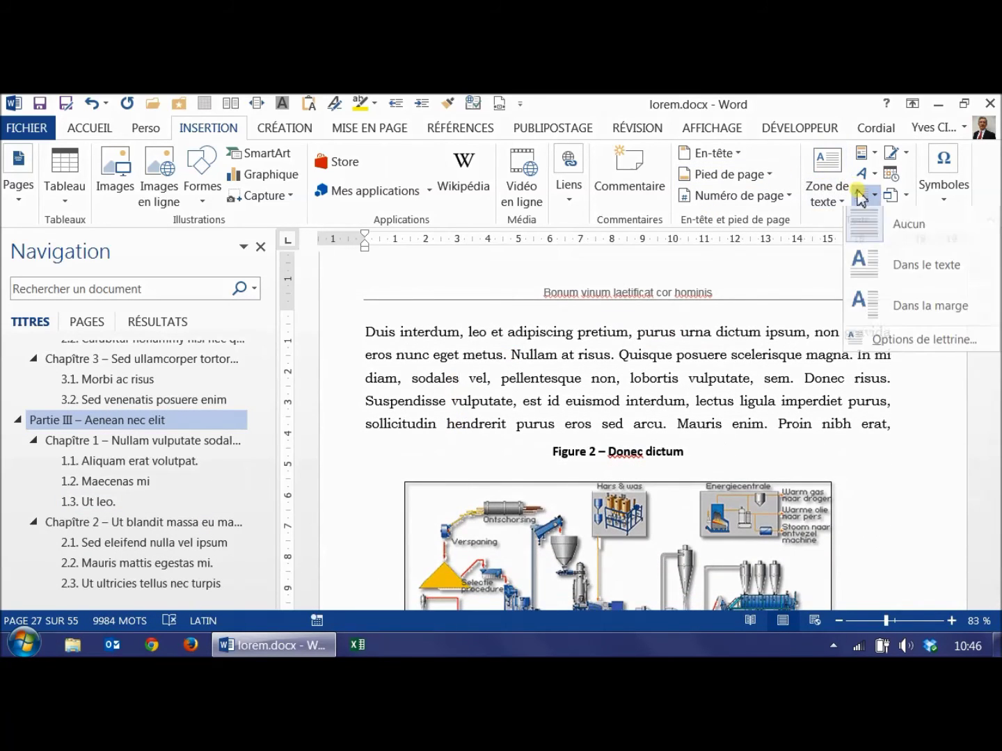
{"action": "left_click", "coordinate": [862, 268]}
Step: Add a Dans le texte drop cap to the first paragraph of the Conclusion
{"action": "scroll", "coordinate": [254, 586], "scroll_direction": "down", "scroll_amount": 3}
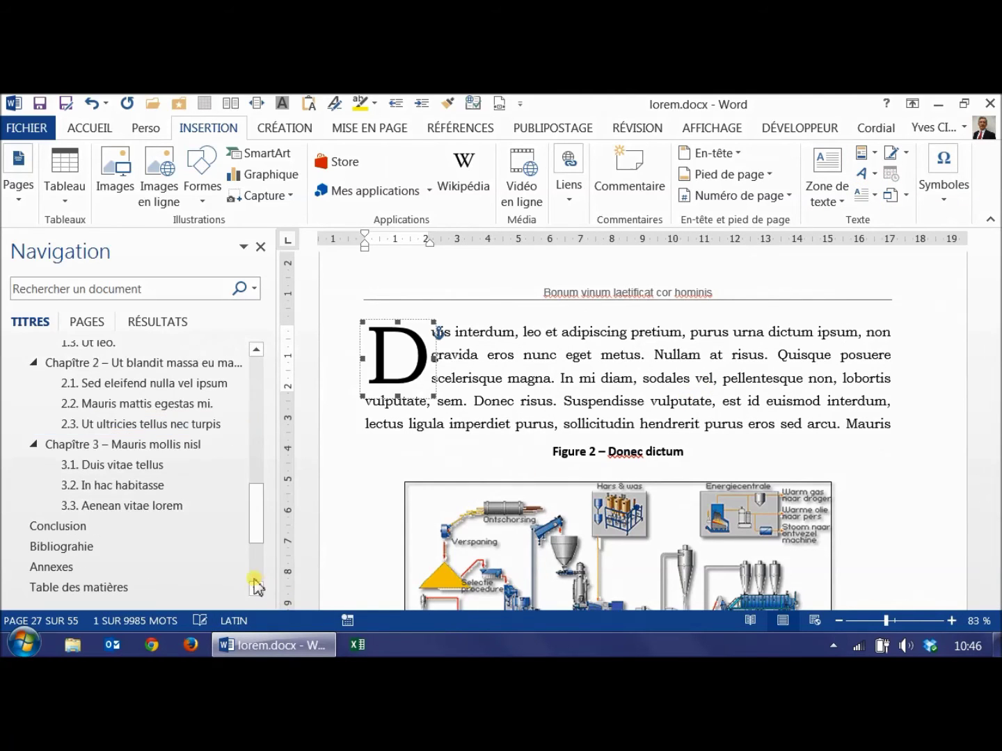
{"action": "left_click", "coordinate": [113, 522]}
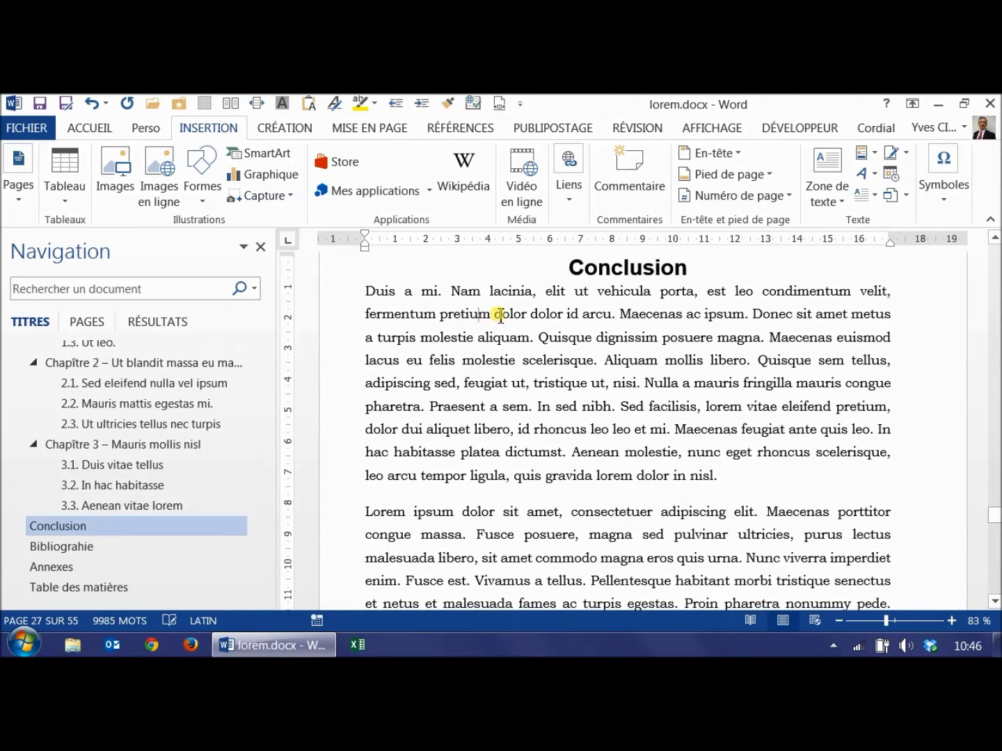
{"action": "left_click", "coordinate": [872, 198]}
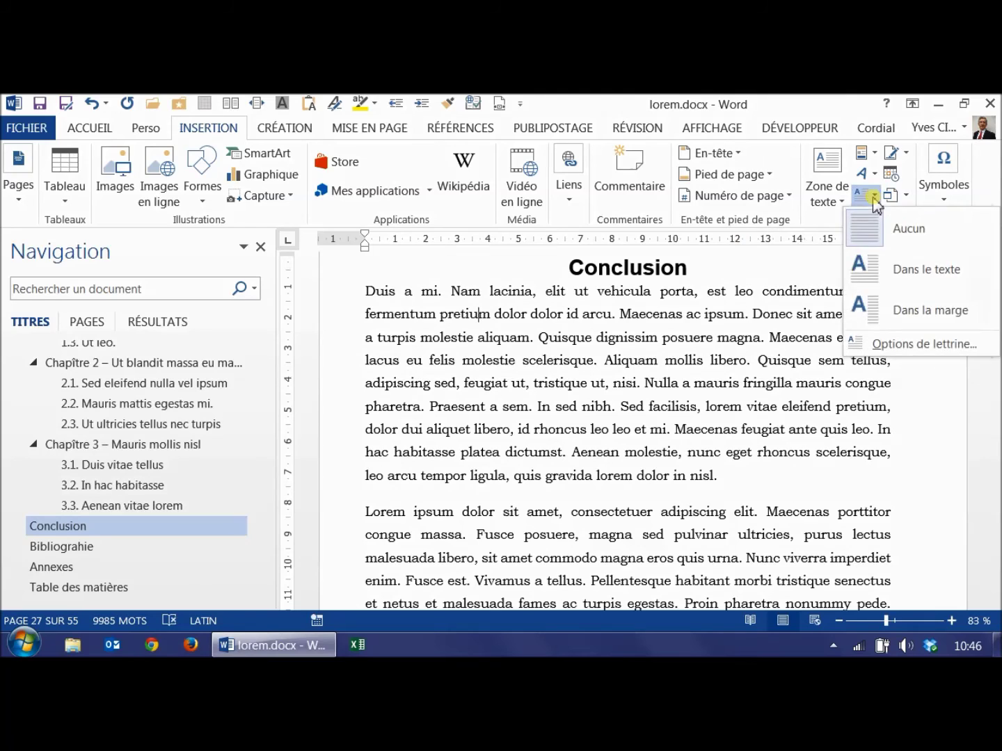
{"action": "left_click", "coordinate": [861, 266]}
{"action": "left_click", "coordinate": [529, 473]}
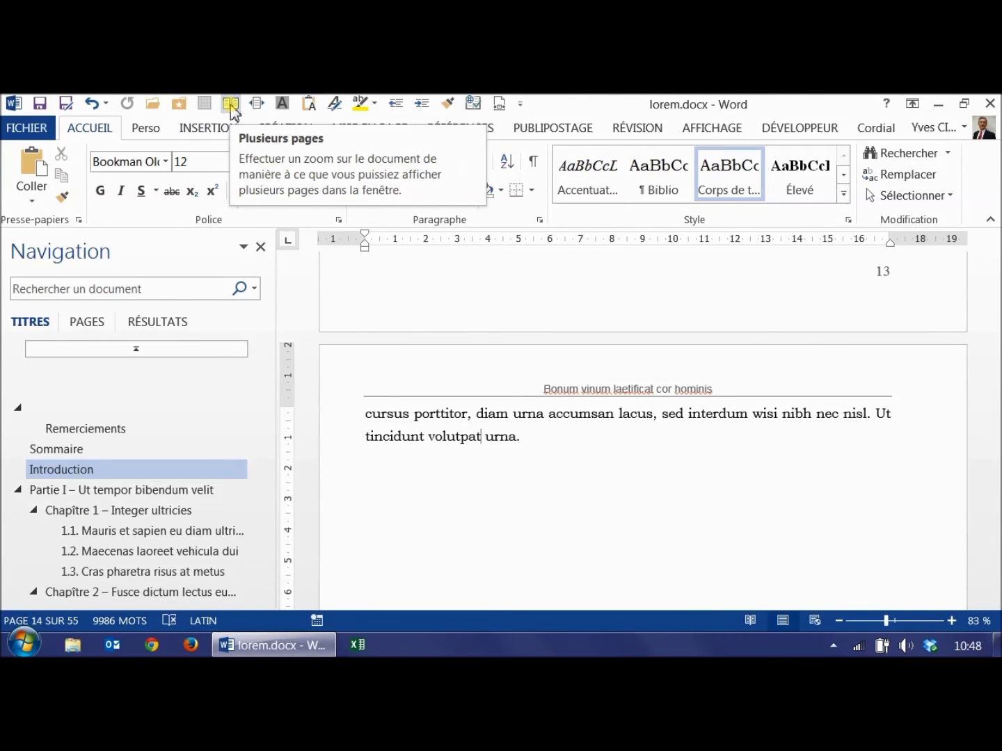
Step: Display several pages at once from the start of the document and close the Navigation pane
{"action": "key", "text": "ctrl+Home"}
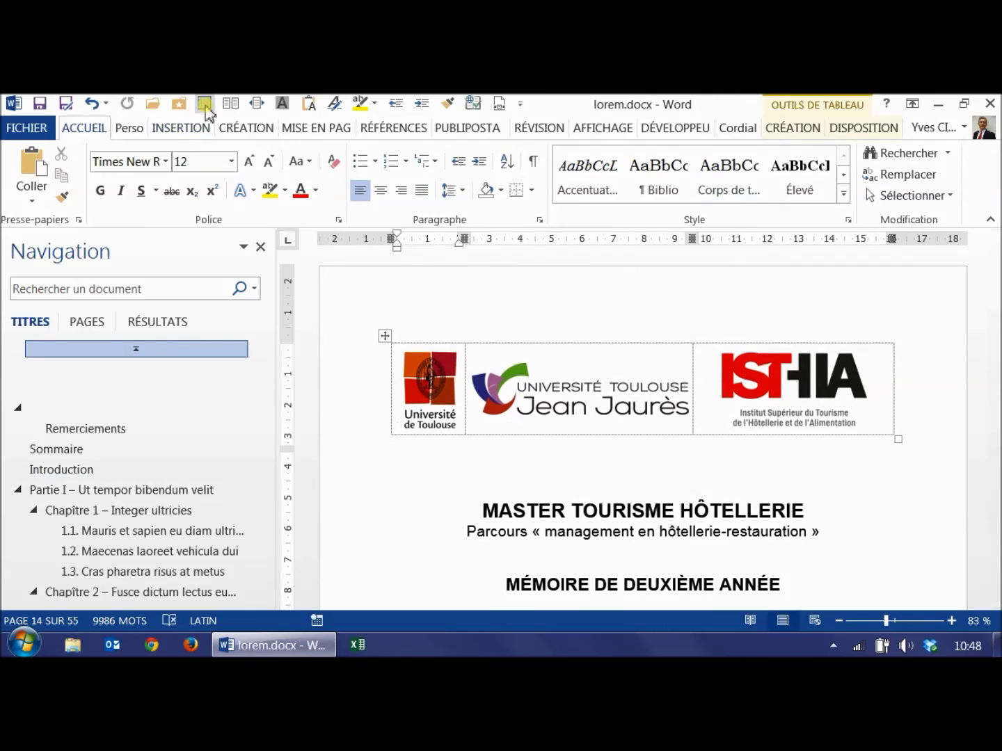
{"action": "scroll", "coordinate": [489, 330], "scroll_direction": "down", "scroll_amount": 5}
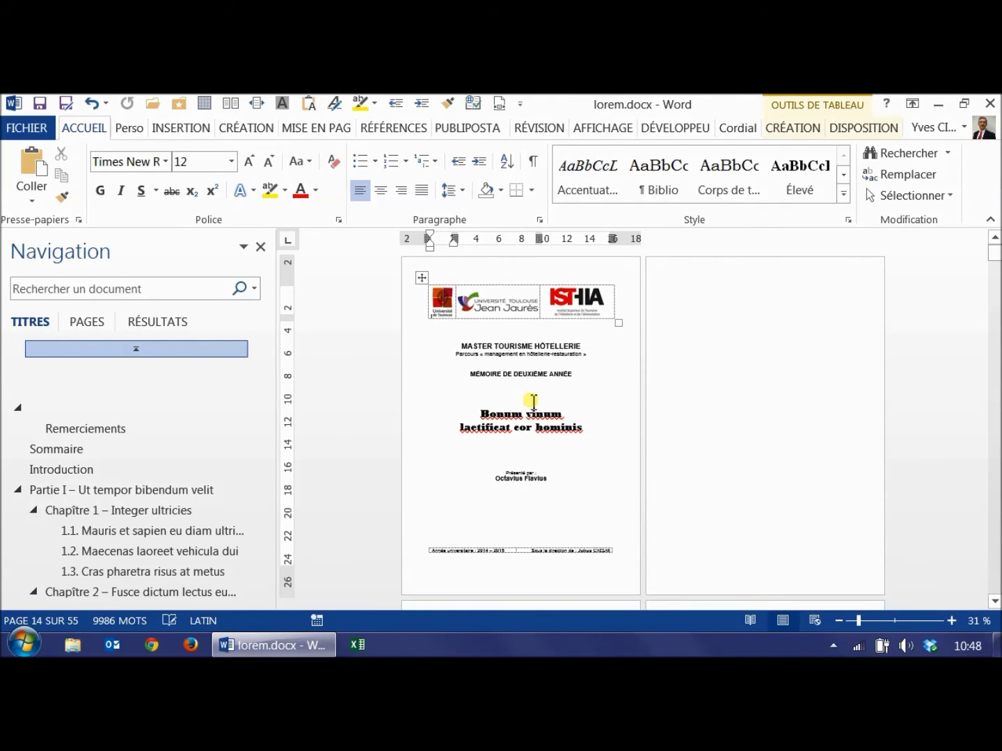
{"action": "scroll", "coordinate": [534, 403], "scroll_direction": "down", "scroll_amount": 5}
{"action": "scroll", "coordinate": [533, 402], "scroll_direction": "down", "scroll_amount": 4}
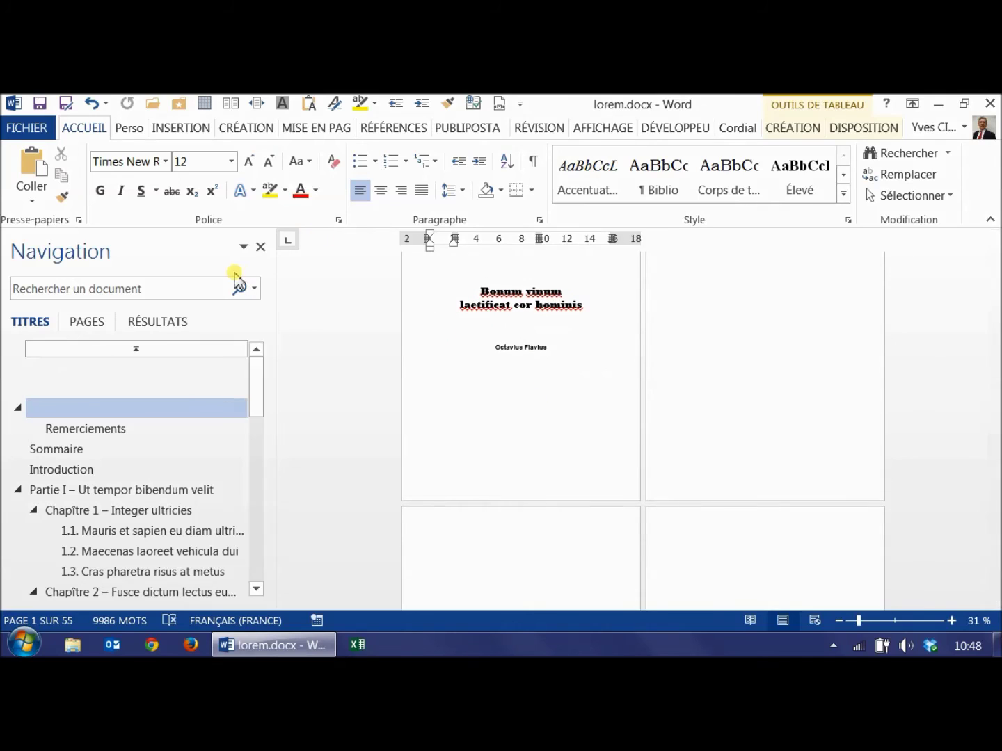
{"action": "left_click", "coordinate": [260, 248]}
Step: Review the page layout from the front matter and Sommaire through the end of the Introduction, checking the Introduction's starting page
{"action": "scroll", "coordinate": [538, 446], "scroll_direction": "down", "scroll_amount": 2}
{"action": "scroll", "coordinate": [538, 453], "scroll_direction": "down", "scroll_amount": 7}
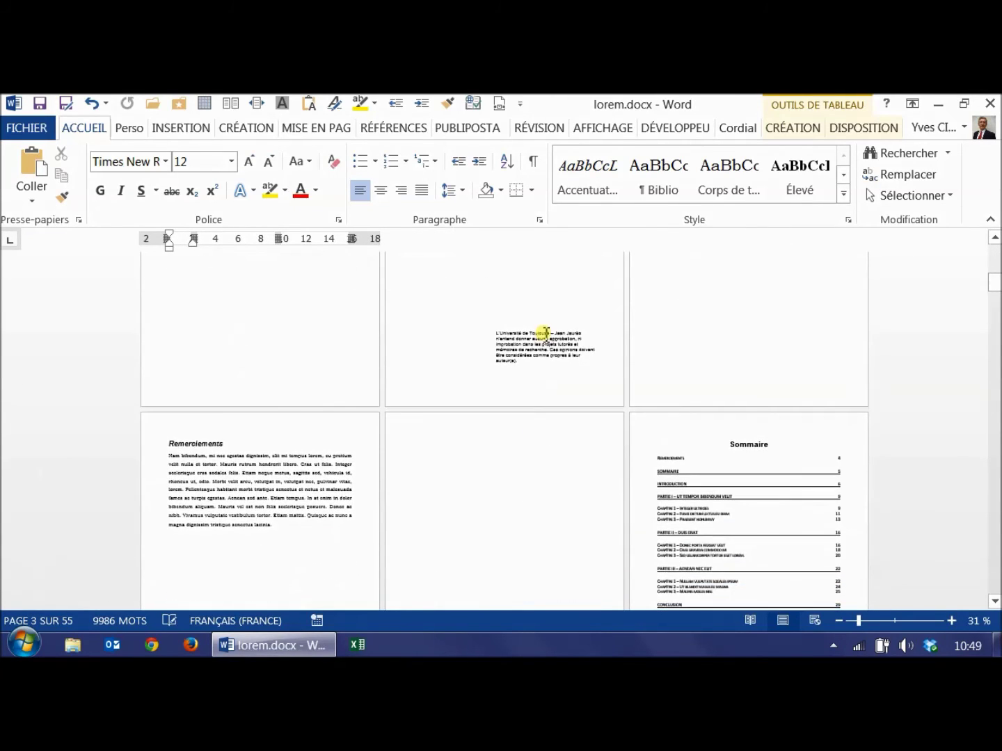
{"action": "left_click", "coordinate": [545, 346]}
{"action": "scroll", "coordinate": [541, 431], "scroll_direction": "down", "scroll_amount": 5}
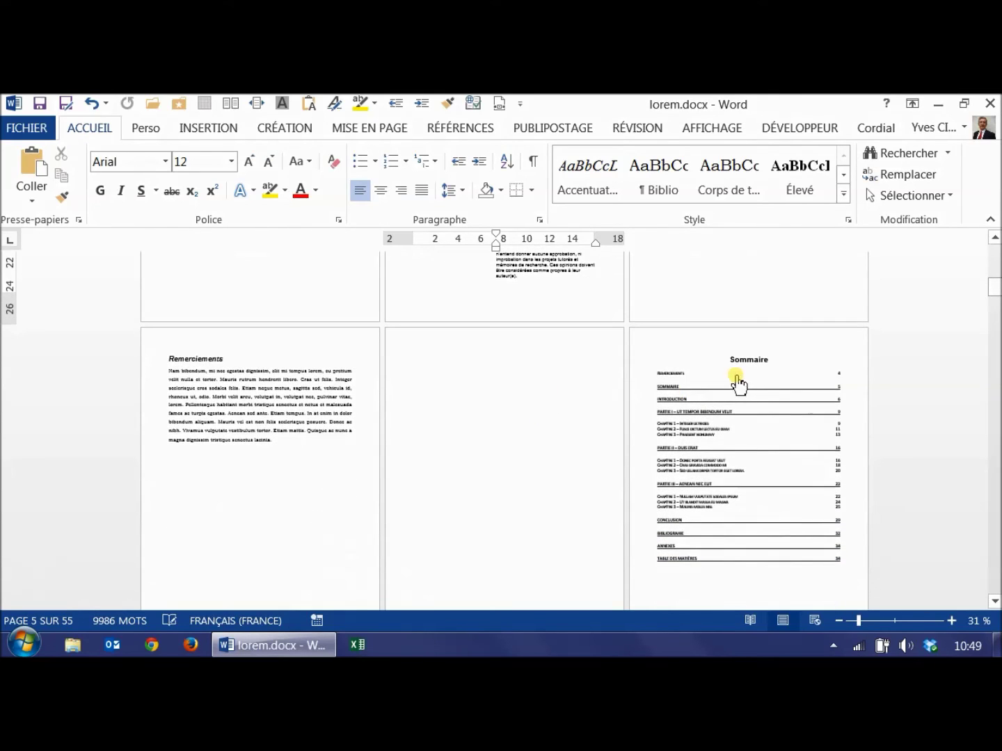
{"action": "scroll", "coordinate": [492, 441], "scroll_direction": "down", "scroll_amount": 2}
{"action": "left_click", "coordinate": [487, 453]}
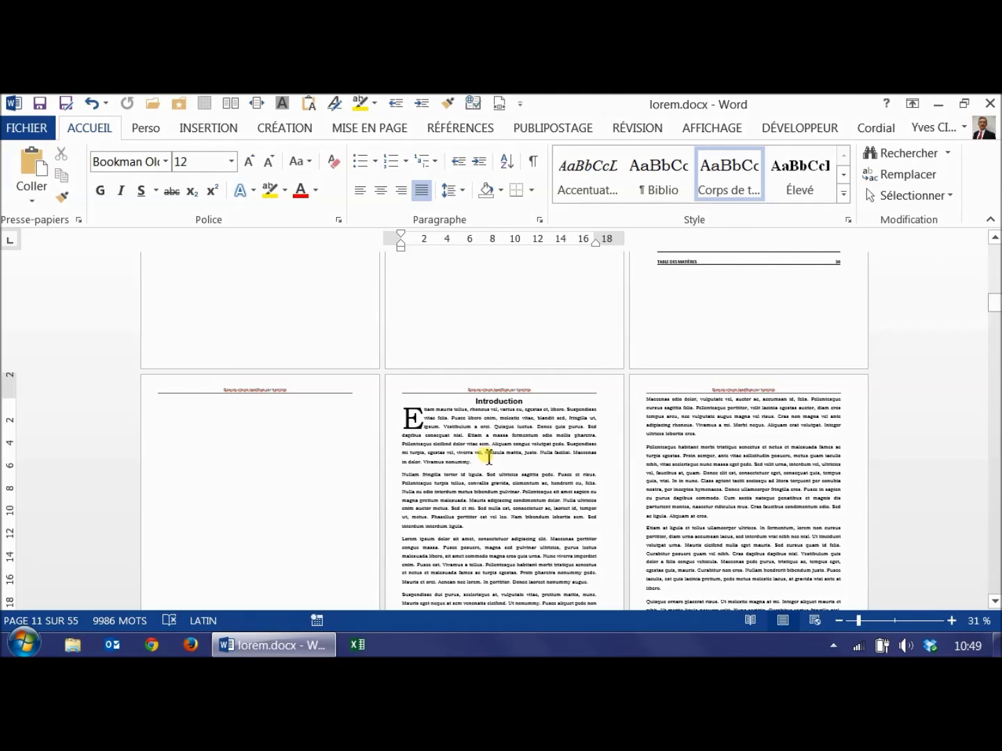
{"action": "scroll", "coordinate": [489, 456], "scroll_direction": "down", "scroll_amount": 4}
{"action": "scroll", "coordinate": [489, 456], "scroll_direction": "down", "scroll_amount": 6}
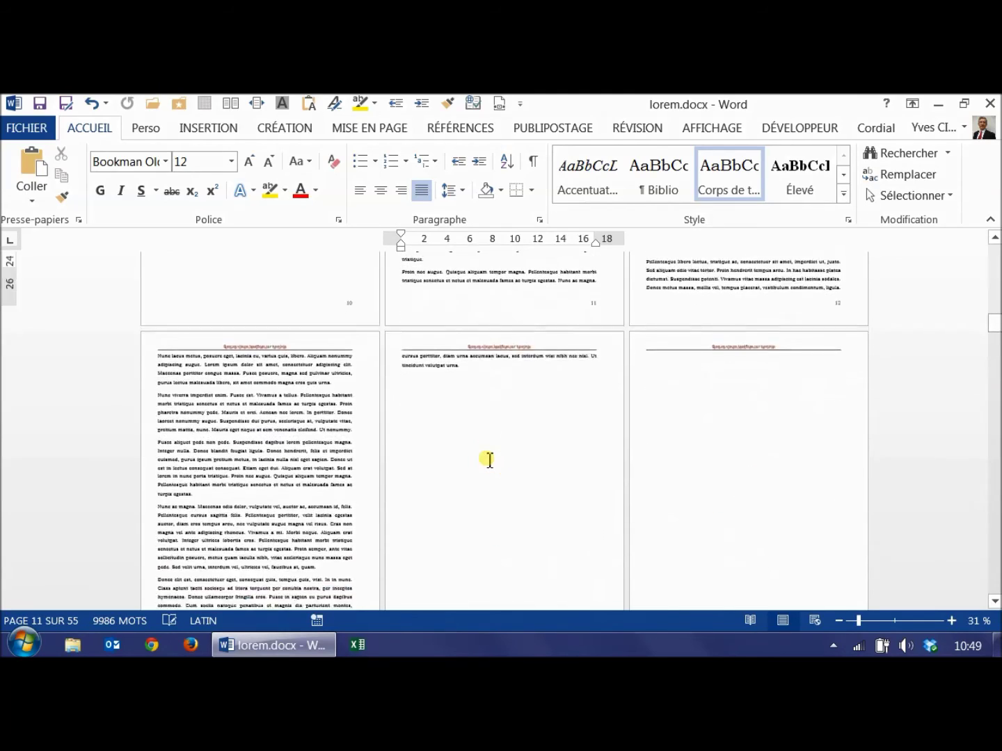
{"action": "scroll", "coordinate": [487, 458], "scroll_direction": "down", "scroll_amount": 1}
{"action": "scroll", "coordinate": [485, 456], "scroll_direction": "up", "scroll_amount": 4}
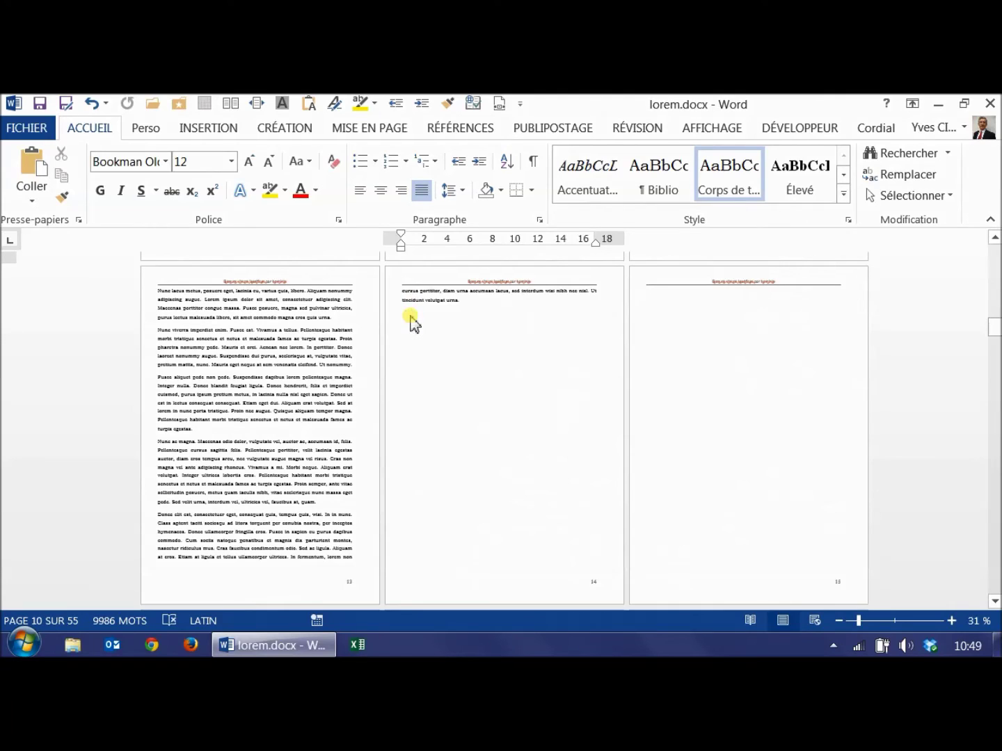
Step: Show the formatting marks and delete the extra page break just before the Partie I – Ut tempor bibendum velit title
{"action": "key", "text": "ctrl+shift+8"}
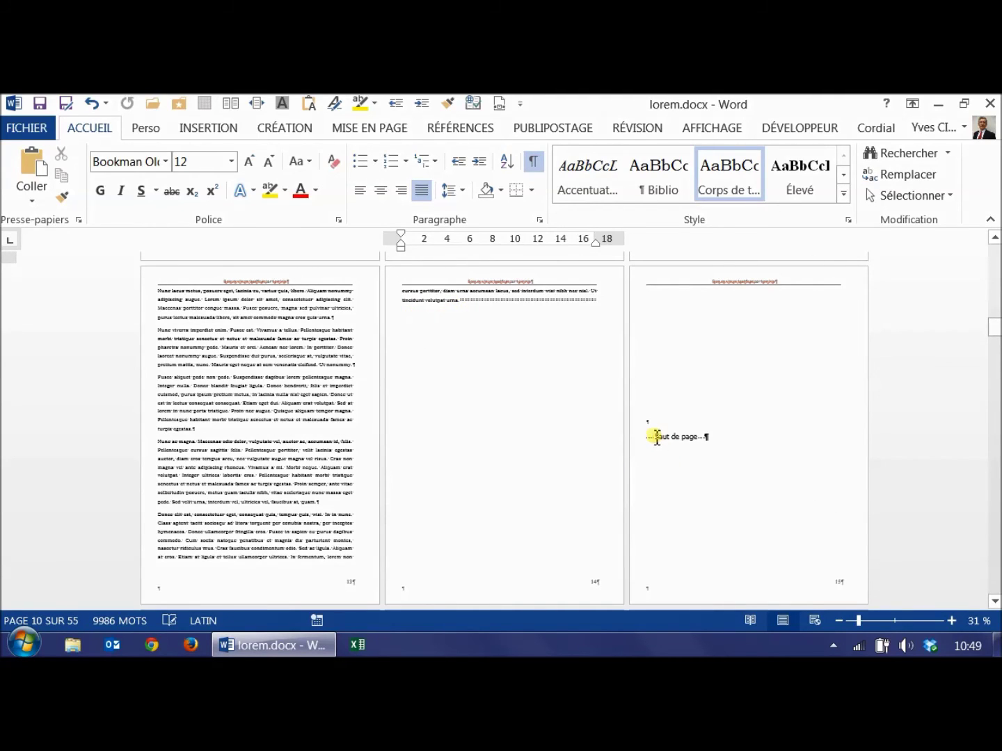
{"action": "left_click", "coordinate": [647, 437]}
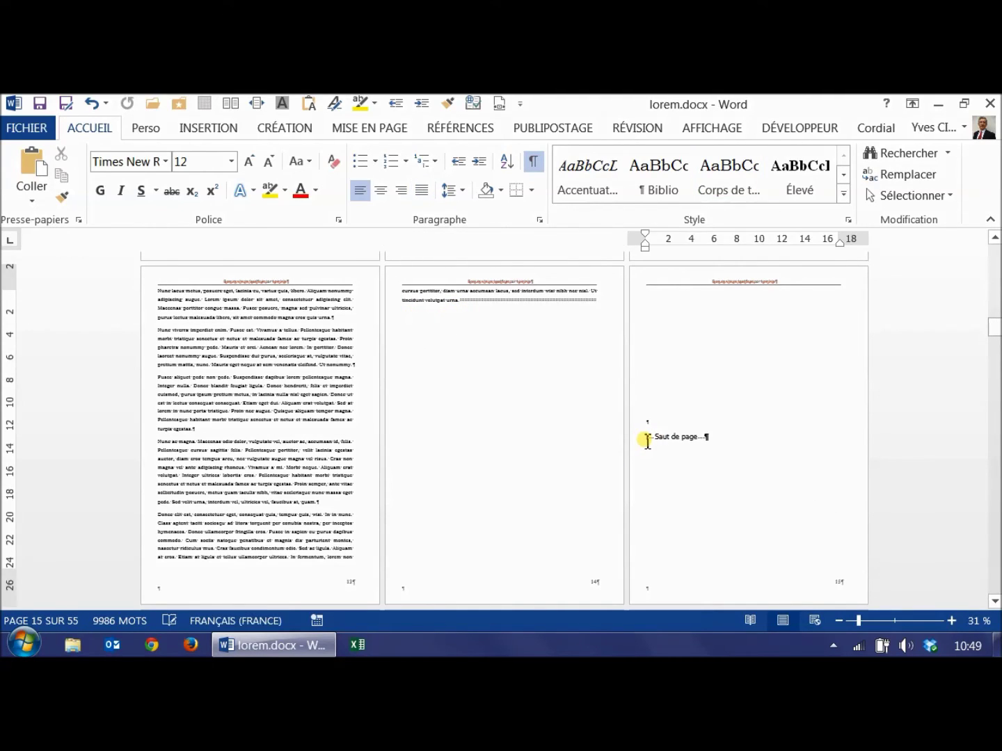
{"action": "scroll", "coordinate": [647, 438], "scroll_direction": "down", "scroll_amount": 3}
{"action": "scroll", "coordinate": [320, 519], "scroll_direction": "down", "scroll_amount": 2}
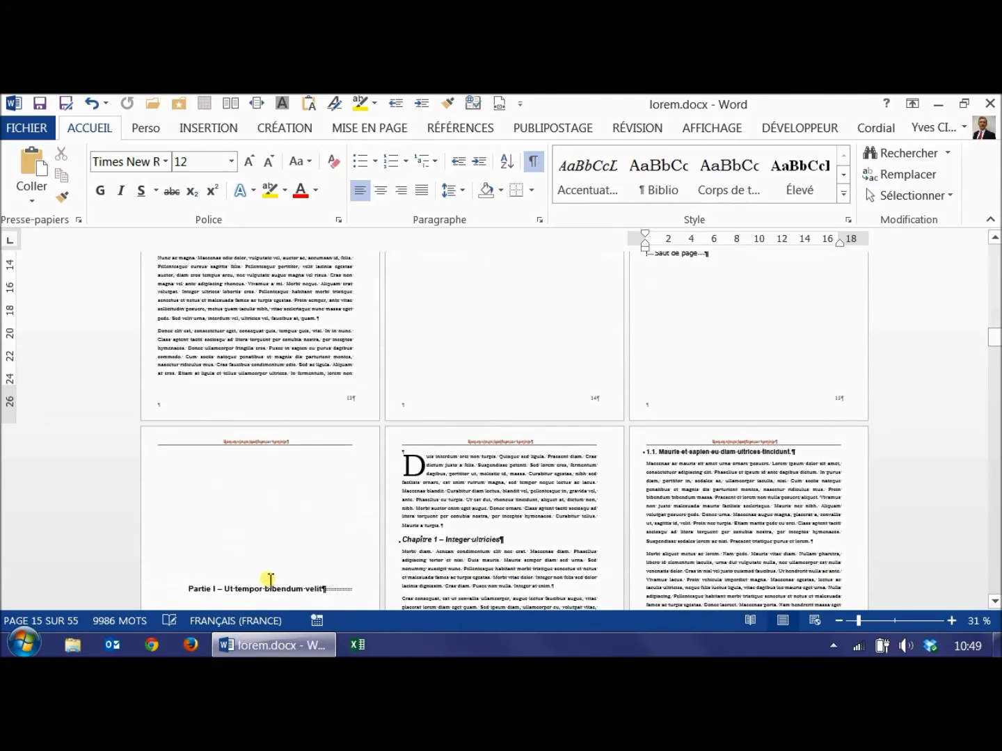
{"action": "left_click", "coordinate": [269, 588]}
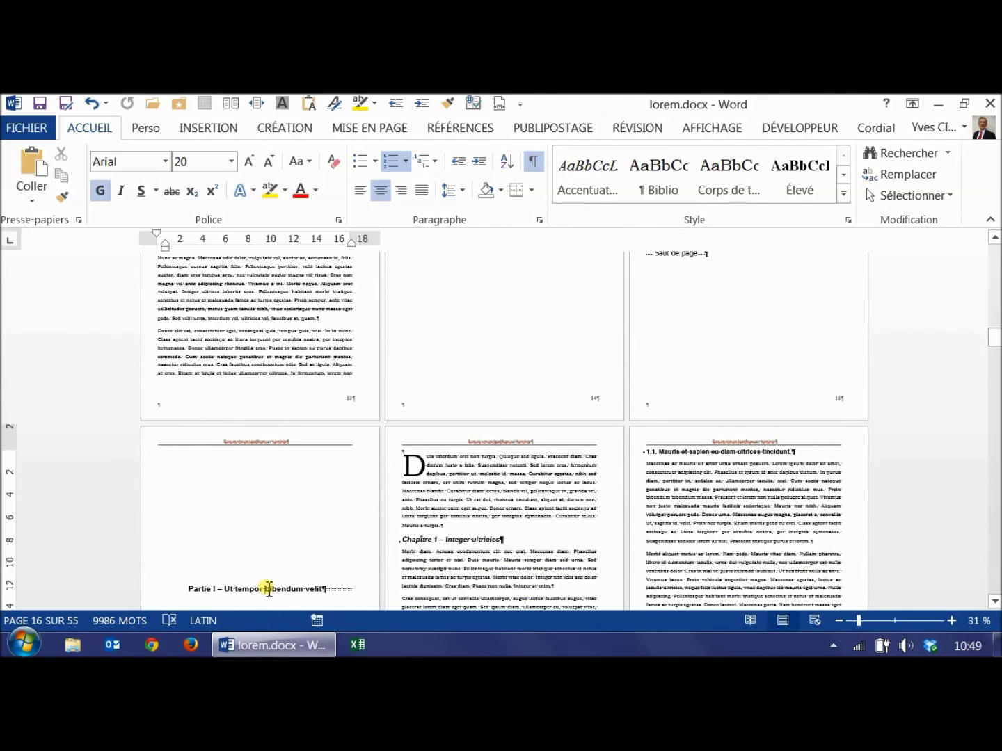
{"action": "left_click", "coordinate": [648, 254]}
{"action": "key", "text": "Delete"}
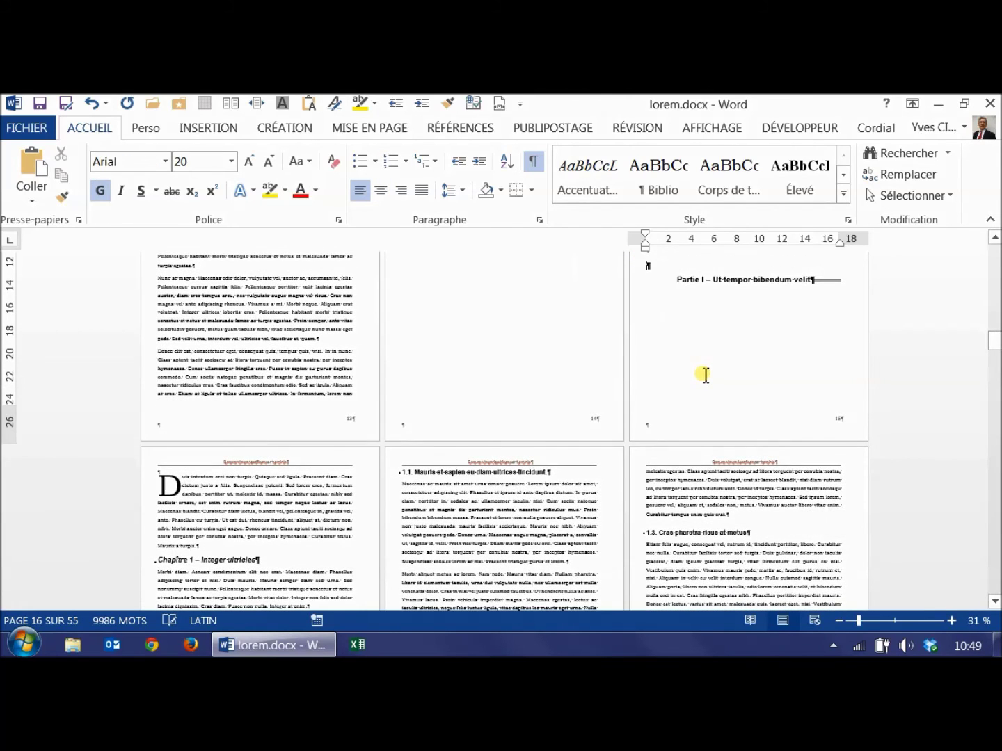
Step: Check the page on which the Partie I title falls and the page number preceding it
{"action": "left_click", "coordinate": [703, 286]}
{"action": "scroll", "coordinate": [704, 284], "scroll_direction": "up", "scroll_amount": 1}
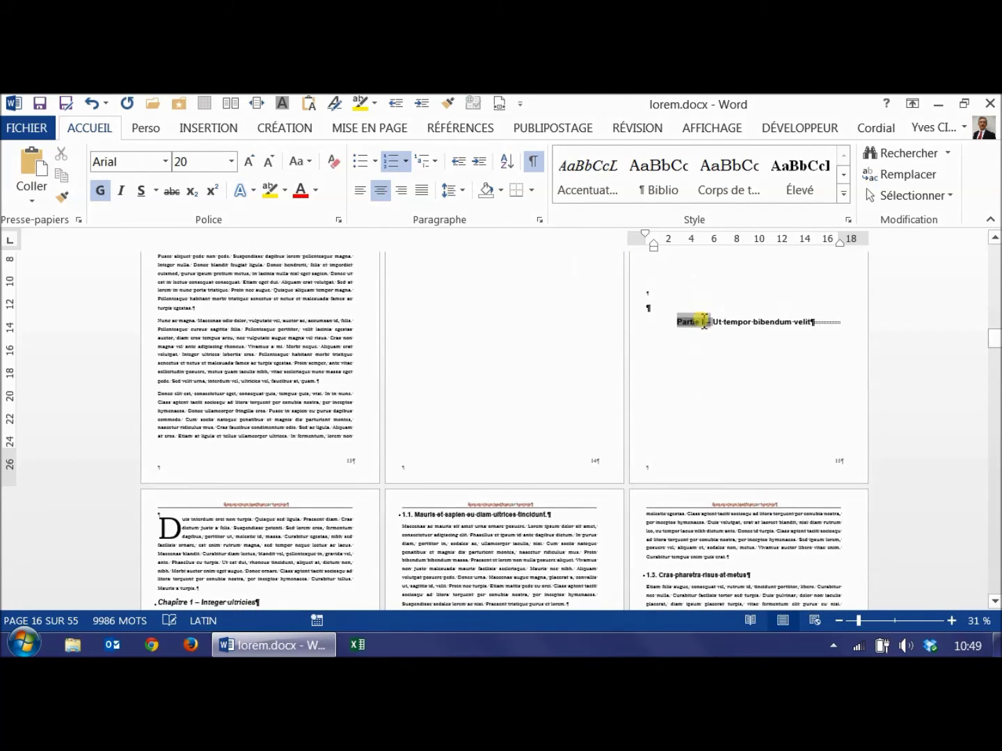
{"action": "left_click", "coordinate": [755, 327]}
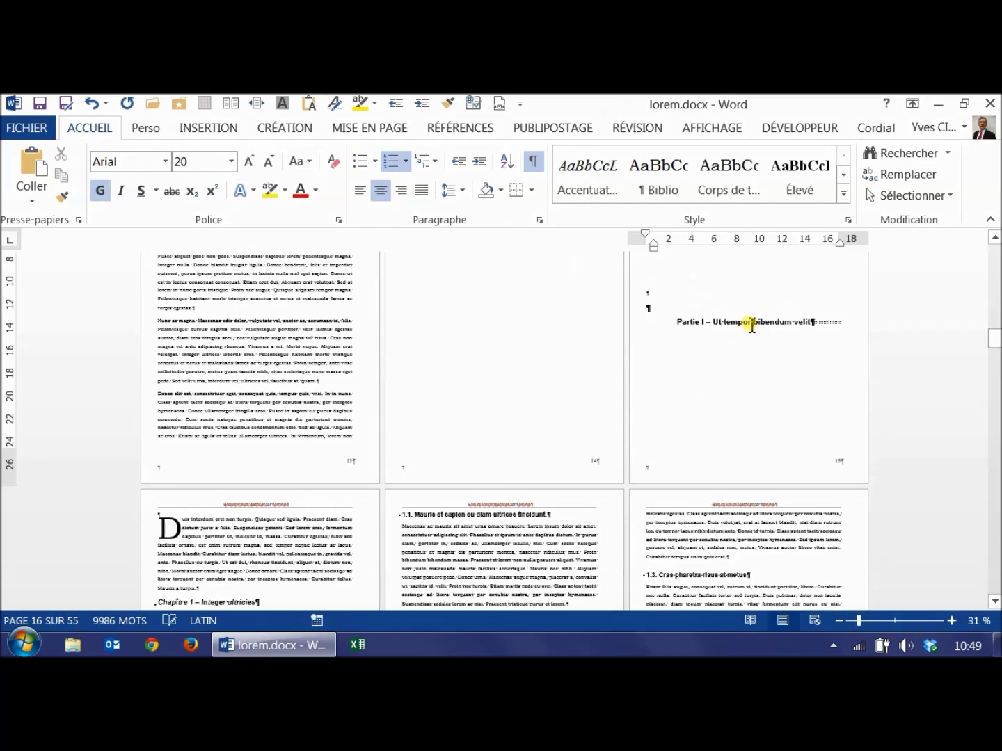
{"action": "scroll", "coordinate": [751, 324], "scroll_direction": "up", "scroll_amount": 1}
{"action": "scroll", "coordinate": [751, 324], "scroll_direction": "down", "scroll_amount": 5}
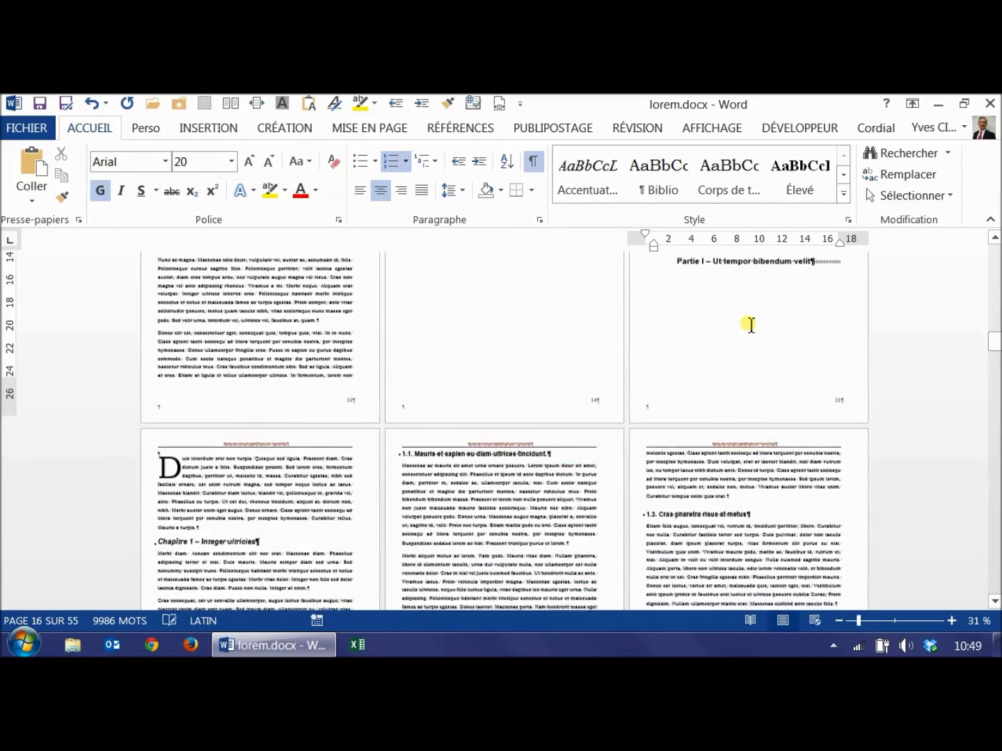
{"action": "scroll", "coordinate": [751, 331], "scroll_direction": "up", "scroll_amount": 3}
{"action": "scroll", "coordinate": [519, 357], "scroll_direction": "up", "scroll_amount": 3}
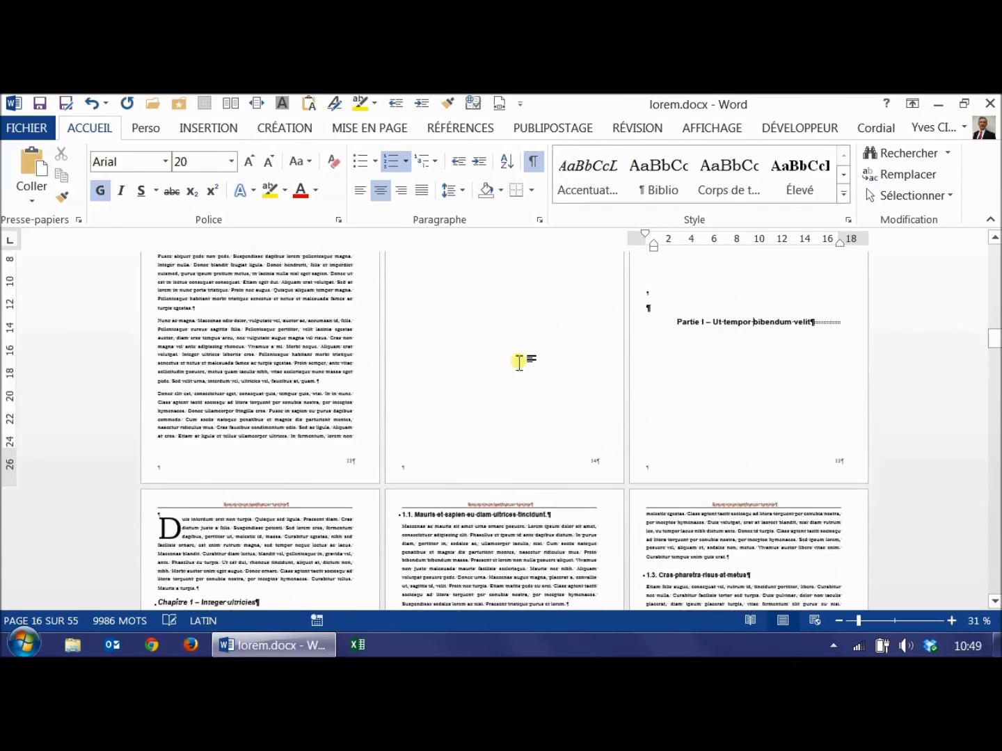
{"action": "left_click", "coordinate": [424, 269]}
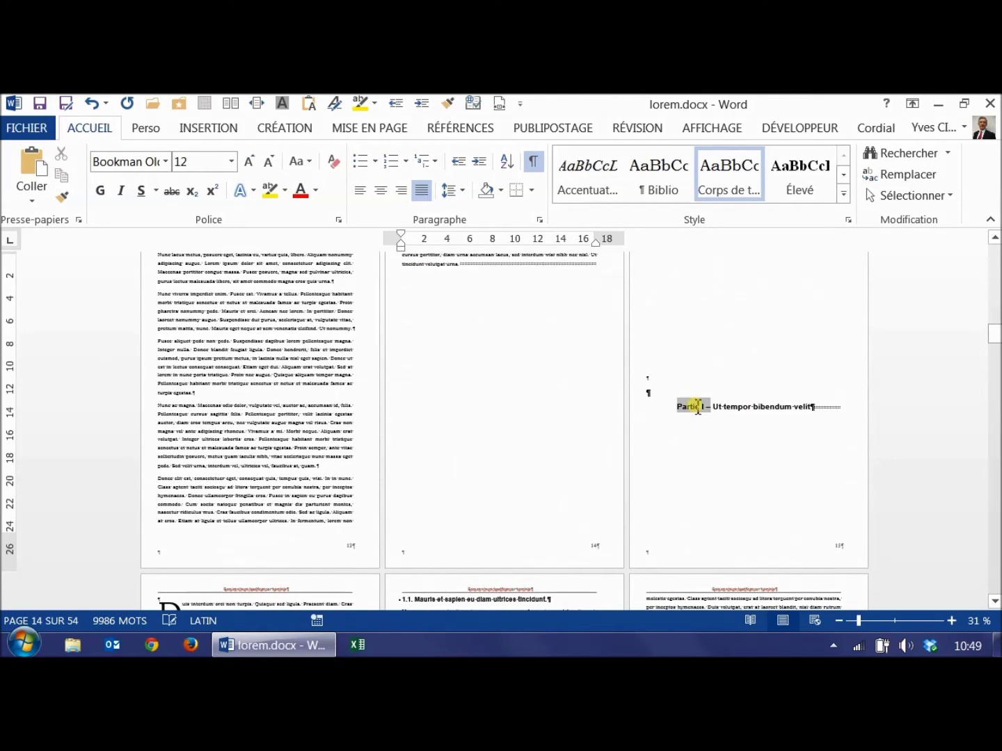
{"action": "left_click", "coordinate": [761, 408]}
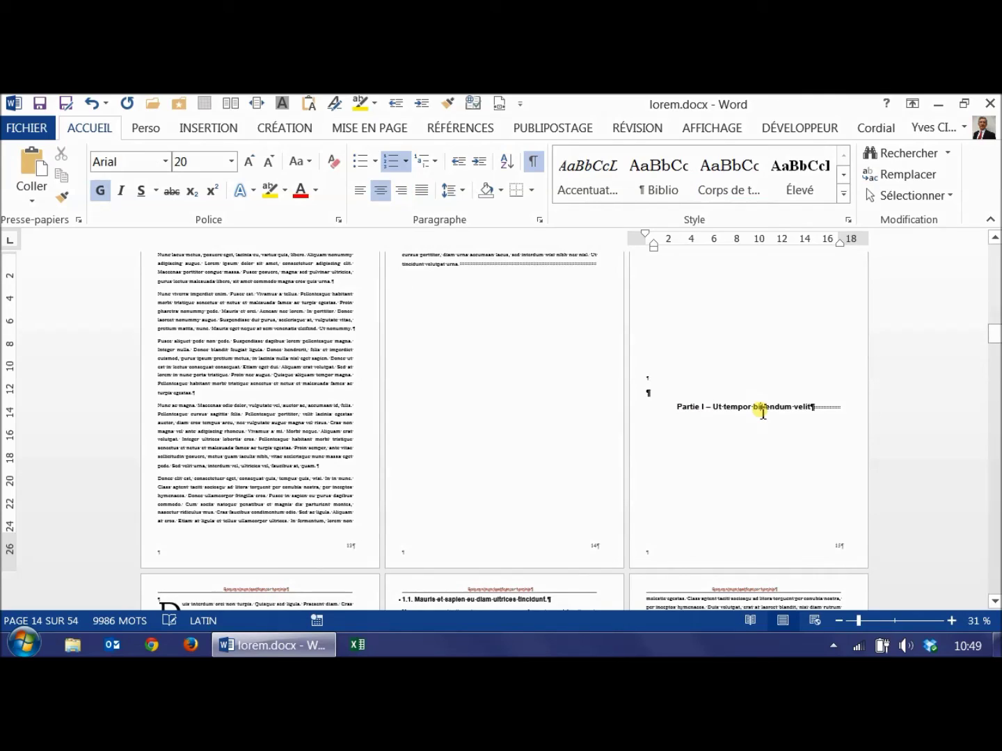
Step: Check the starting pages of Partie II – Duis erat, Partie III – Aenean nec elit and the Conclusion
{"action": "scroll", "coordinate": [762, 413], "scroll_direction": "down", "scroll_amount": 2}
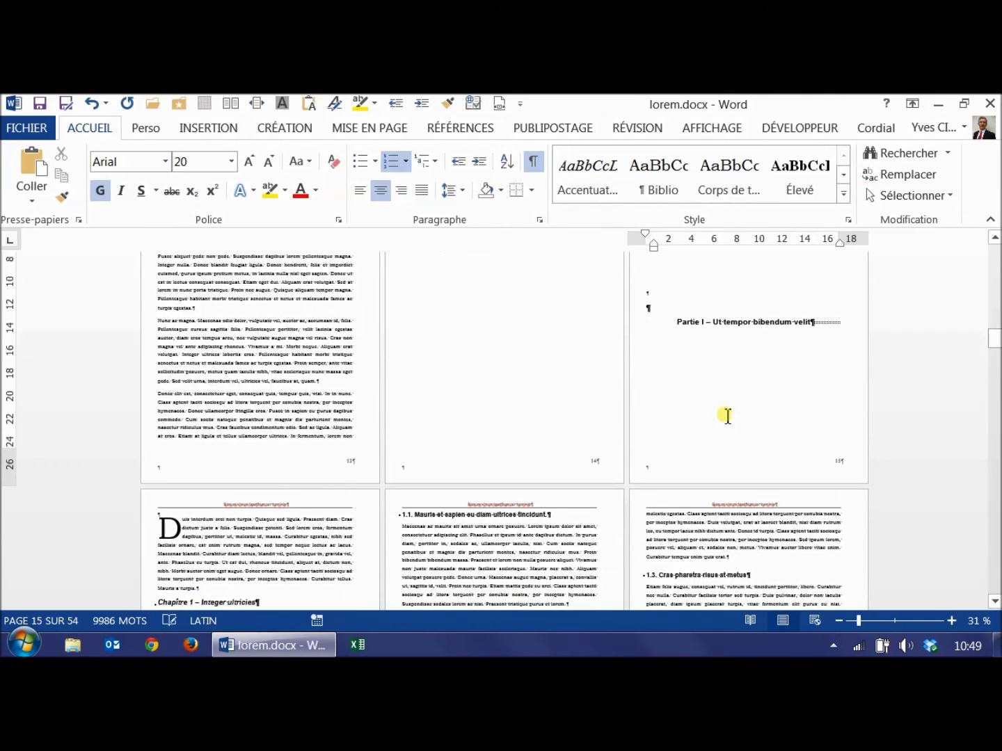
{"action": "scroll", "coordinate": [977, 548], "scroll_direction": "down", "scroll_amount": 5}
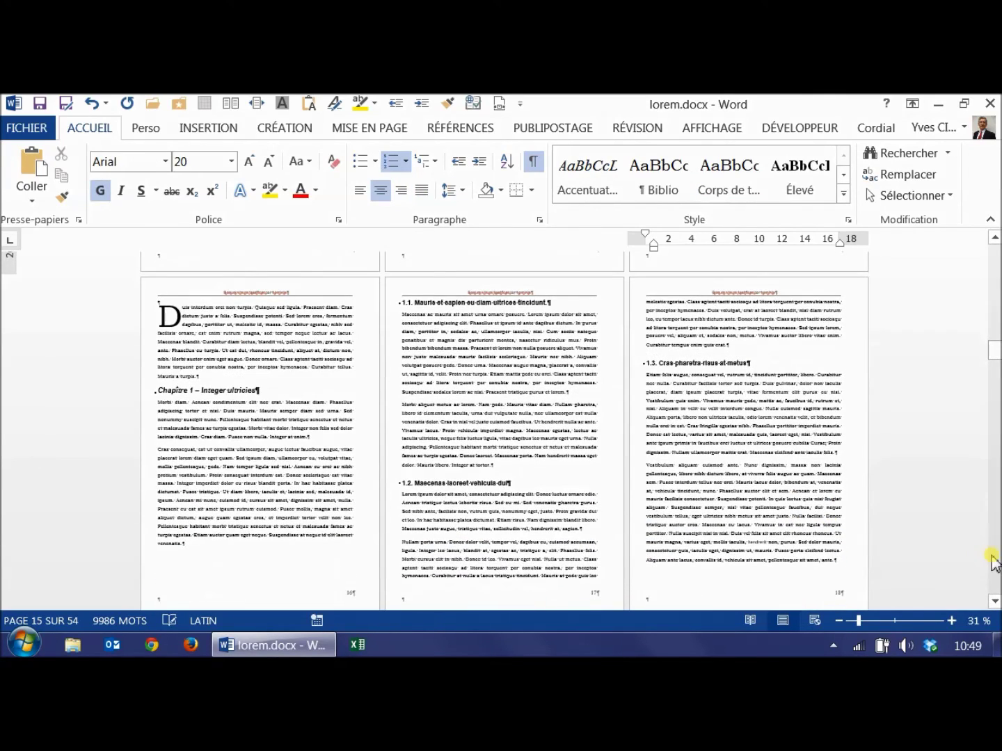
{"action": "scroll", "coordinate": [994, 561], "scroll_direction": "down", "scroll_amount": 3}
{"action": "scroll", "coordinate": [994, 560], "scroll_direction": "down", "scroll_amount": 2}
{"action": "scroll", "coordinate": [993, 561], "scroll_direction": "down", "scroll_amount": 9}
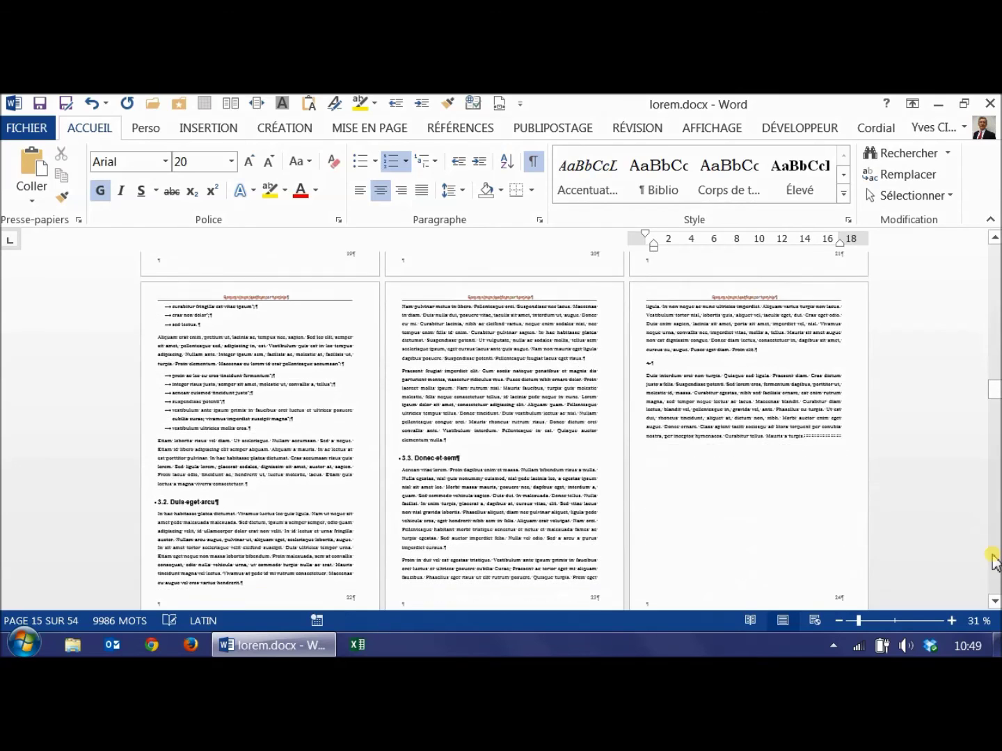
{"action": "scroll", "coordinate": [832, 552], "scroll_direction": "down", "scroll_amount": 4}
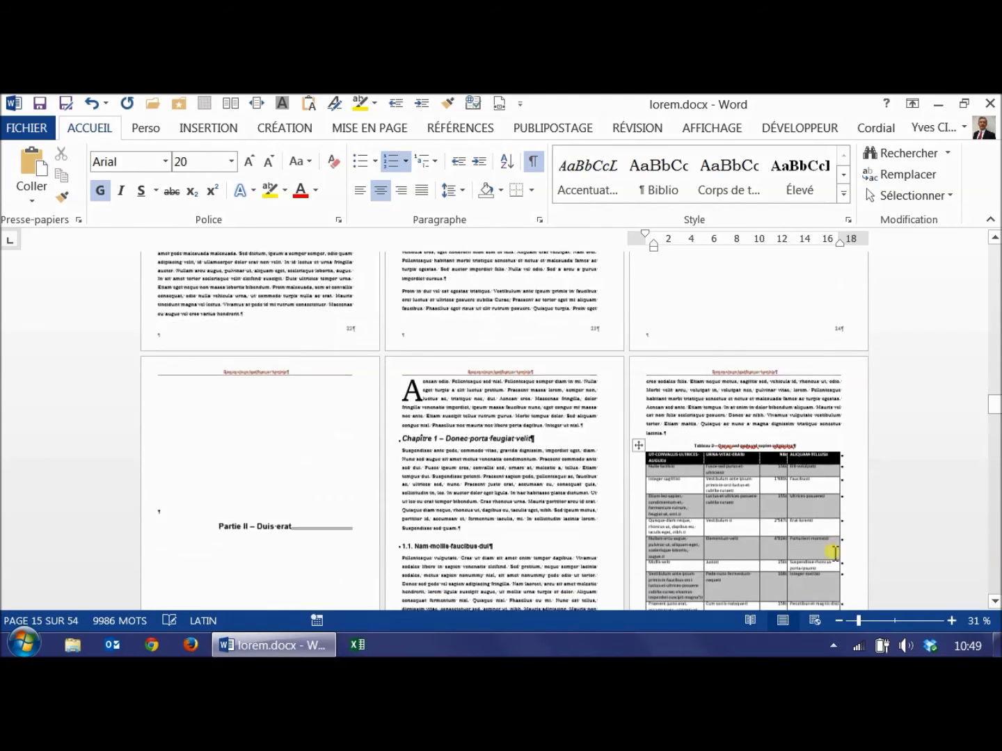
{"action": "left_click", "coordinate": [276, 473]}
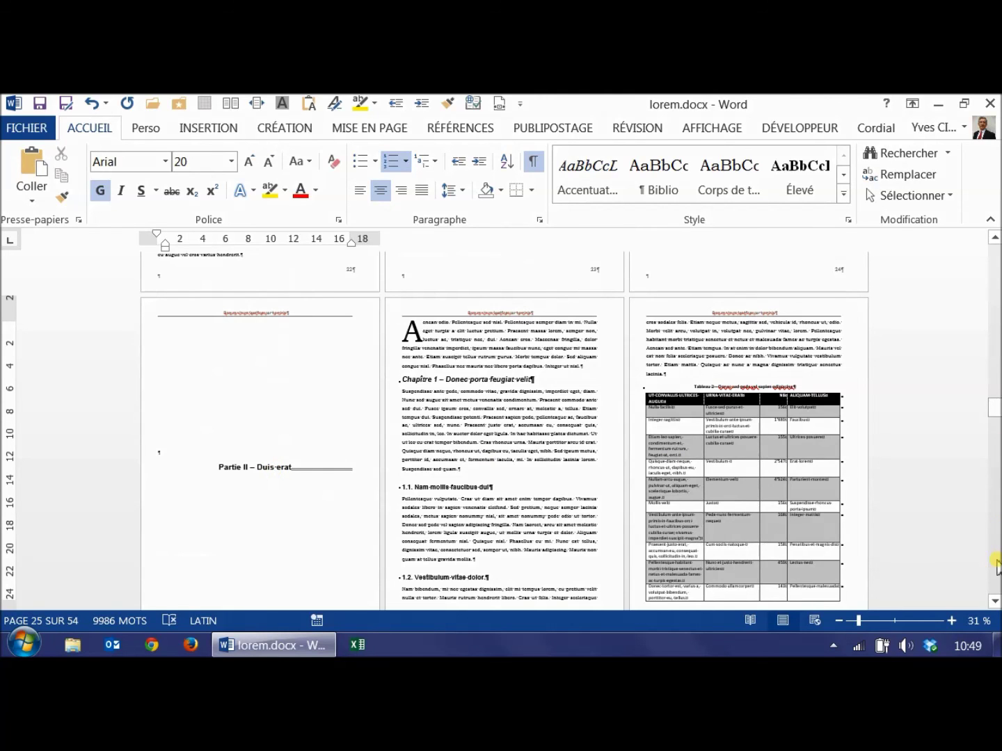
{"action": "scroll", "coordinate": [995, 561], "scroll_direction": "down", "scroll_amount": 7}
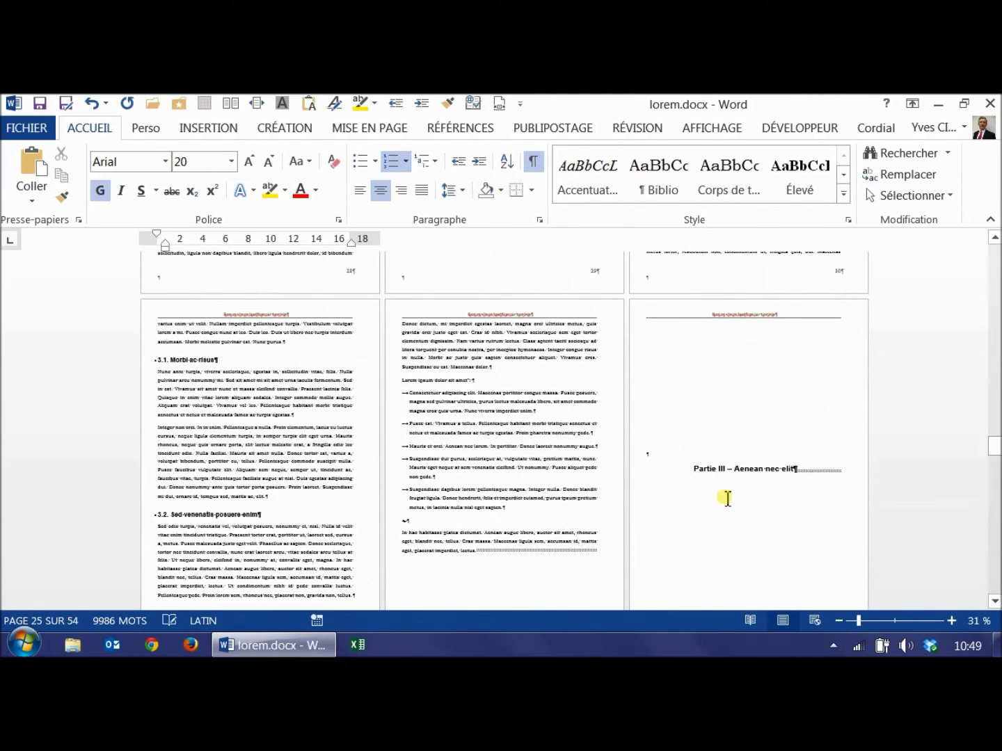
{"action": "left_click", "coordinate": [750, 473]}
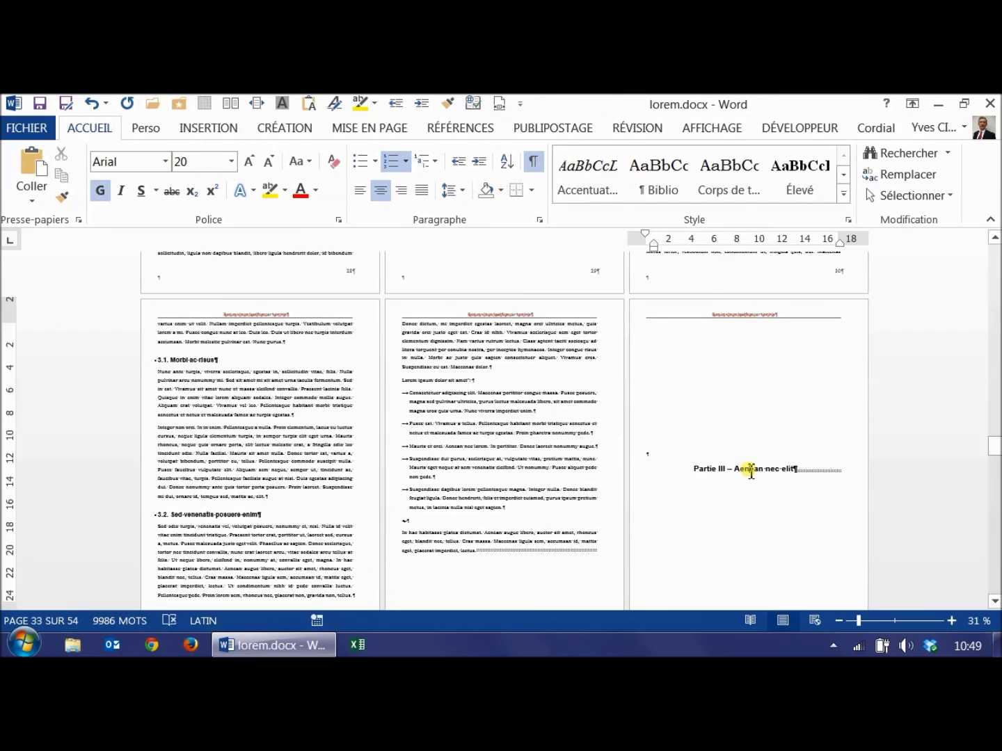
{"action": "scroll", "coordinate": [996, 583], "scroll_direction": "down", "scroll_amount": 8}
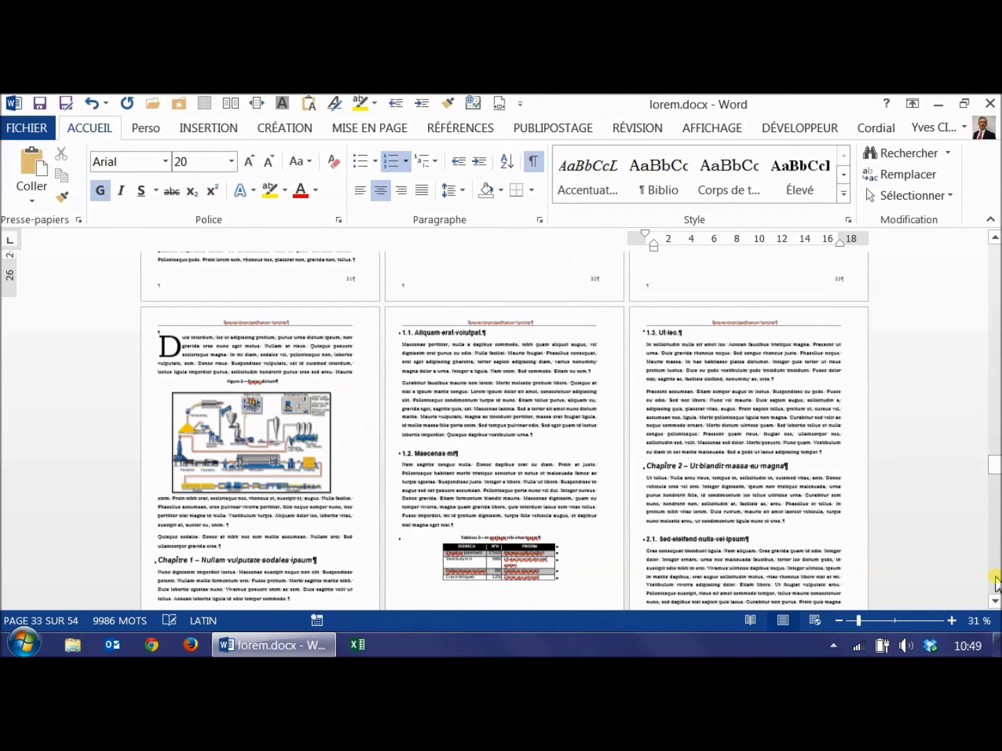
{"action": "scroll", "coordinate": [996, 583], "scroll_direction": "down", "scroll_amount": 8}
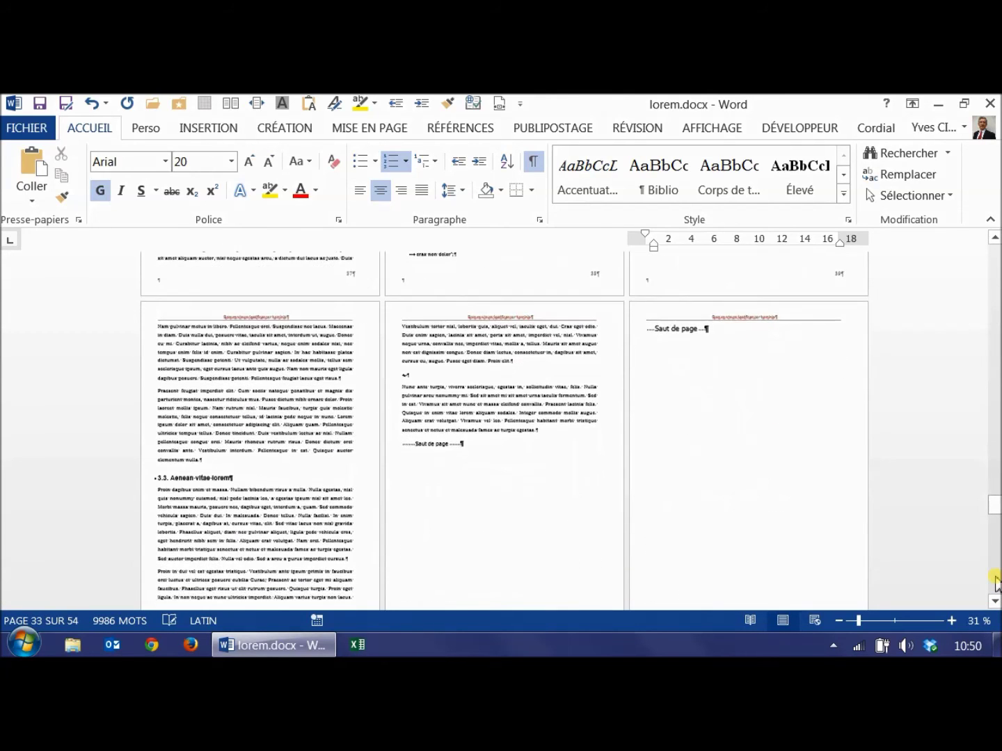
{"action": "scroll", "coordinate": [672, 573], "scroll_direction": "down", "scroll_amount": 5}
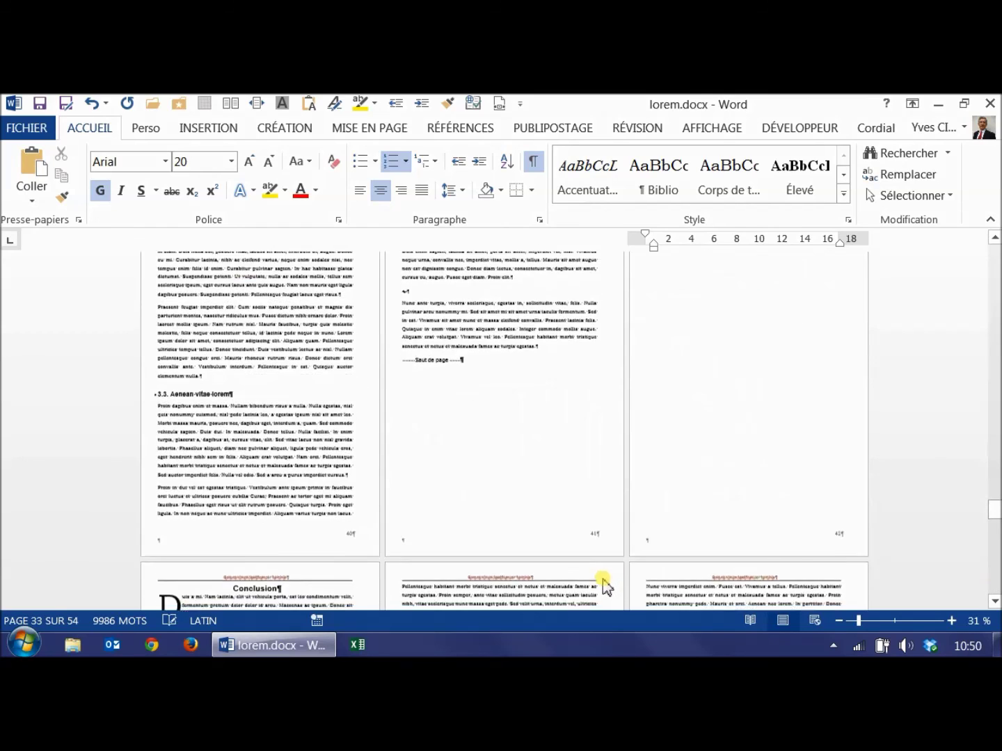
{"action": "left_click", "coordinate": [249, 488]}
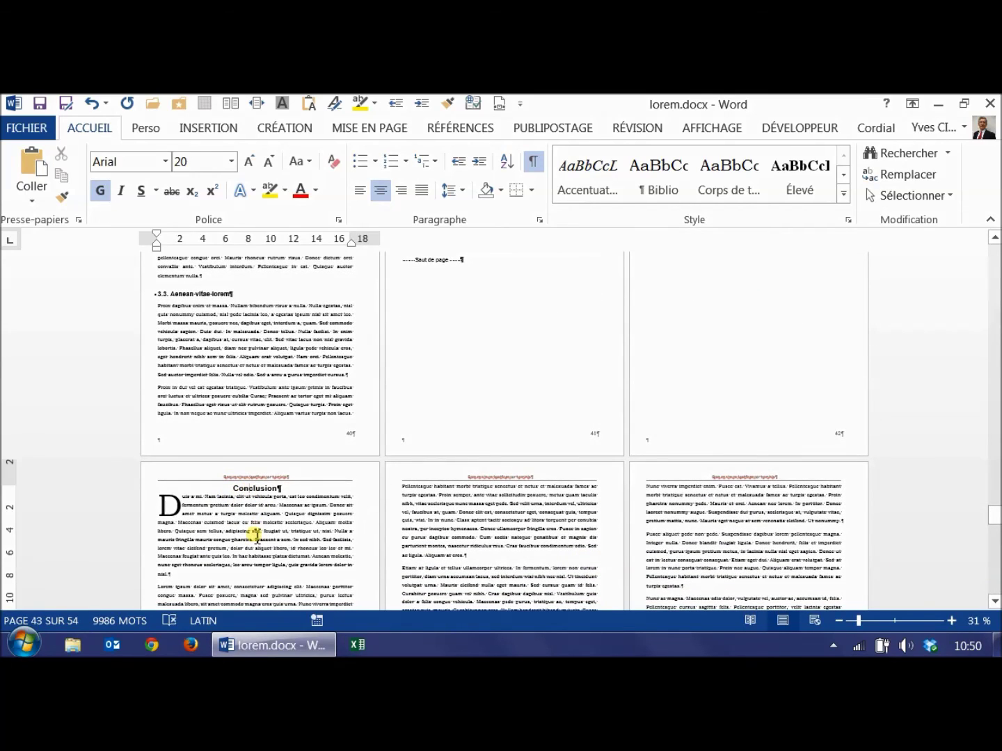
Step: Check the starting pages of the Bibliograhie, Annexes and Table des matières sections, and return to the beginning of the document
{"action": "scroll", "coordinate": [753, 587], "scroll_direction": "down", "scroll_amount": 6}
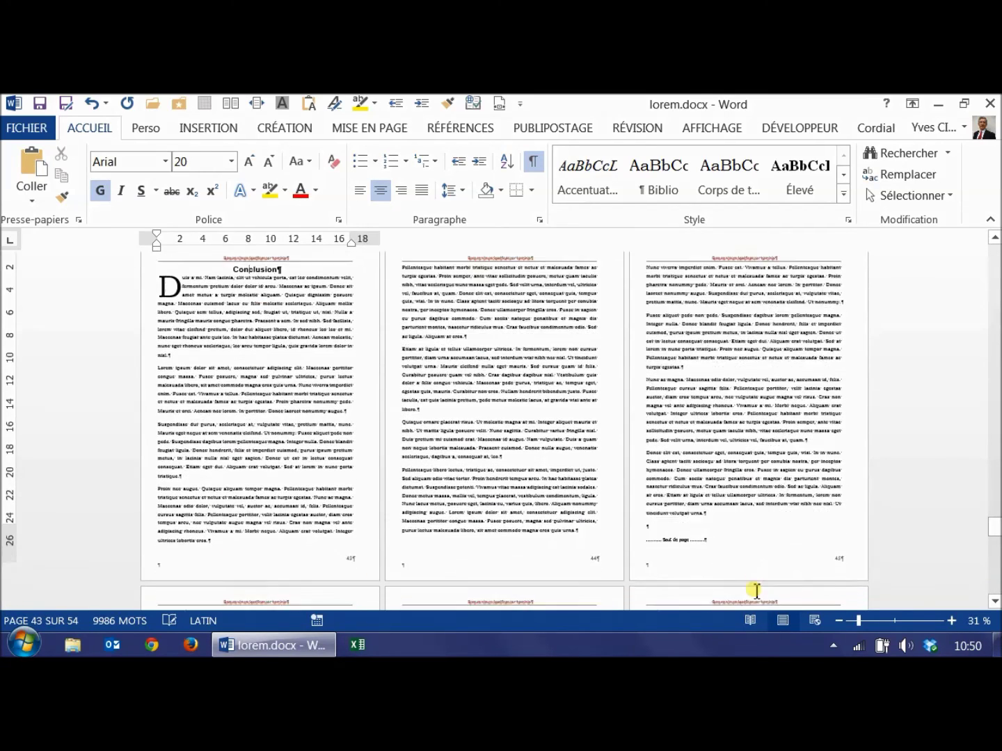
{"action": "scroll", "coordinate": [241, 466], "scroll_direction": "down", "scroll_amount": 6}
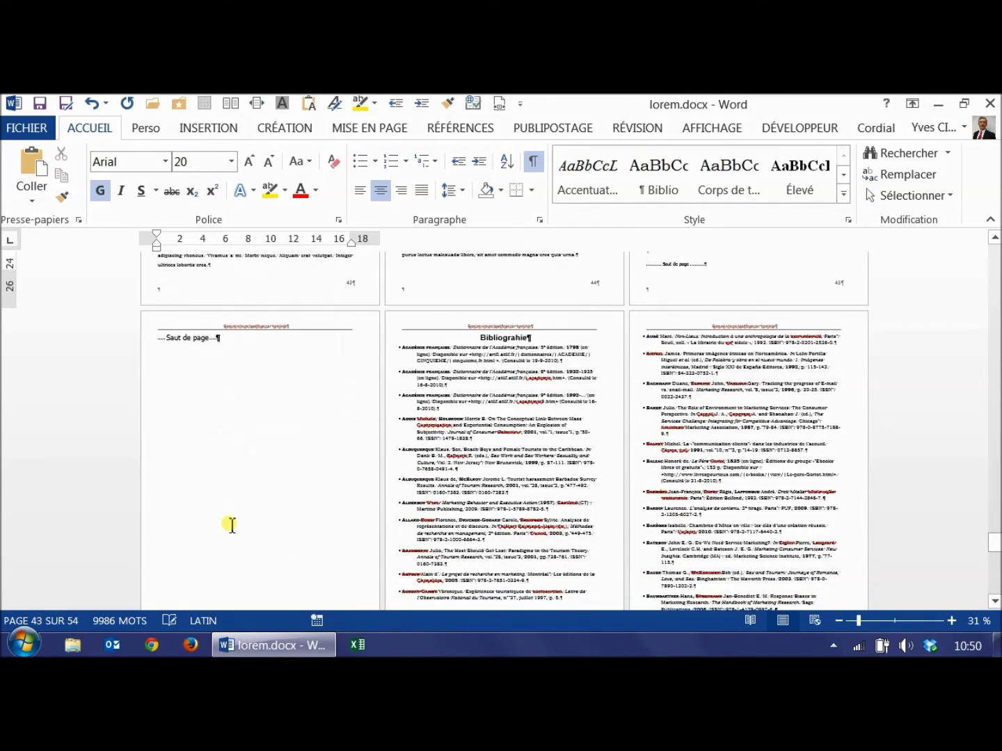
{"action": "scroll", "coordinate": [232, 525], "scroll_direction": "up", "scroll_amount": 4}
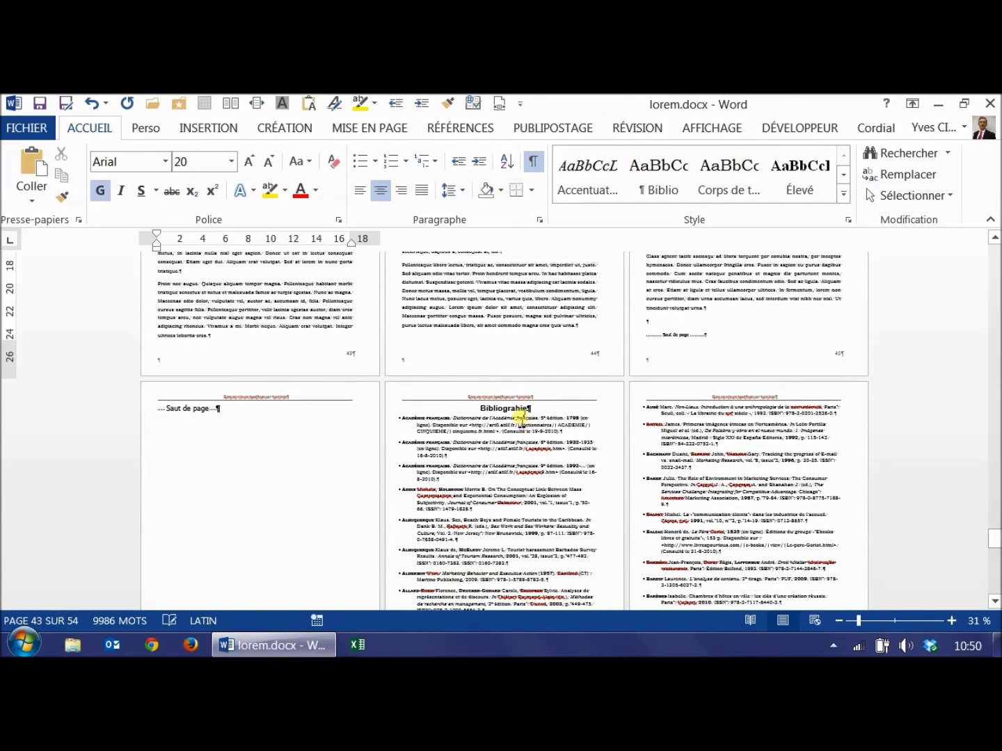
{"action": "left_click", "coordinate": [513, 411]}
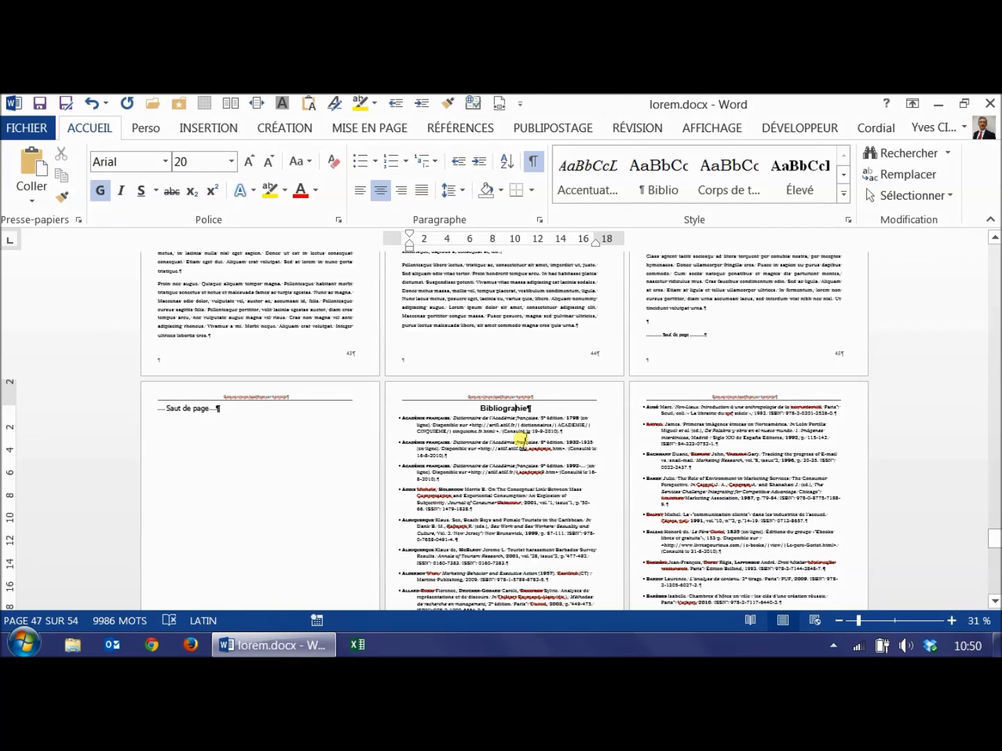
{"action": "scroll", "coordinate": [522, 436], "scroll_direction": "down", "scroll_amount": 5}
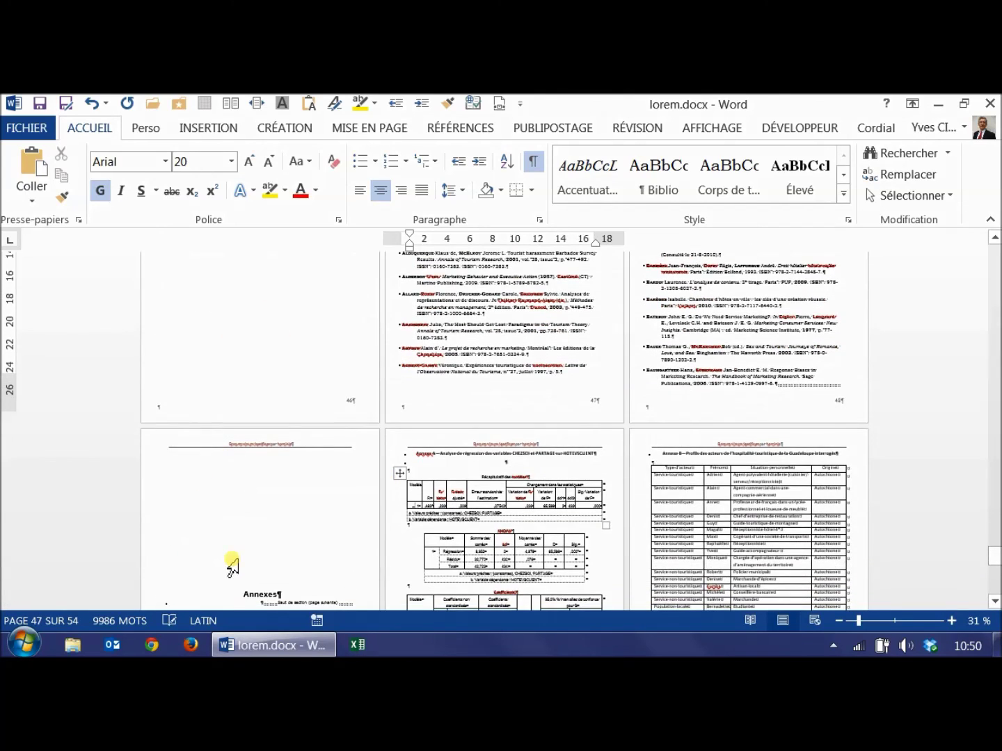
{"action": "scroll", "coordinate": [230, 566], "scroll_direction": "down", "scroll_amount": 1}
{"action": "left_click", "coordinate": [256, 553]}
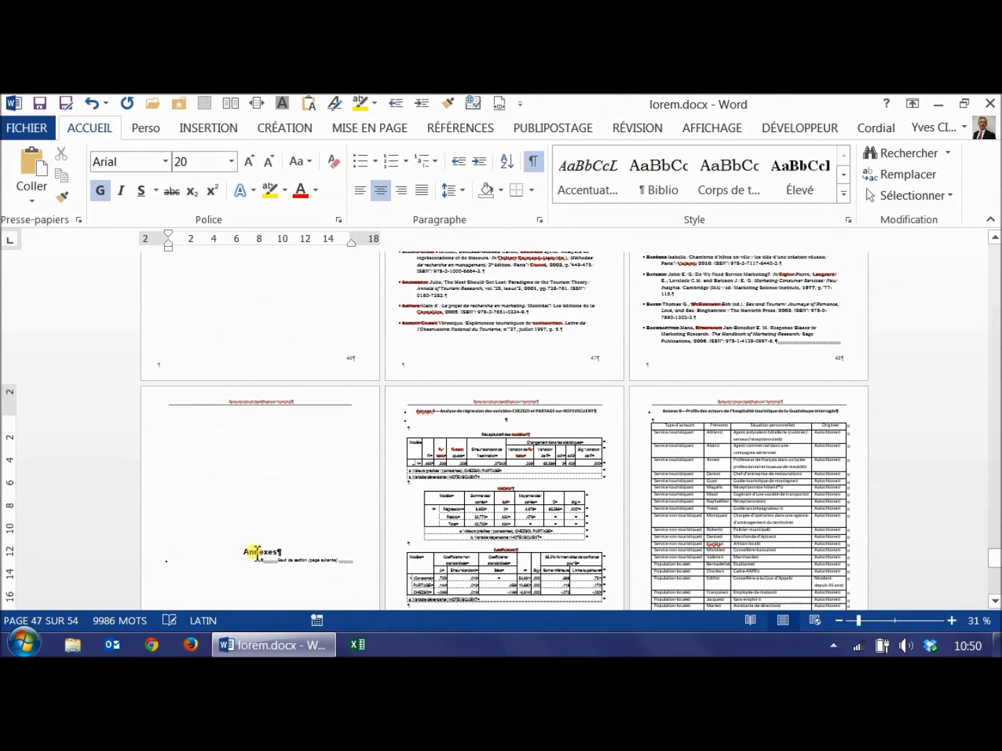
{"action": "scroll", "coordinate": [261, 560], "scroll_direction": "down", "scroll_amount": 6}
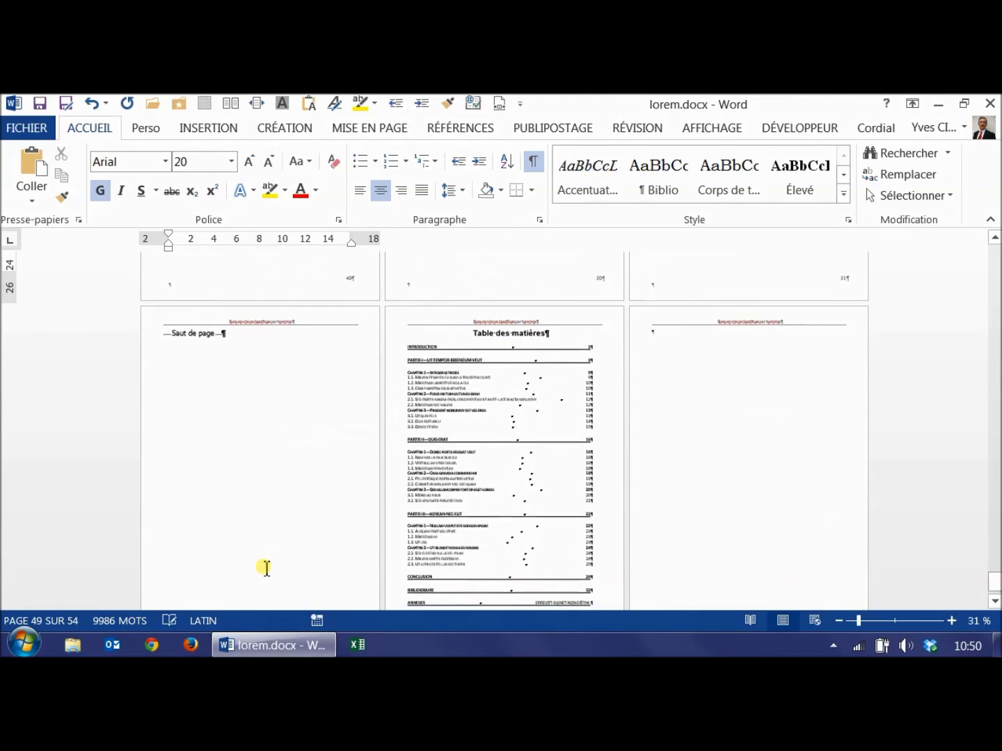
{"action": "scroll", "coordinate": [264, 567], "scroll_direction": "down", "scroll_amount": 1}
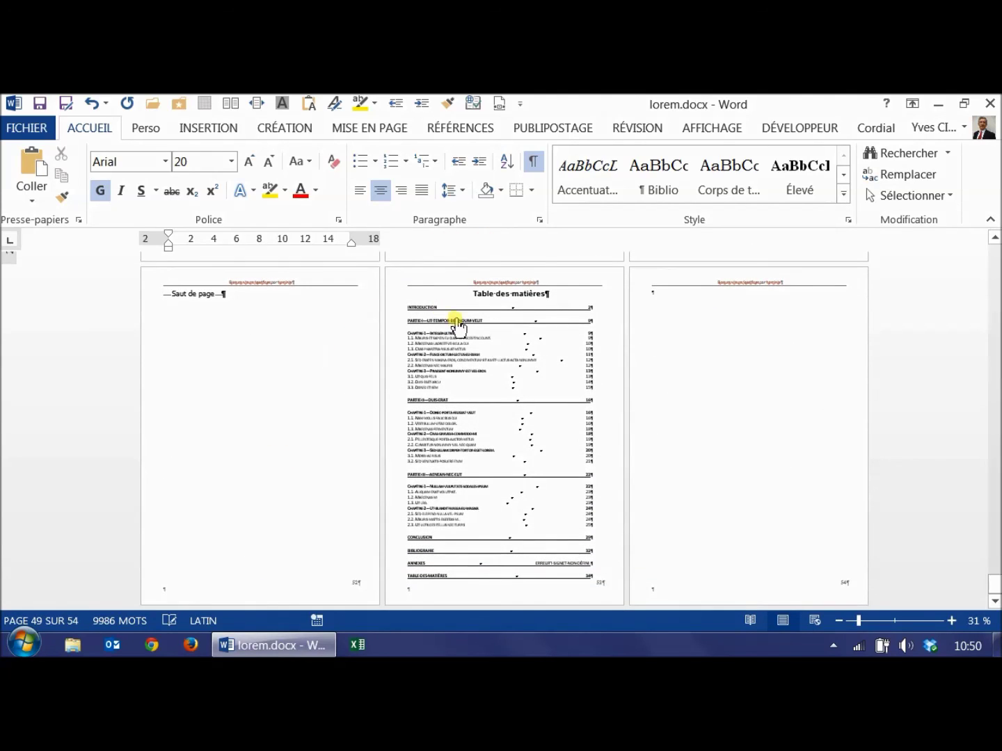
{"action": "left_click", "coordinate": [497, 293]}
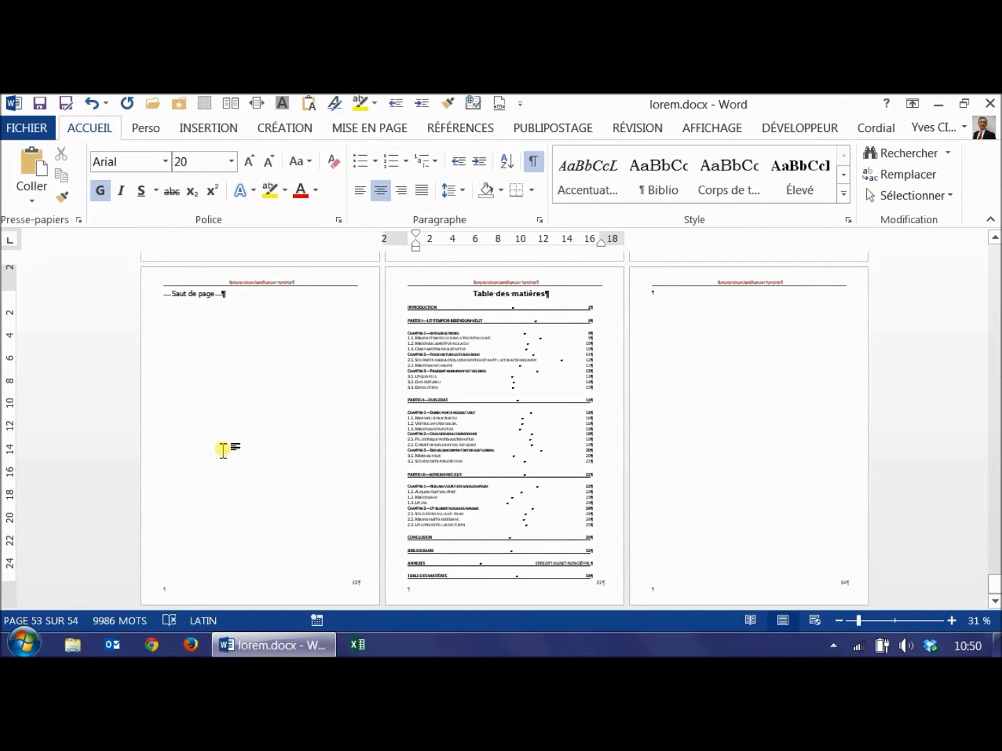
{"action": "scroll", "coordinate": [824, 453], "scroll_direction": "up", "scroll_amount": 6}
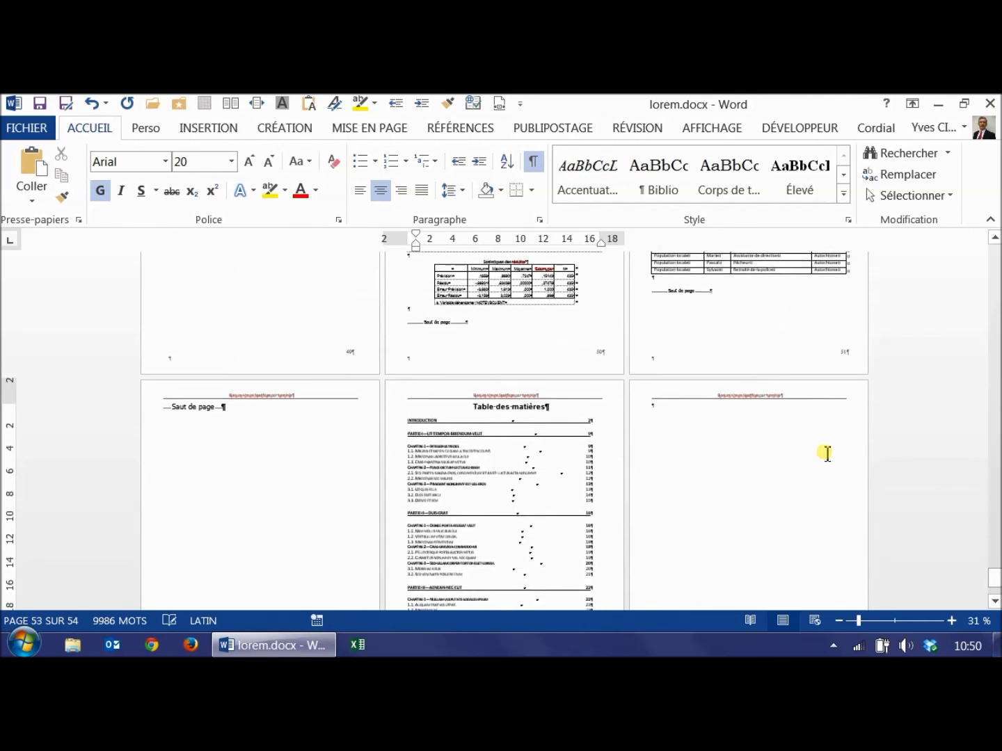
{"action": "scroll", "coordinate": [824, 454], "scroll_direction": "up", "scroll_amount": 3}
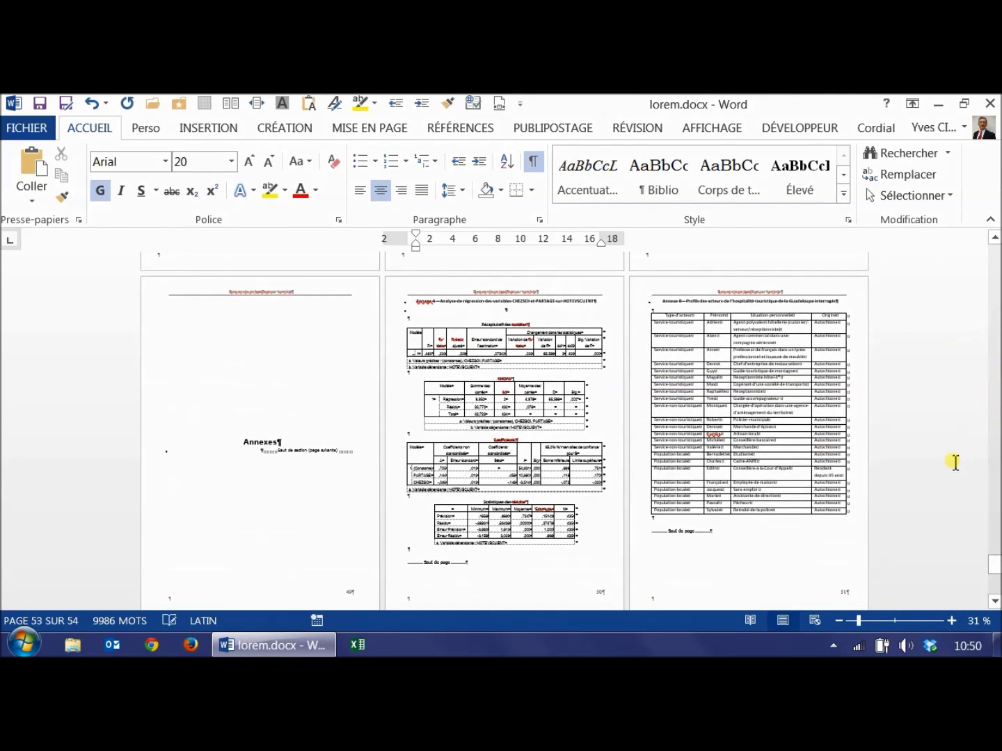
{"action": "key", "text": "ctrl+Home"}
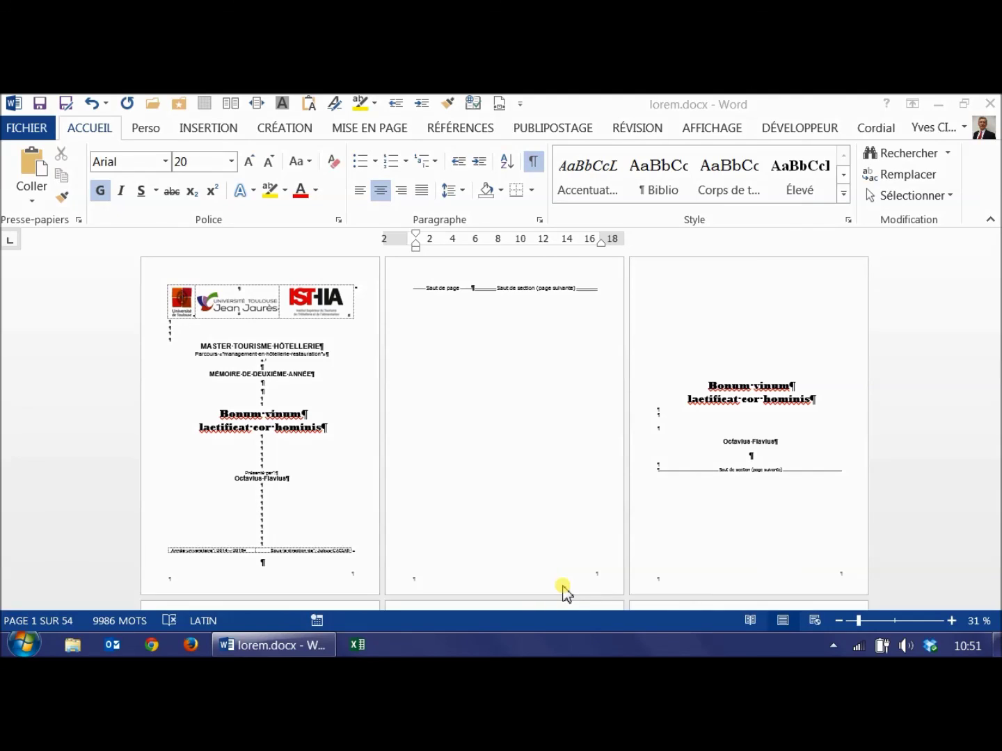